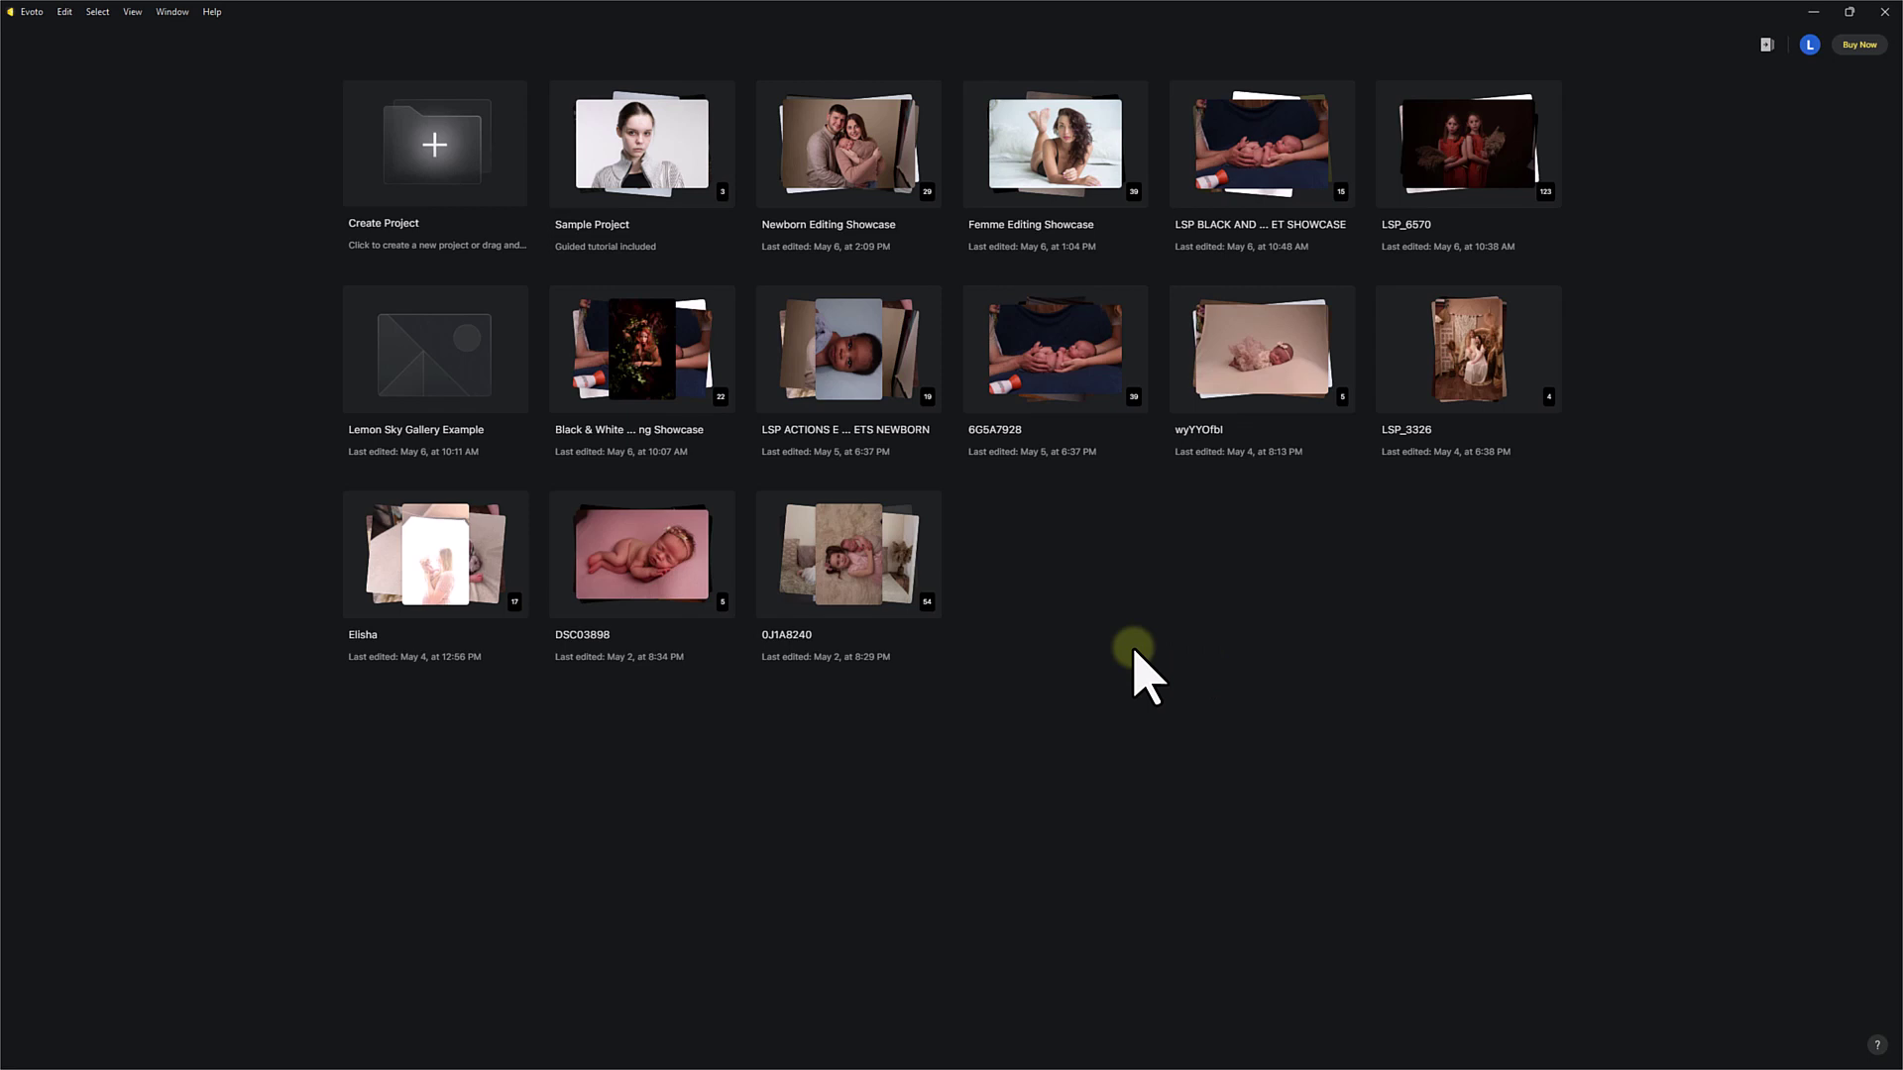
- Open the Newborn Editing Showcase project with Color Adjustments showing and load photo DSC_5776
click(863, 158)
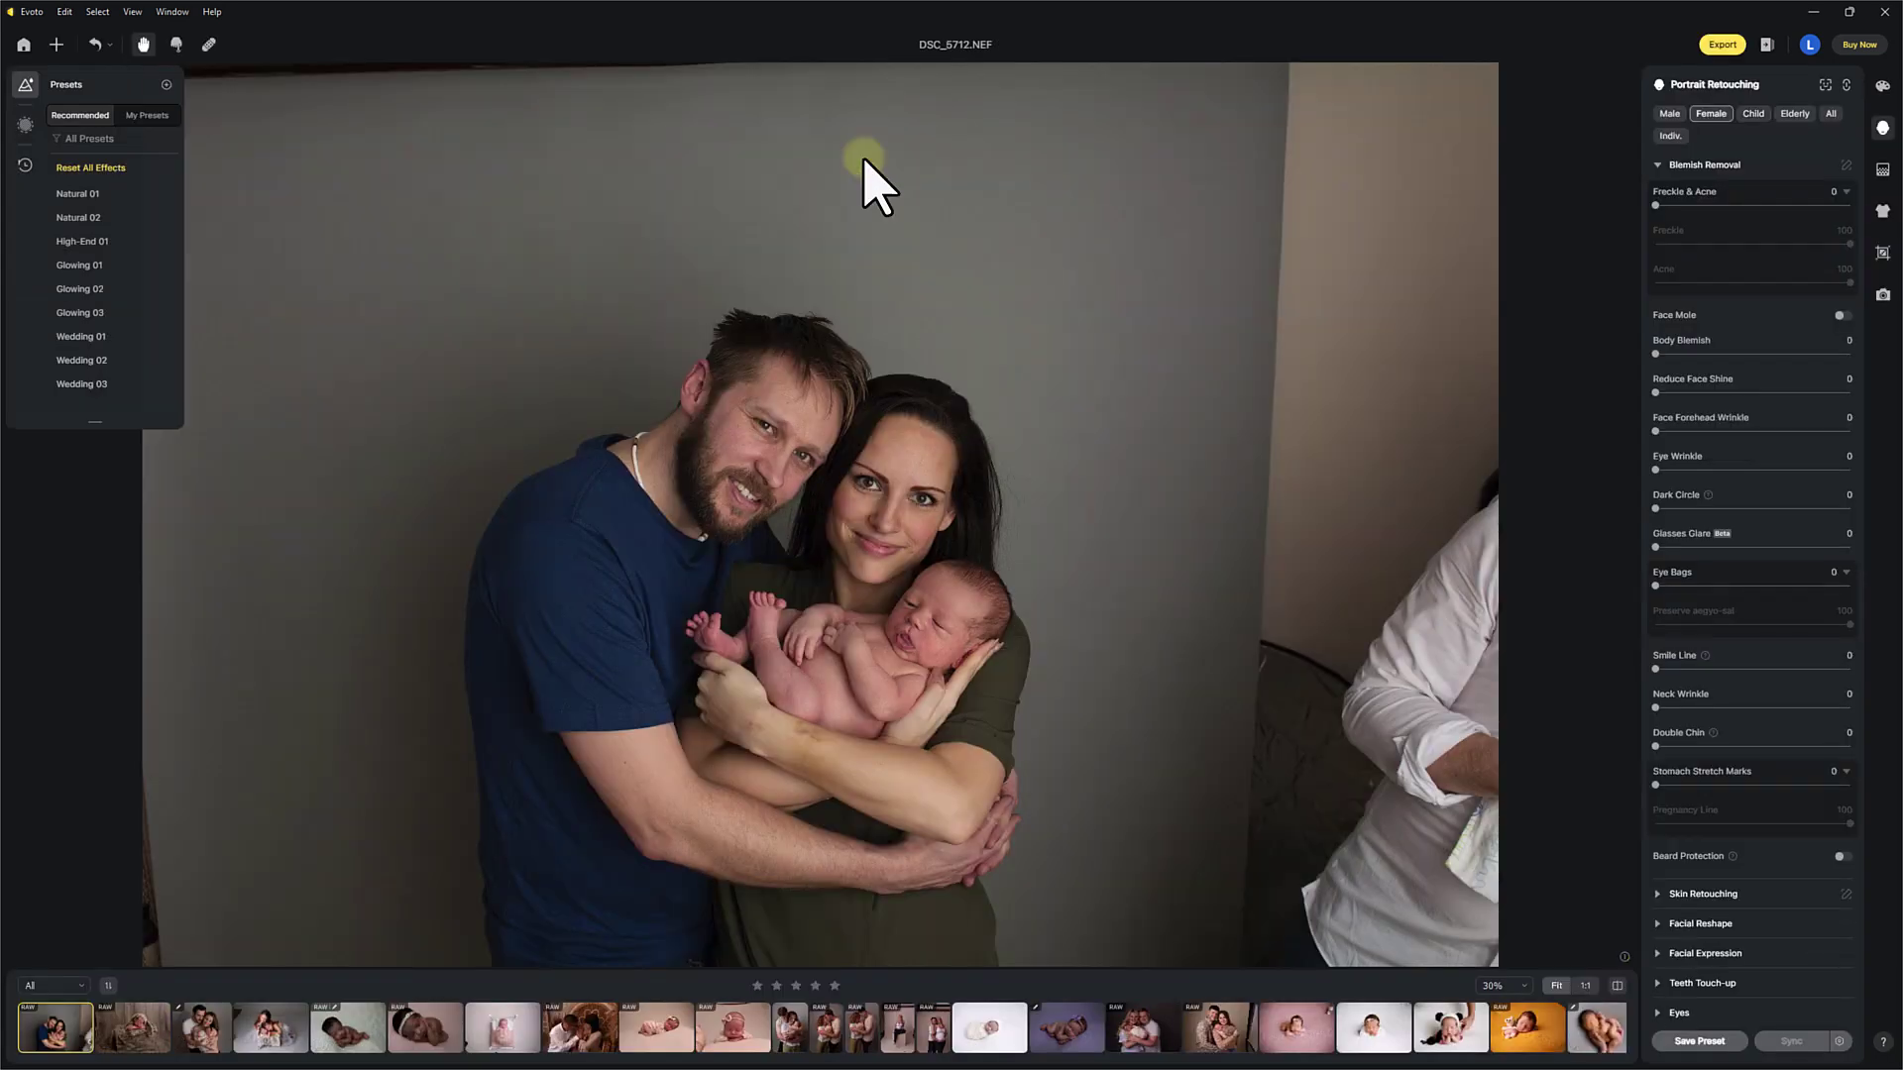
click(1883, 85)
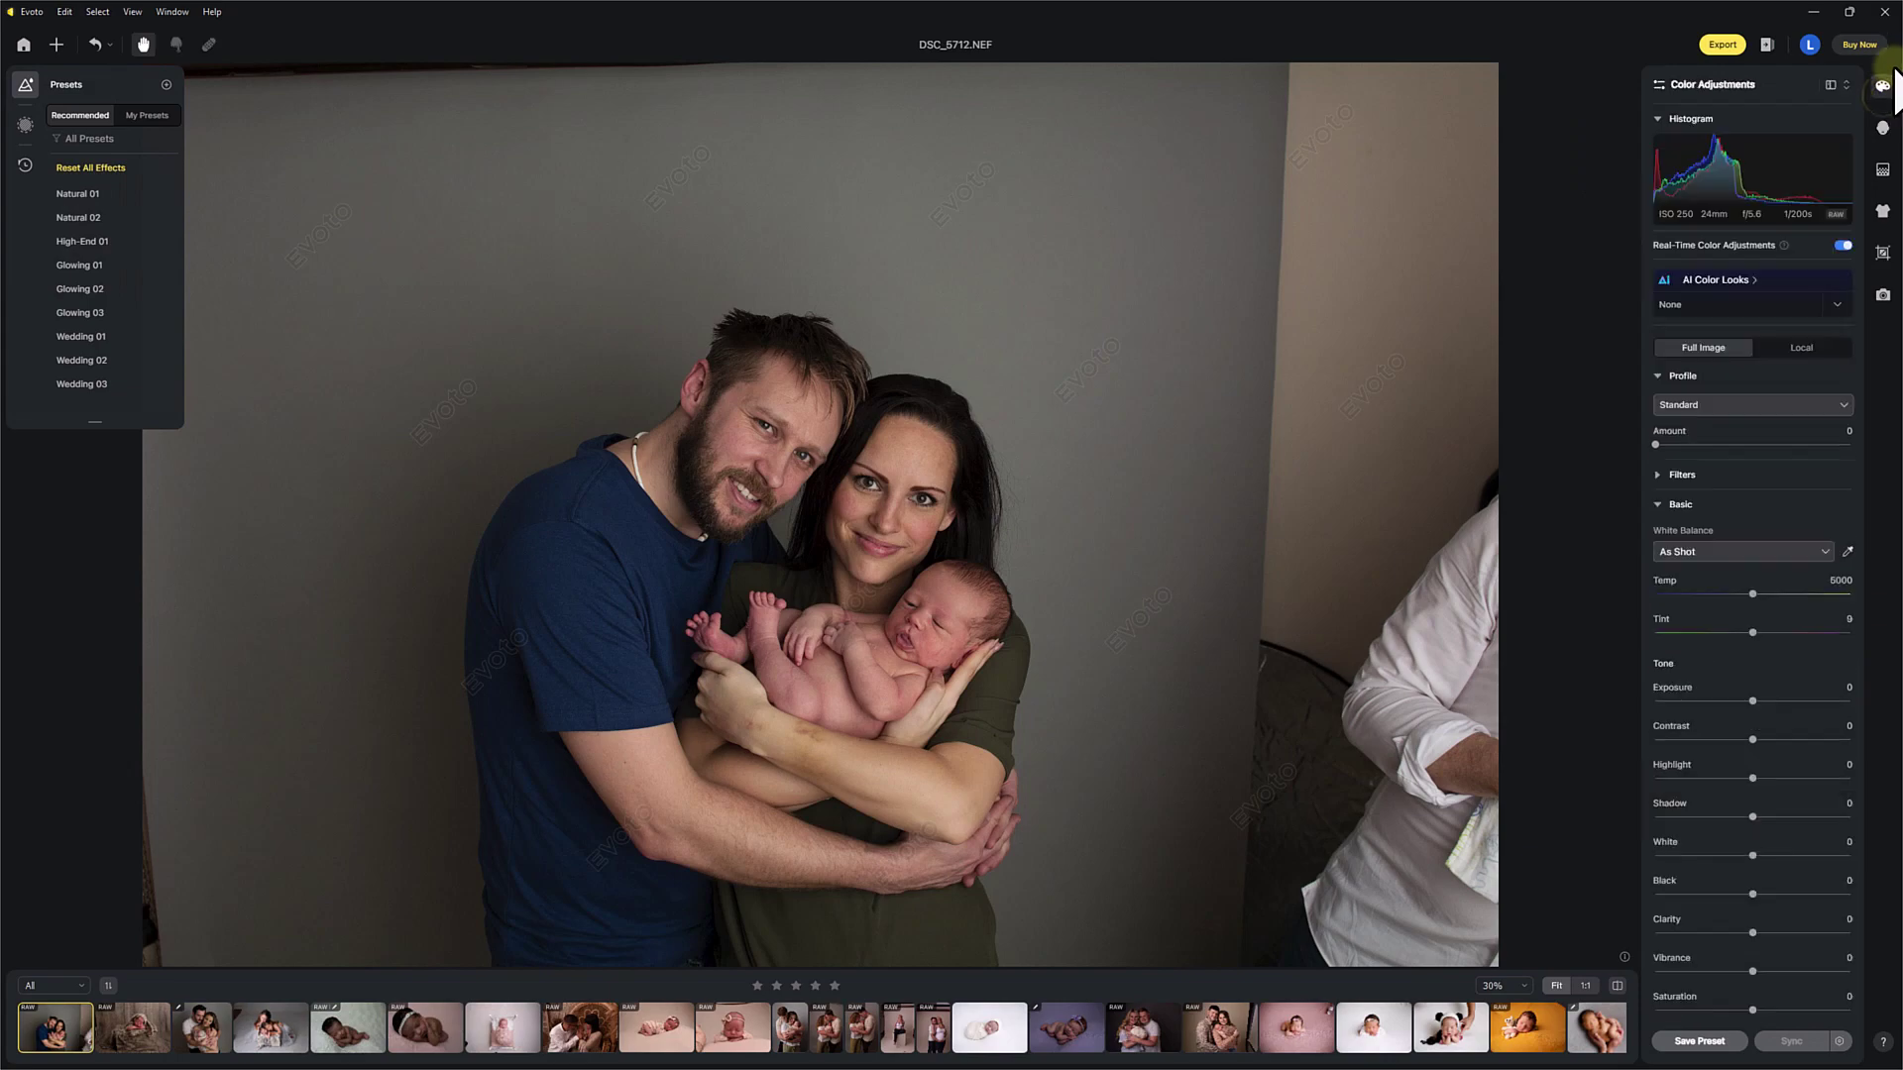
click(133, 1027)
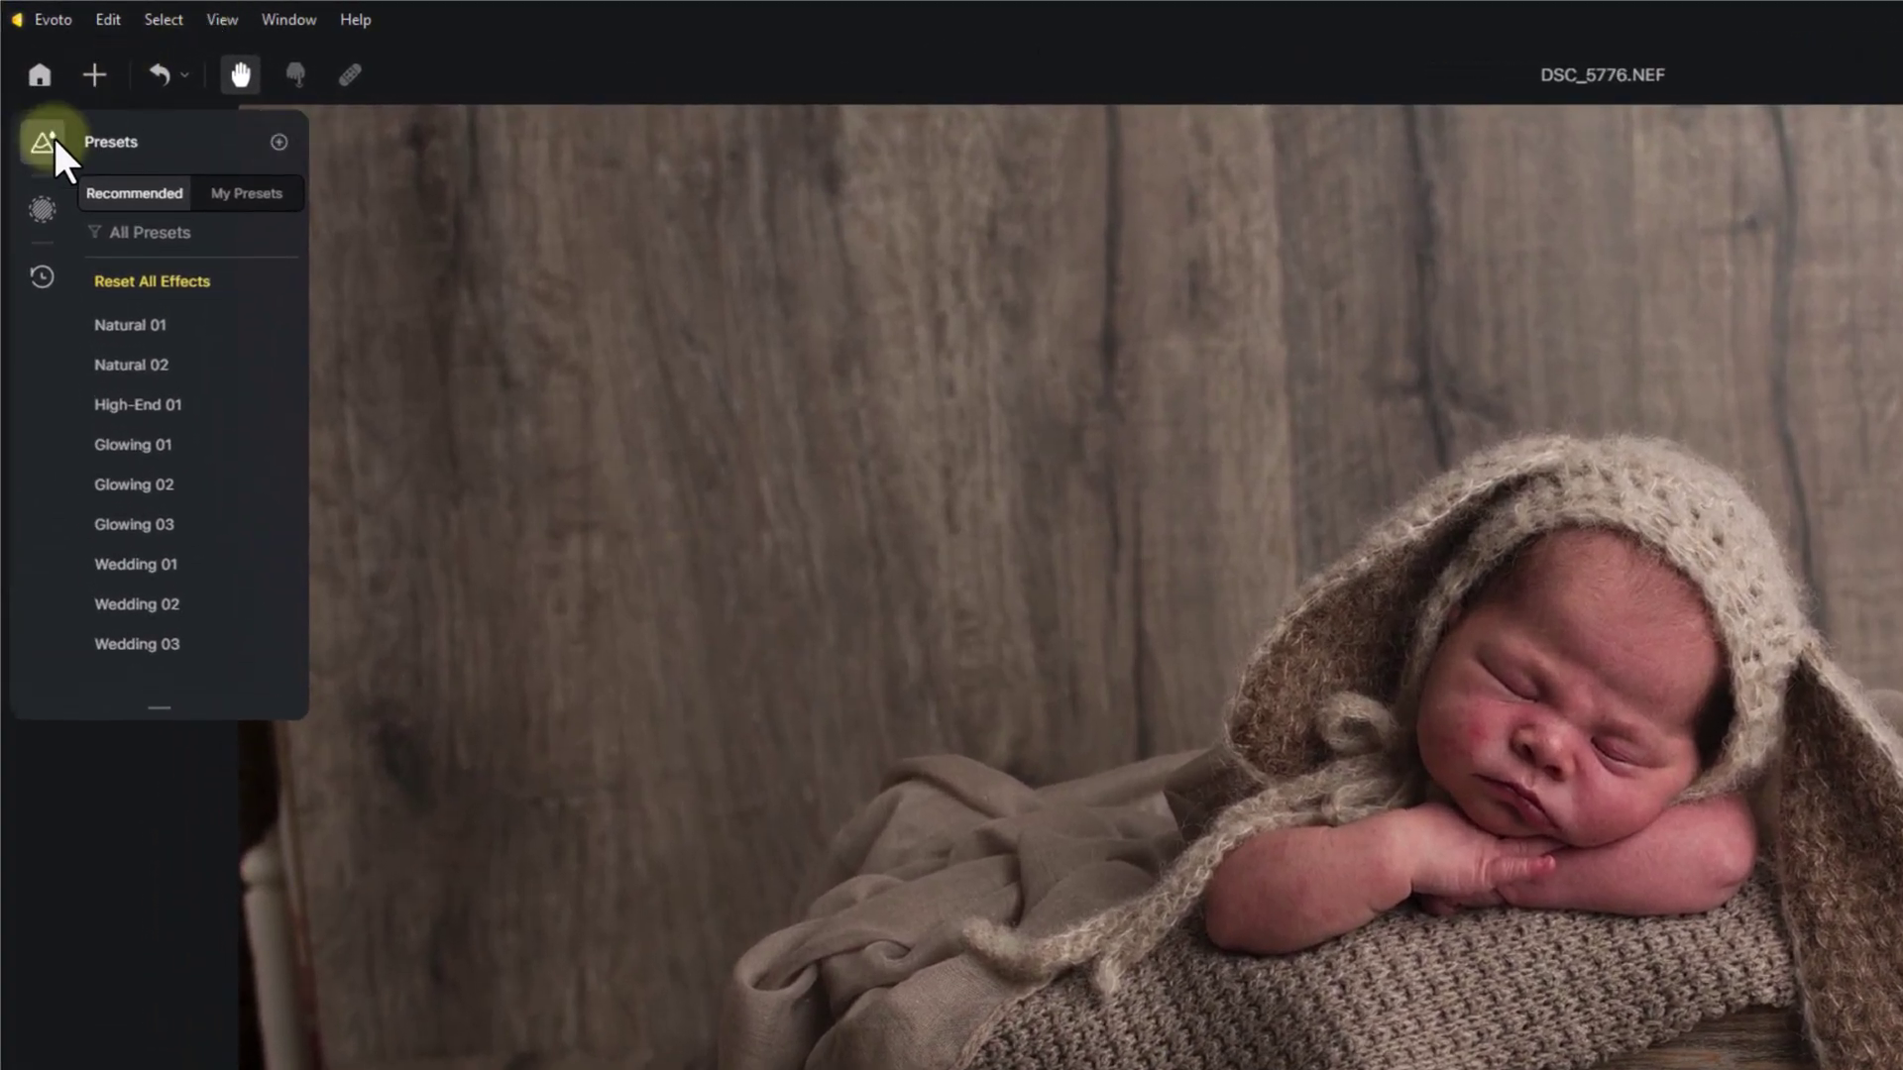
- Collapse the Presets panel so DSC_5776 fills the workspace
click(41, 126)
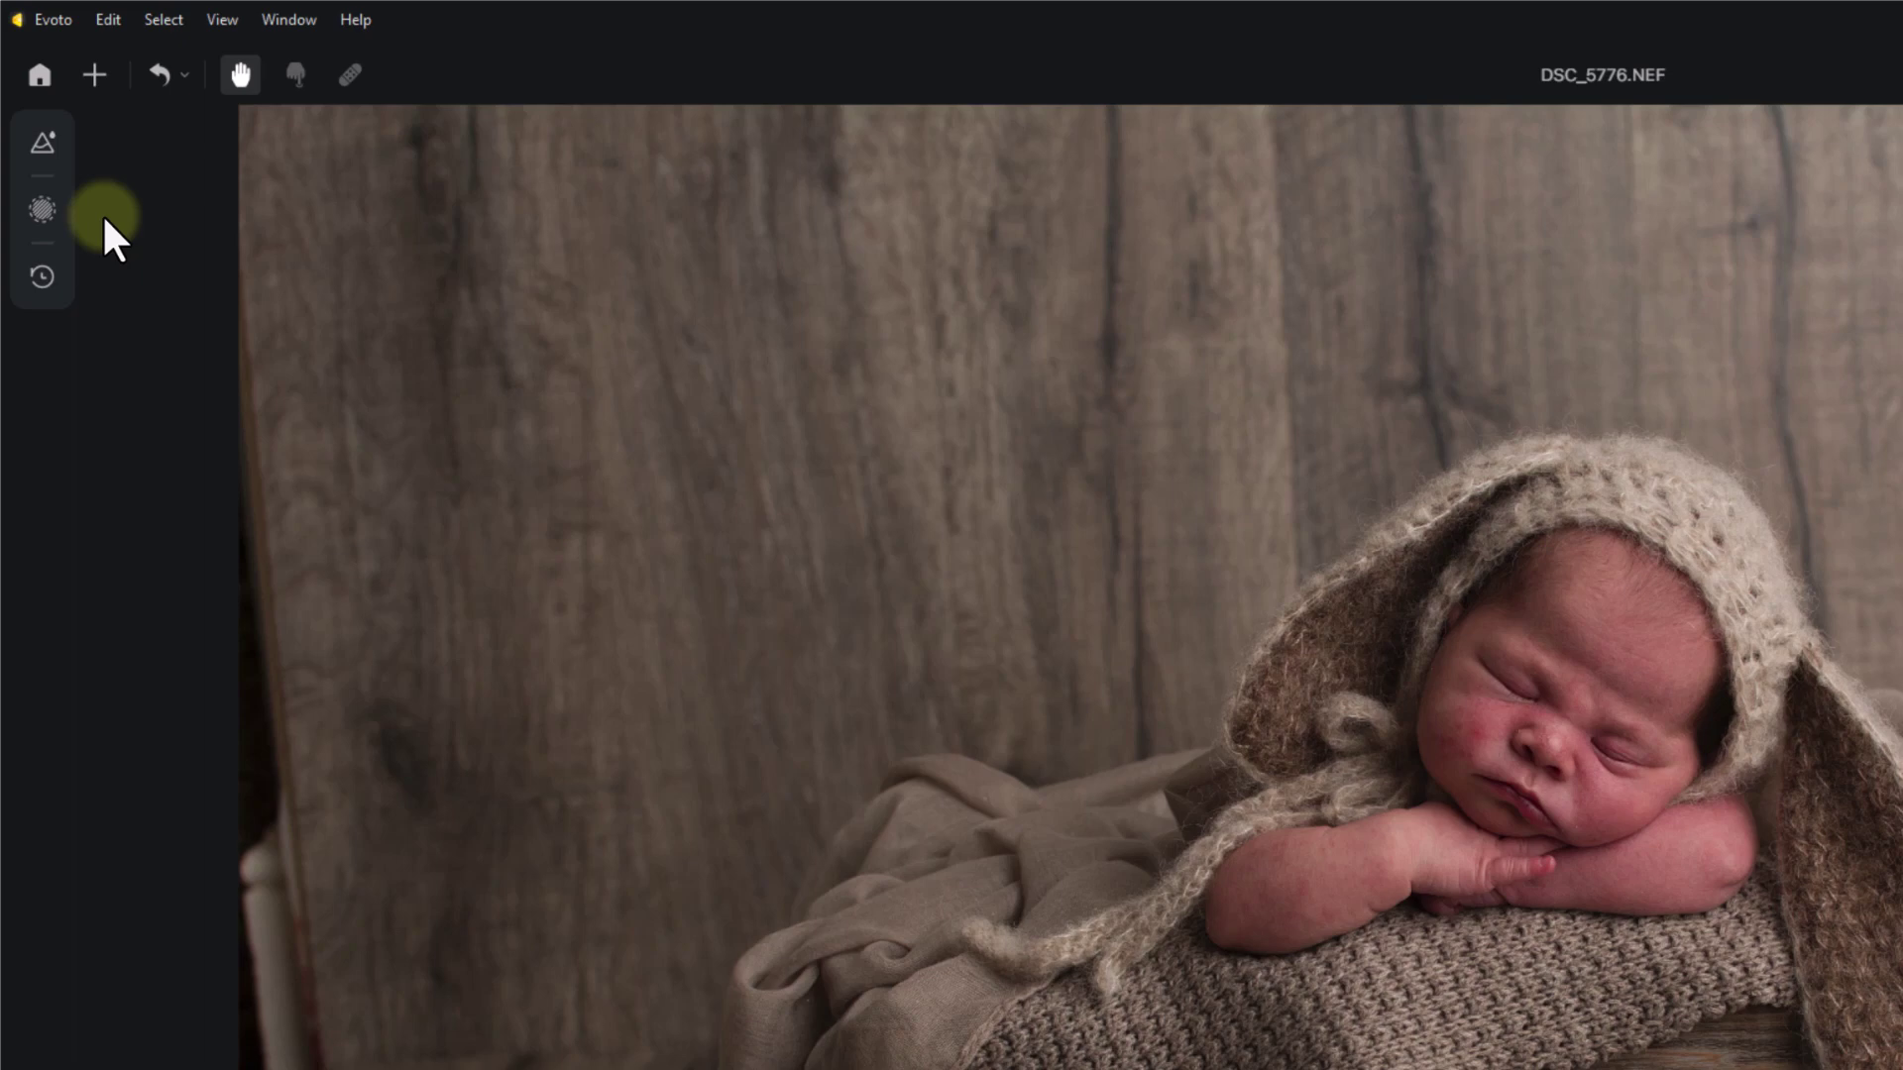
- Reopen Presets at full height, switch to My Presets and expand the LSP Newborn folder
click(37, 144)
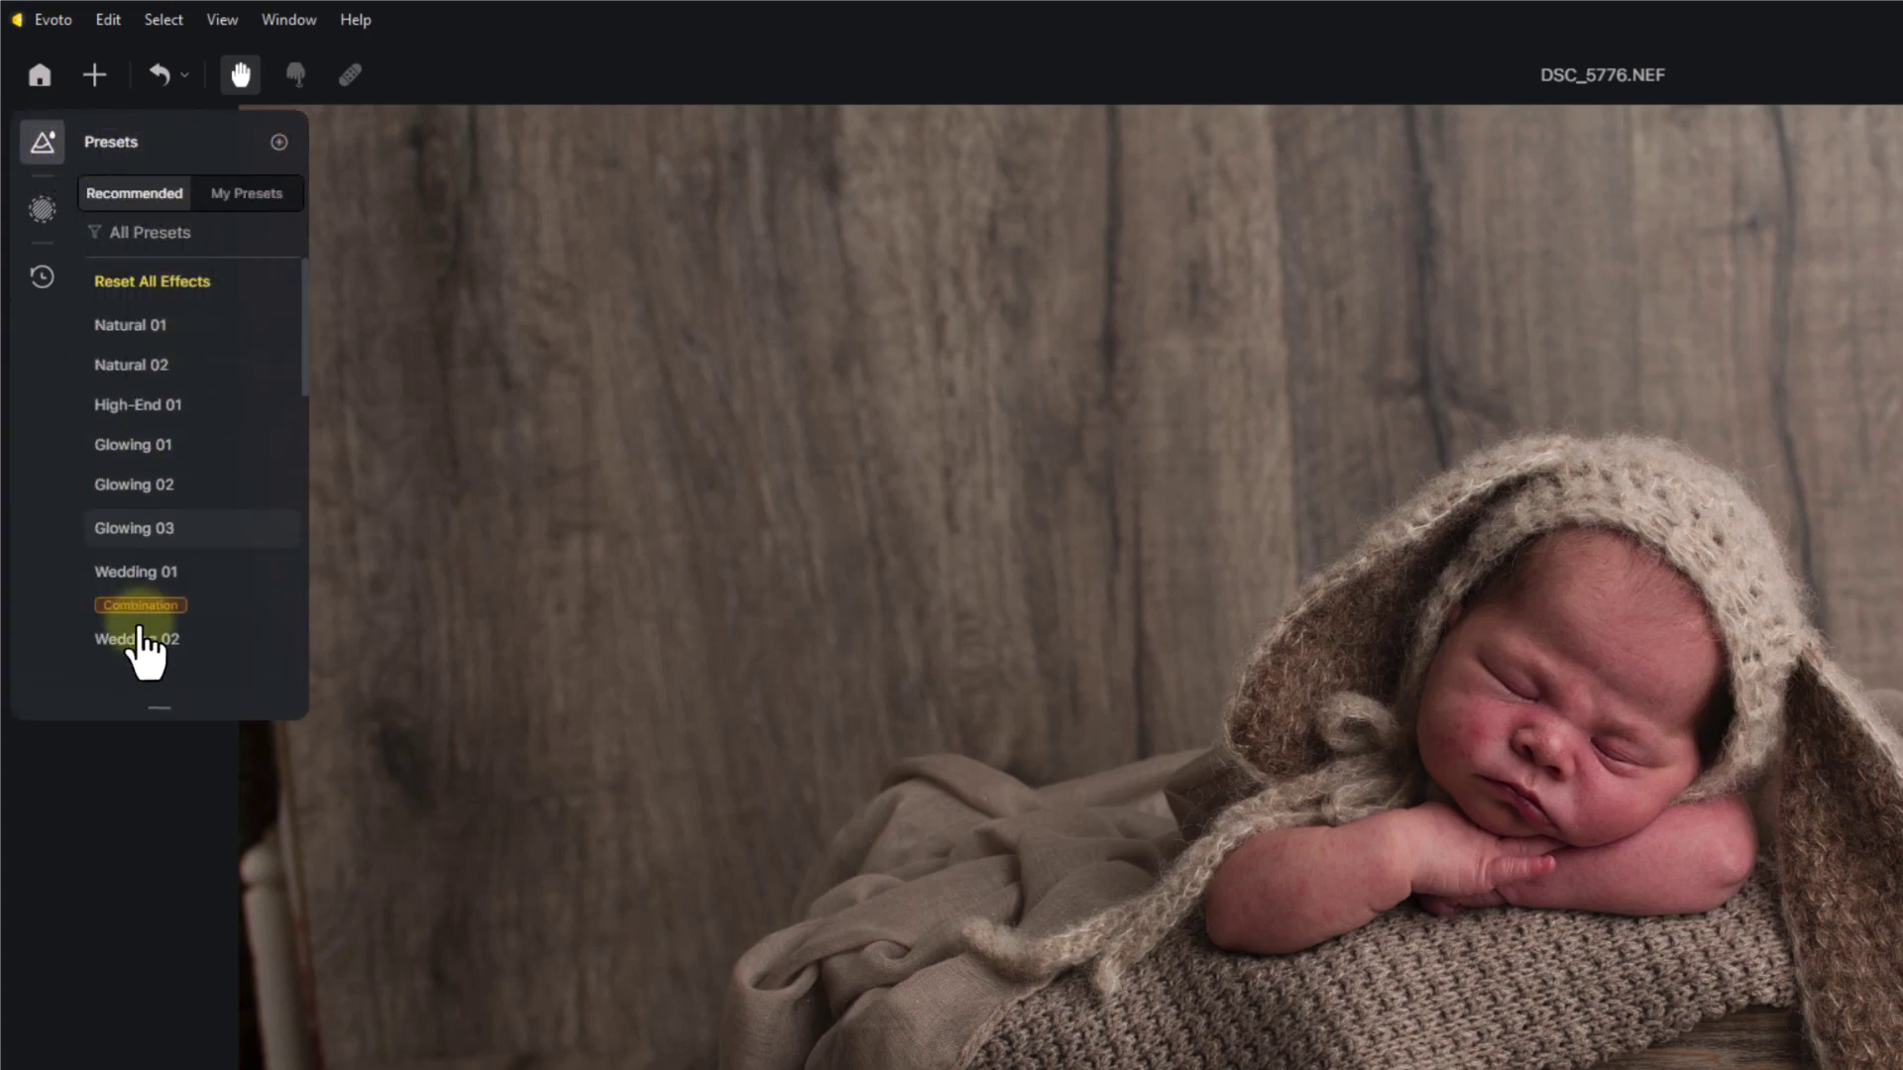
click(159, 705)
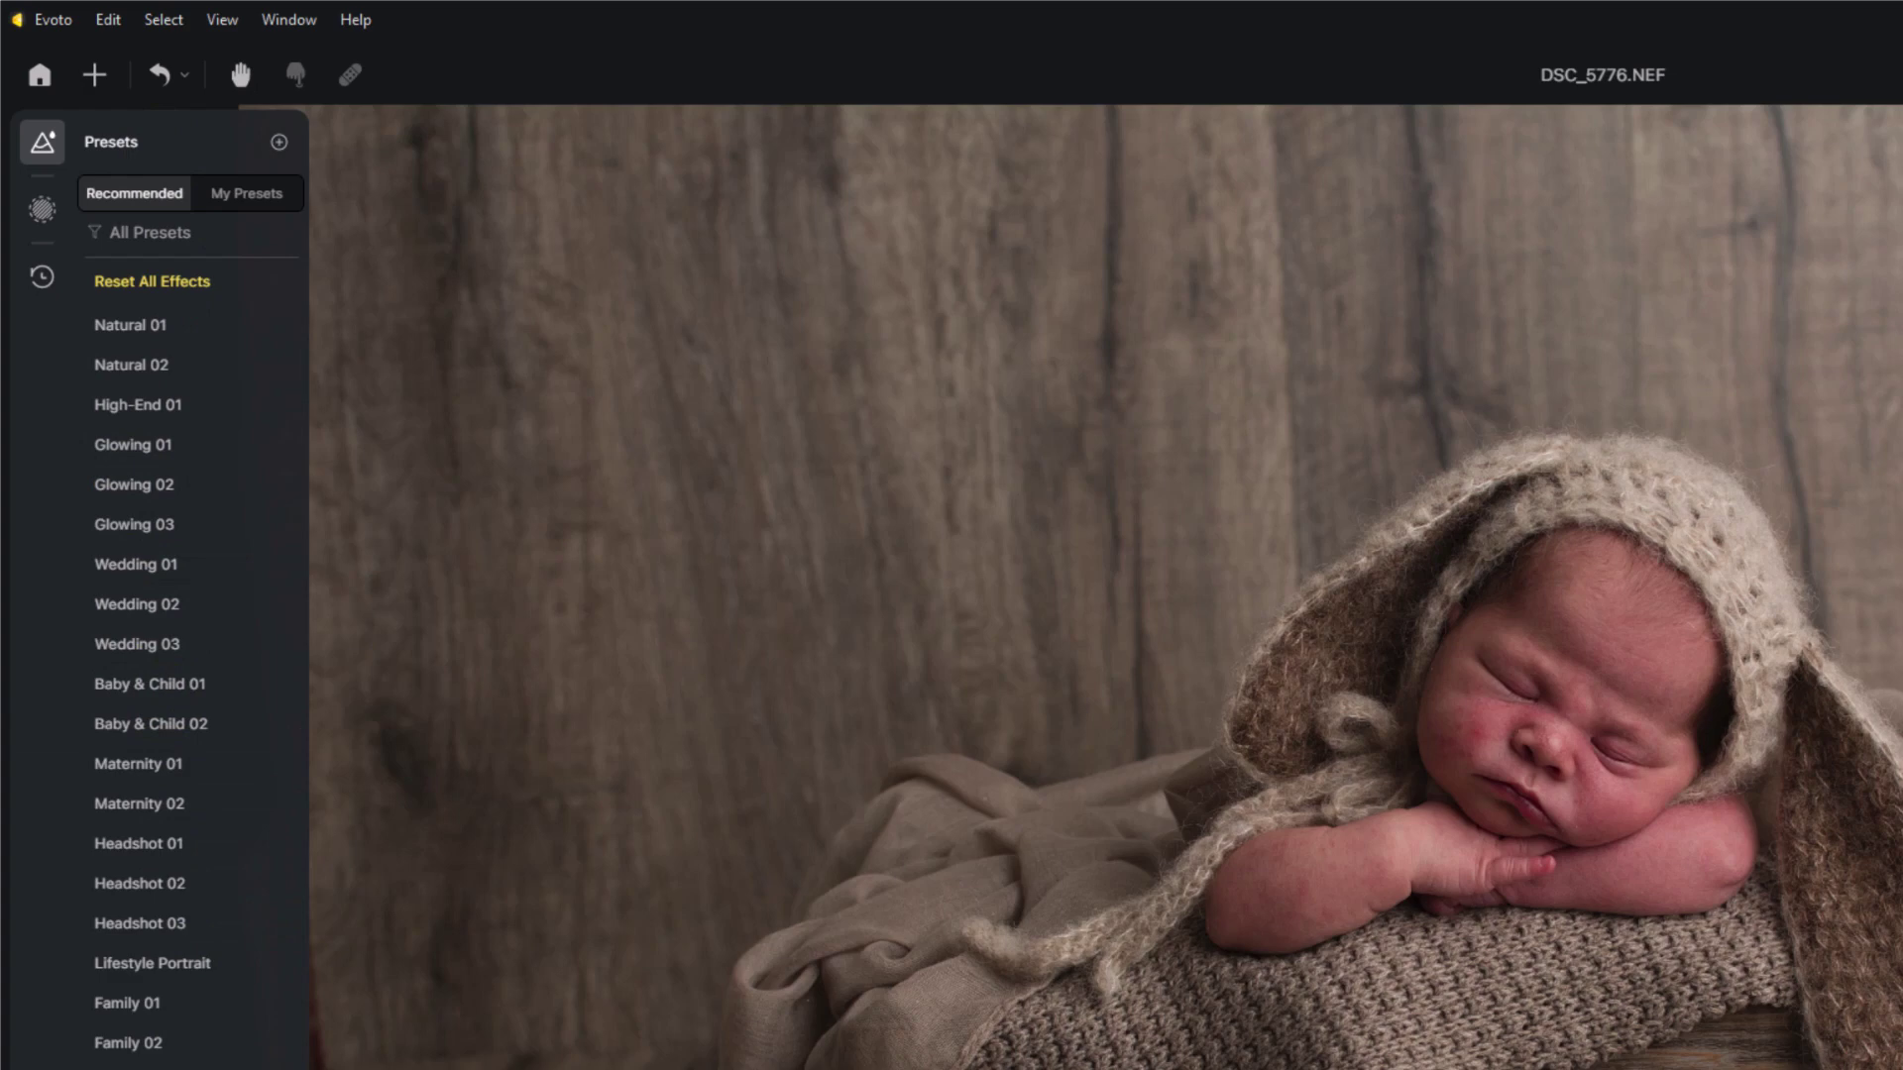
key(h)
click(254, 197)
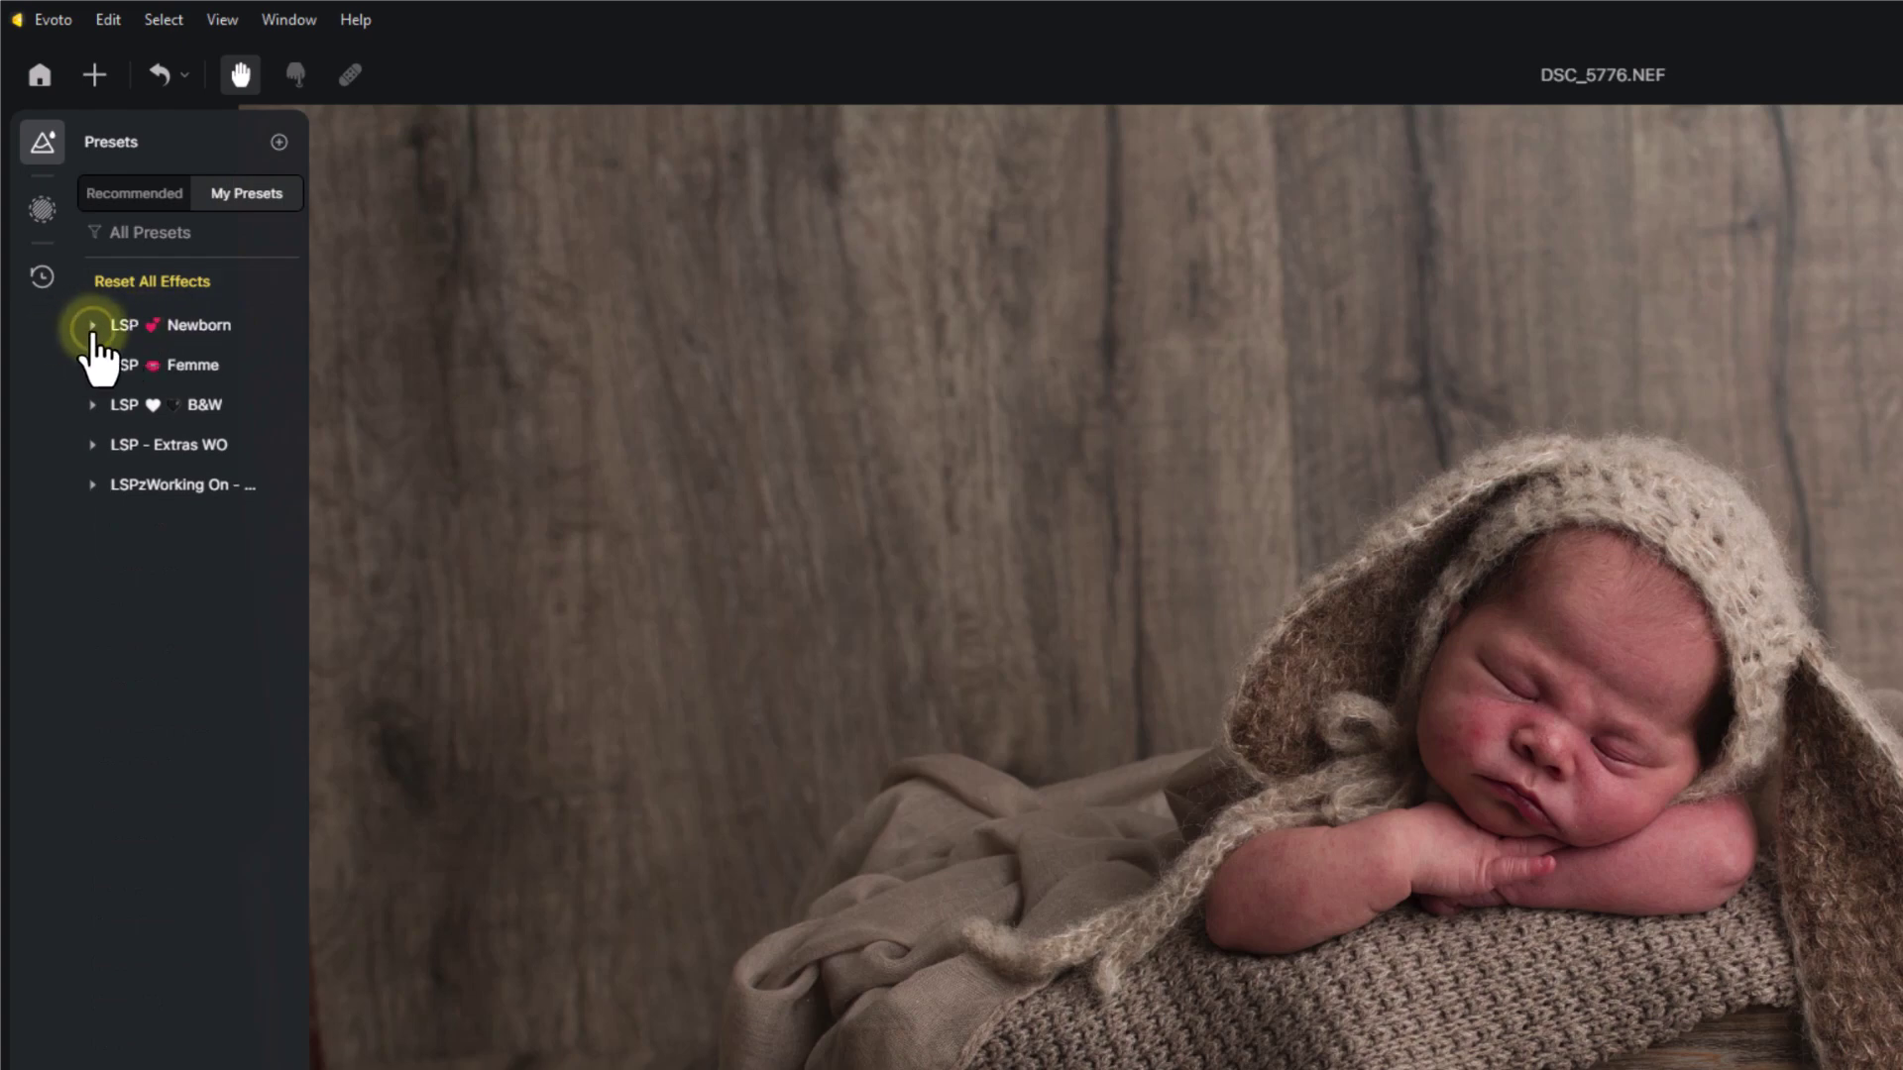
click(92, 325)
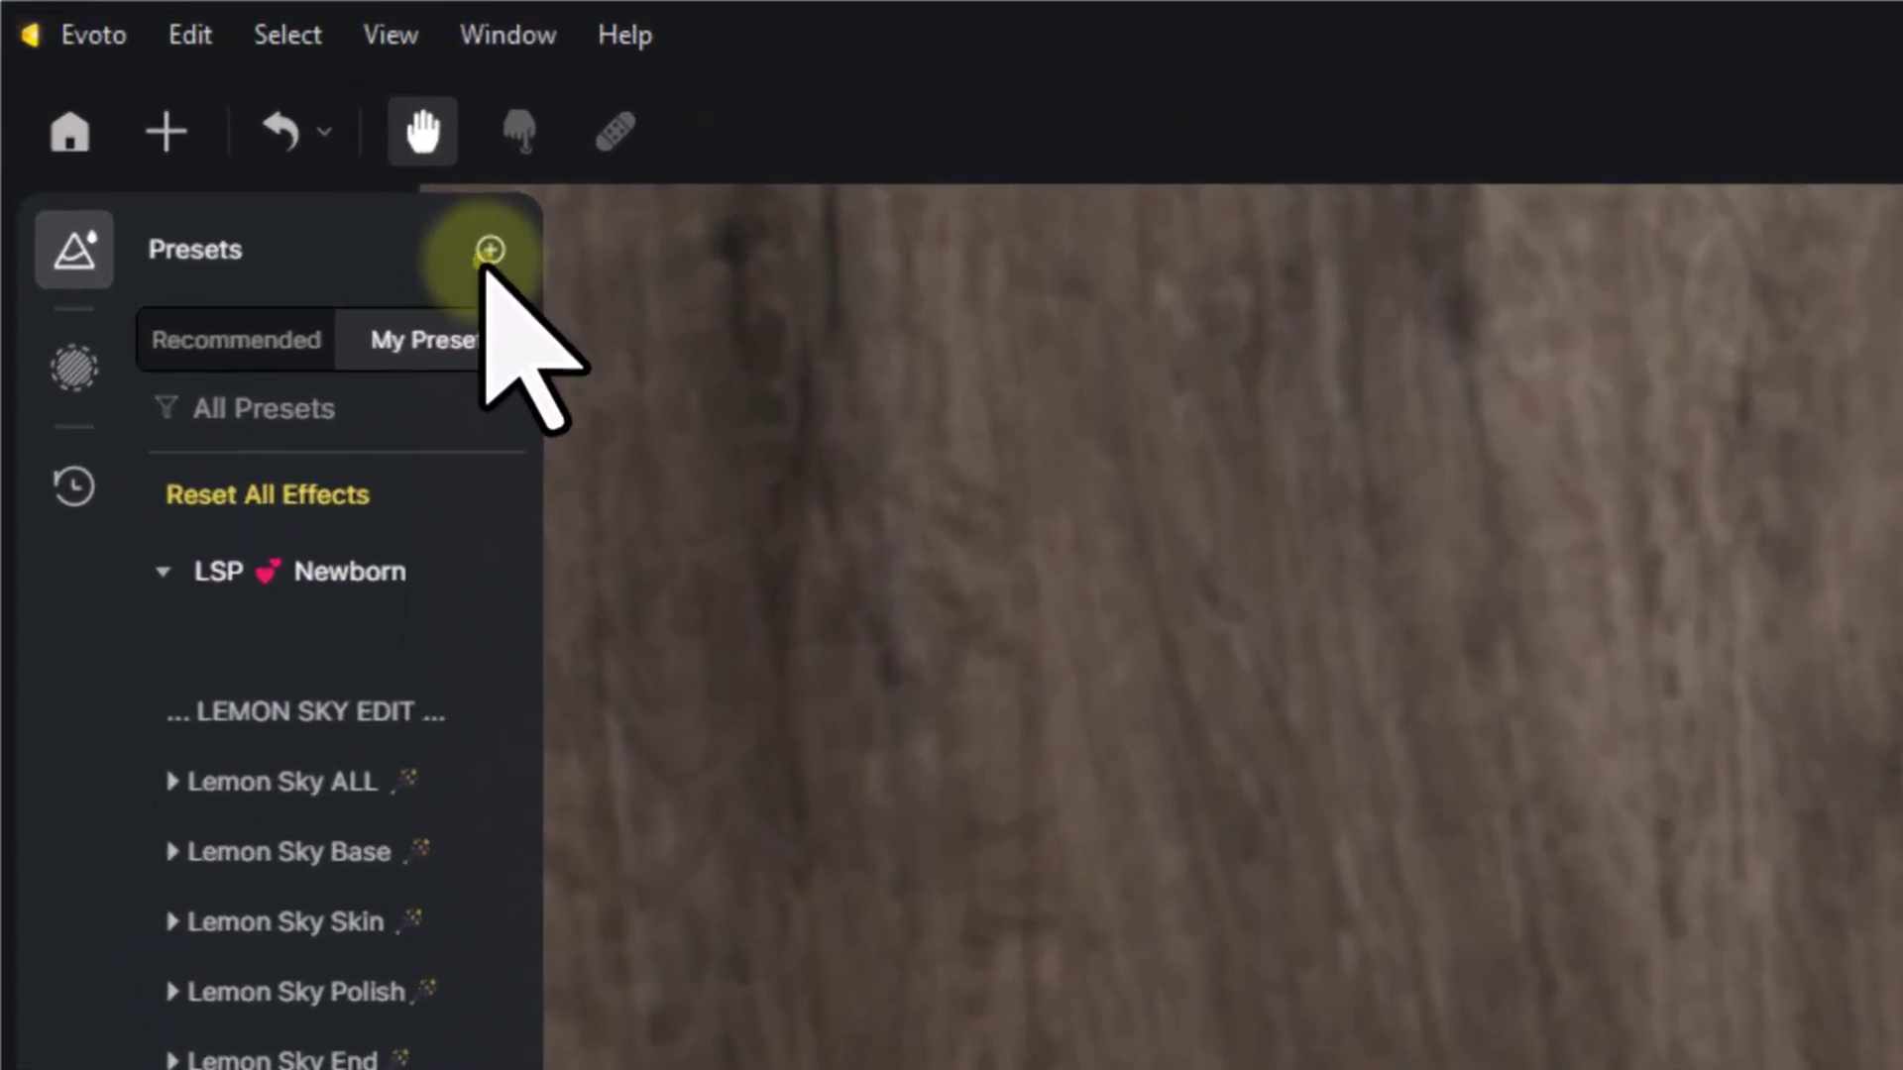
click(279, 142)
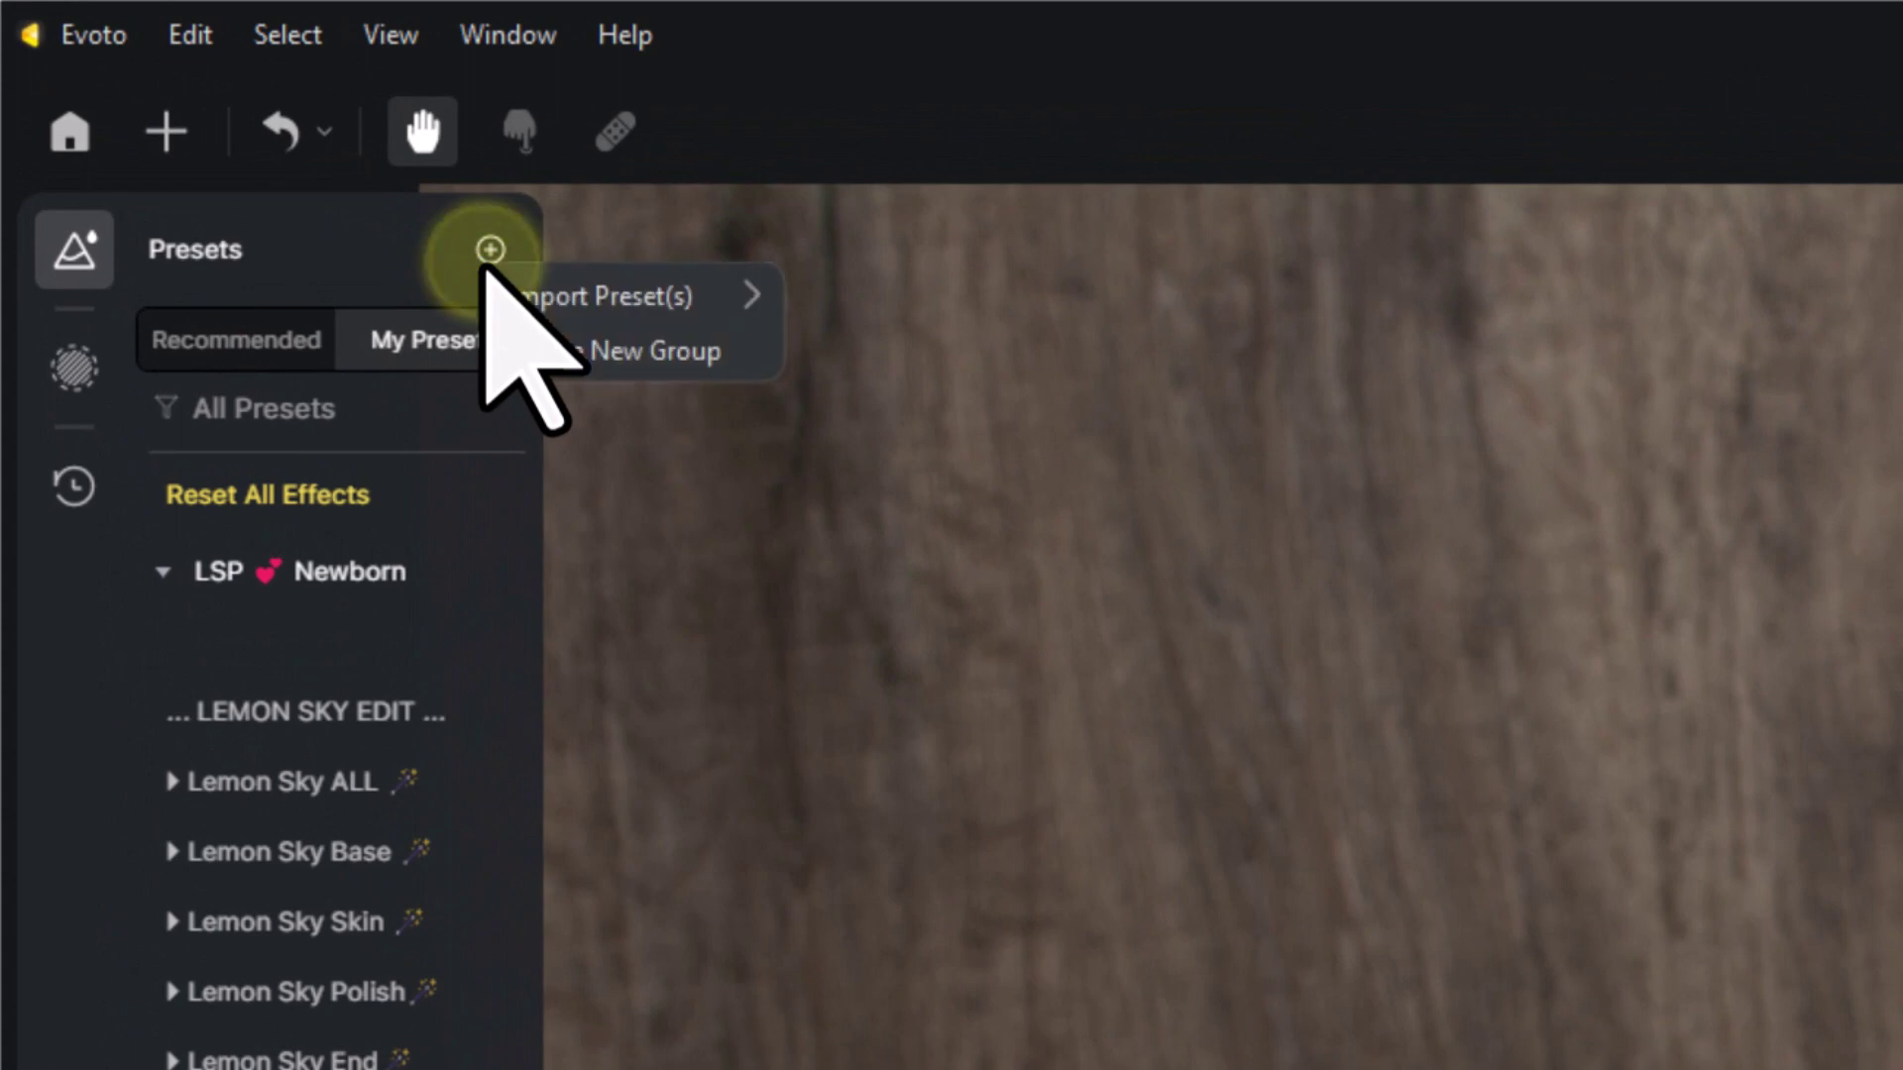
mouse_move(552, 290)
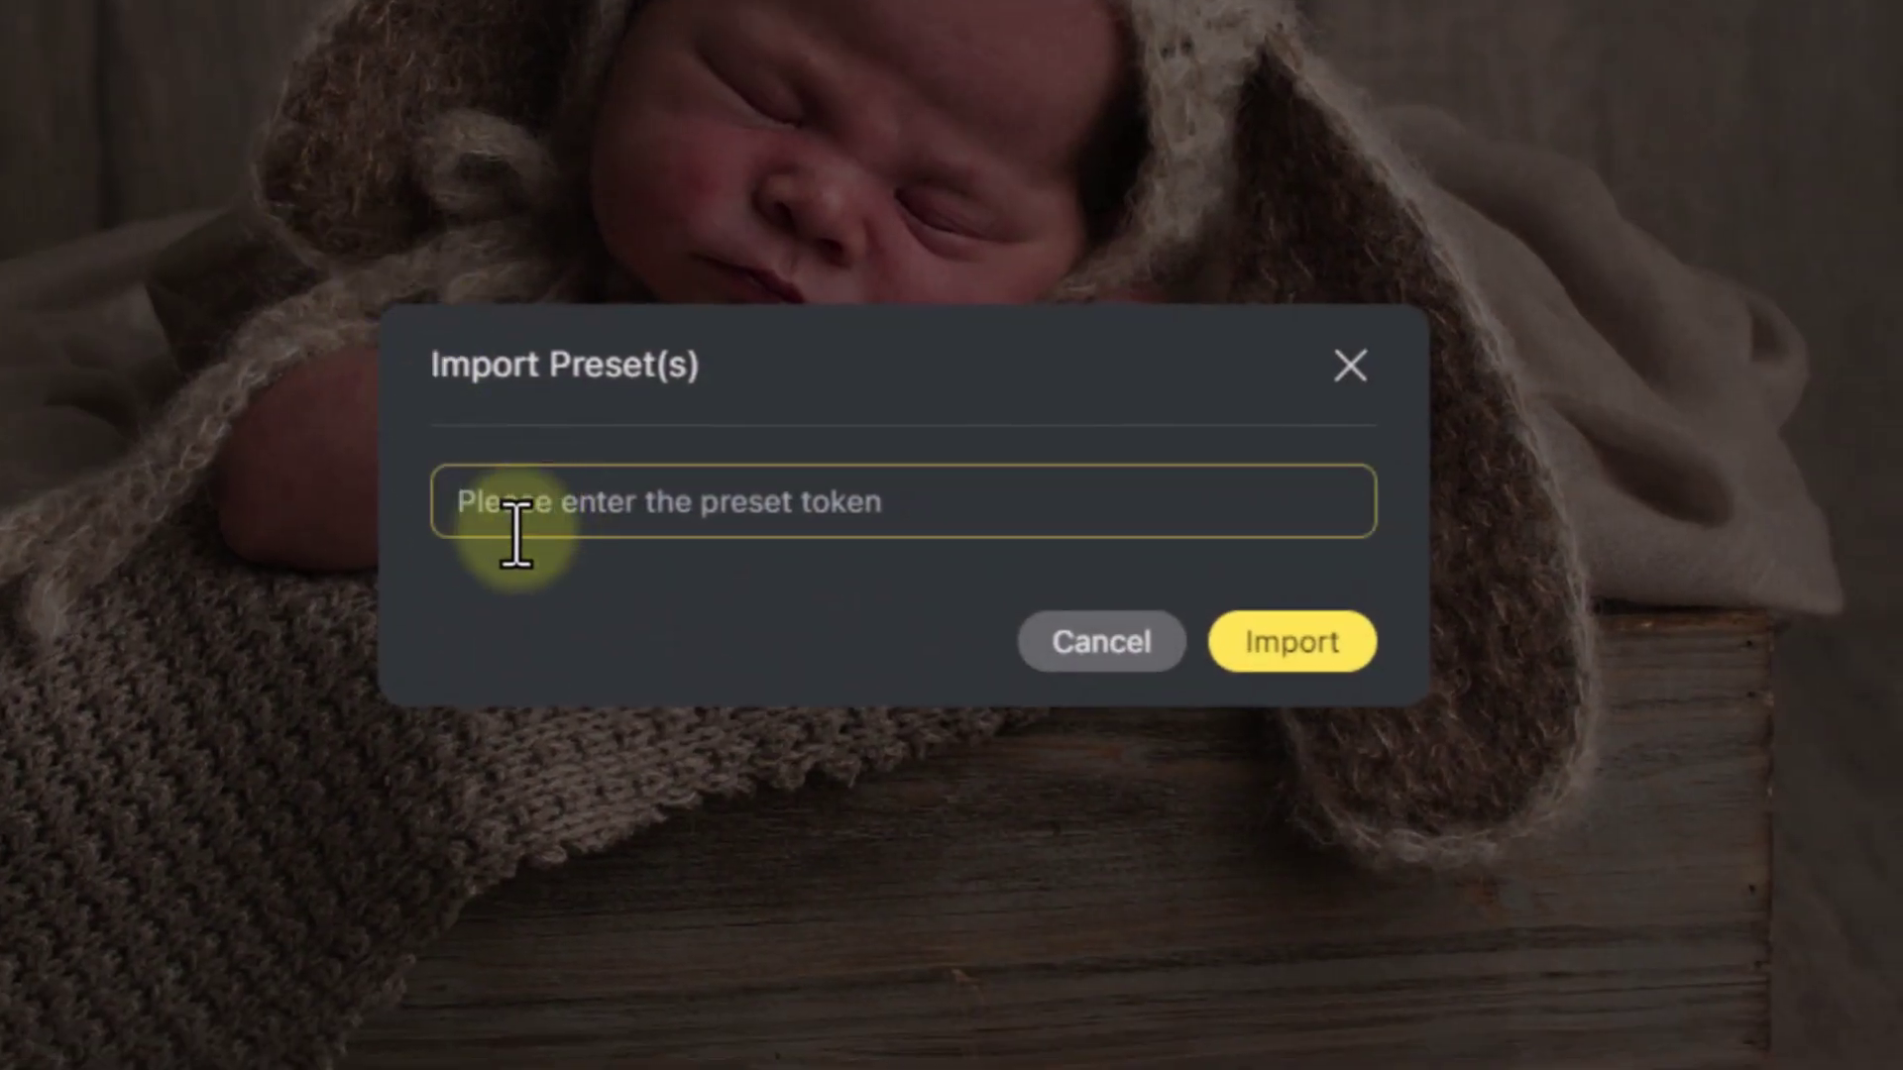
text(EVOTOfhsjarqlbyru2138)
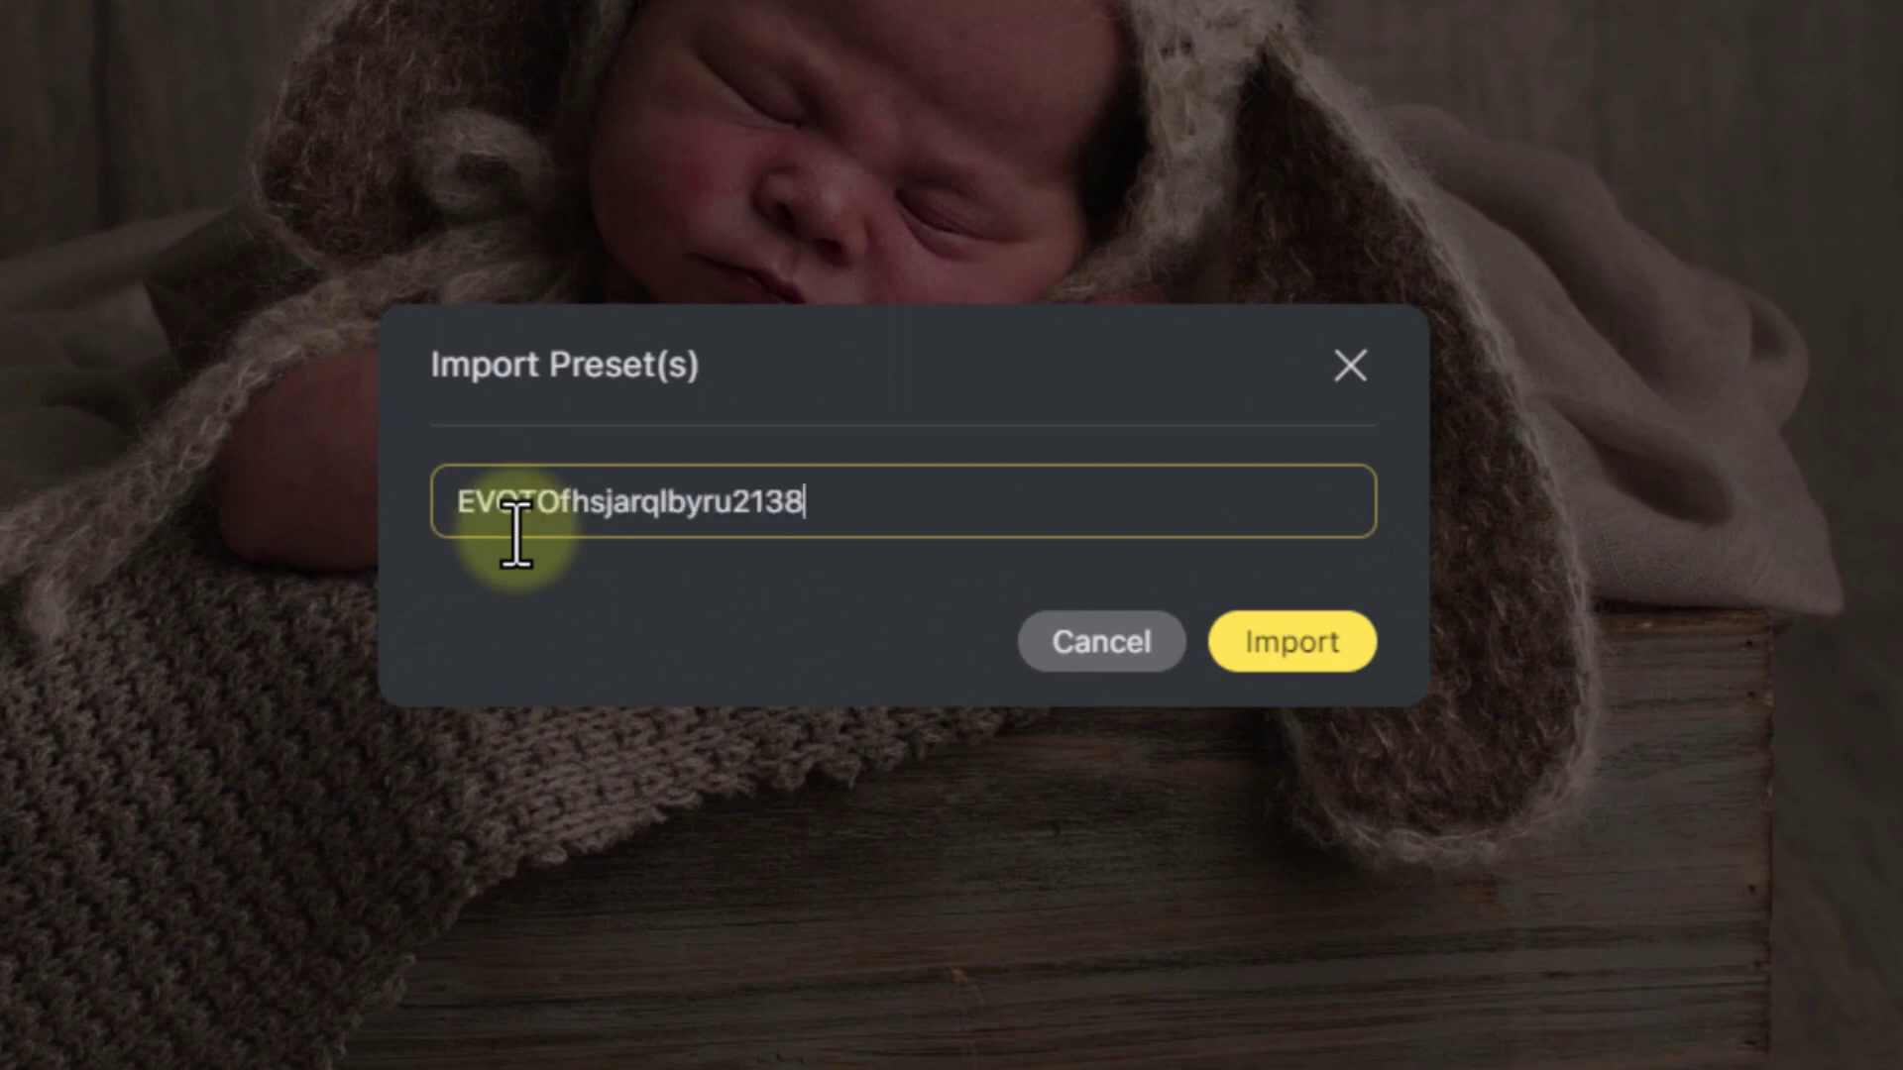
key(ctrl+a)
key(BackSpace)
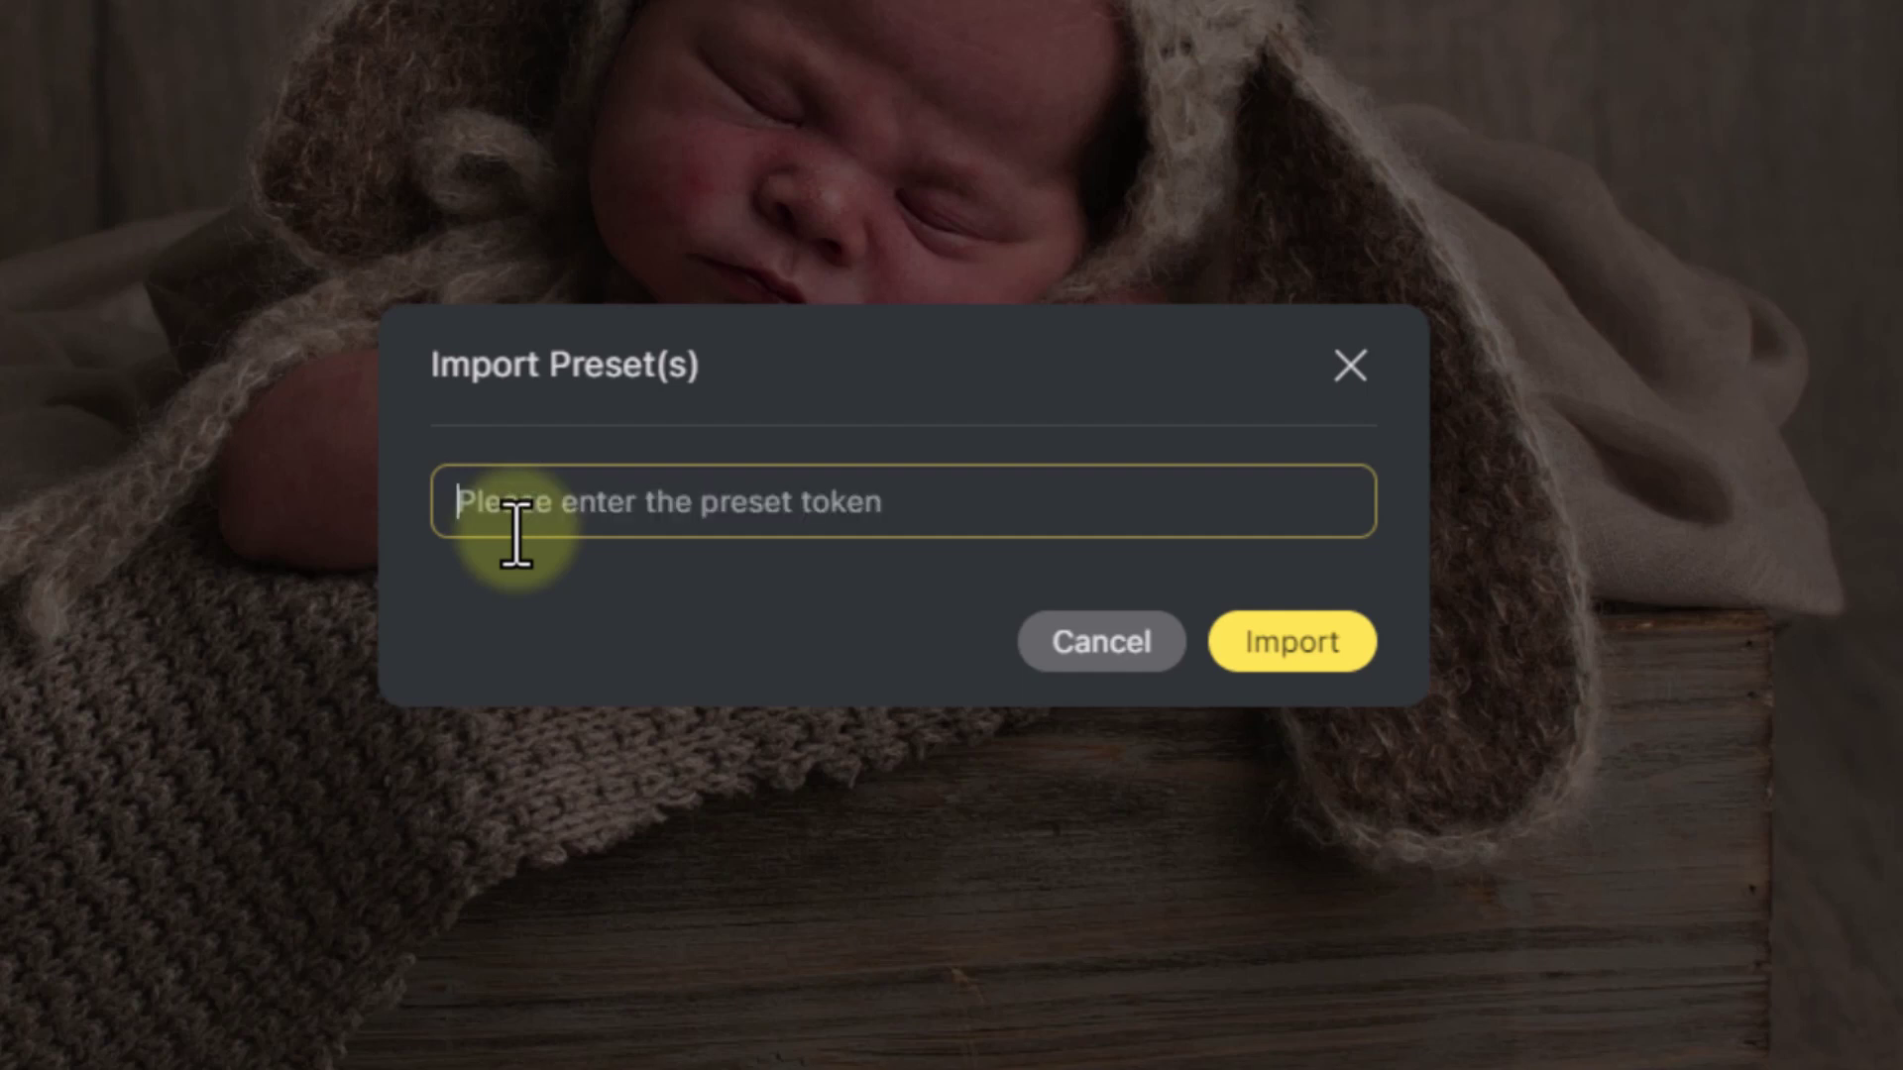
click(1350, 366)
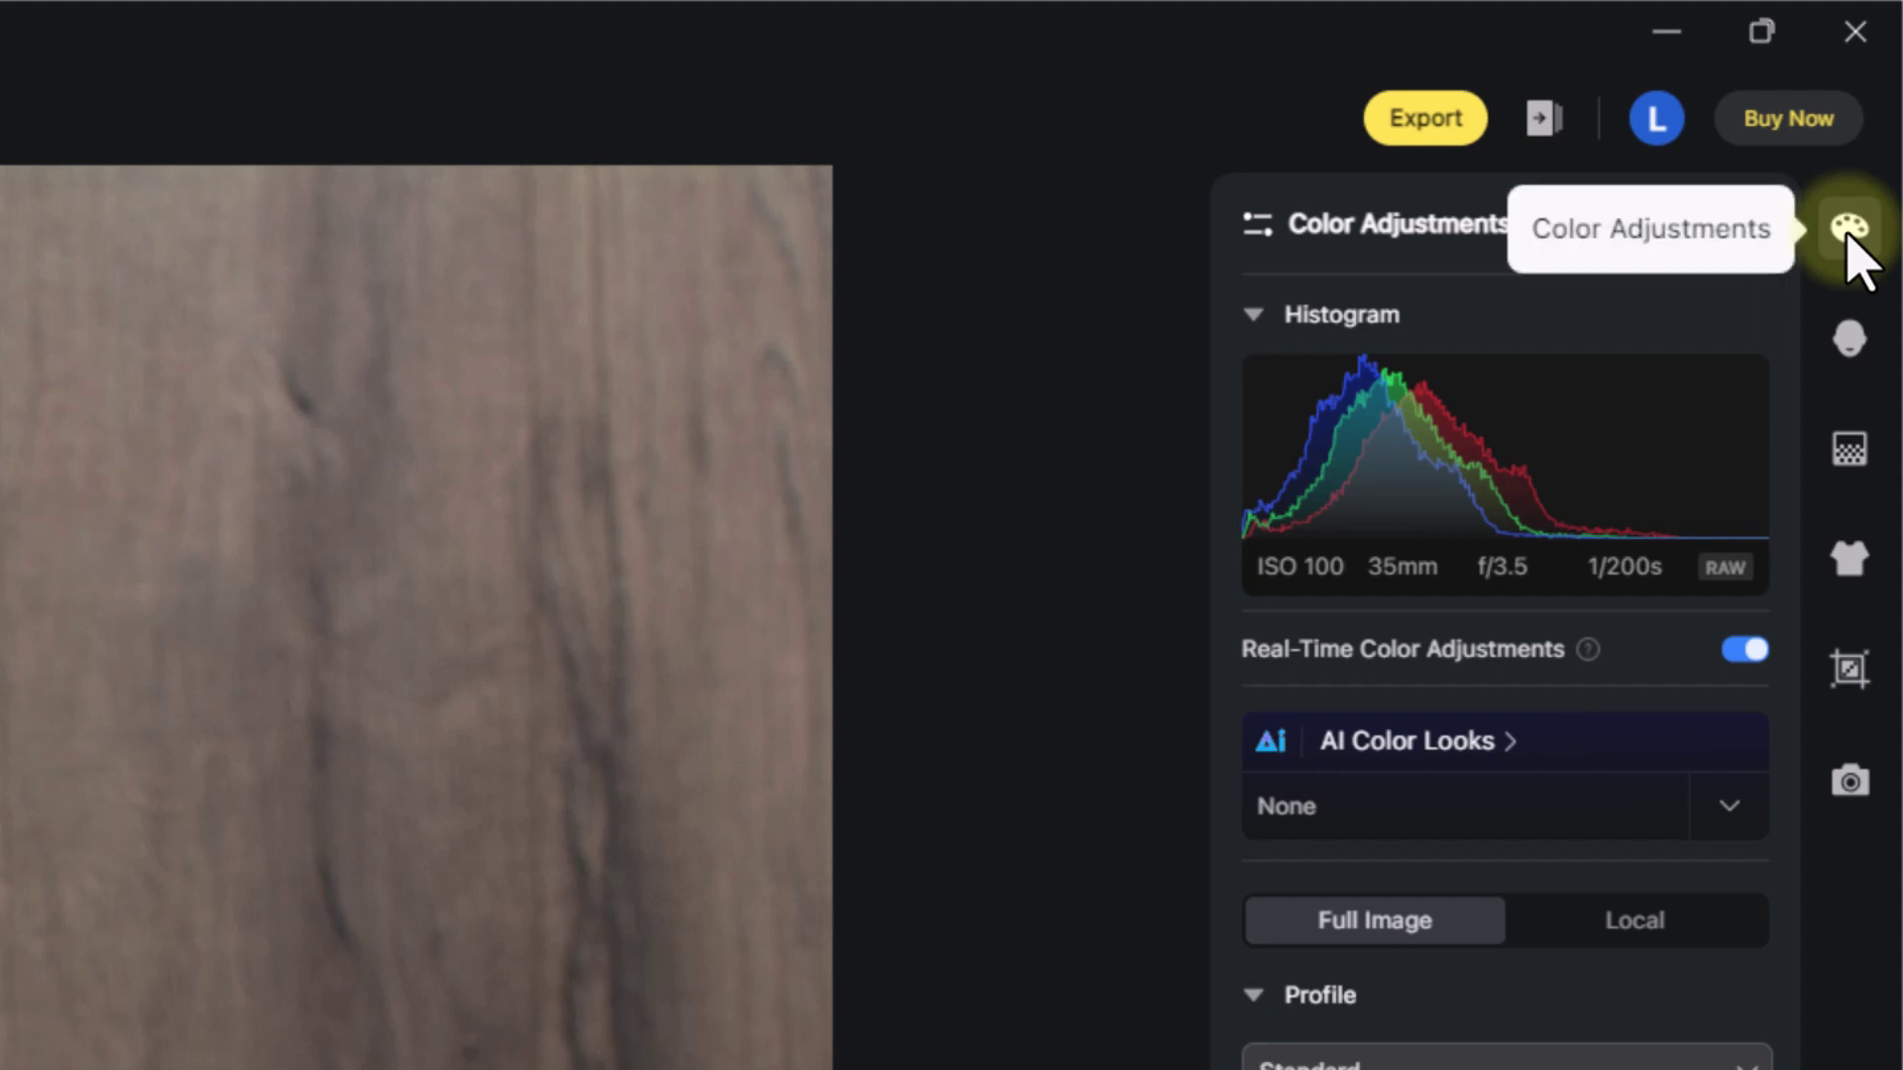
- Switch off Real-Time Color Adjustments and expand Basic, showing As Shot, Temp 5001, Tint -13
click(1255, 325)
click(1255, 739)
click(1255, 897)
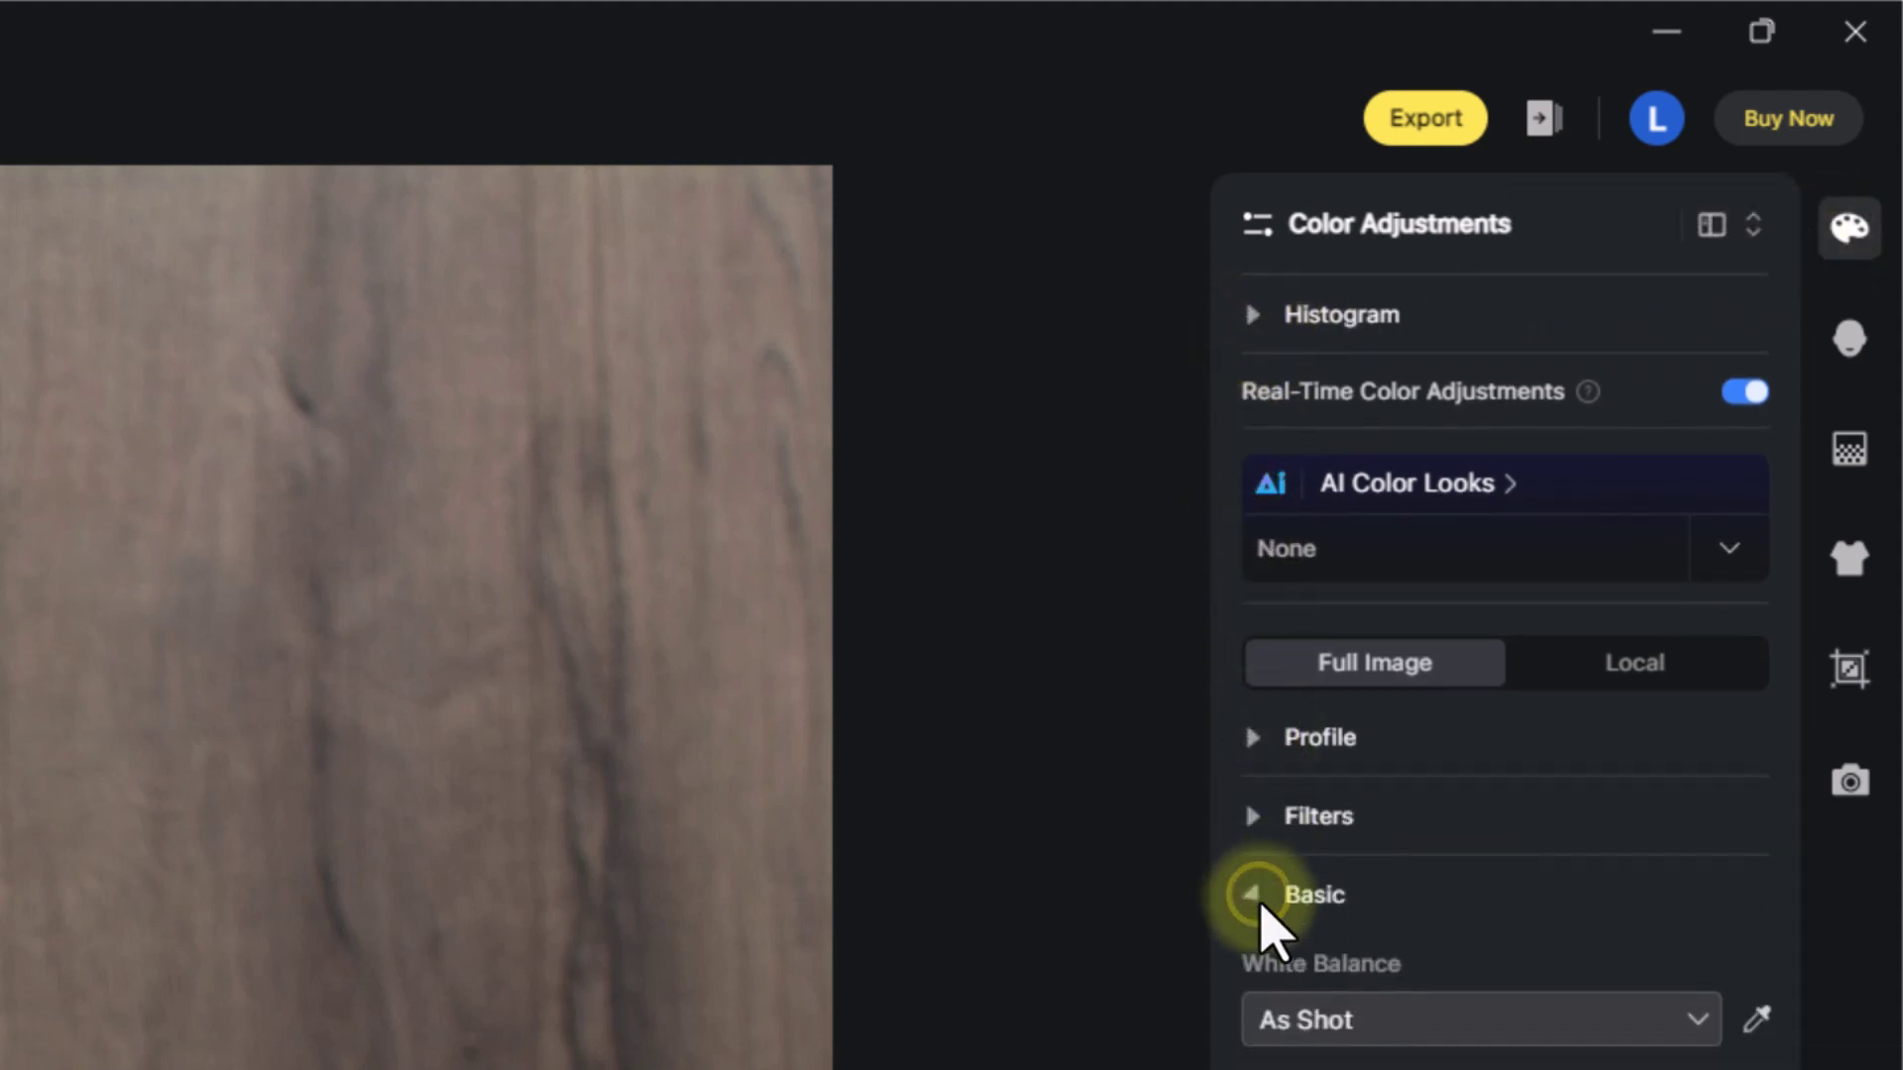
click(1254, 315)
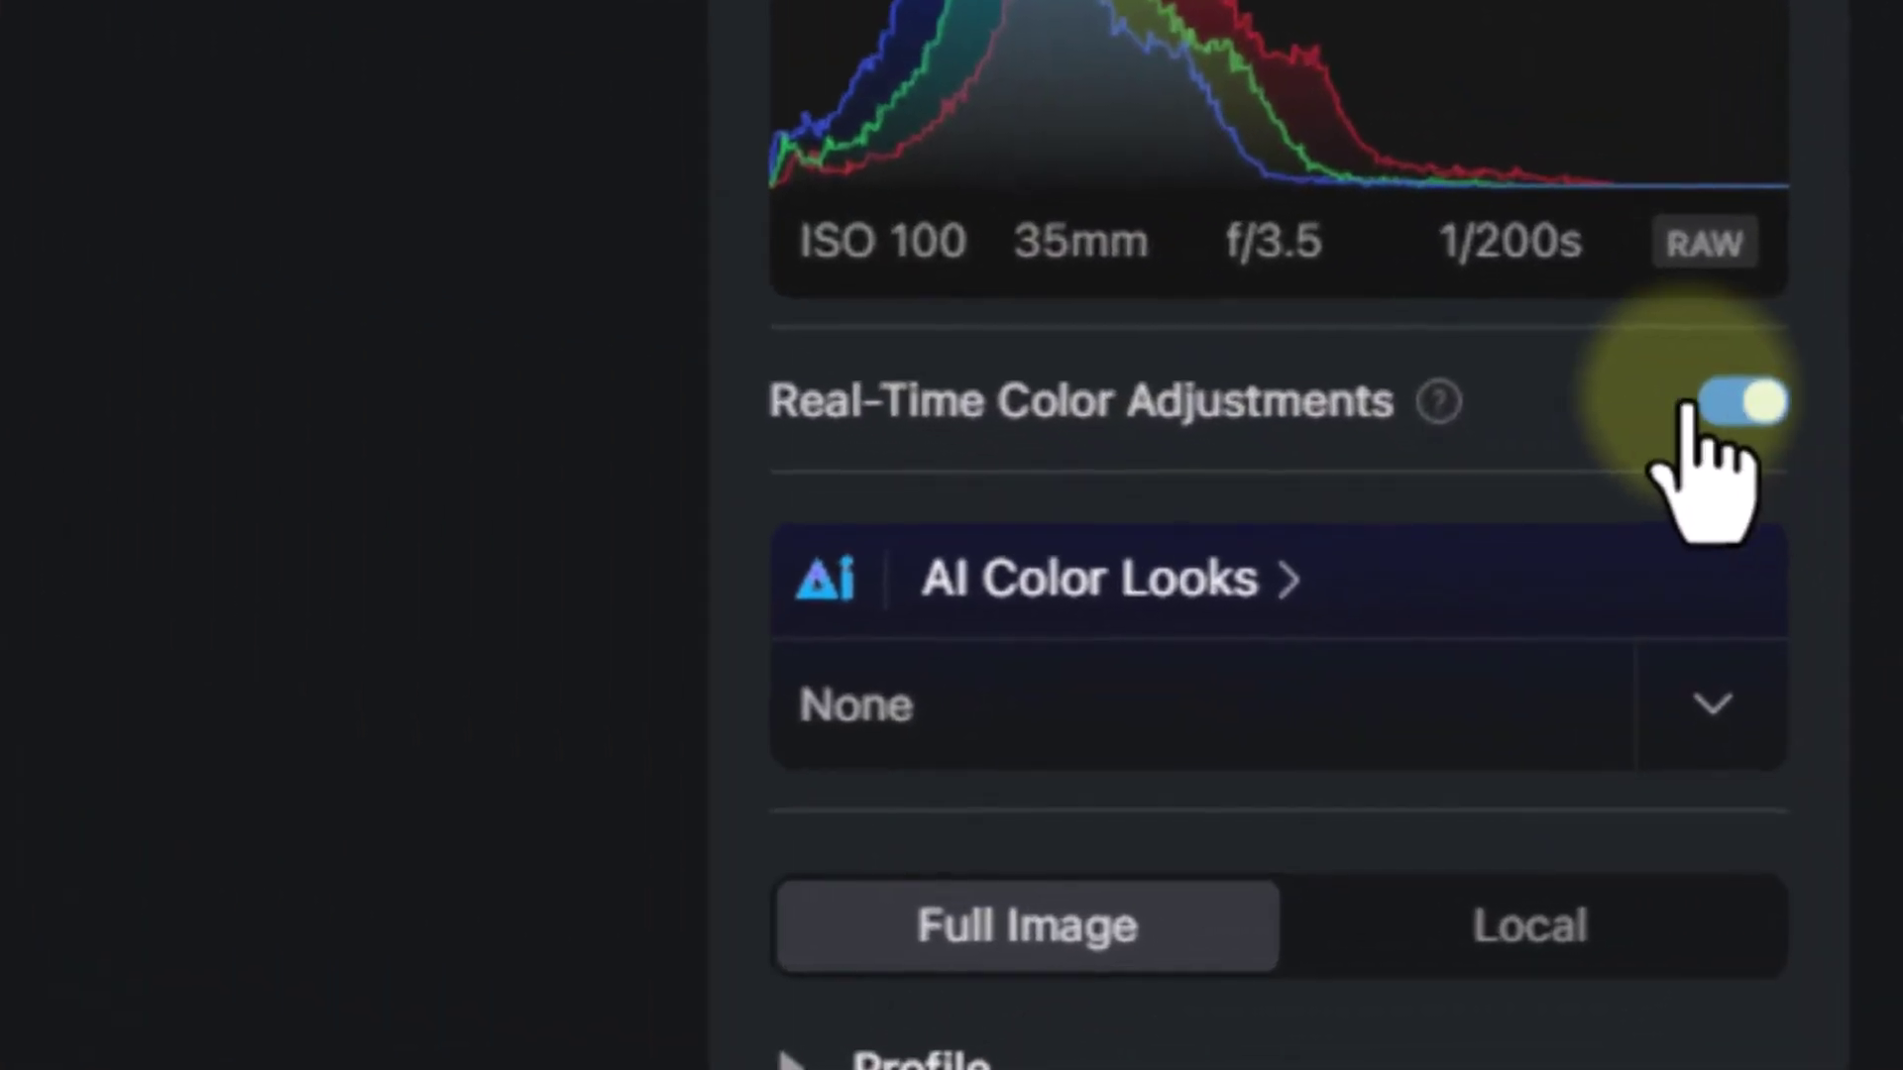
click(1739, 417)
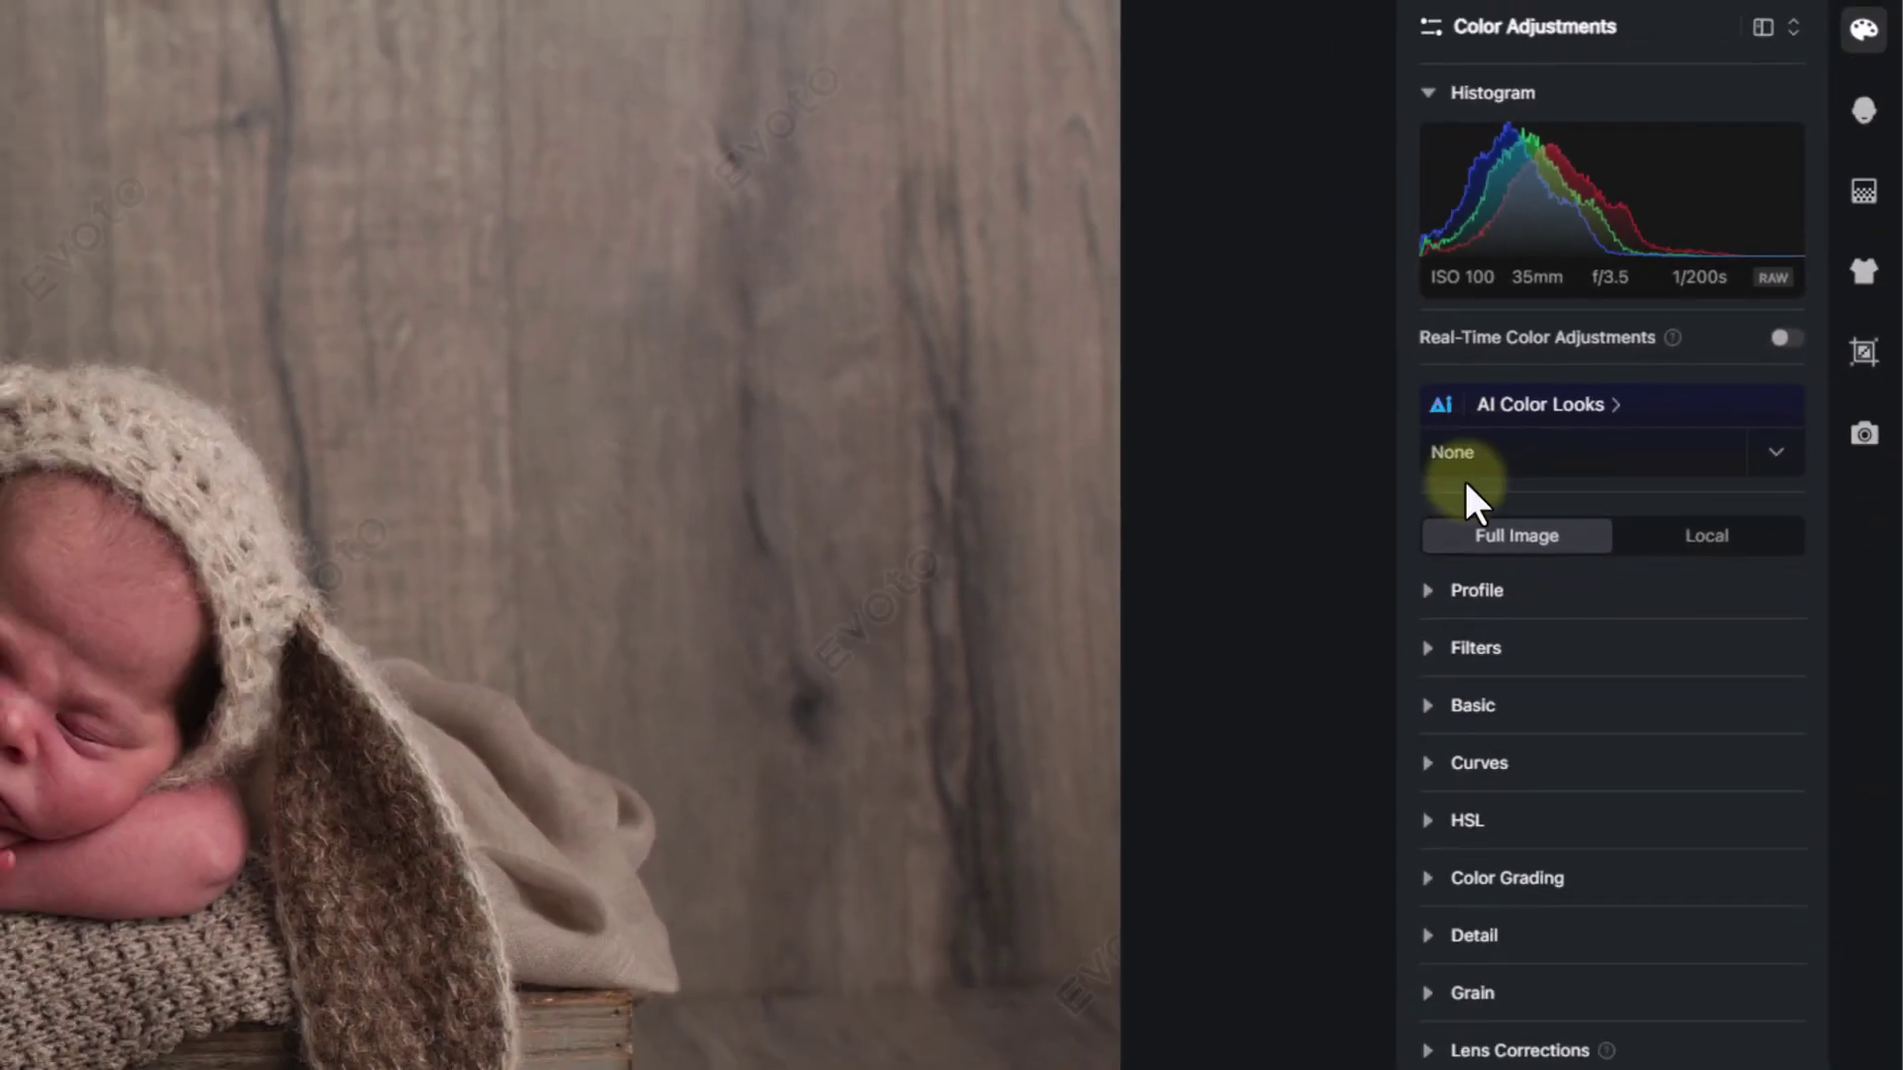
click(1426, 708)
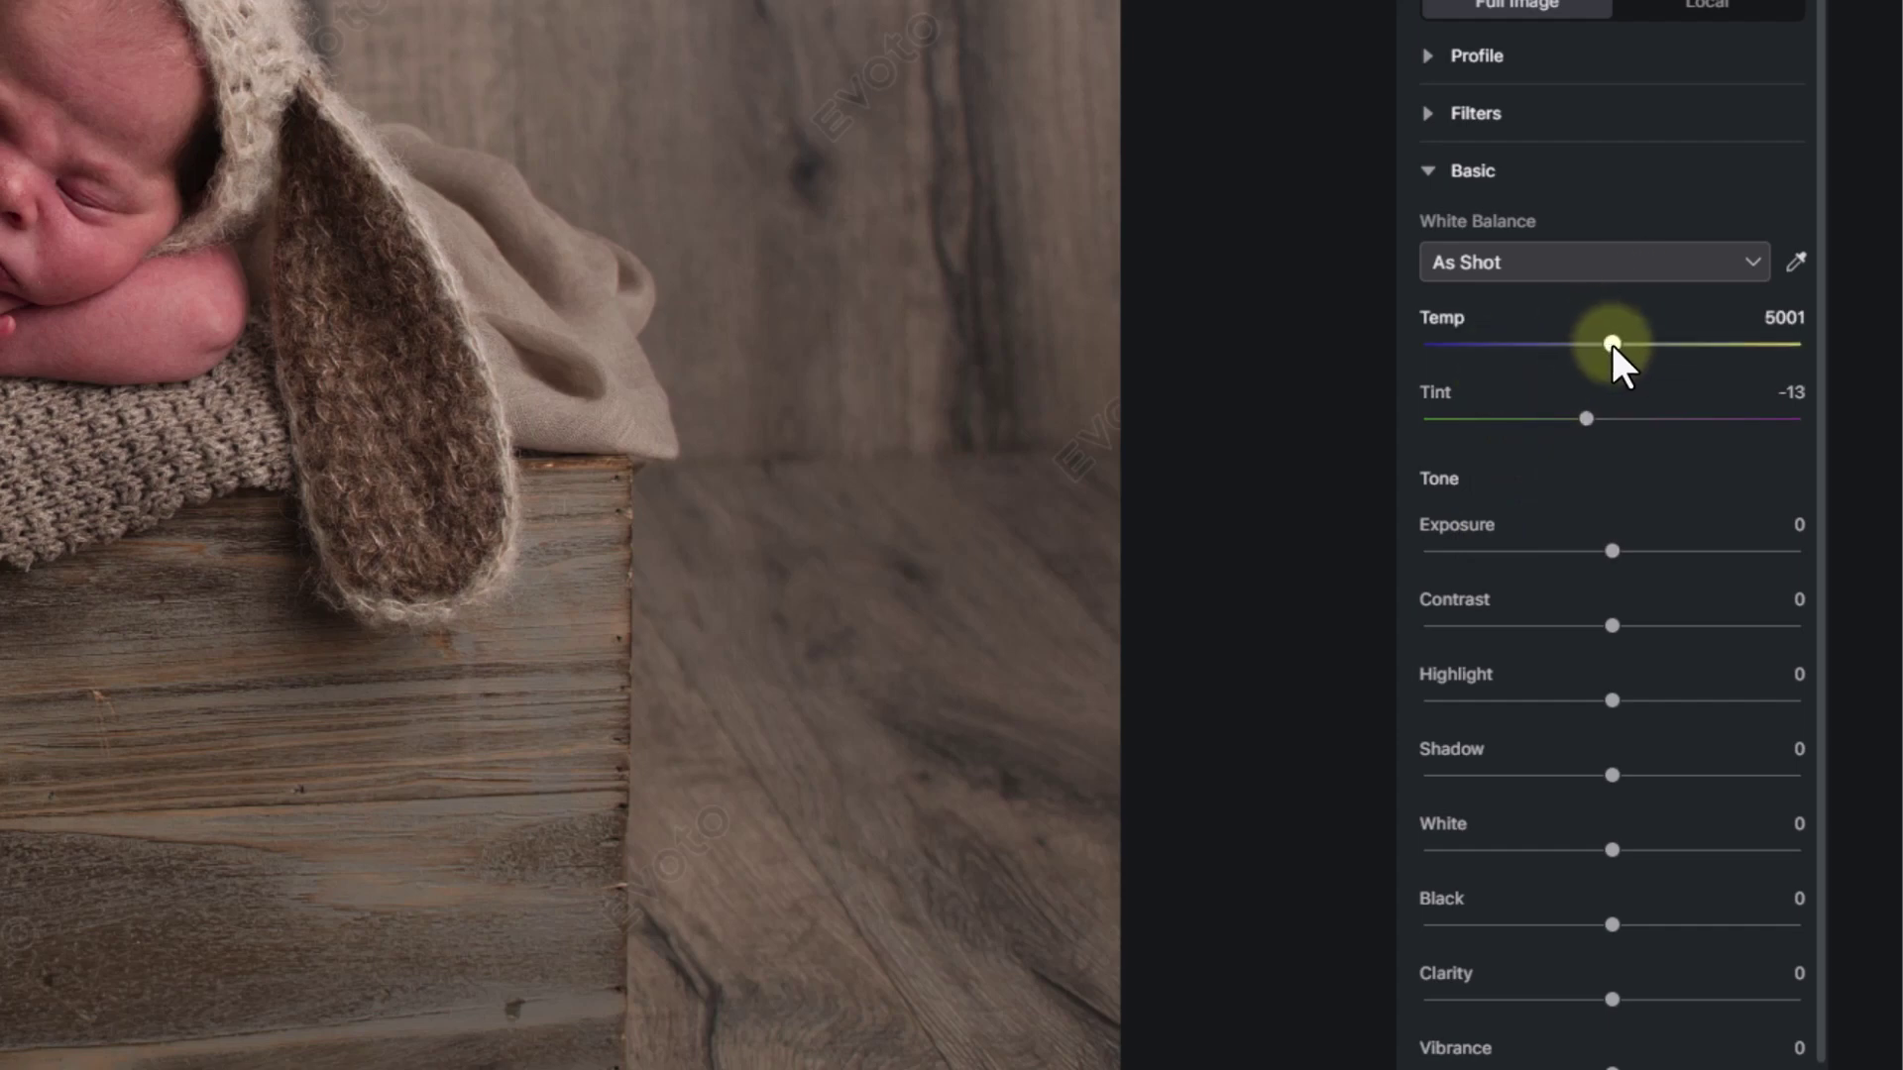
- In the Basic section, drag Temp to 5125, Tint to -15 and Exposure to 0.15
drag(1611, 343, 1613, 342)
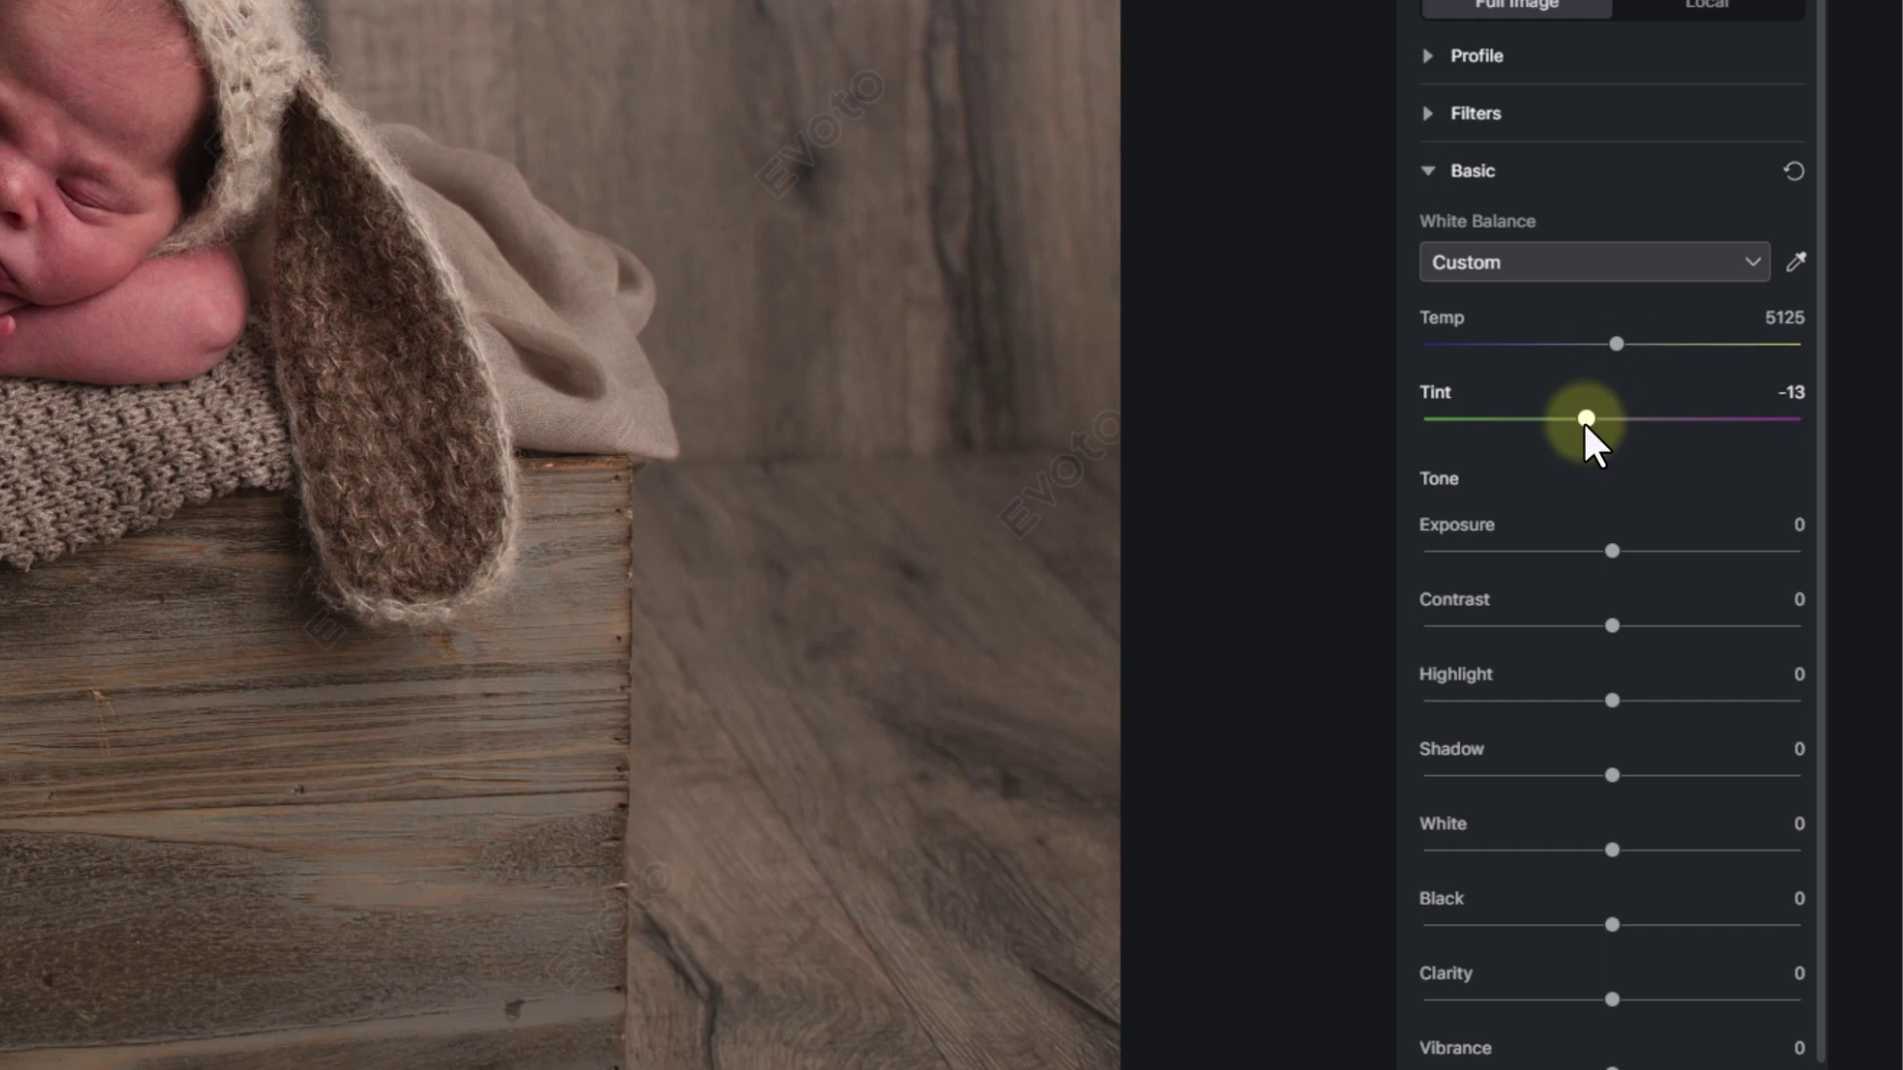
drag(1585, 420, 1580, 420)
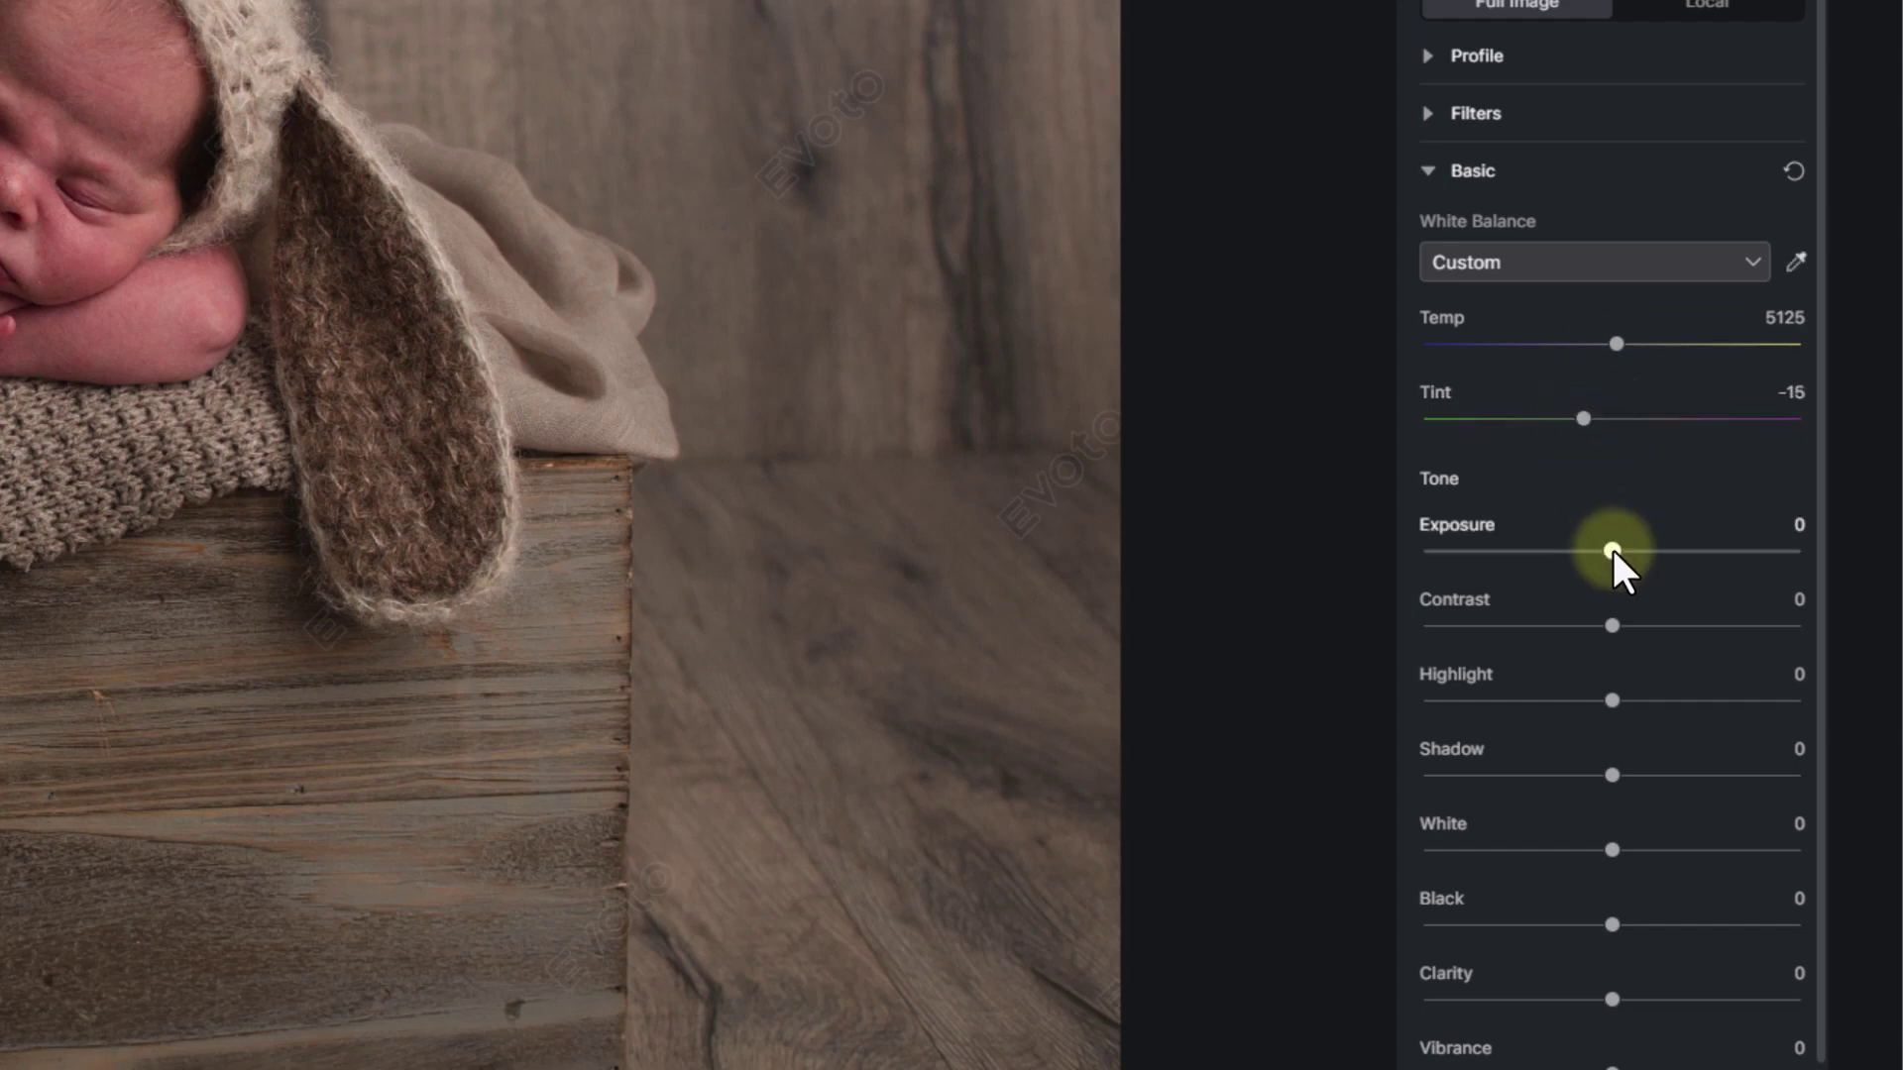
drag(1613, 551, 1619, 551)
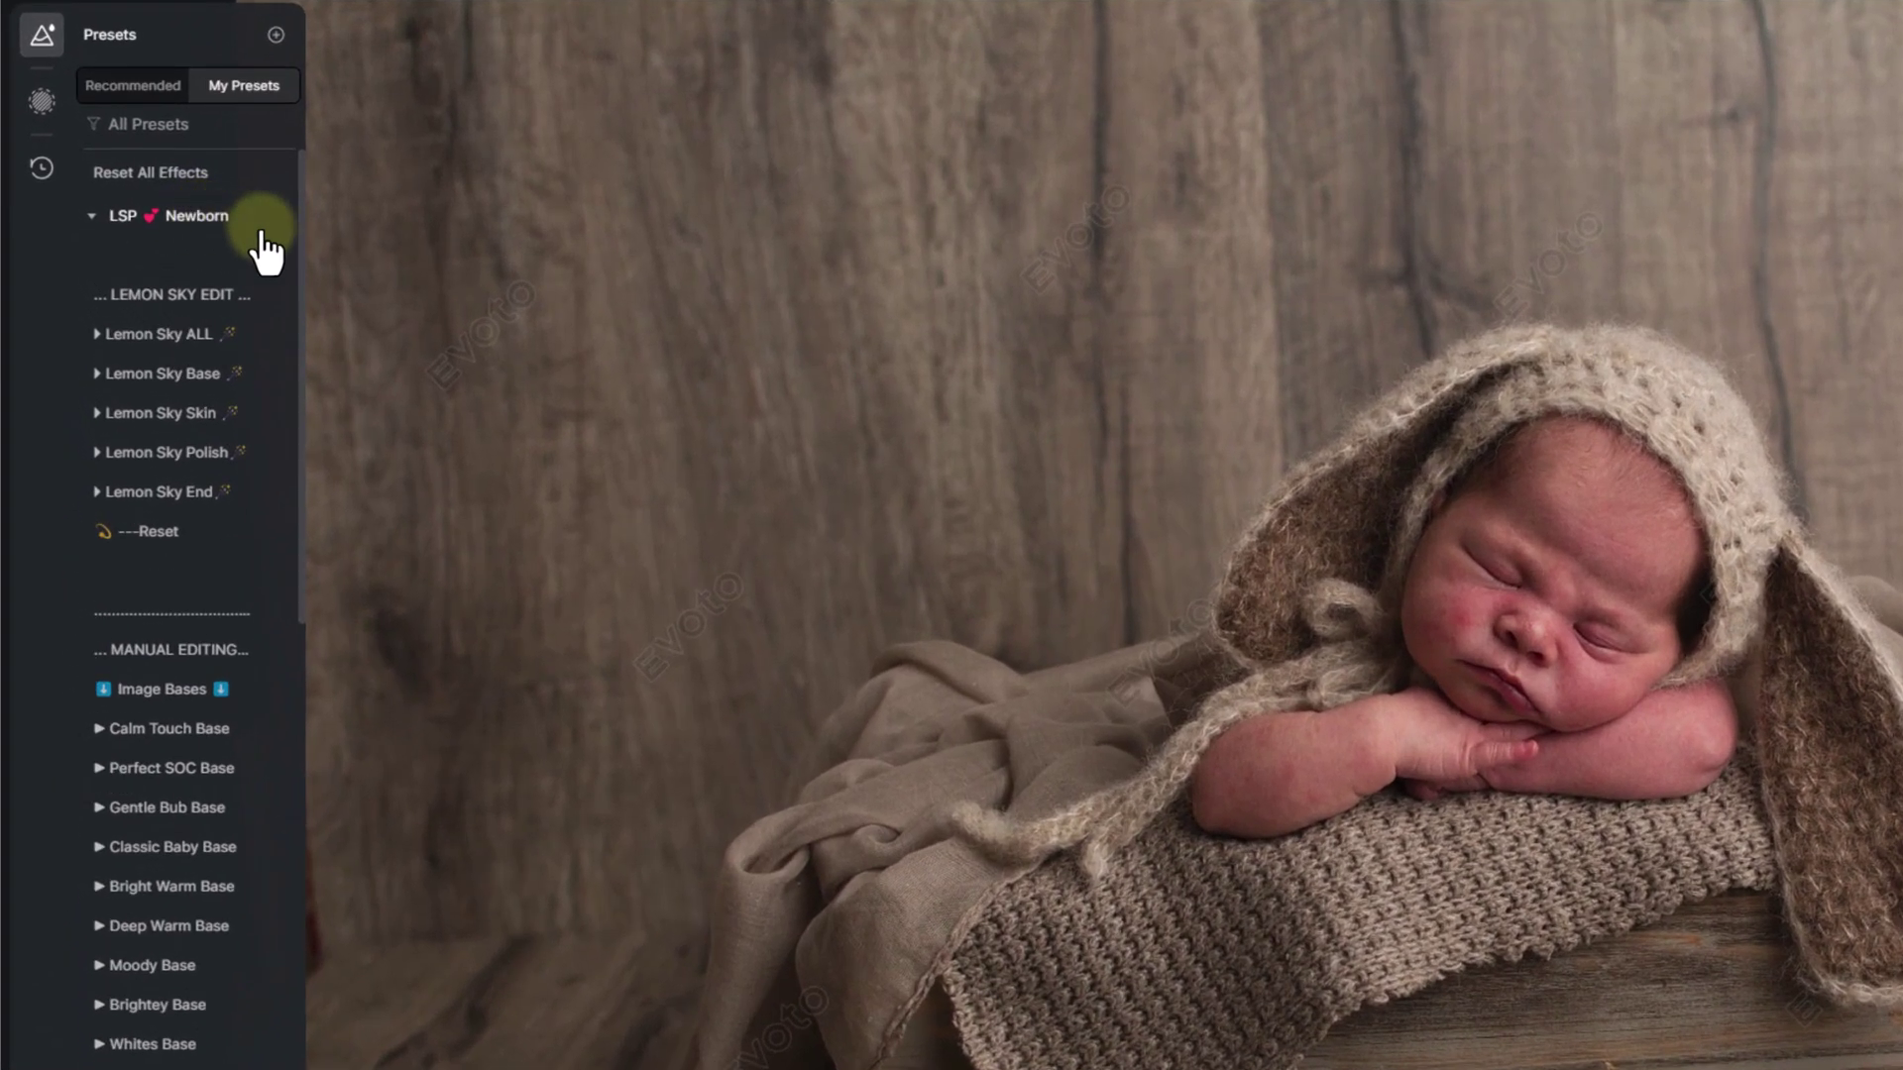
- Apply Lemon Sky ALL: Contrast -10, Highlight 15, Shadow -12, White -32, Black 18, Vibrance 5
scroll(300, 242, down, 1)
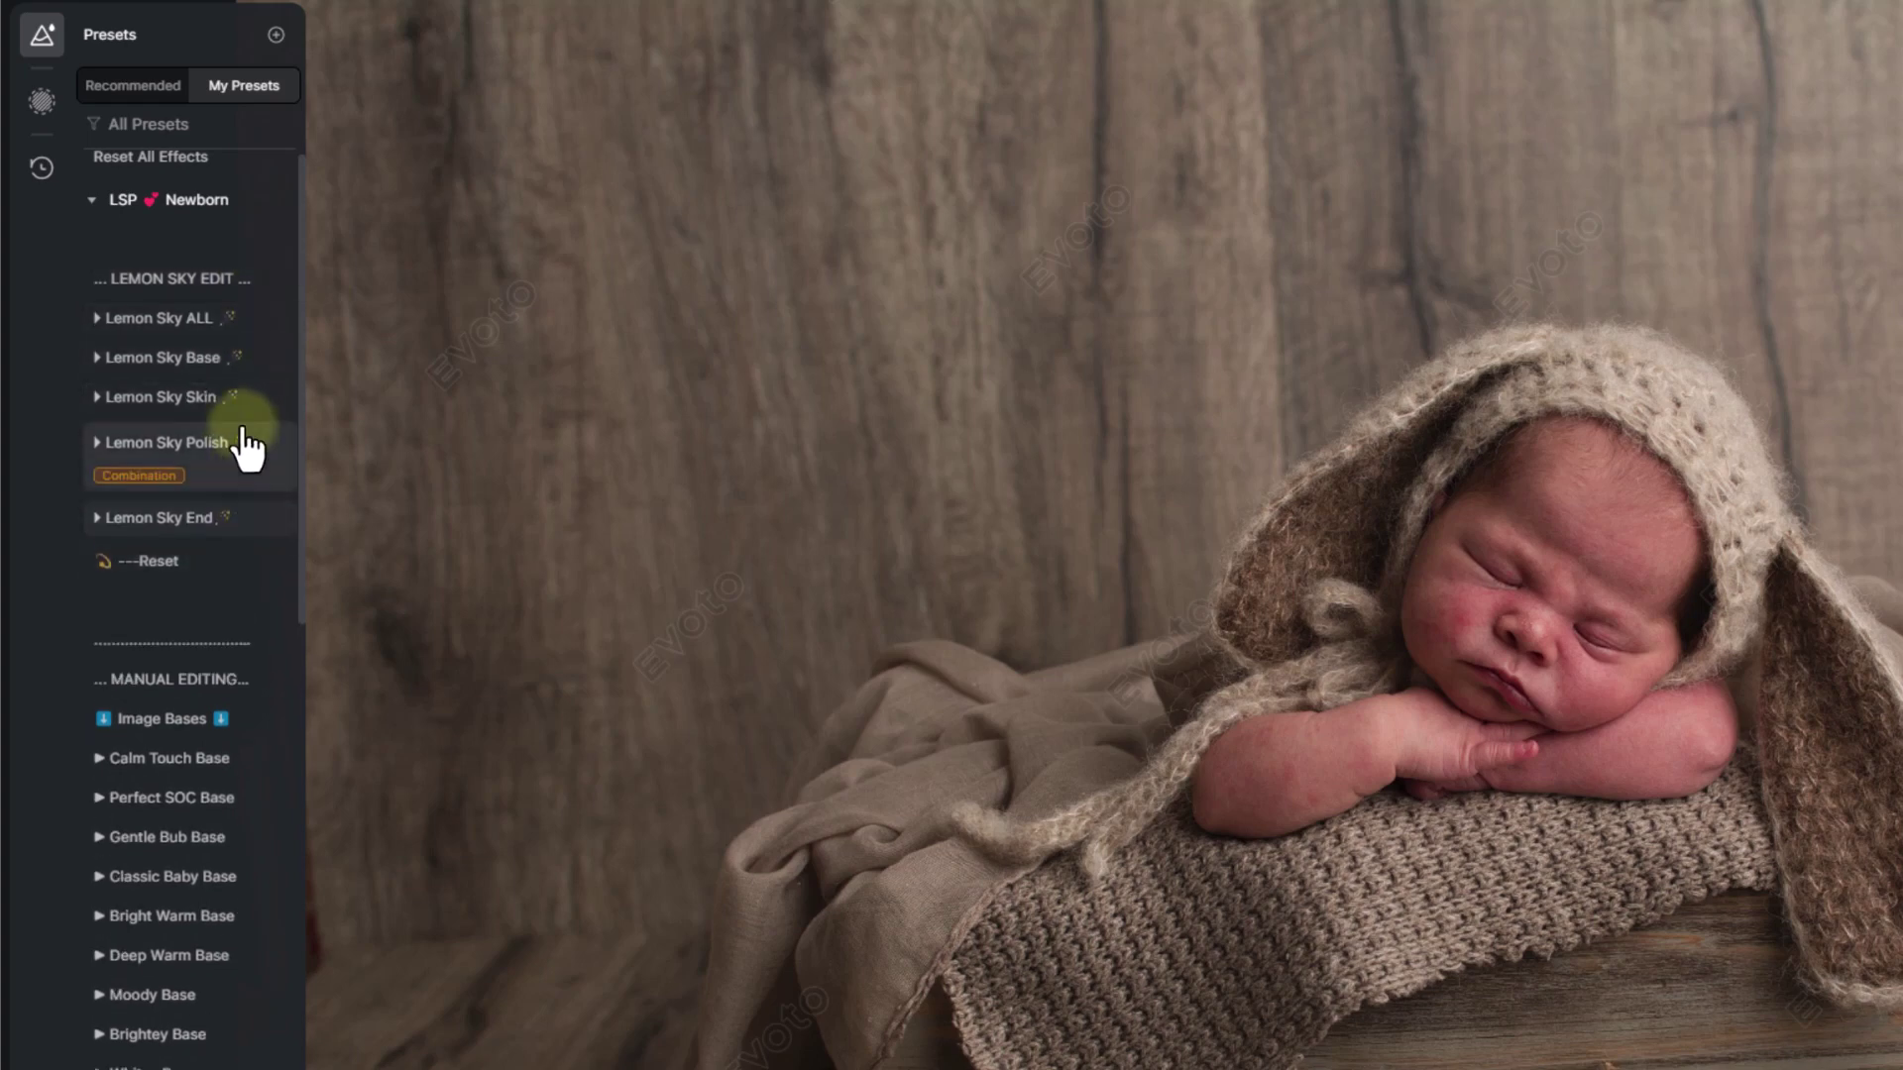
click(193, 362)
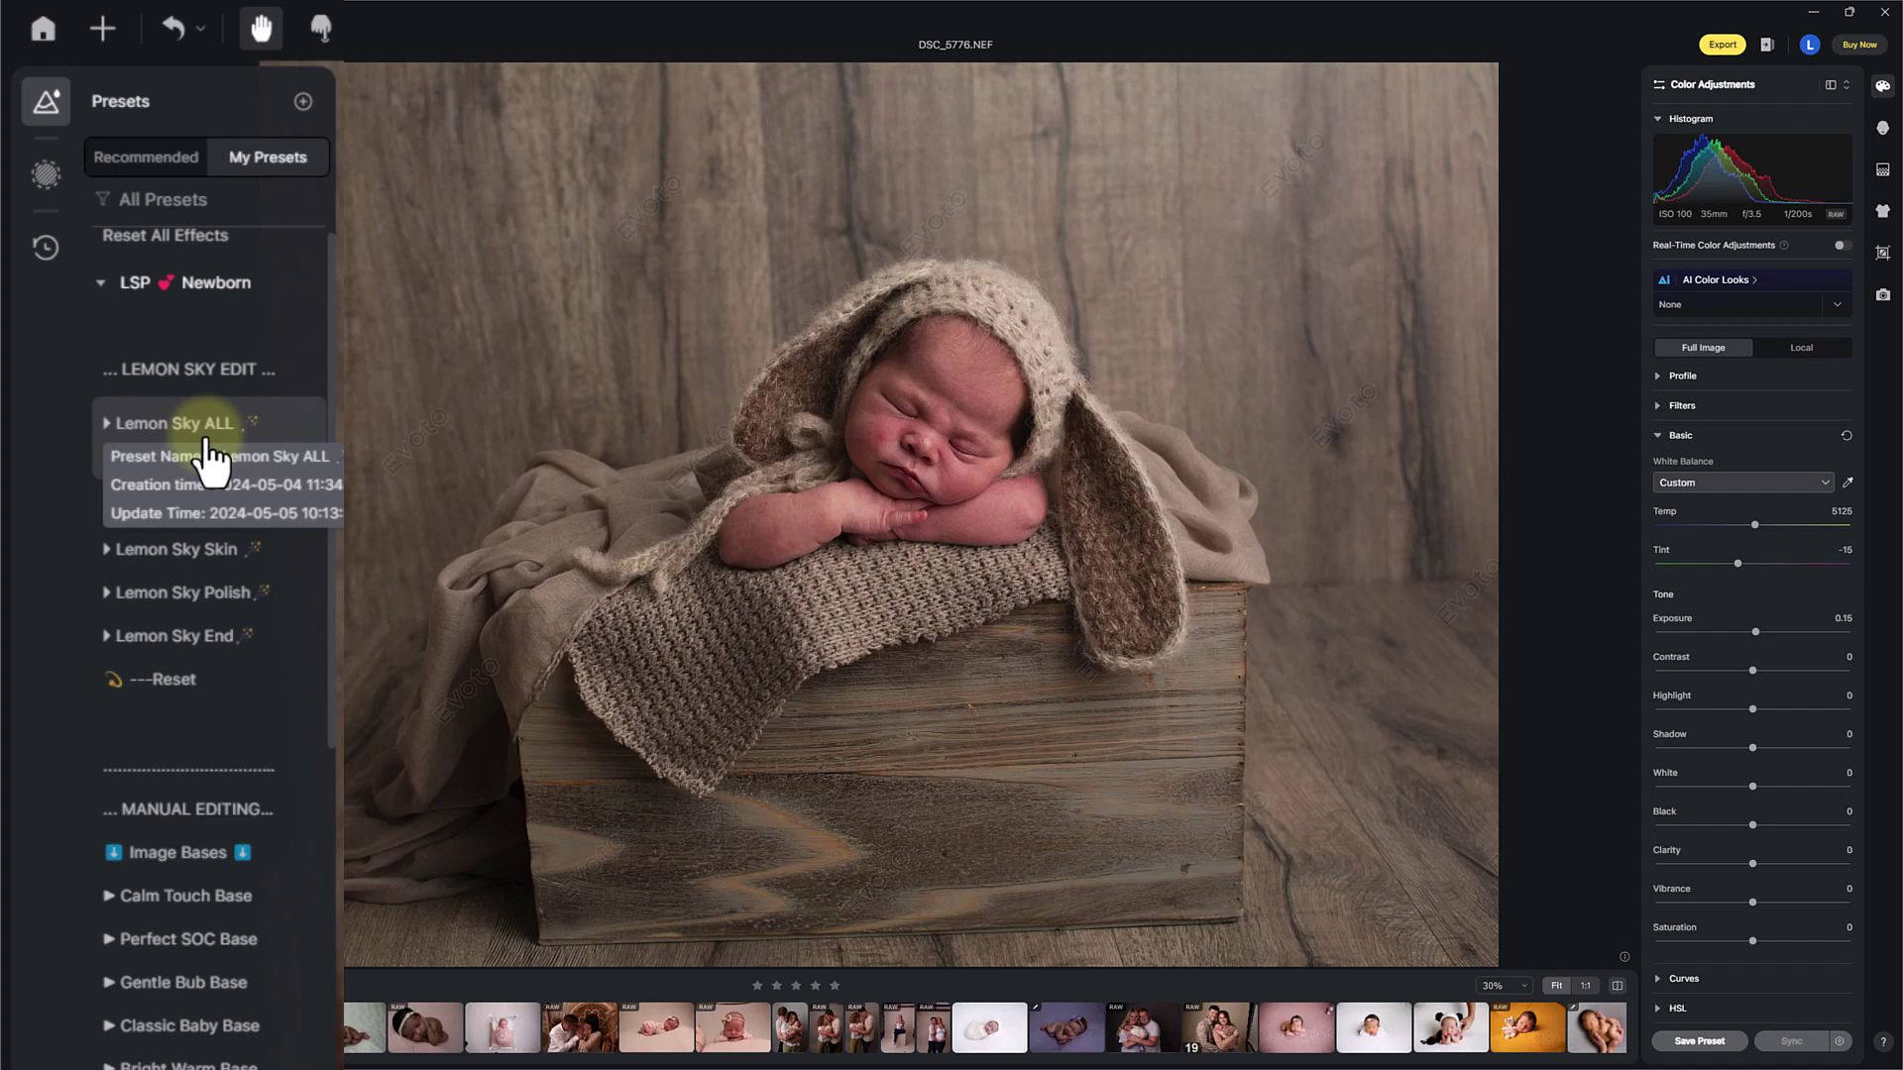
click(206, 440)
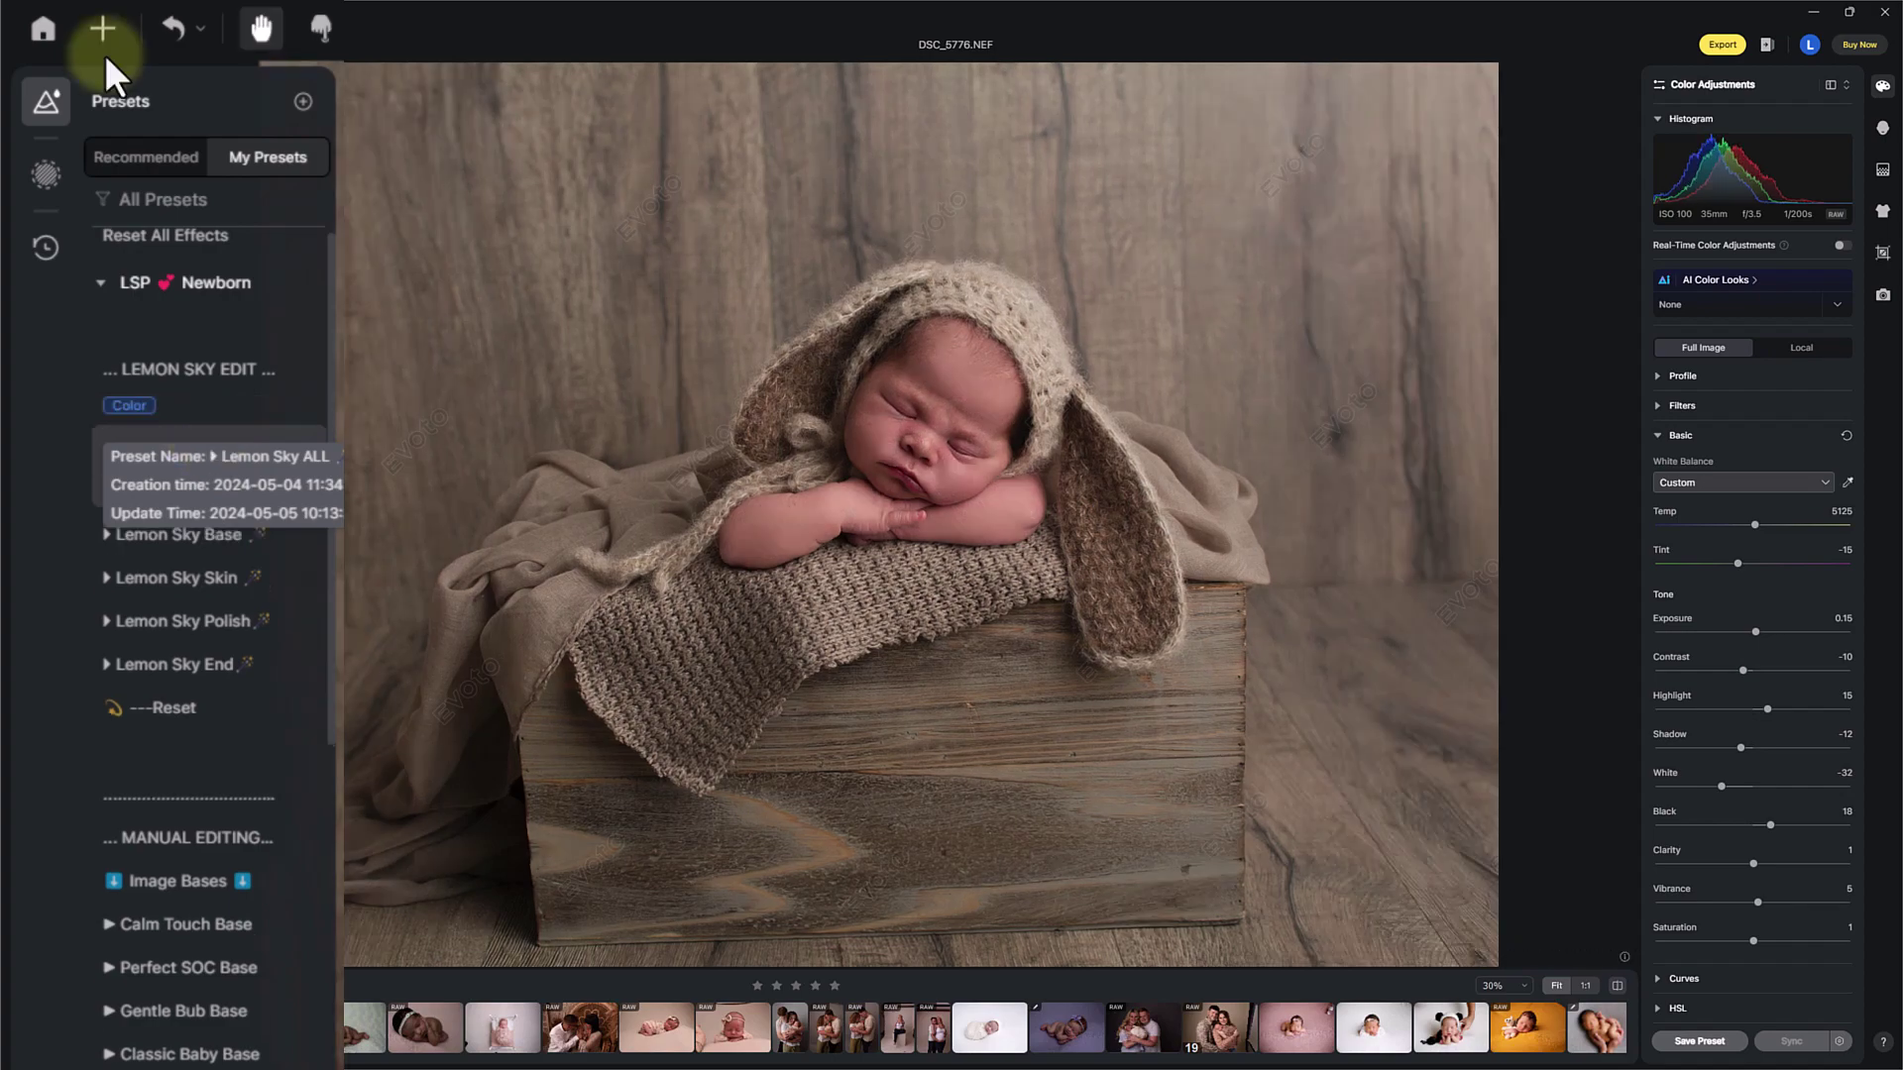
scroll(937, 513, up, 2)
scroll(938, 513, up, 2)
drag(925, 382, 886, 488)
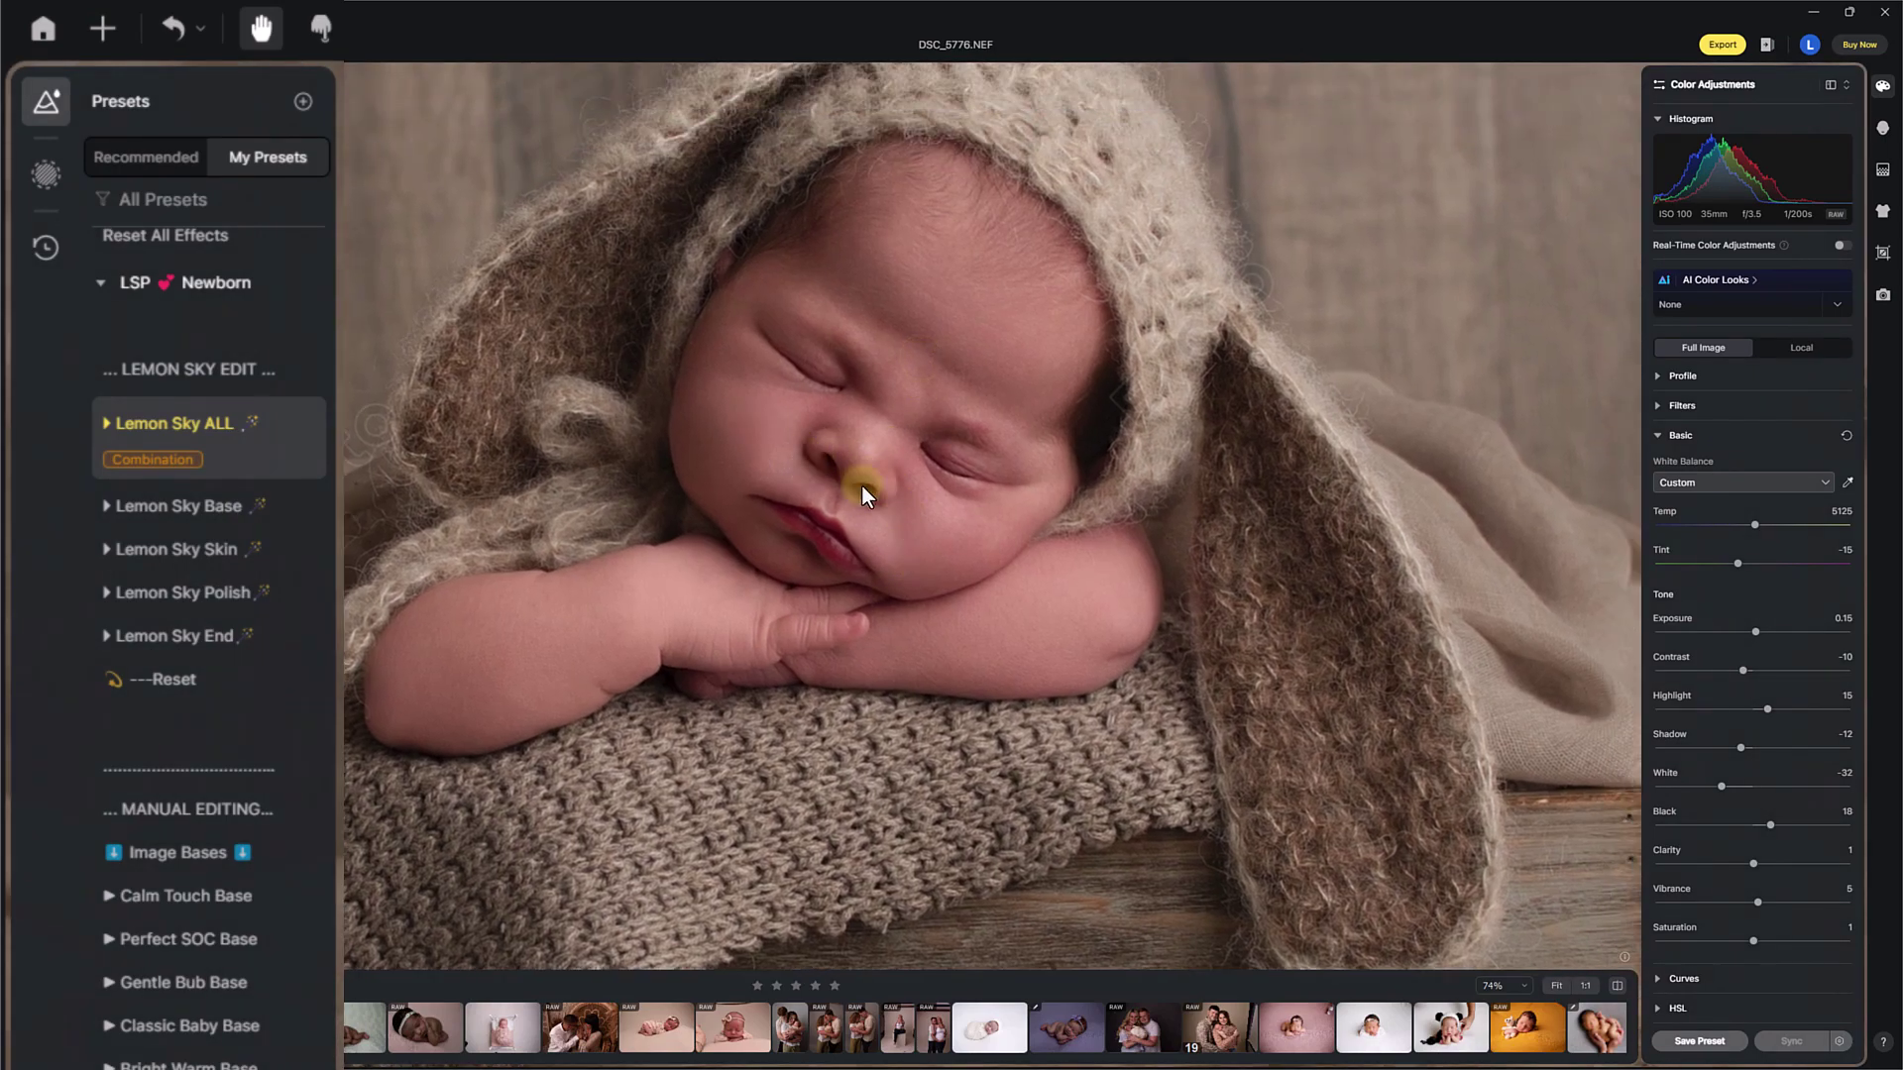
click(1615, 989)
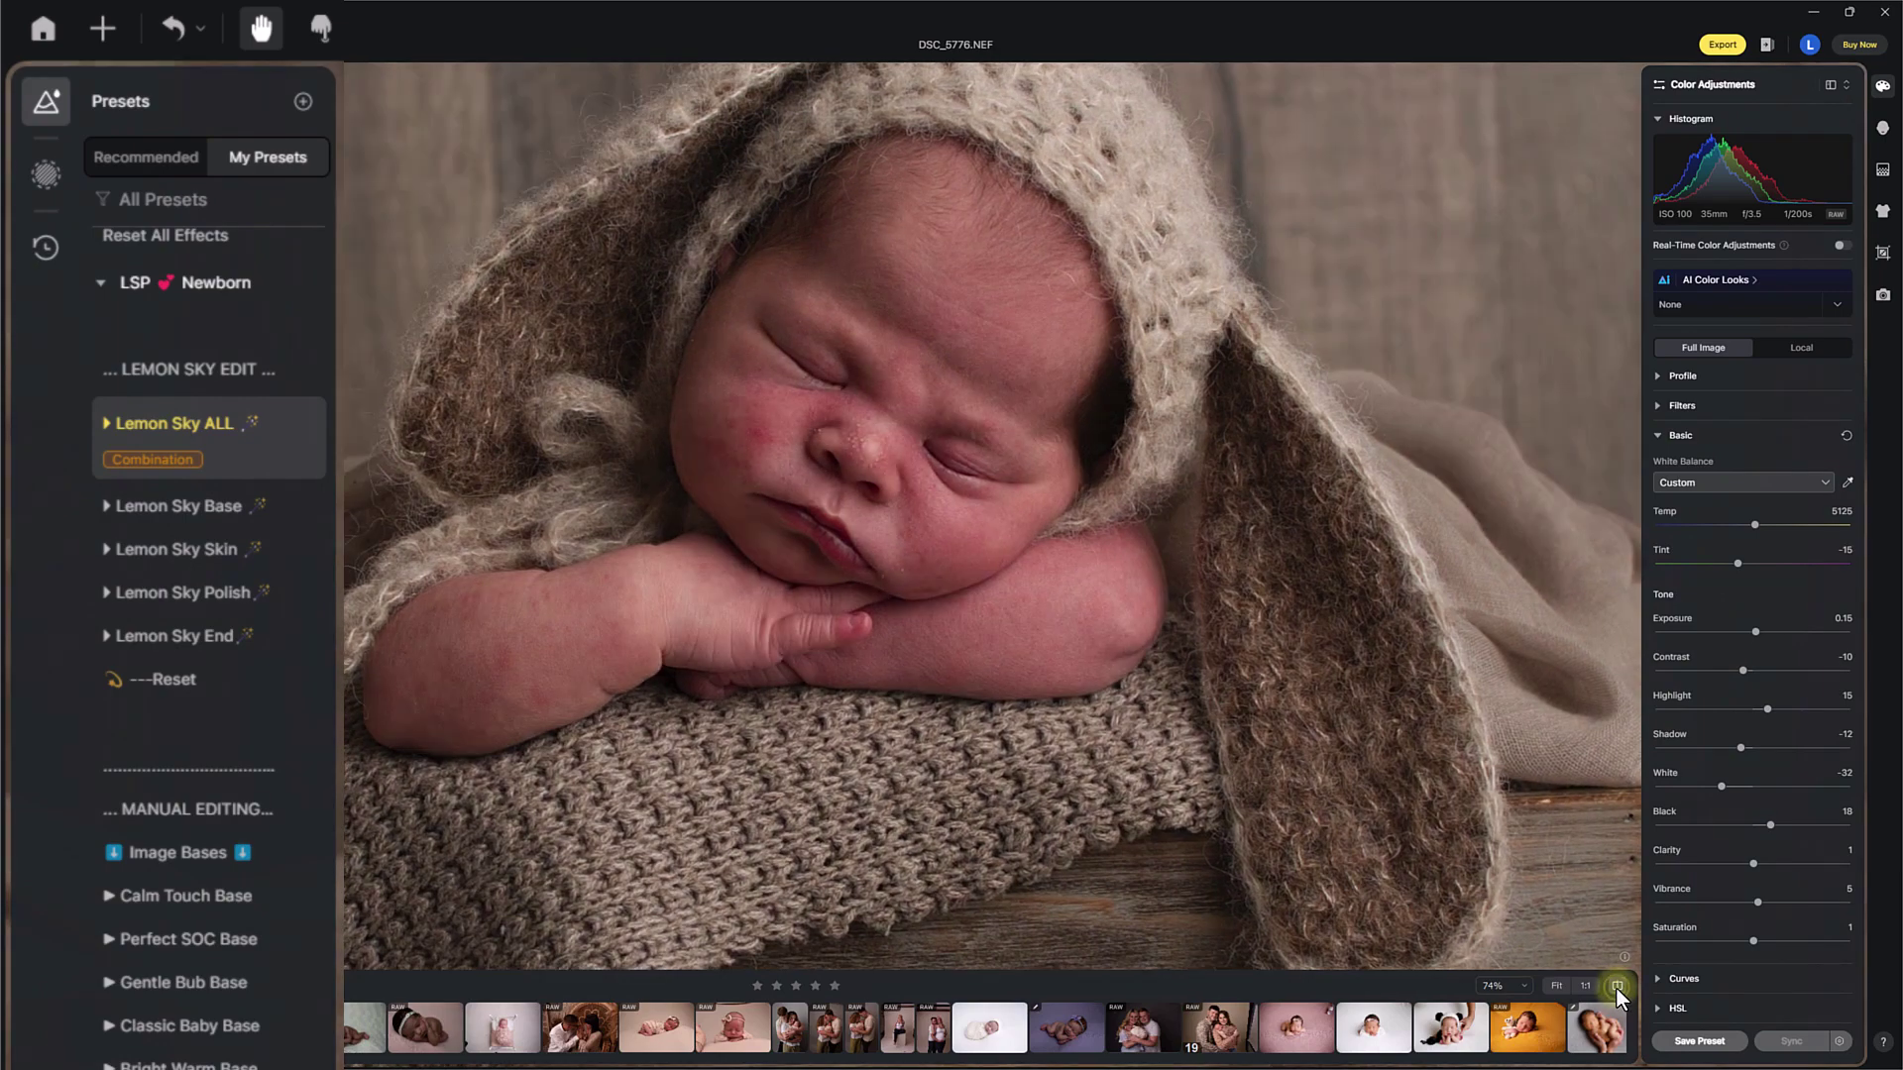
click(1615, 989)
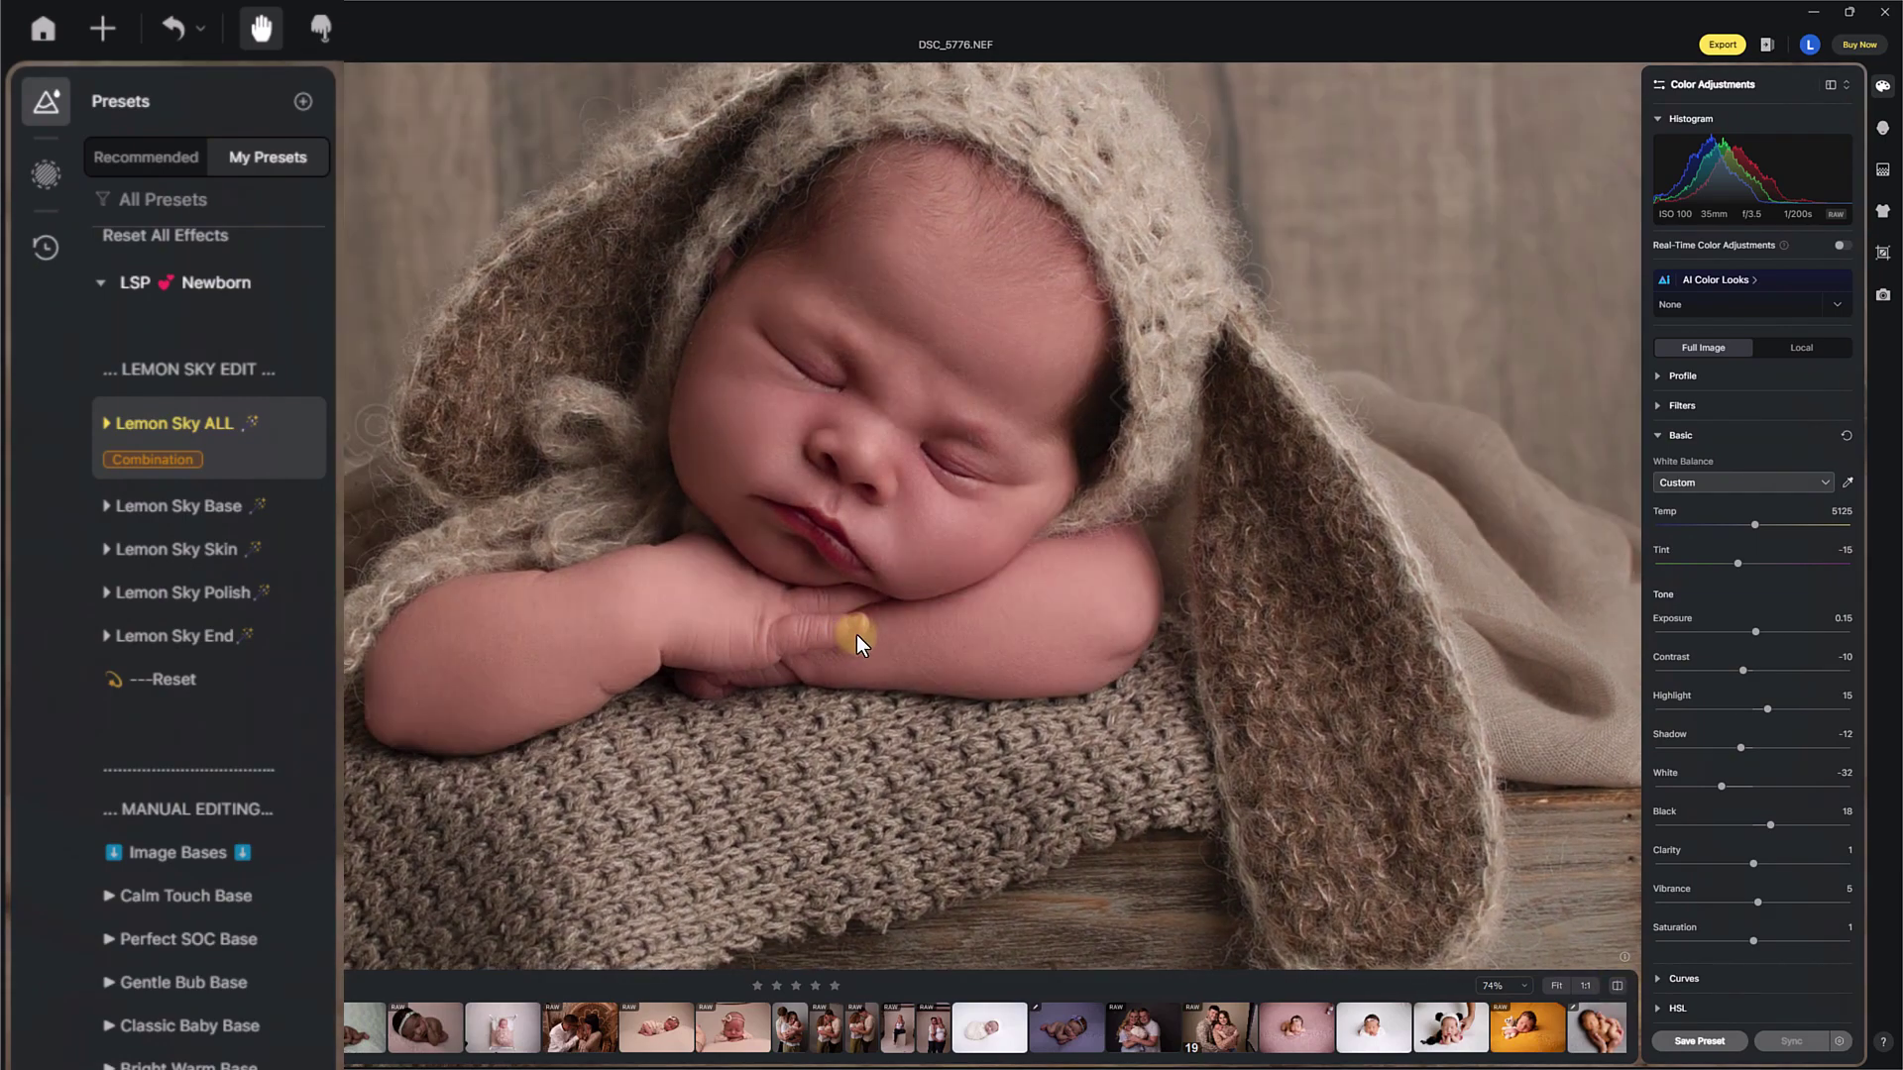
scroll(1040, 436, up, 2)
click(1614, 985)
click(1615, 985)
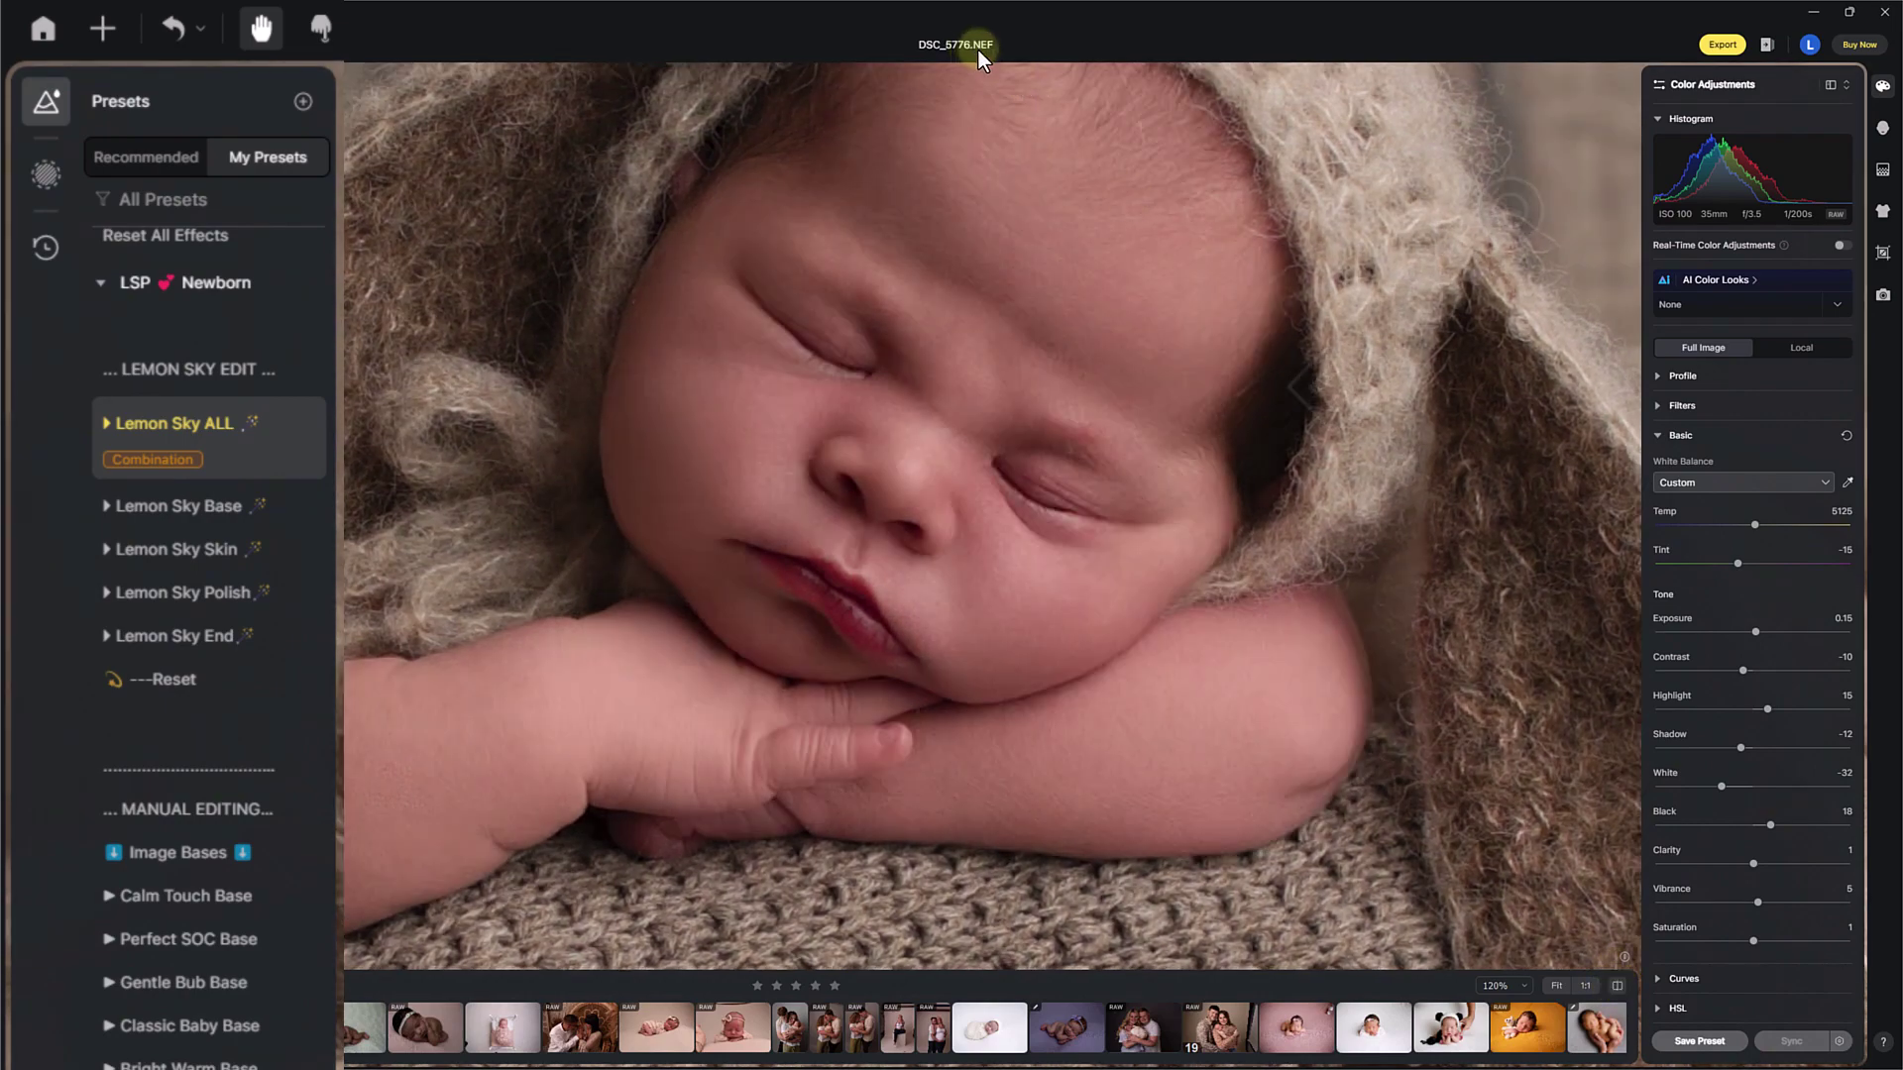
click(1615, 989)
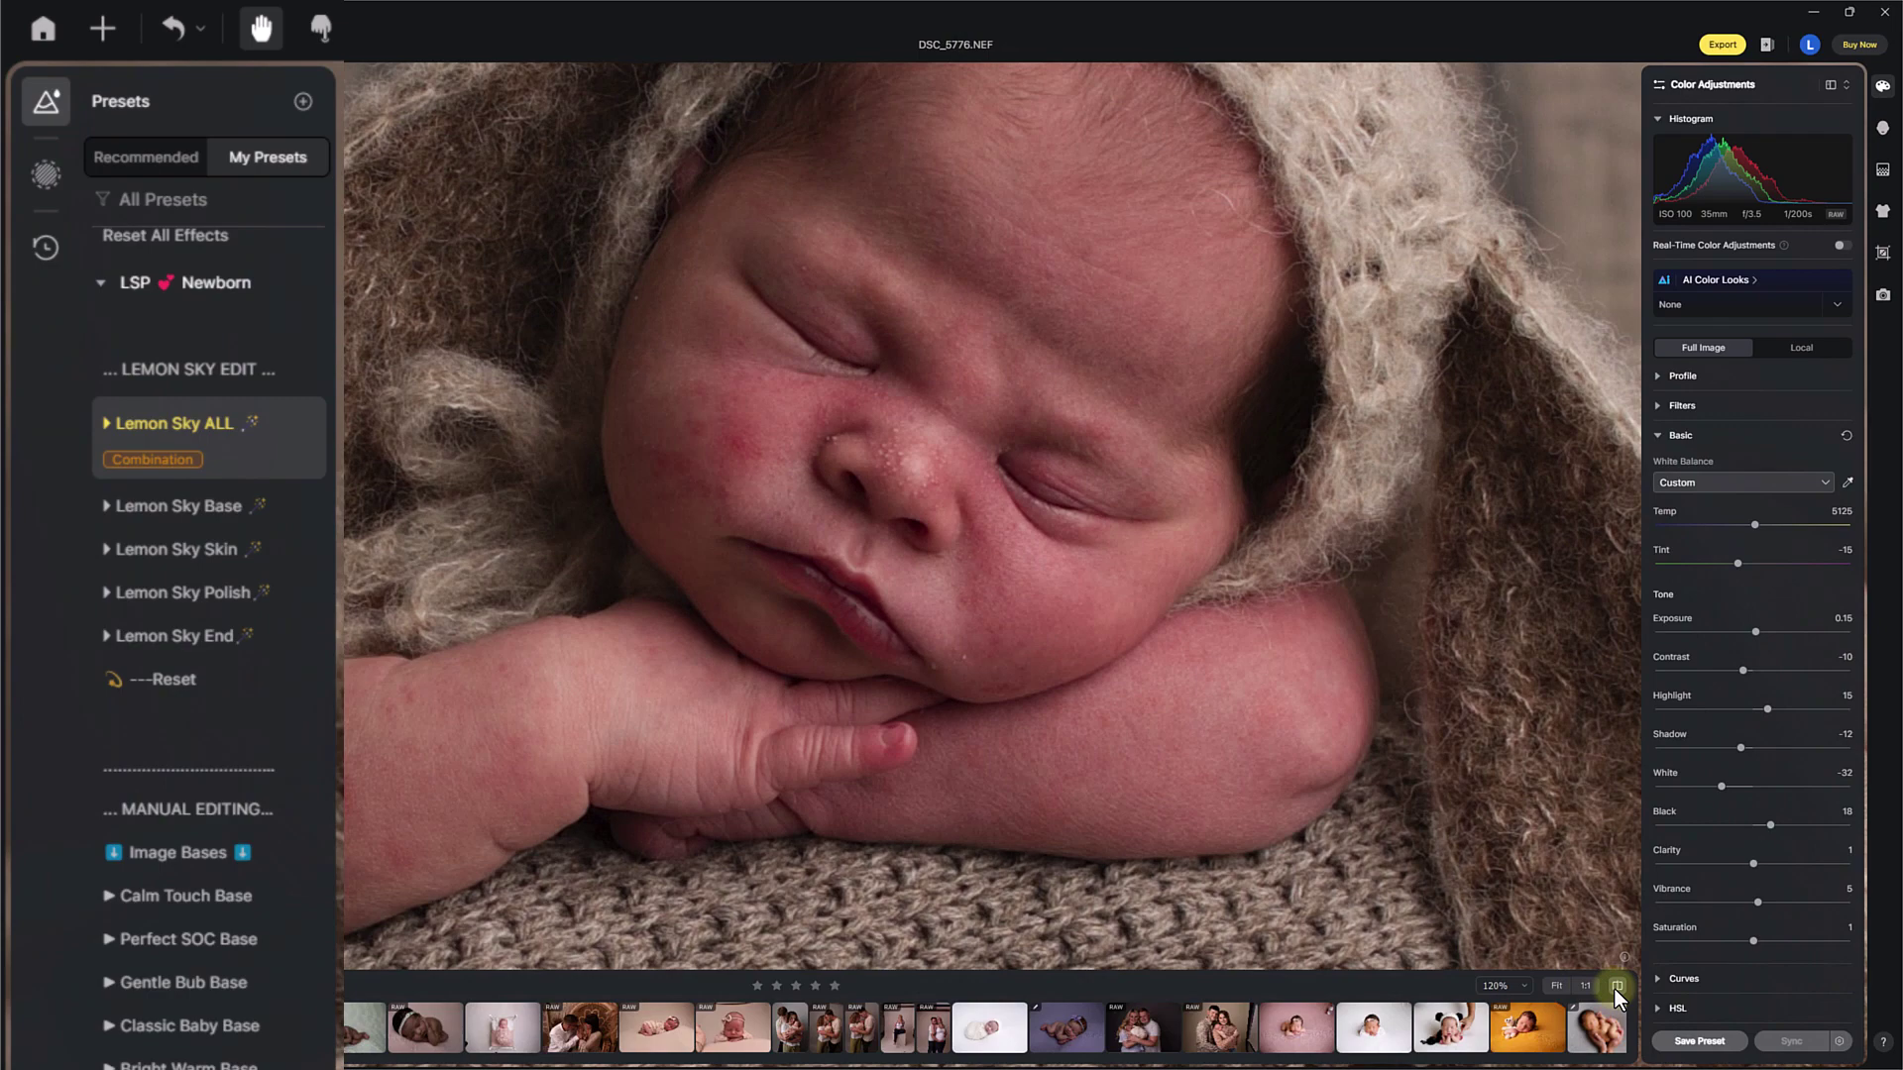
click(1616, 989)
click(228, 428)
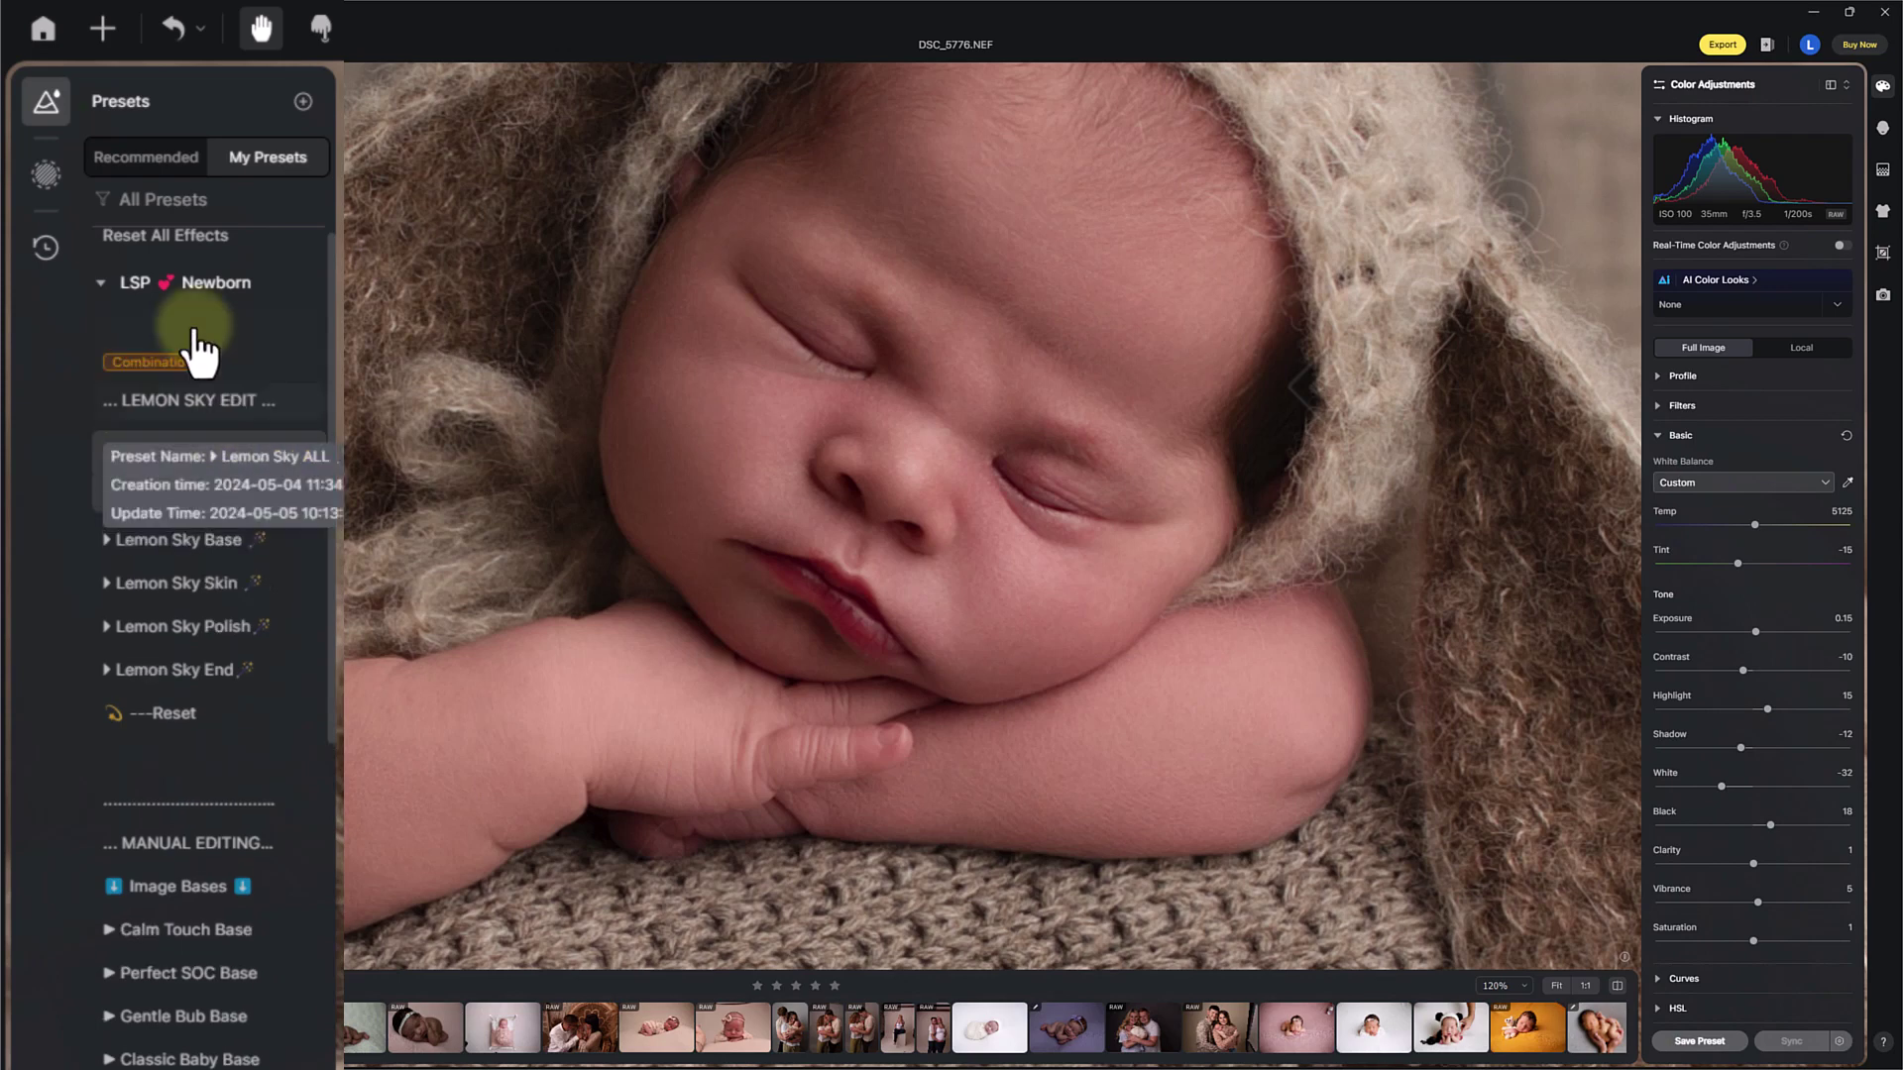
click(44, 250)
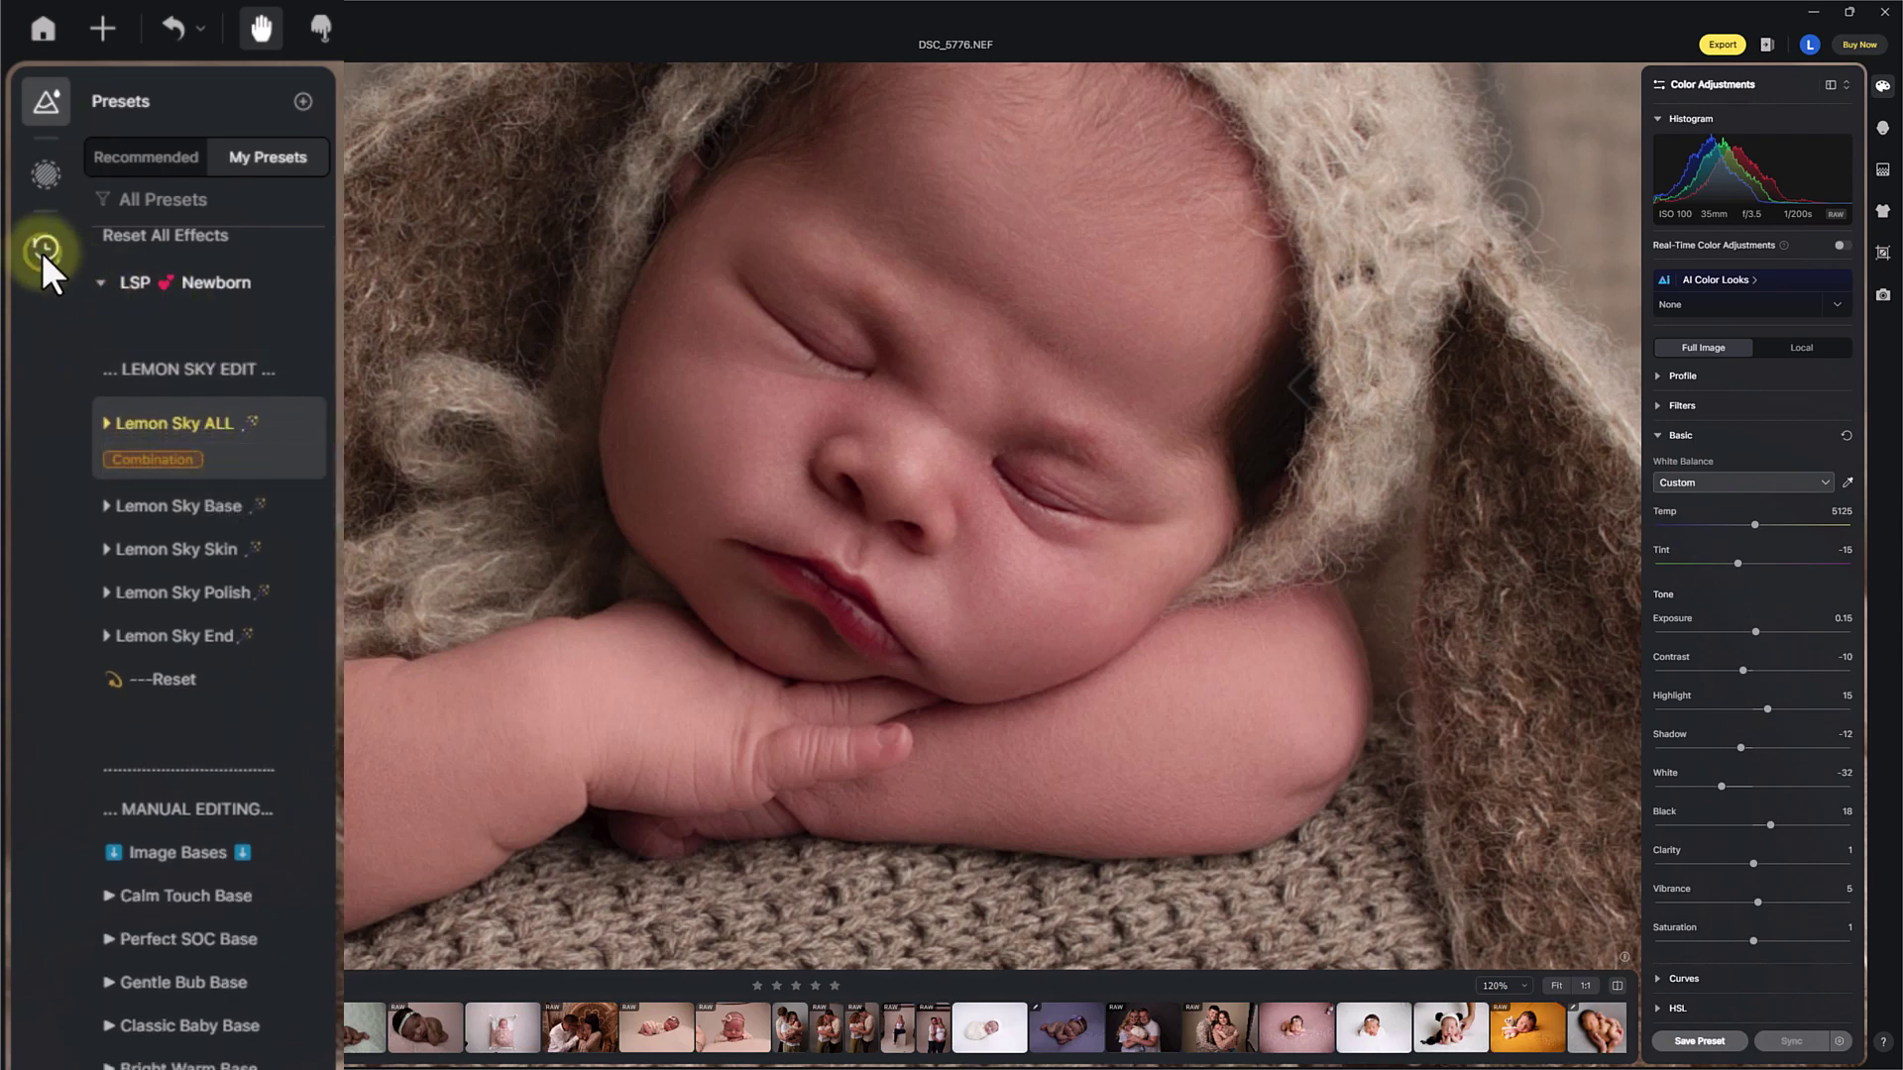
- Revert to the 'Full Image: Tone Exposure' history step, then return to Presets and adjust the zoom
click(250, 293)
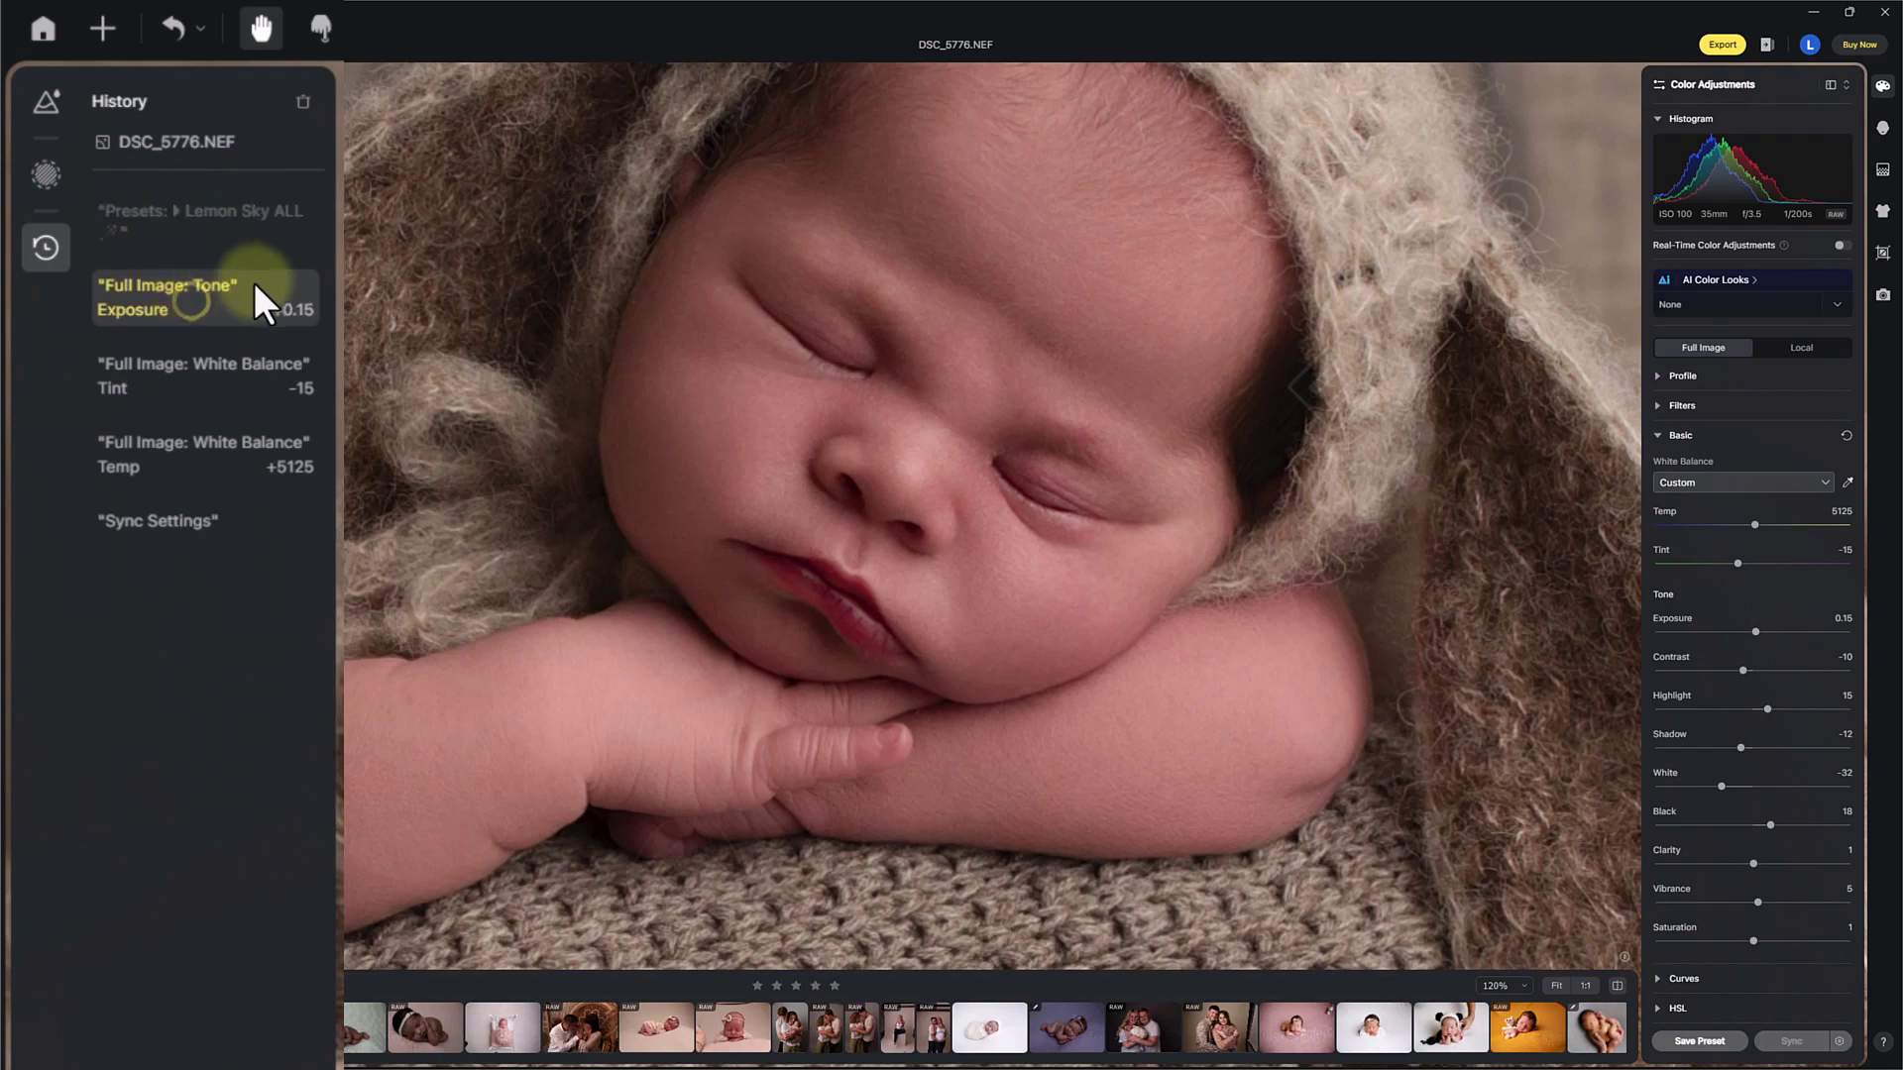
click(41, 107)
click(770, 479)
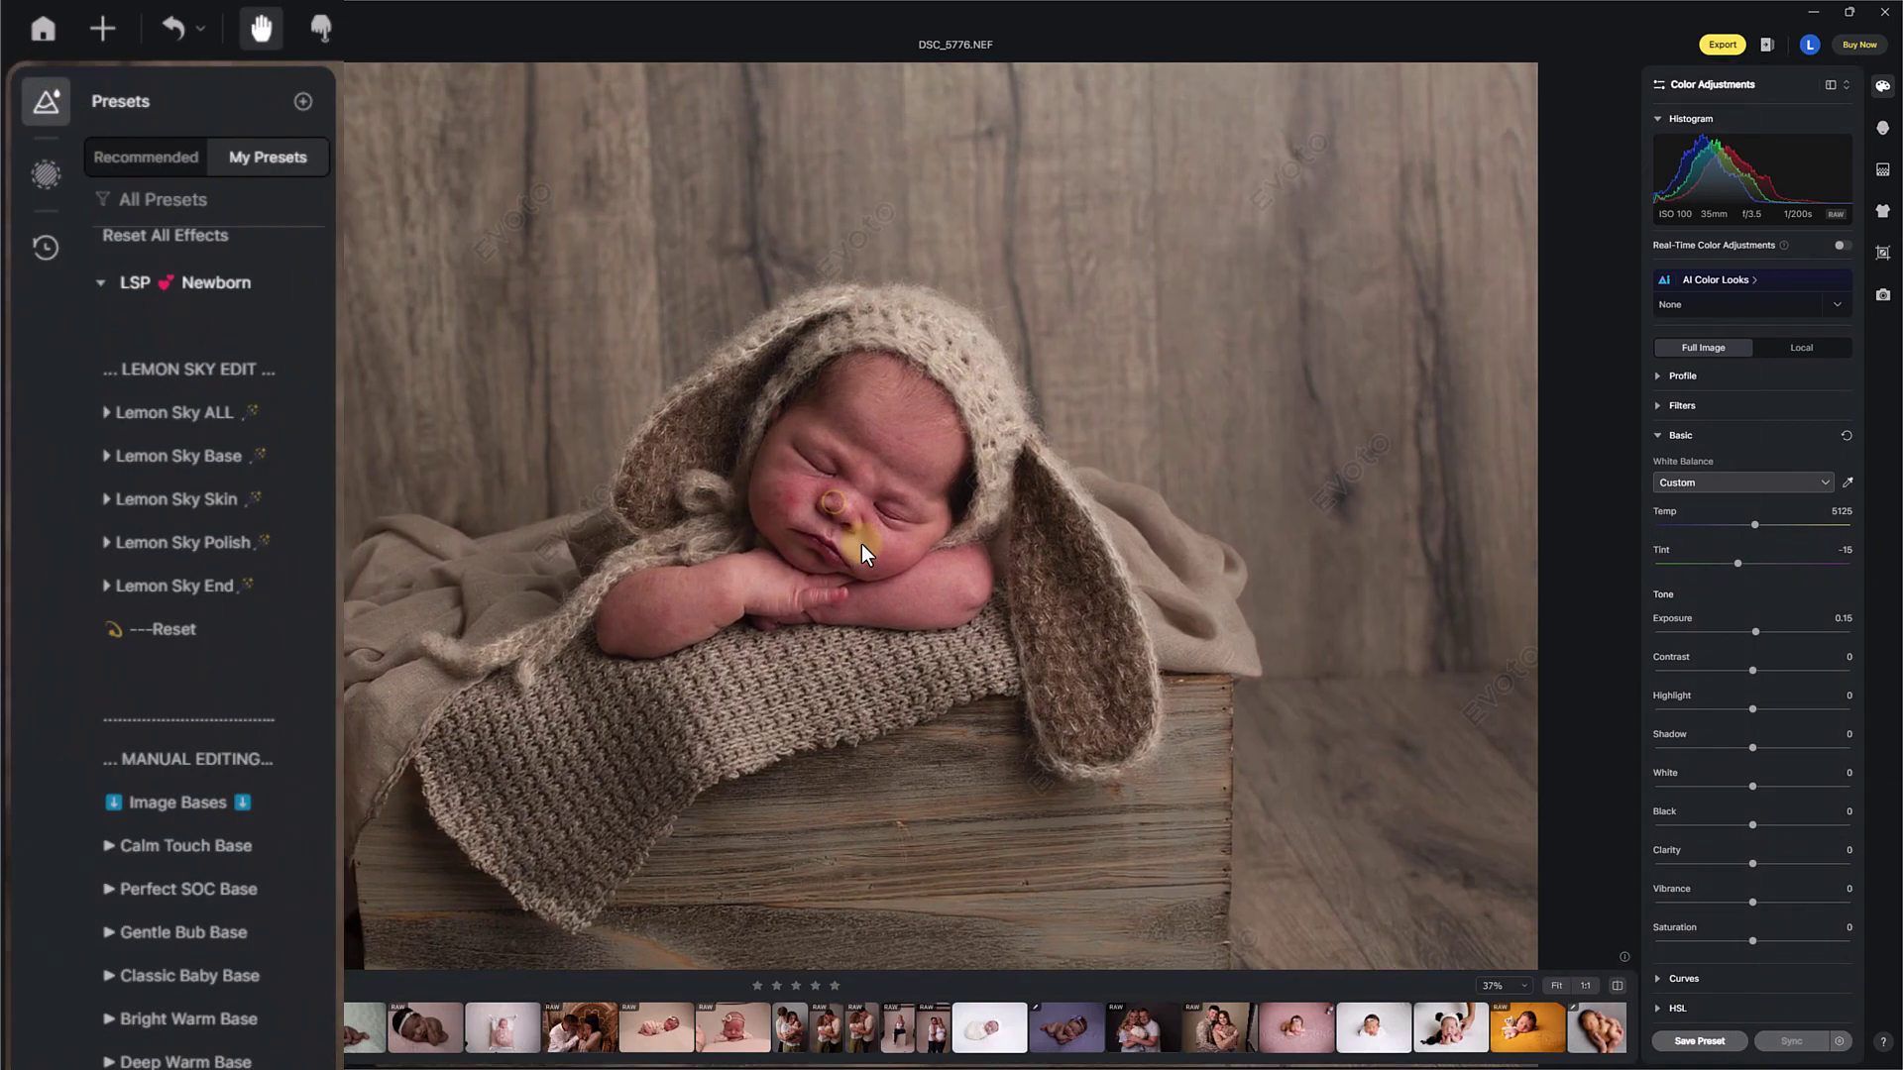
click(768, 545)
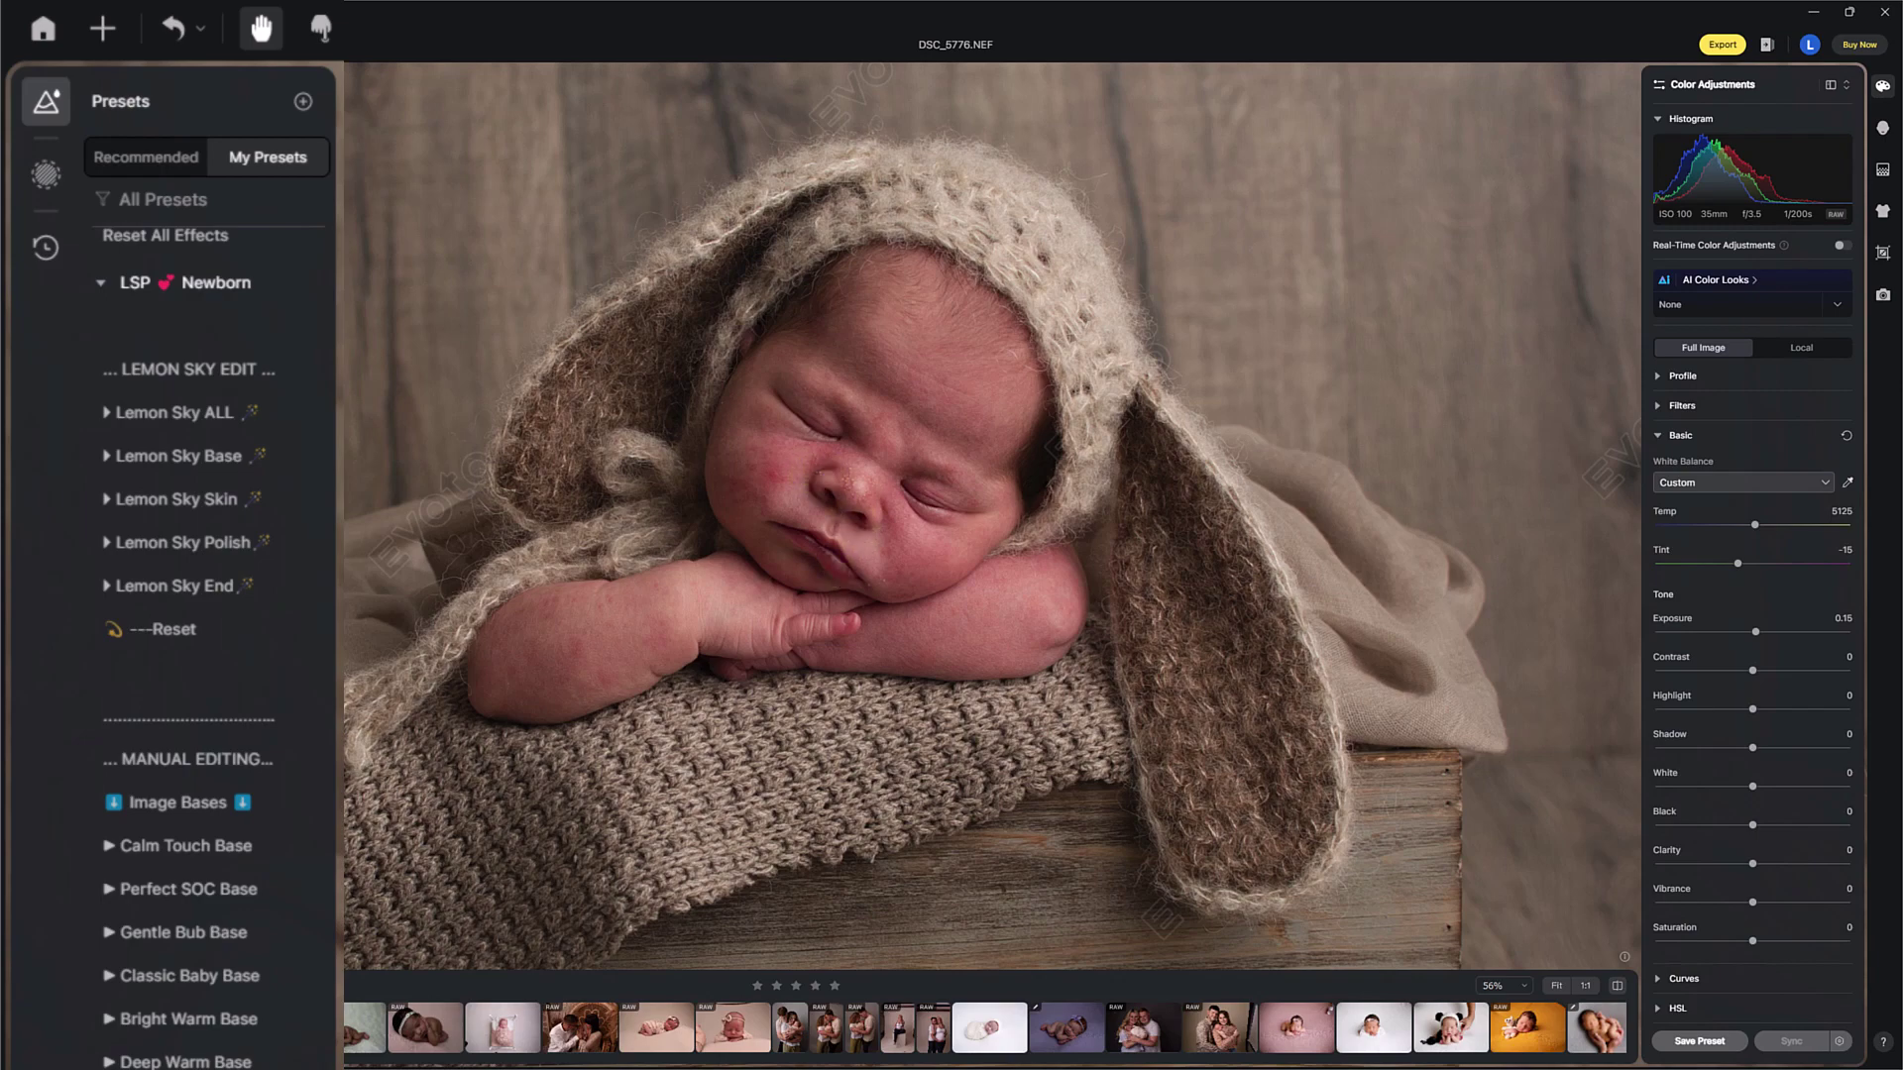
mouse_move(232, 476)
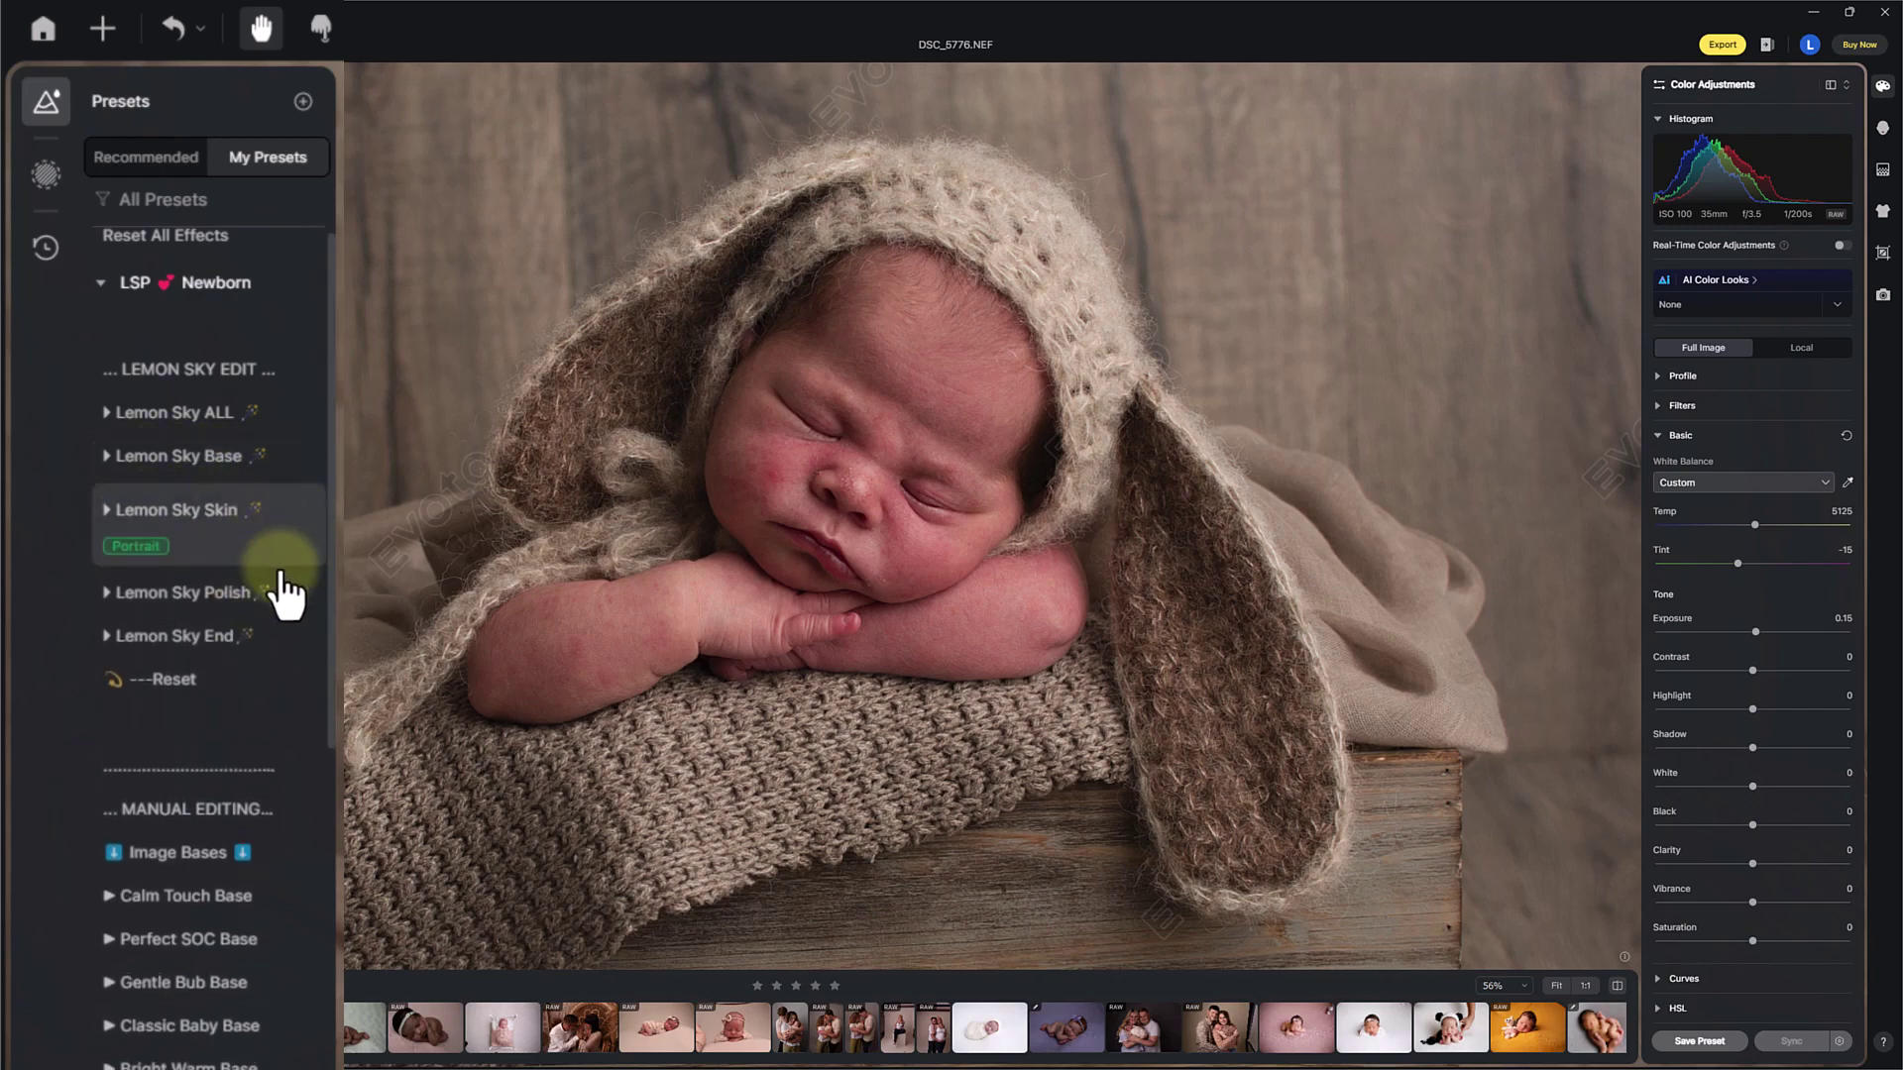
mouse_move(282, 580)
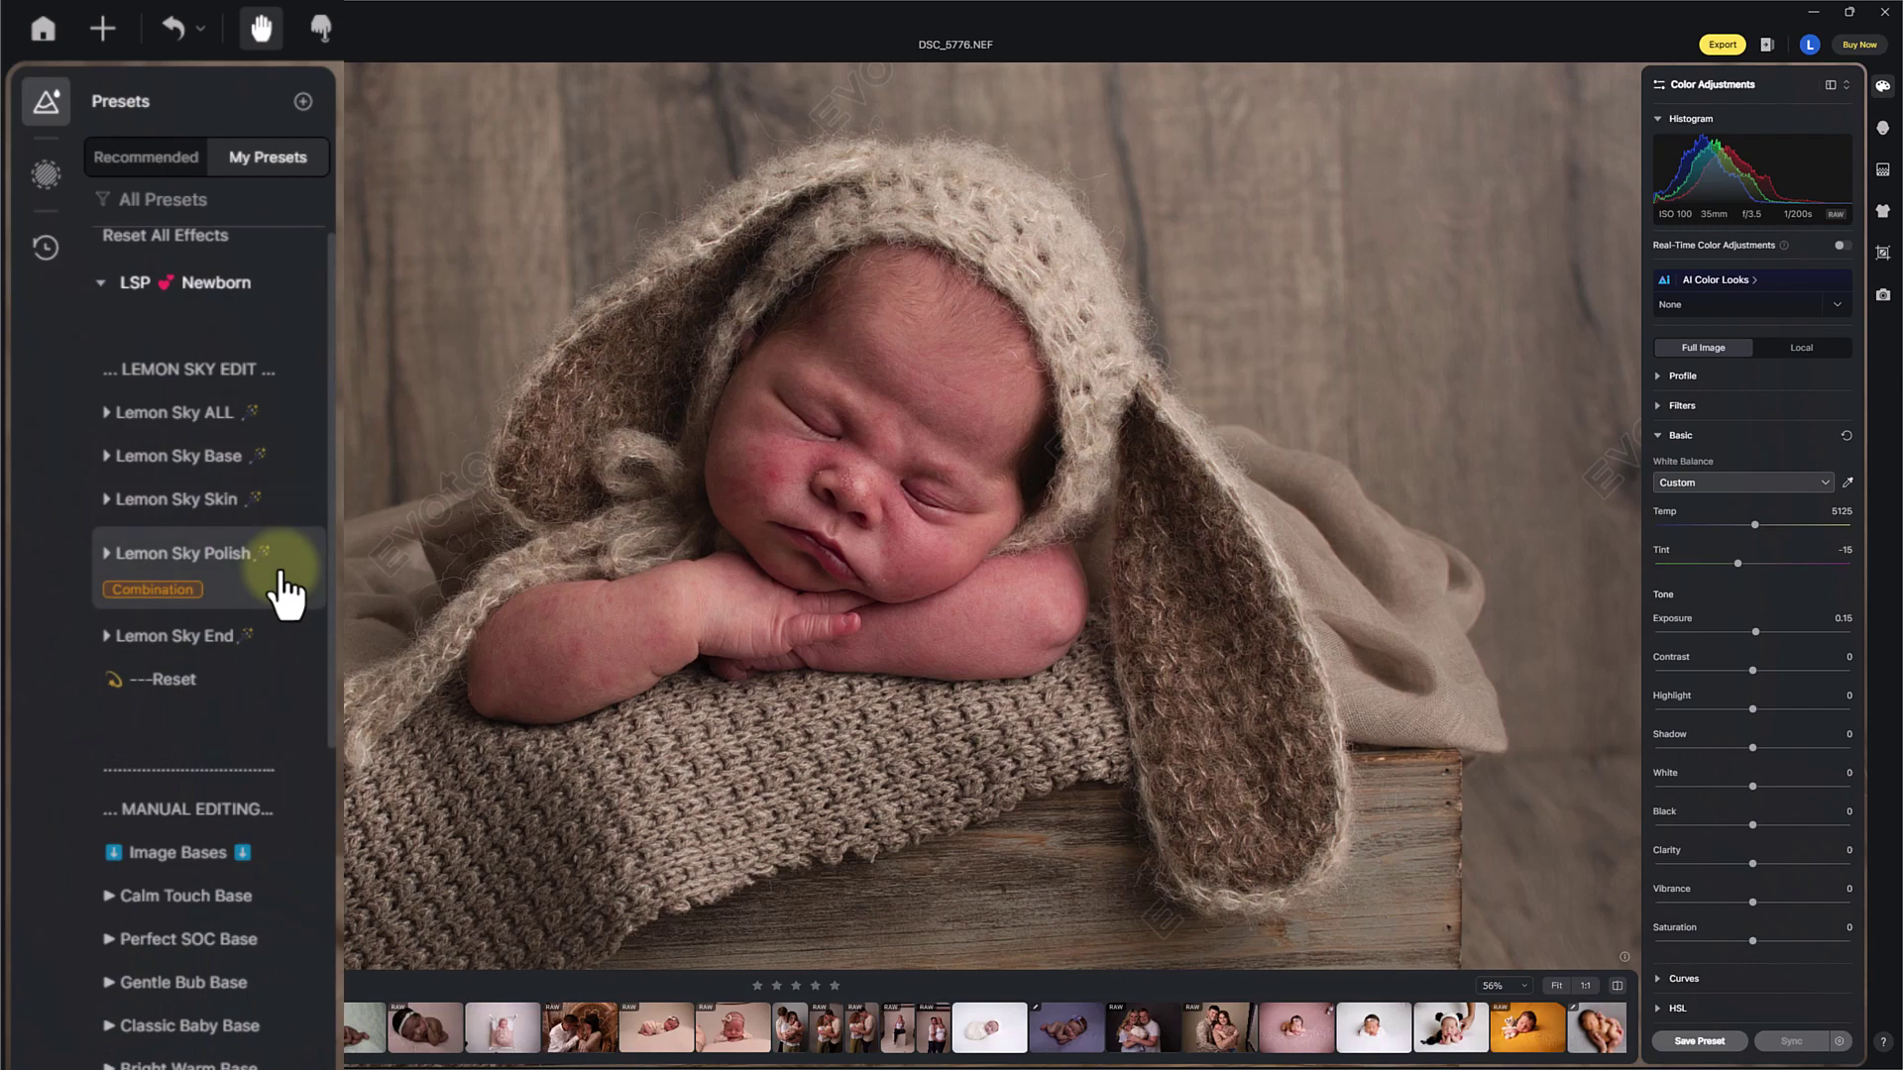
- Apply Lemon Sky Base, compare before/after, raise its strength past 100, then add Lemon Sky Skin
click(256, 500)
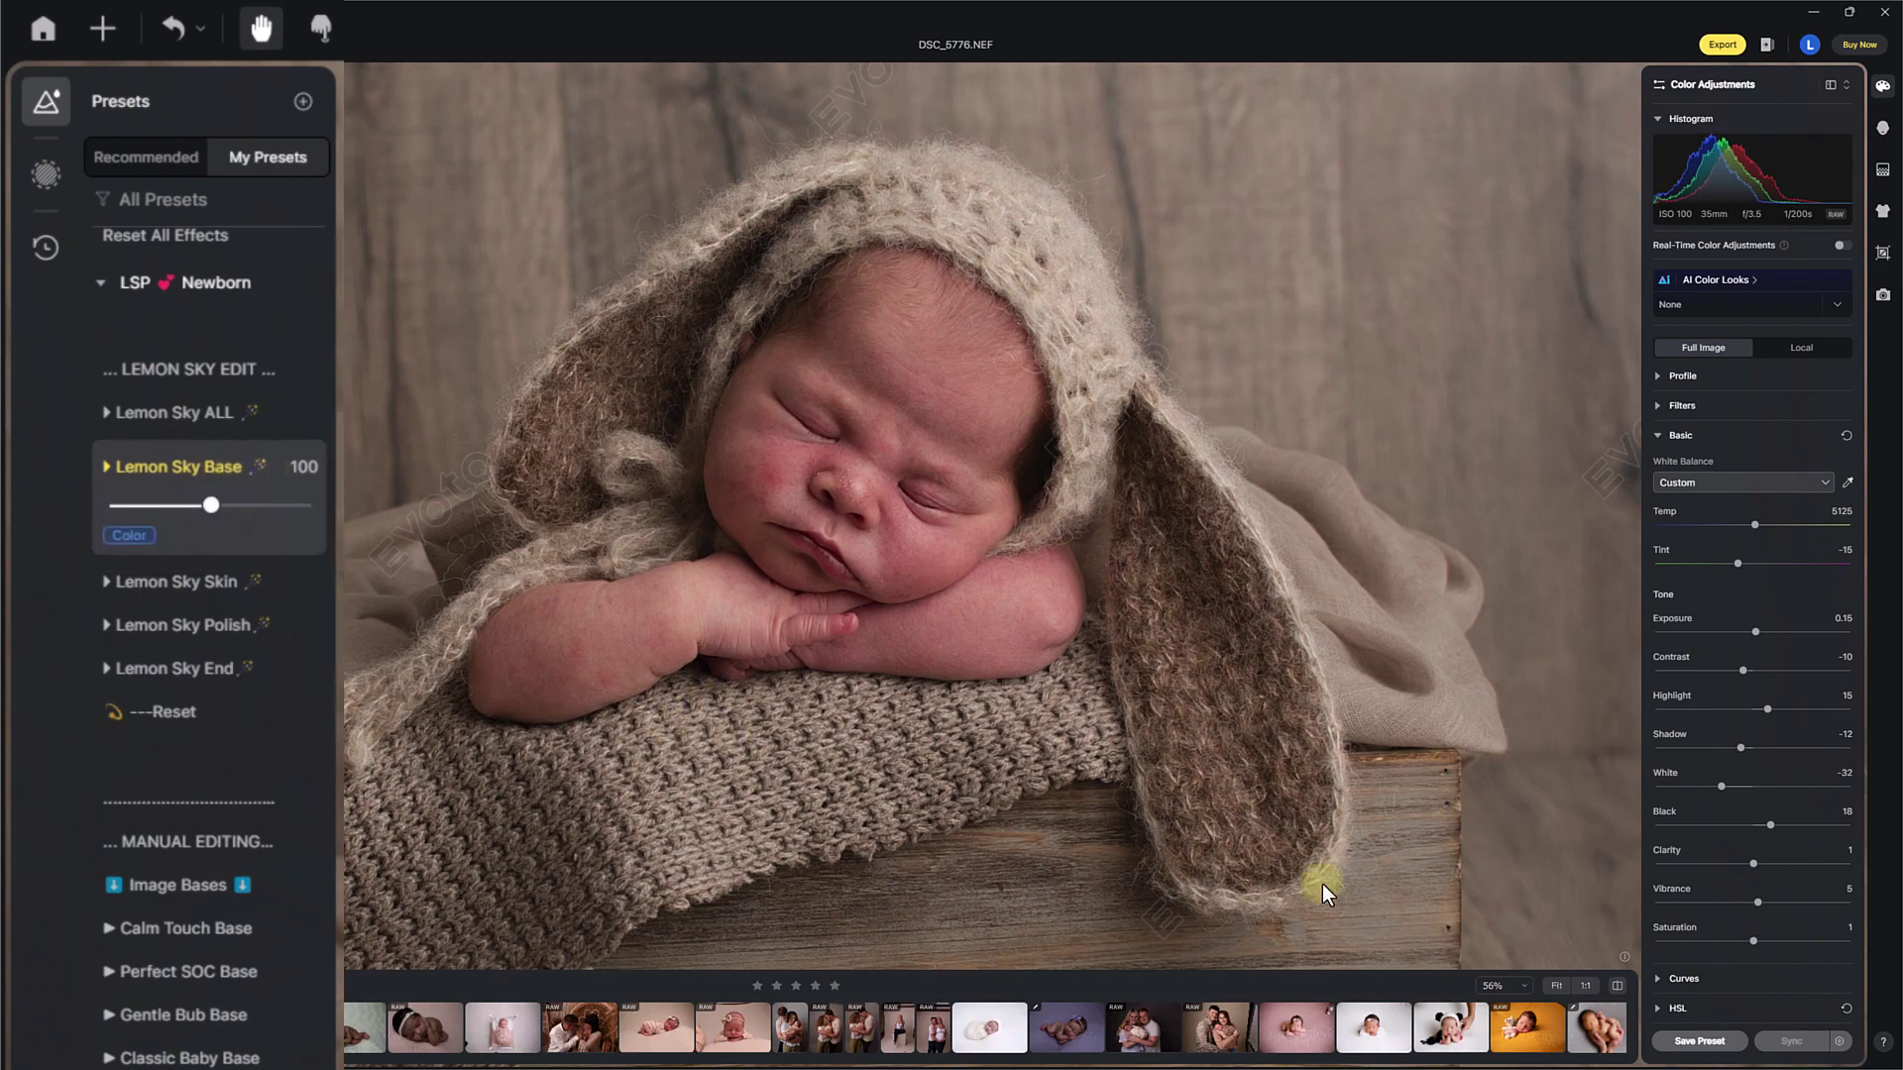
click(1617, 987)
click(1617, 986)
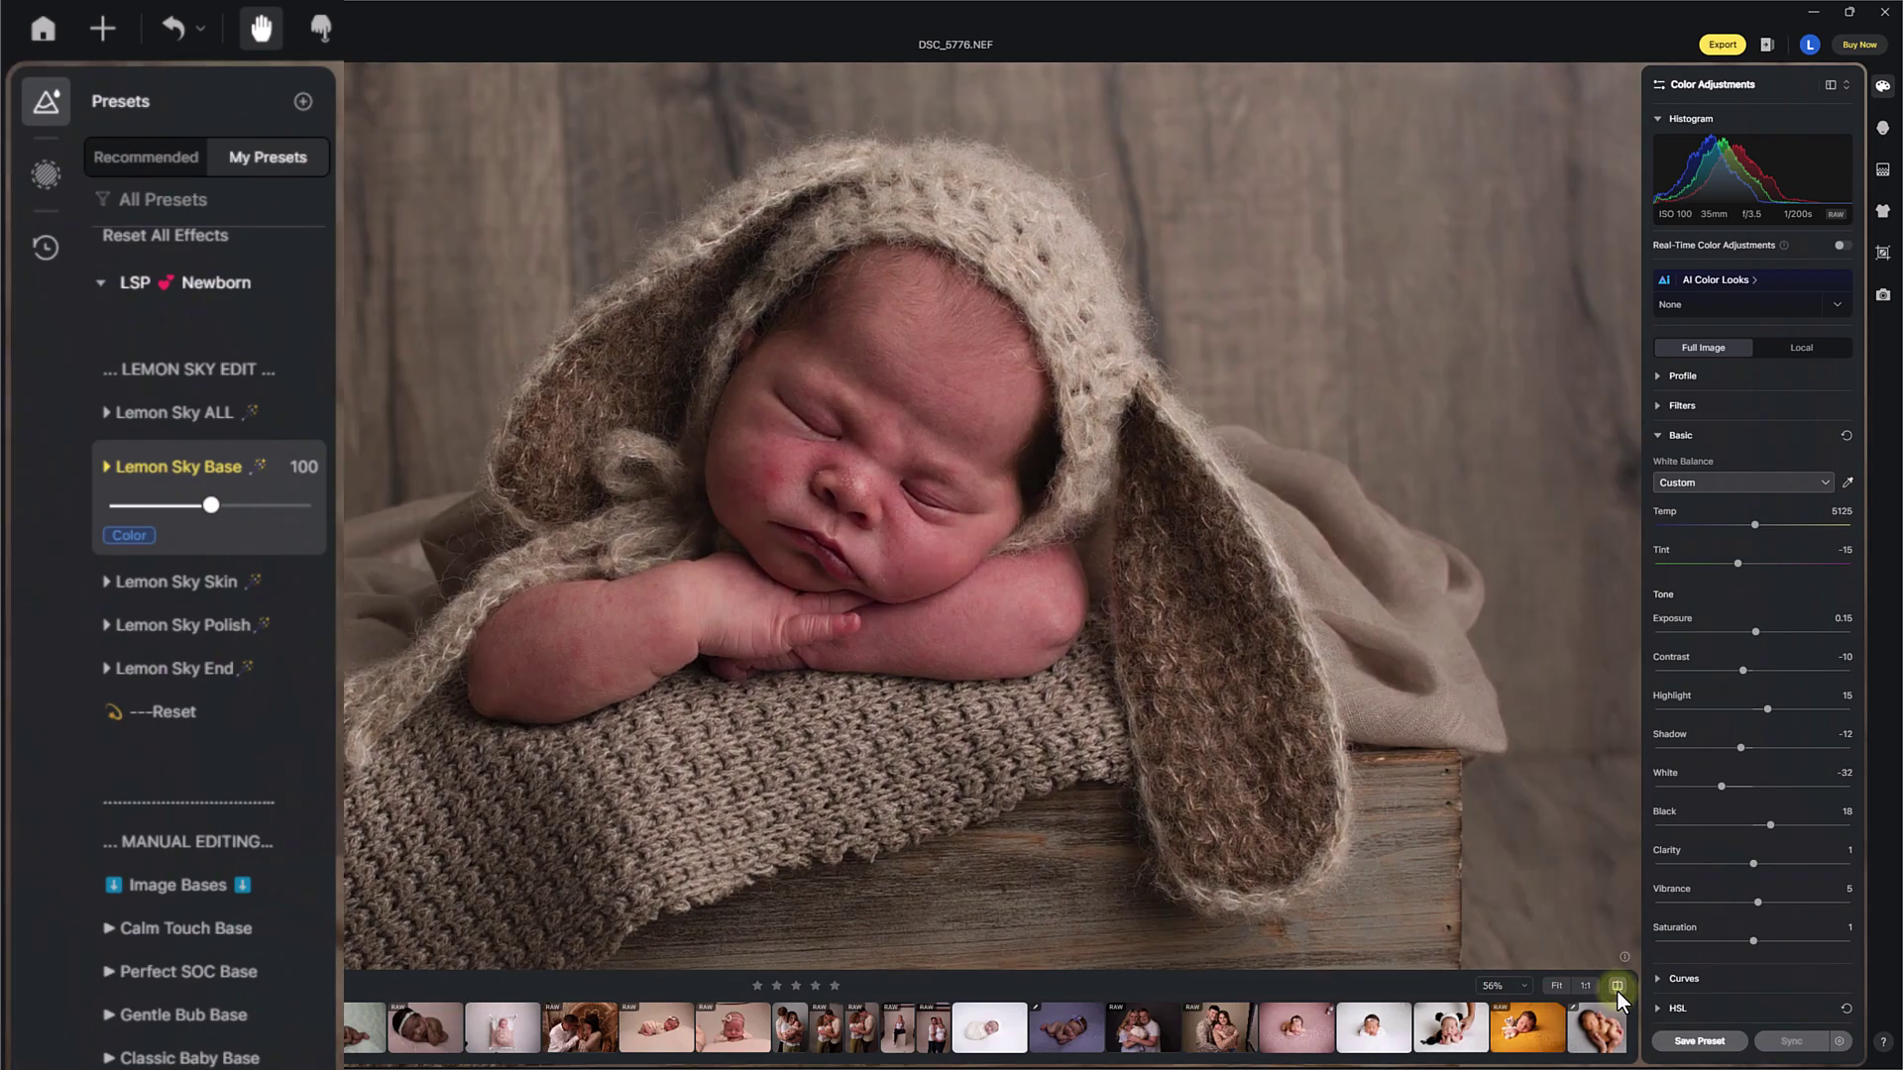
click(1617, 987)
click(1617, 987)
click(1617, 987)
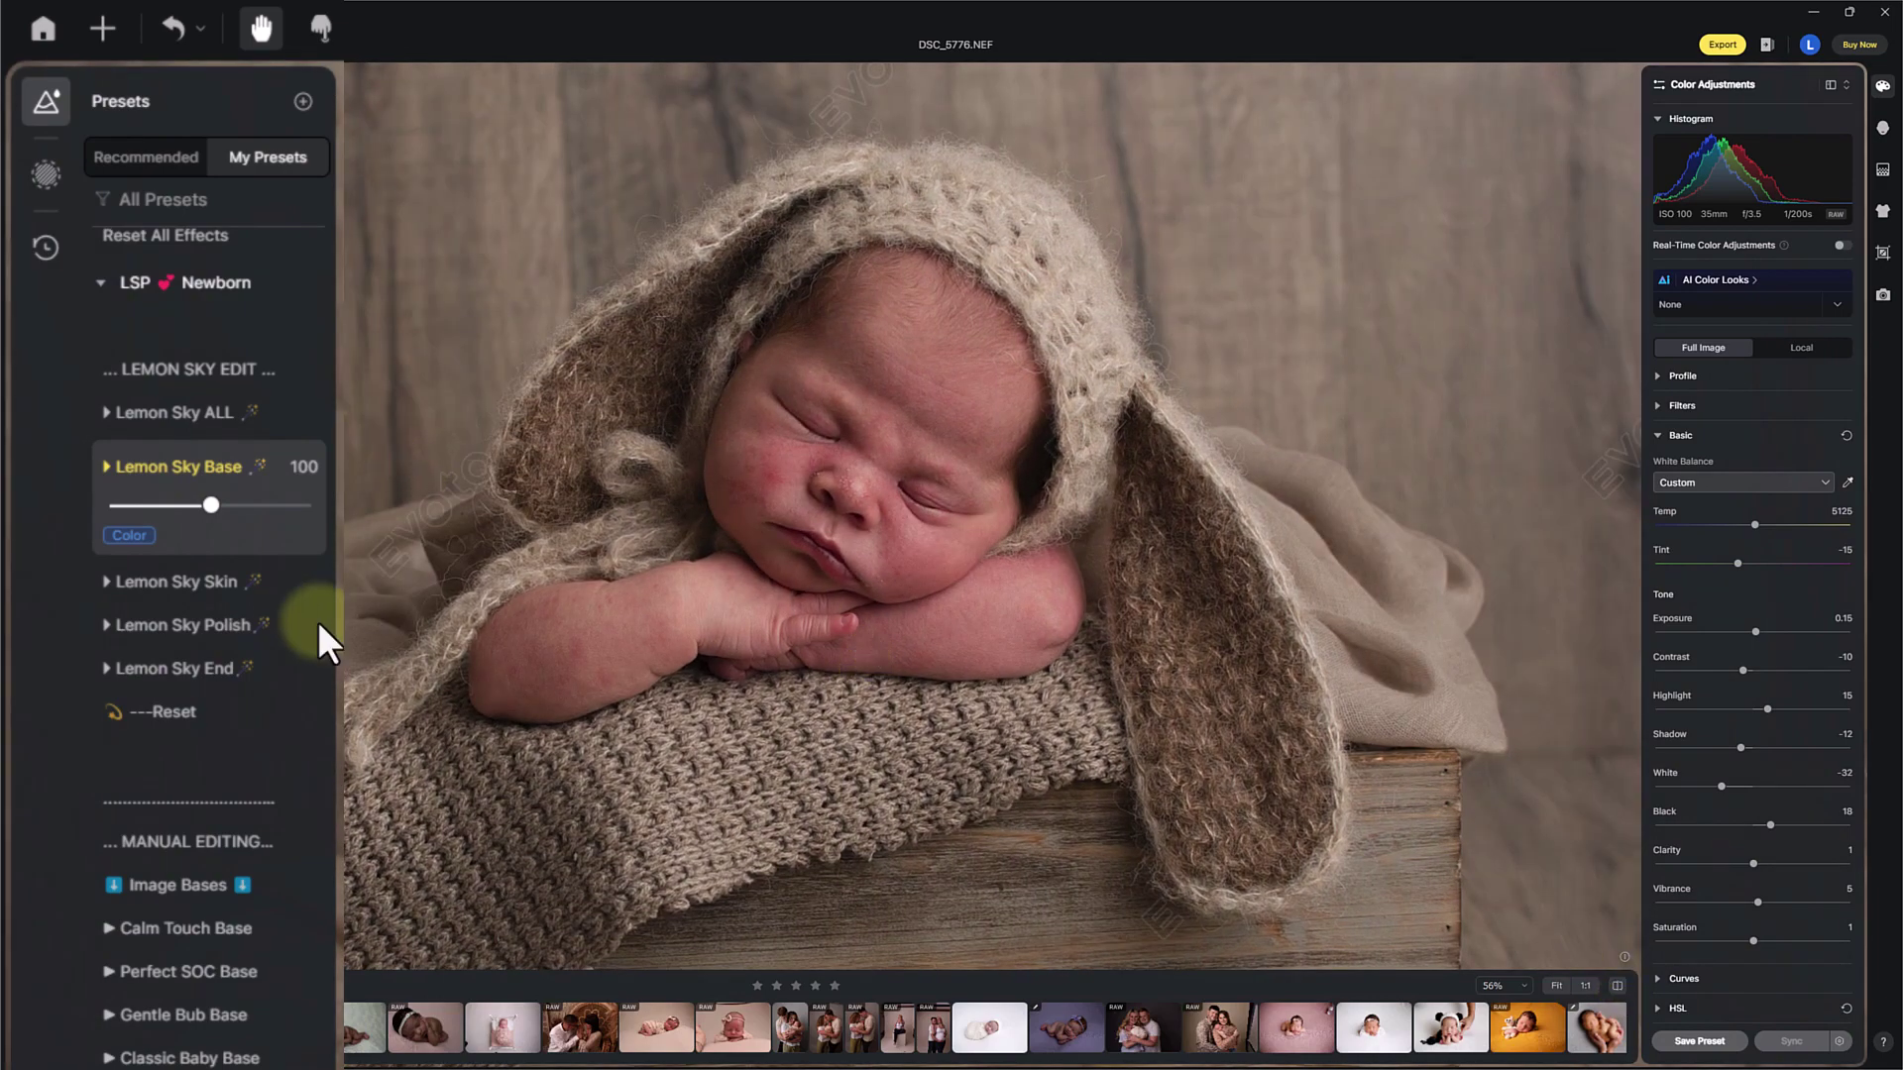
mouse_move(206, 503)
mouse_down()
mouse_move(275, 507)
mouse_move(145, 505)
mouse_move(210, 514)
mouse_up()
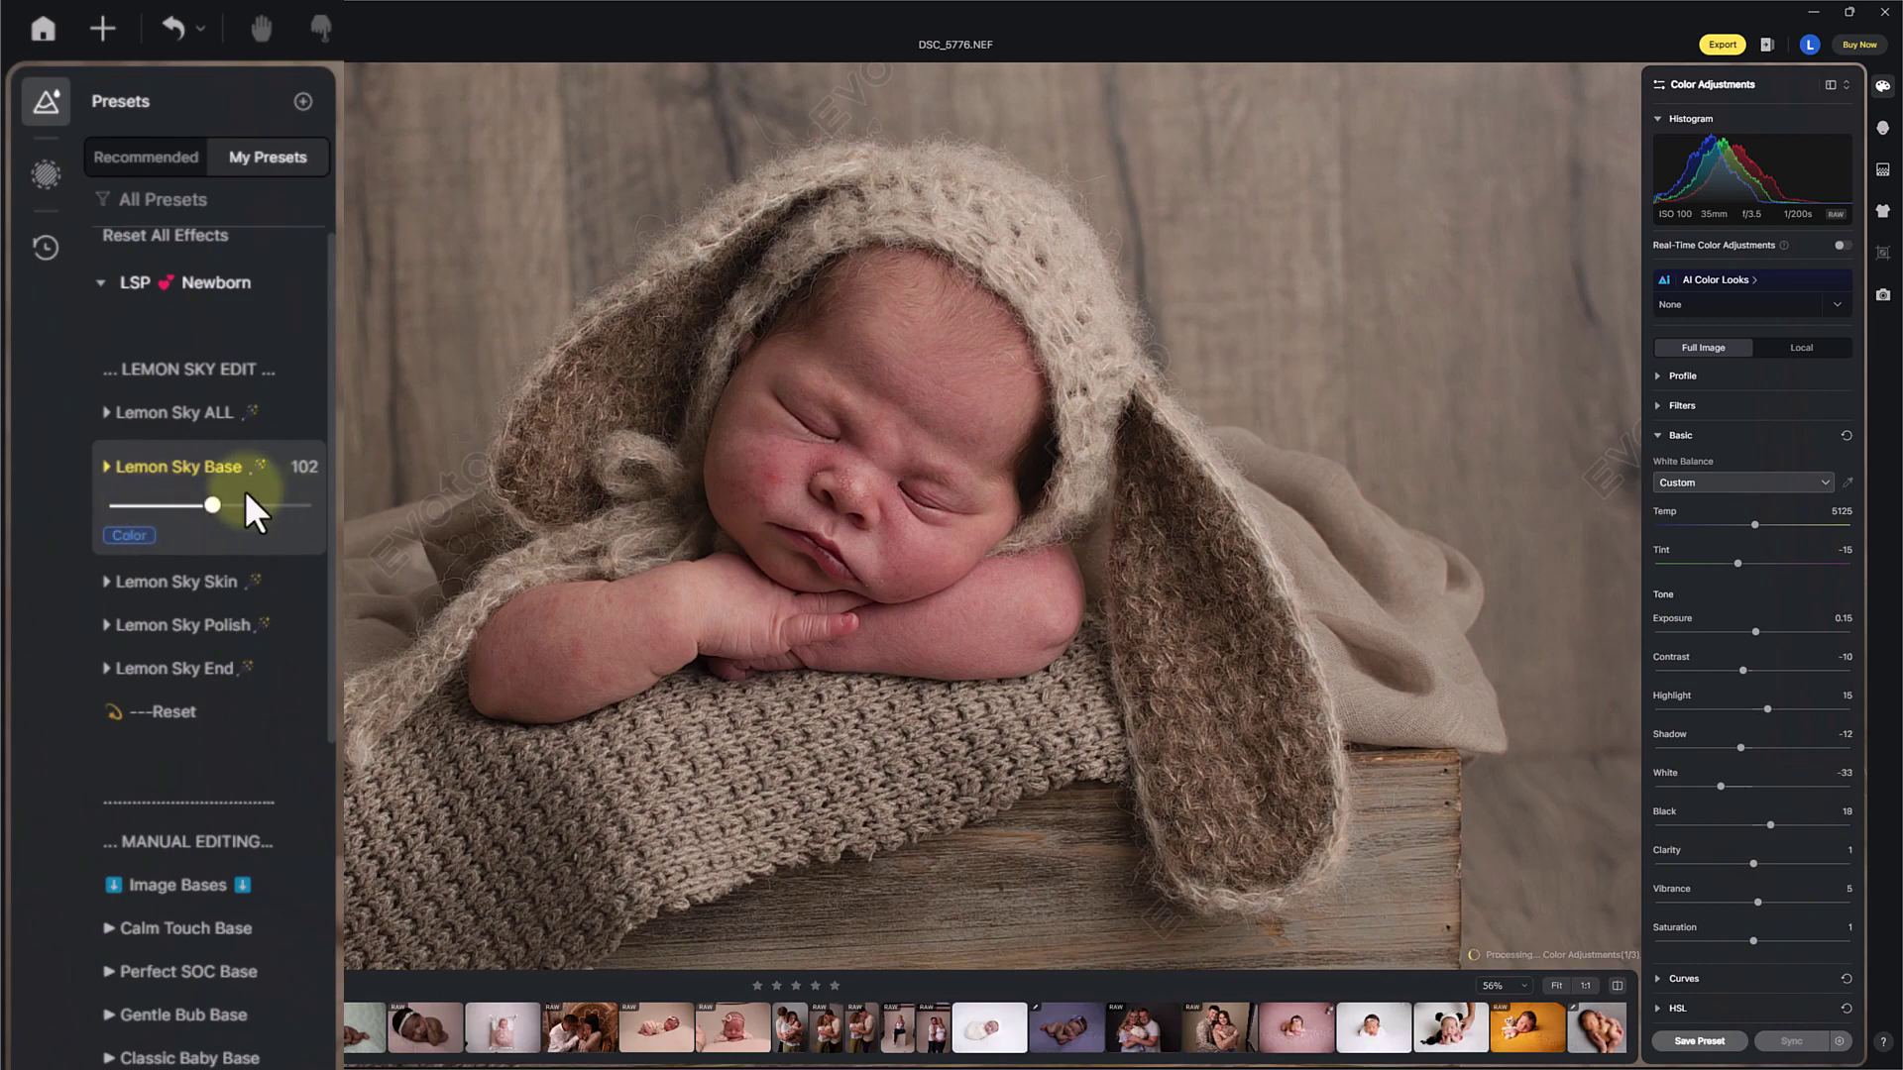
click(242, 606)
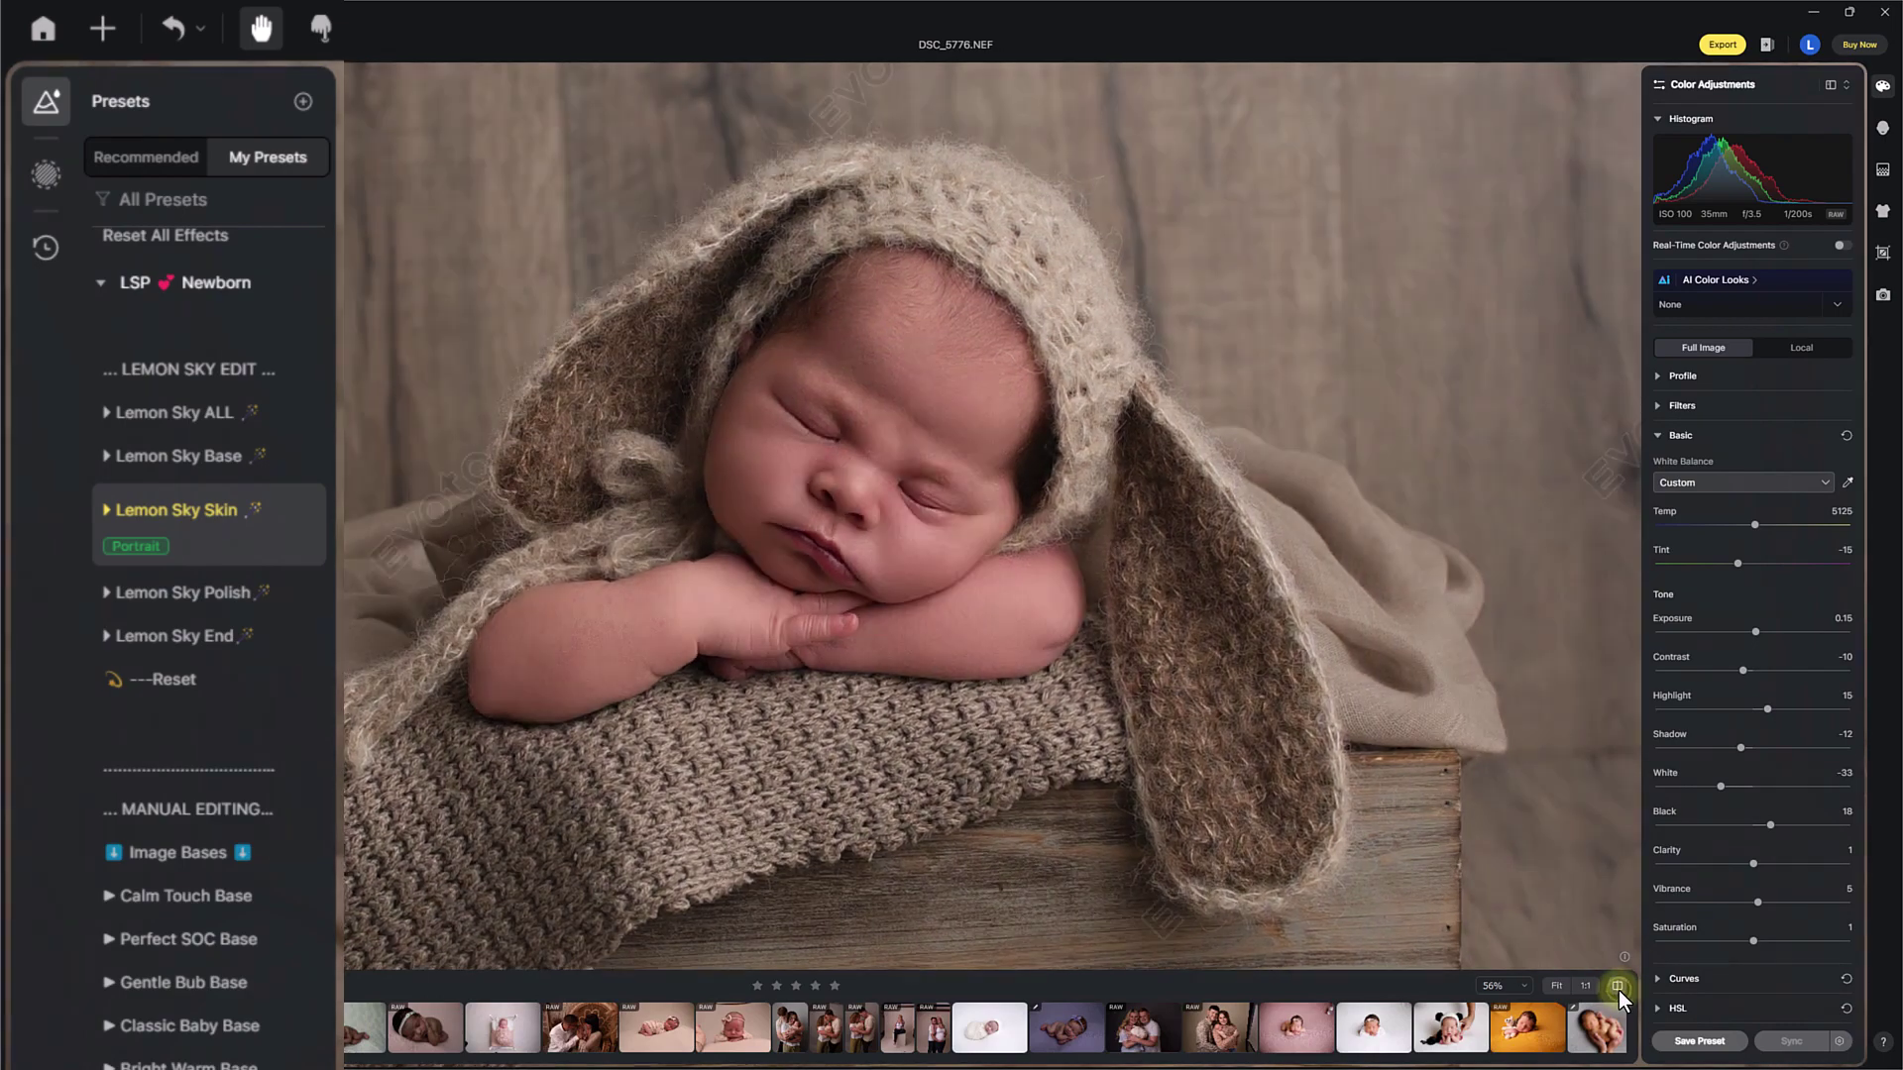
- Apply Lemon Sky Polish and view its Portrait Retouching settings with Blemish Removal collapsed
scroll(876, 592, up, 3)
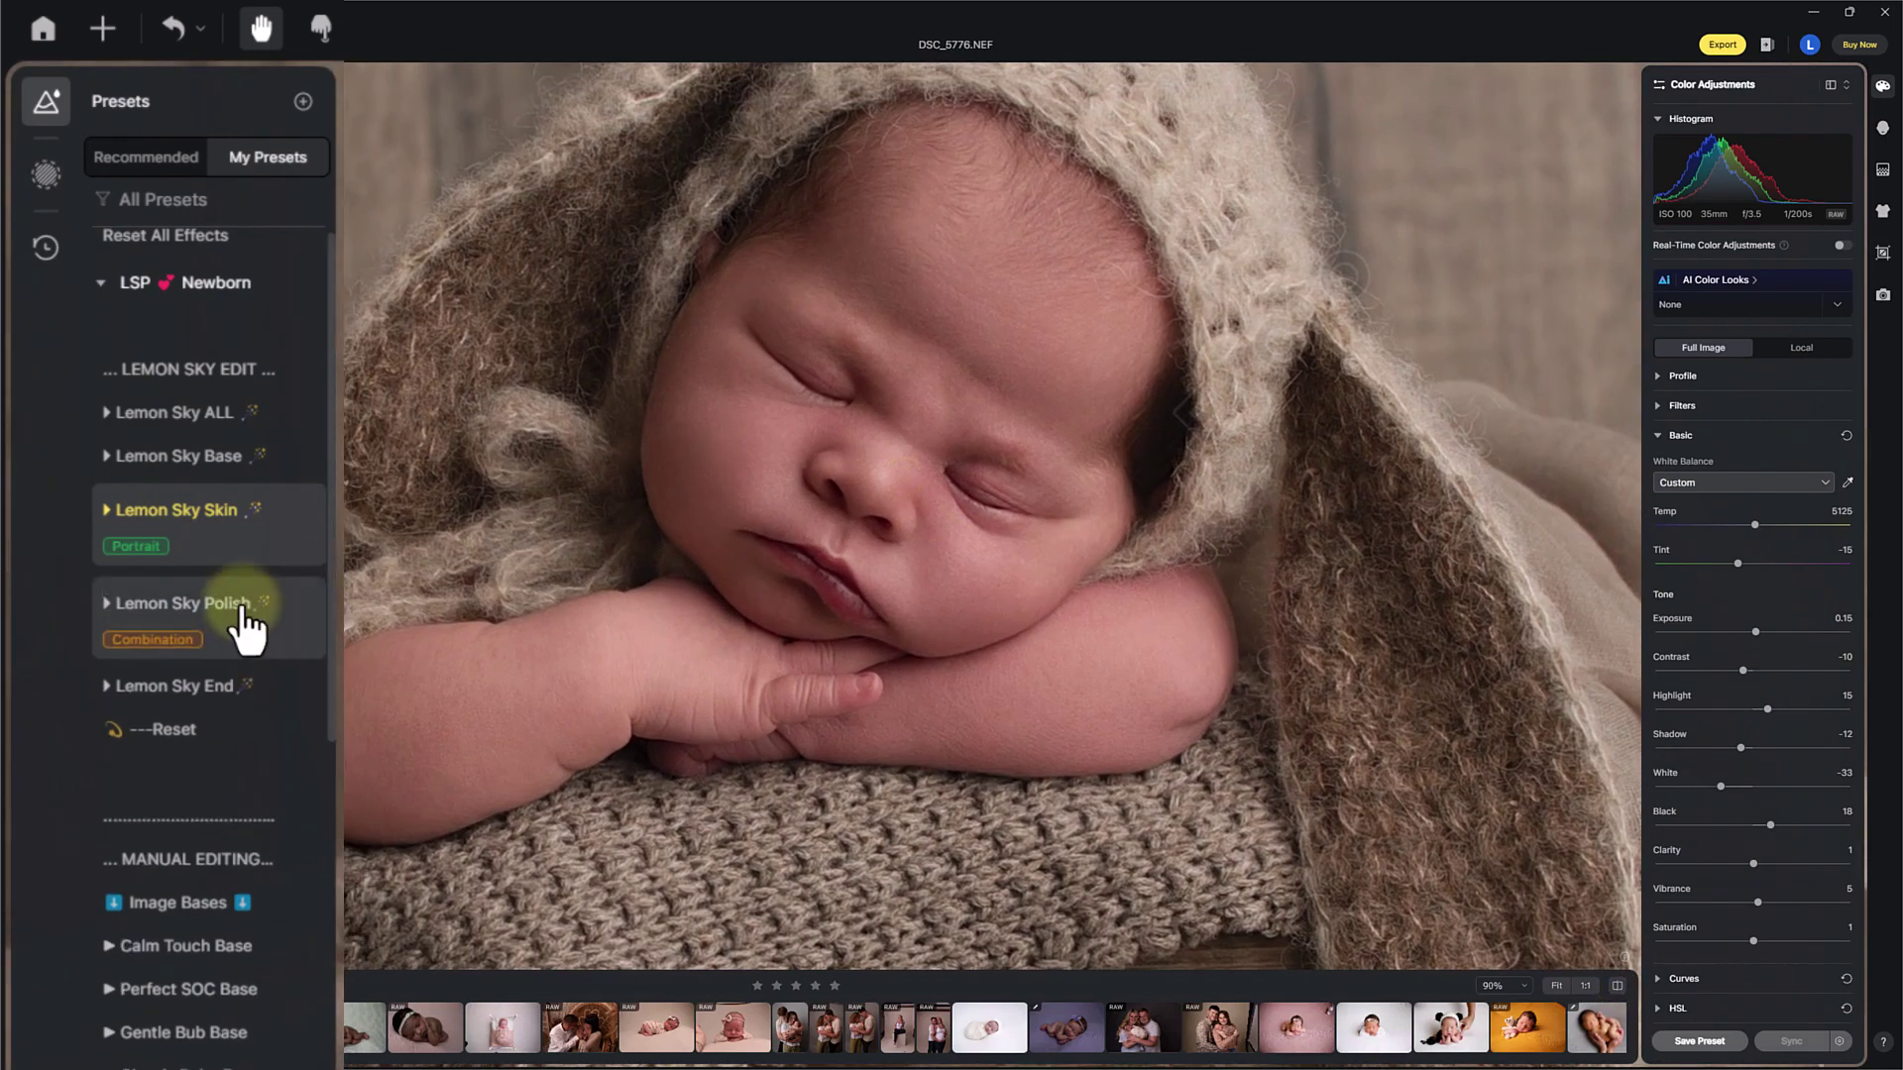
click(238, 599)
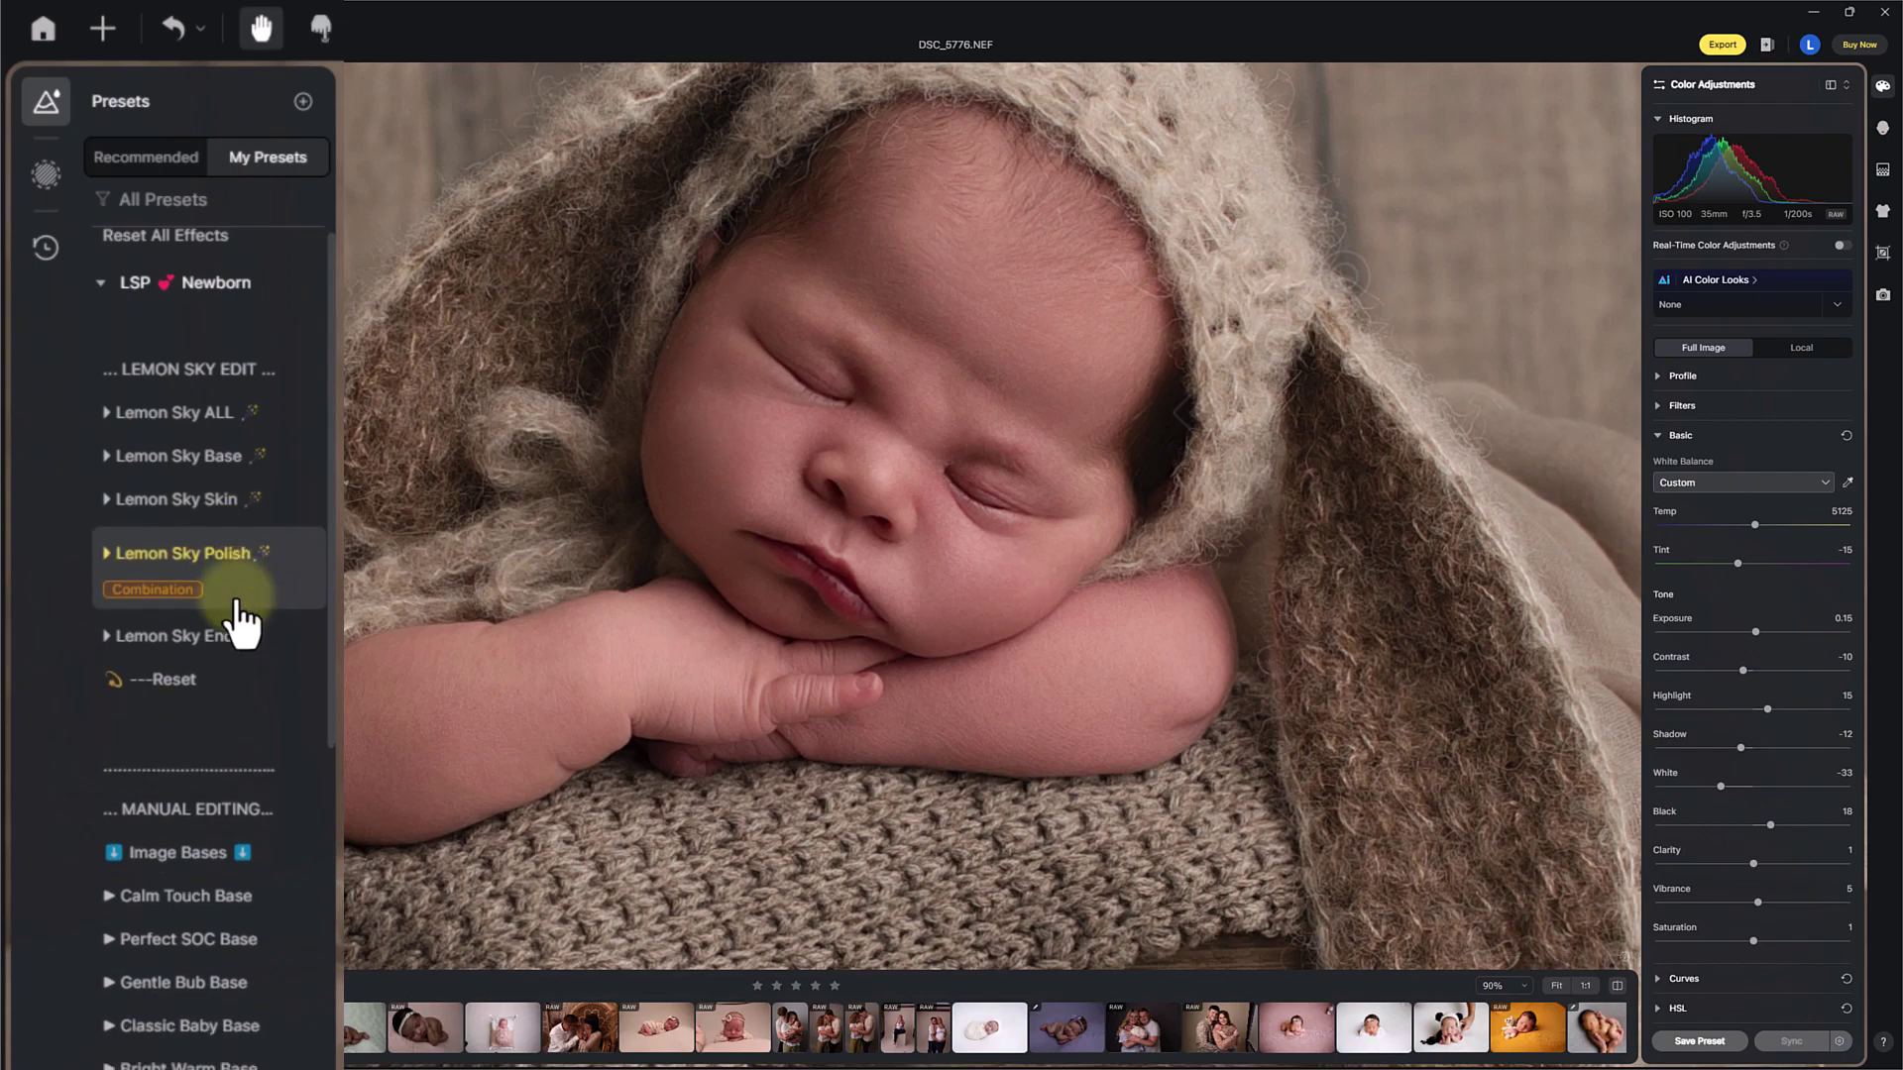
click(1883, 130)
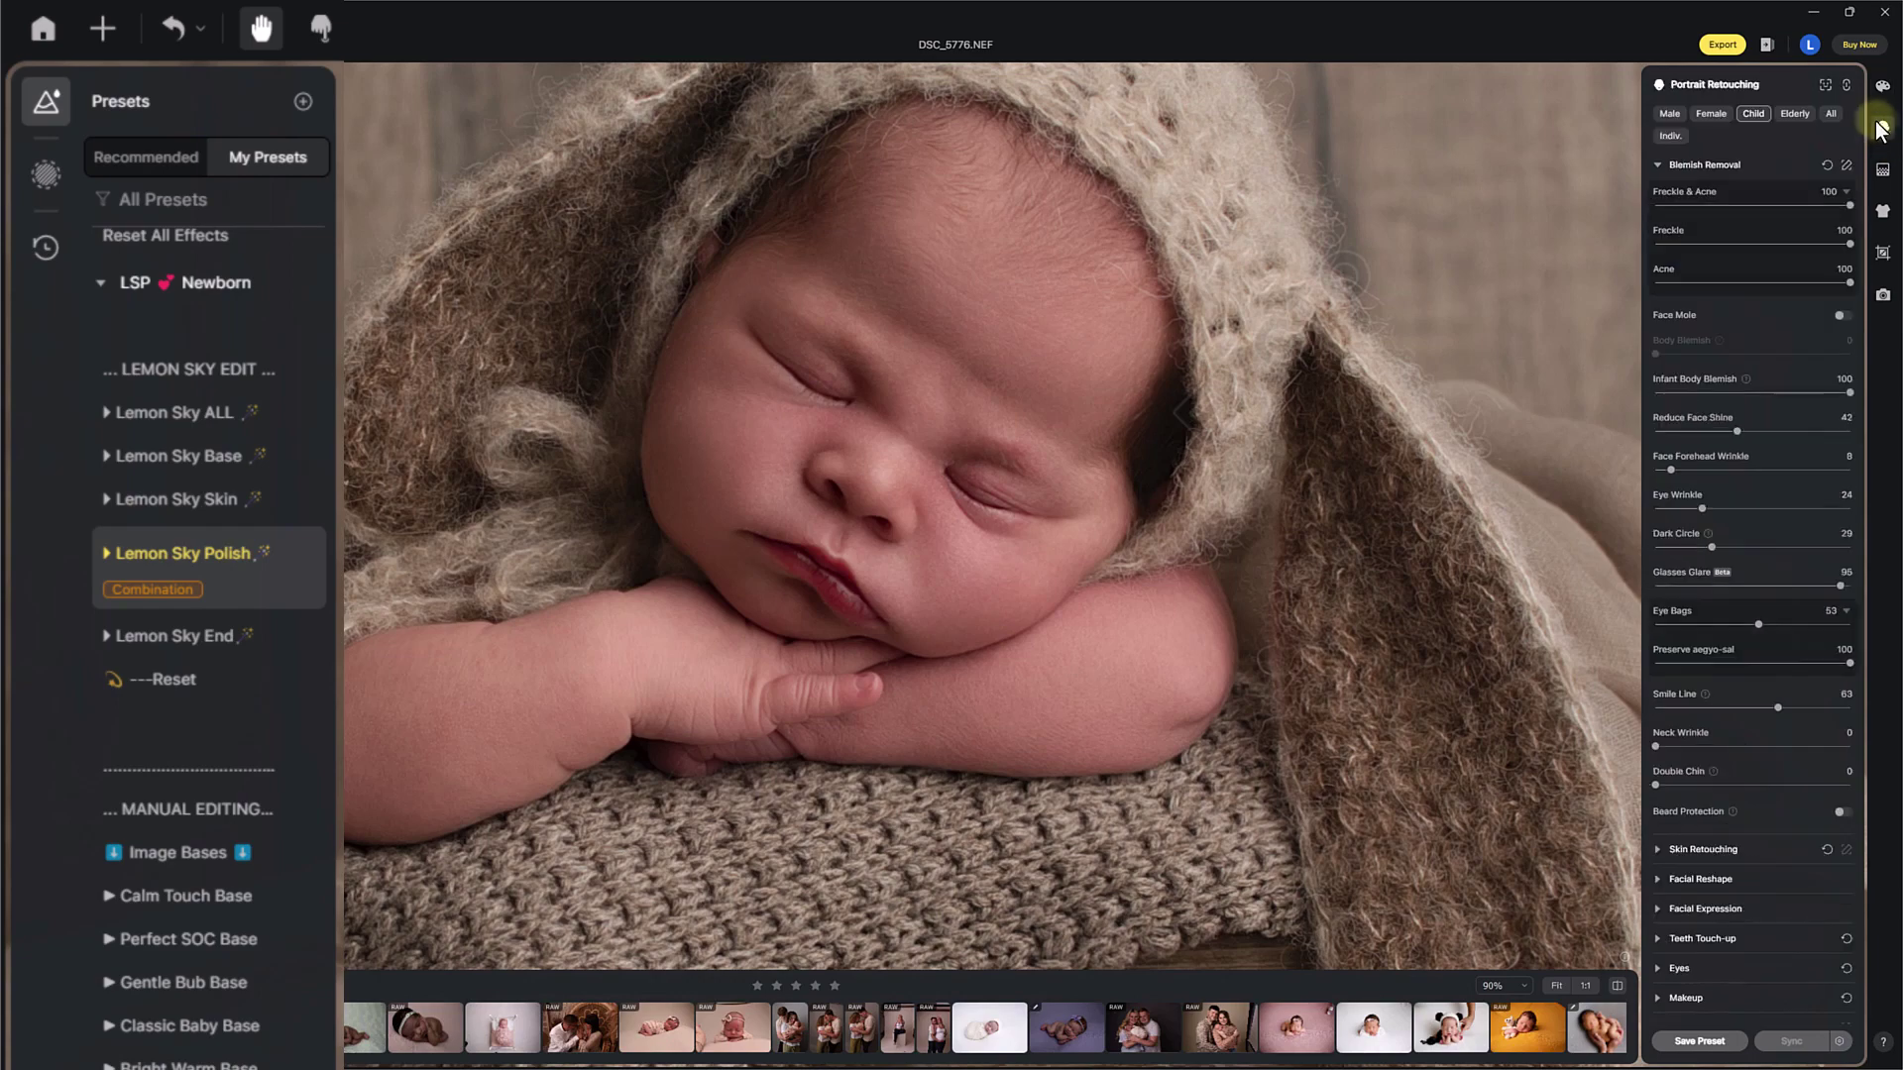
click(1659, 165)
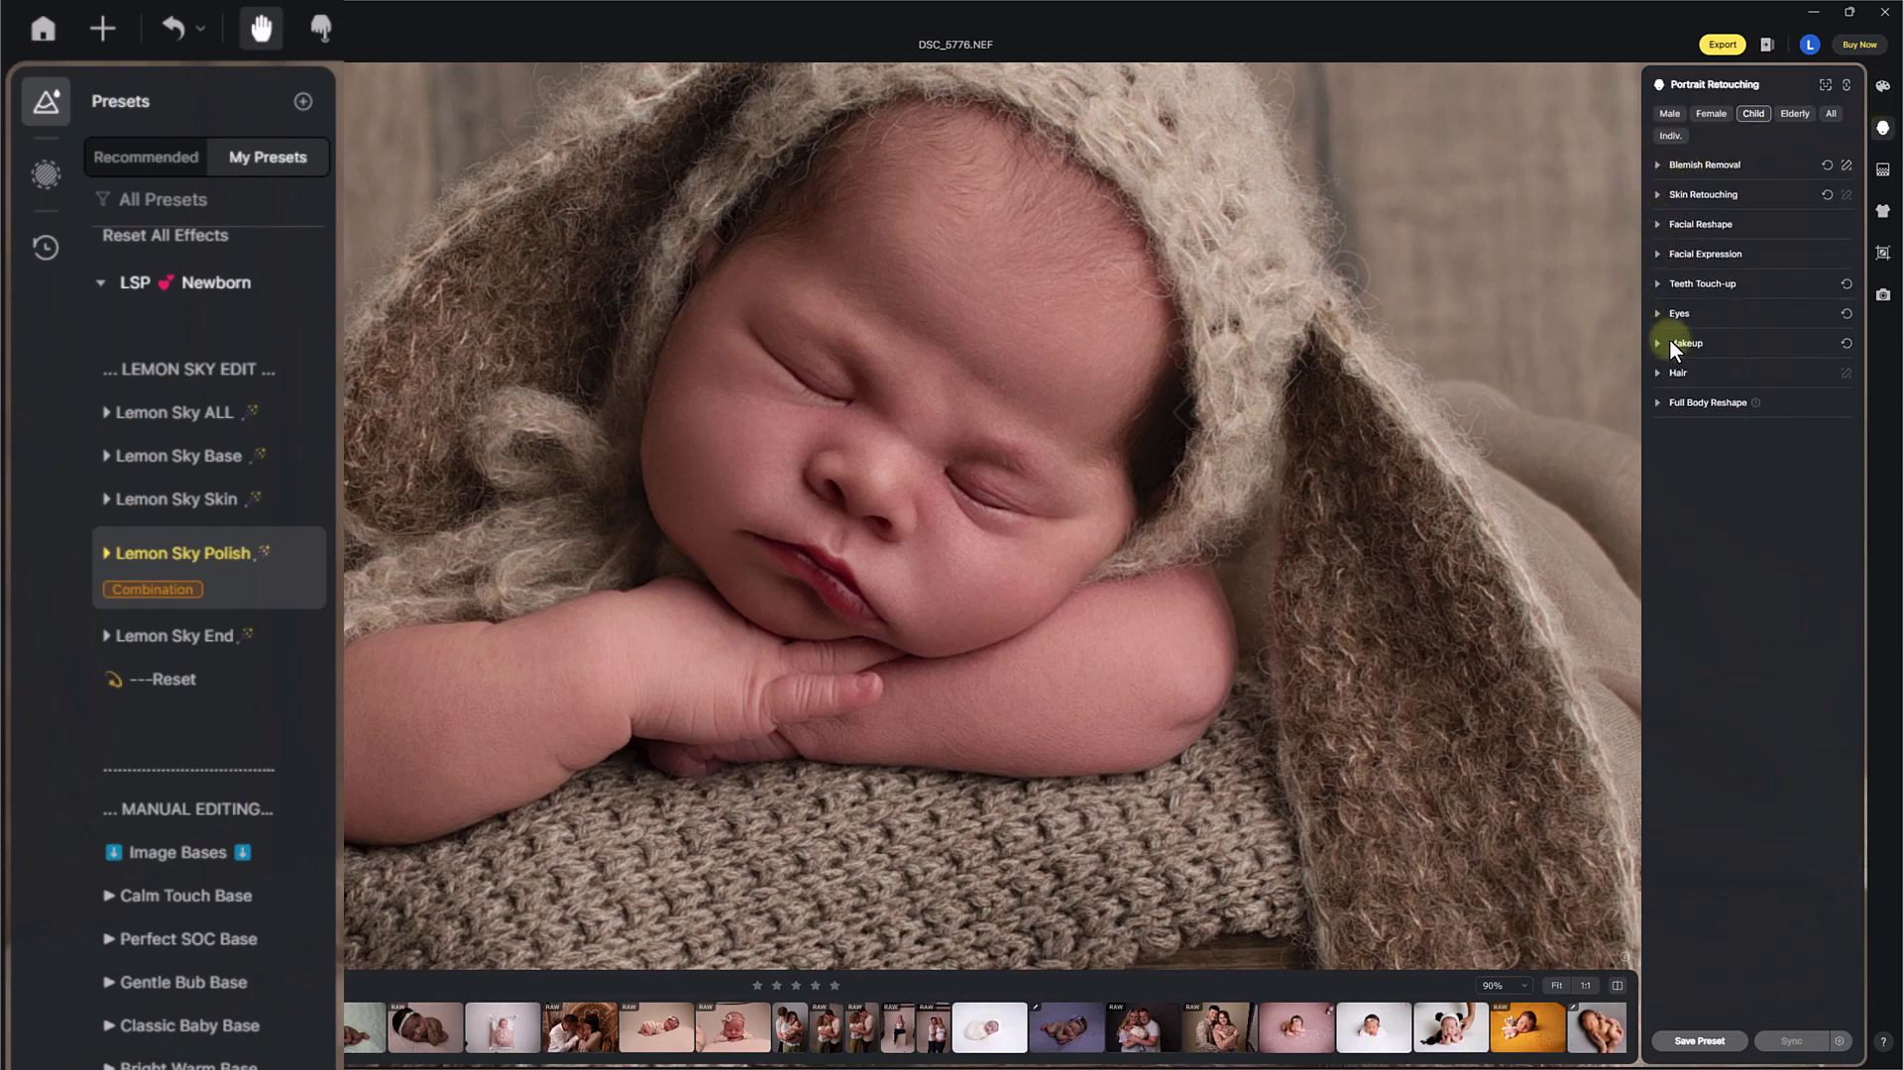
- Compare the polished photo with the original, then apply Lemon Sky End
drag(852, 484, 905, 544)
click(1617, 985)
click(1617, 984)
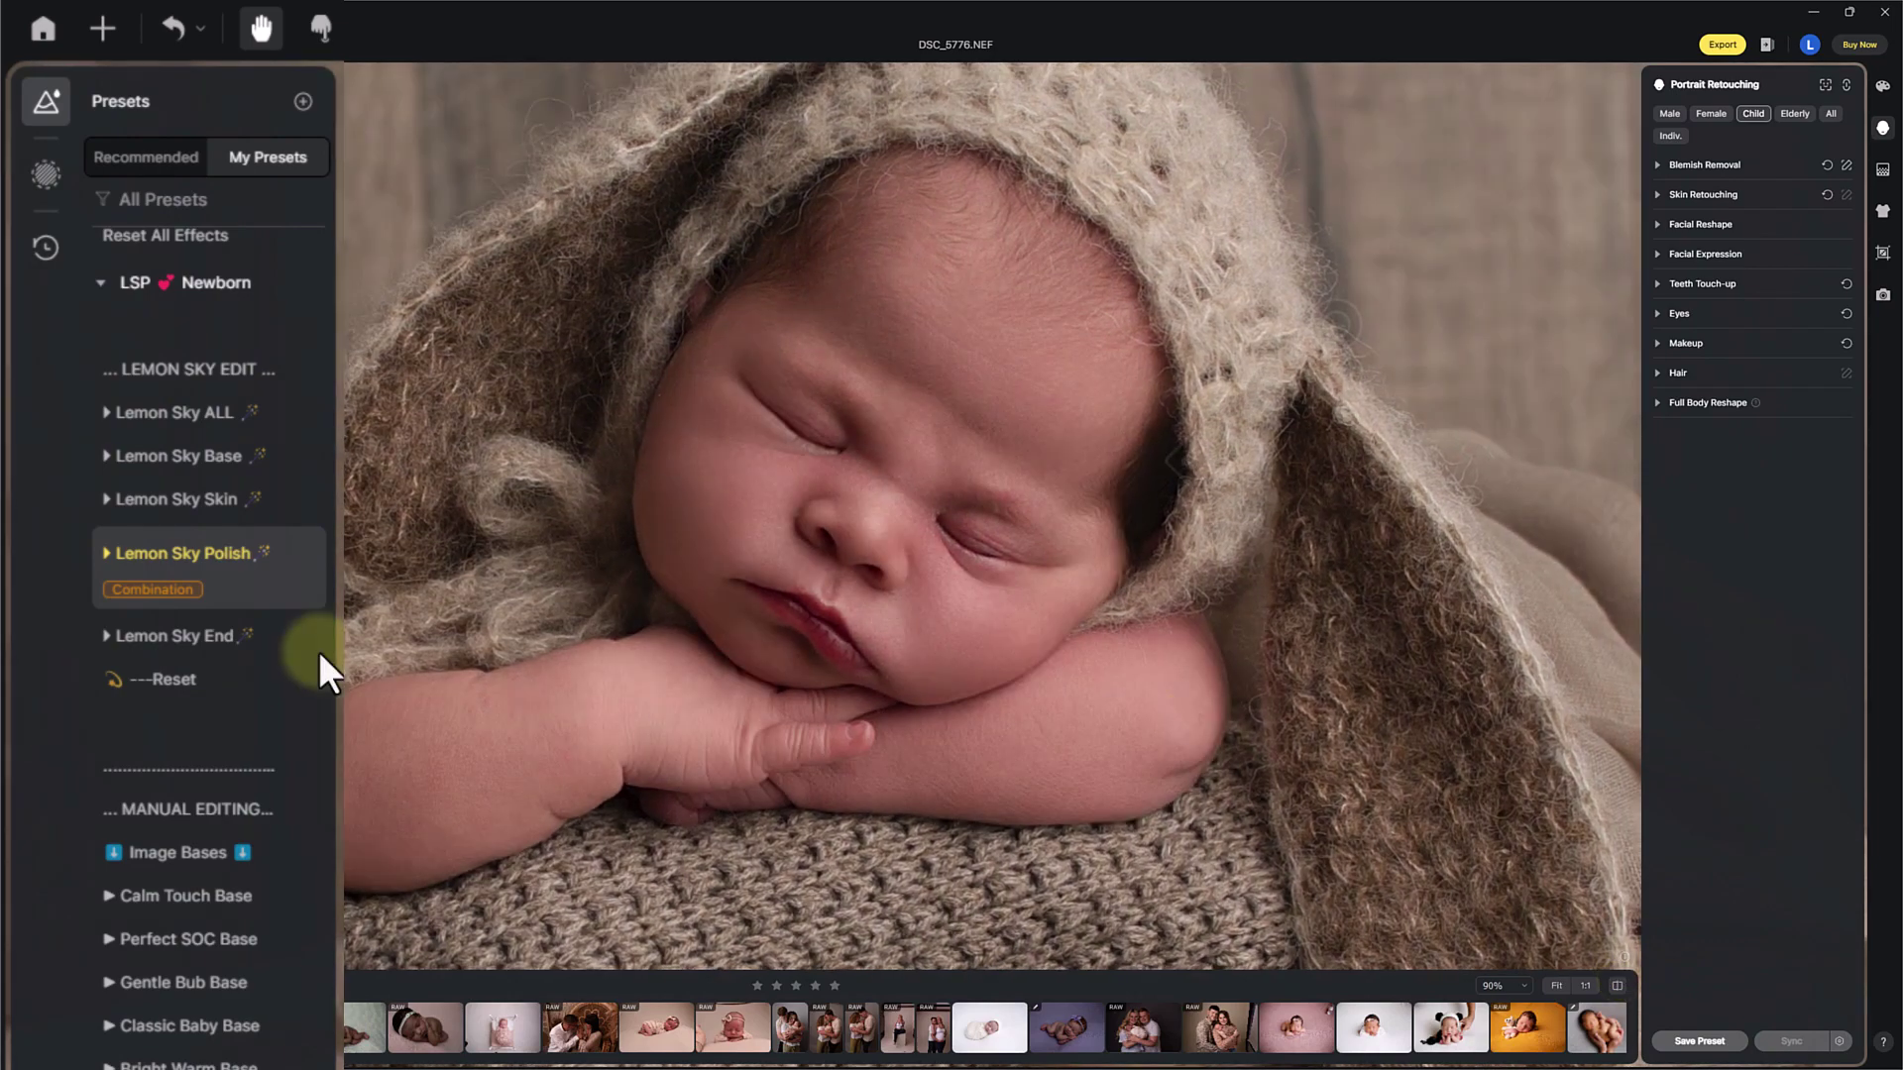
click(234, 646)
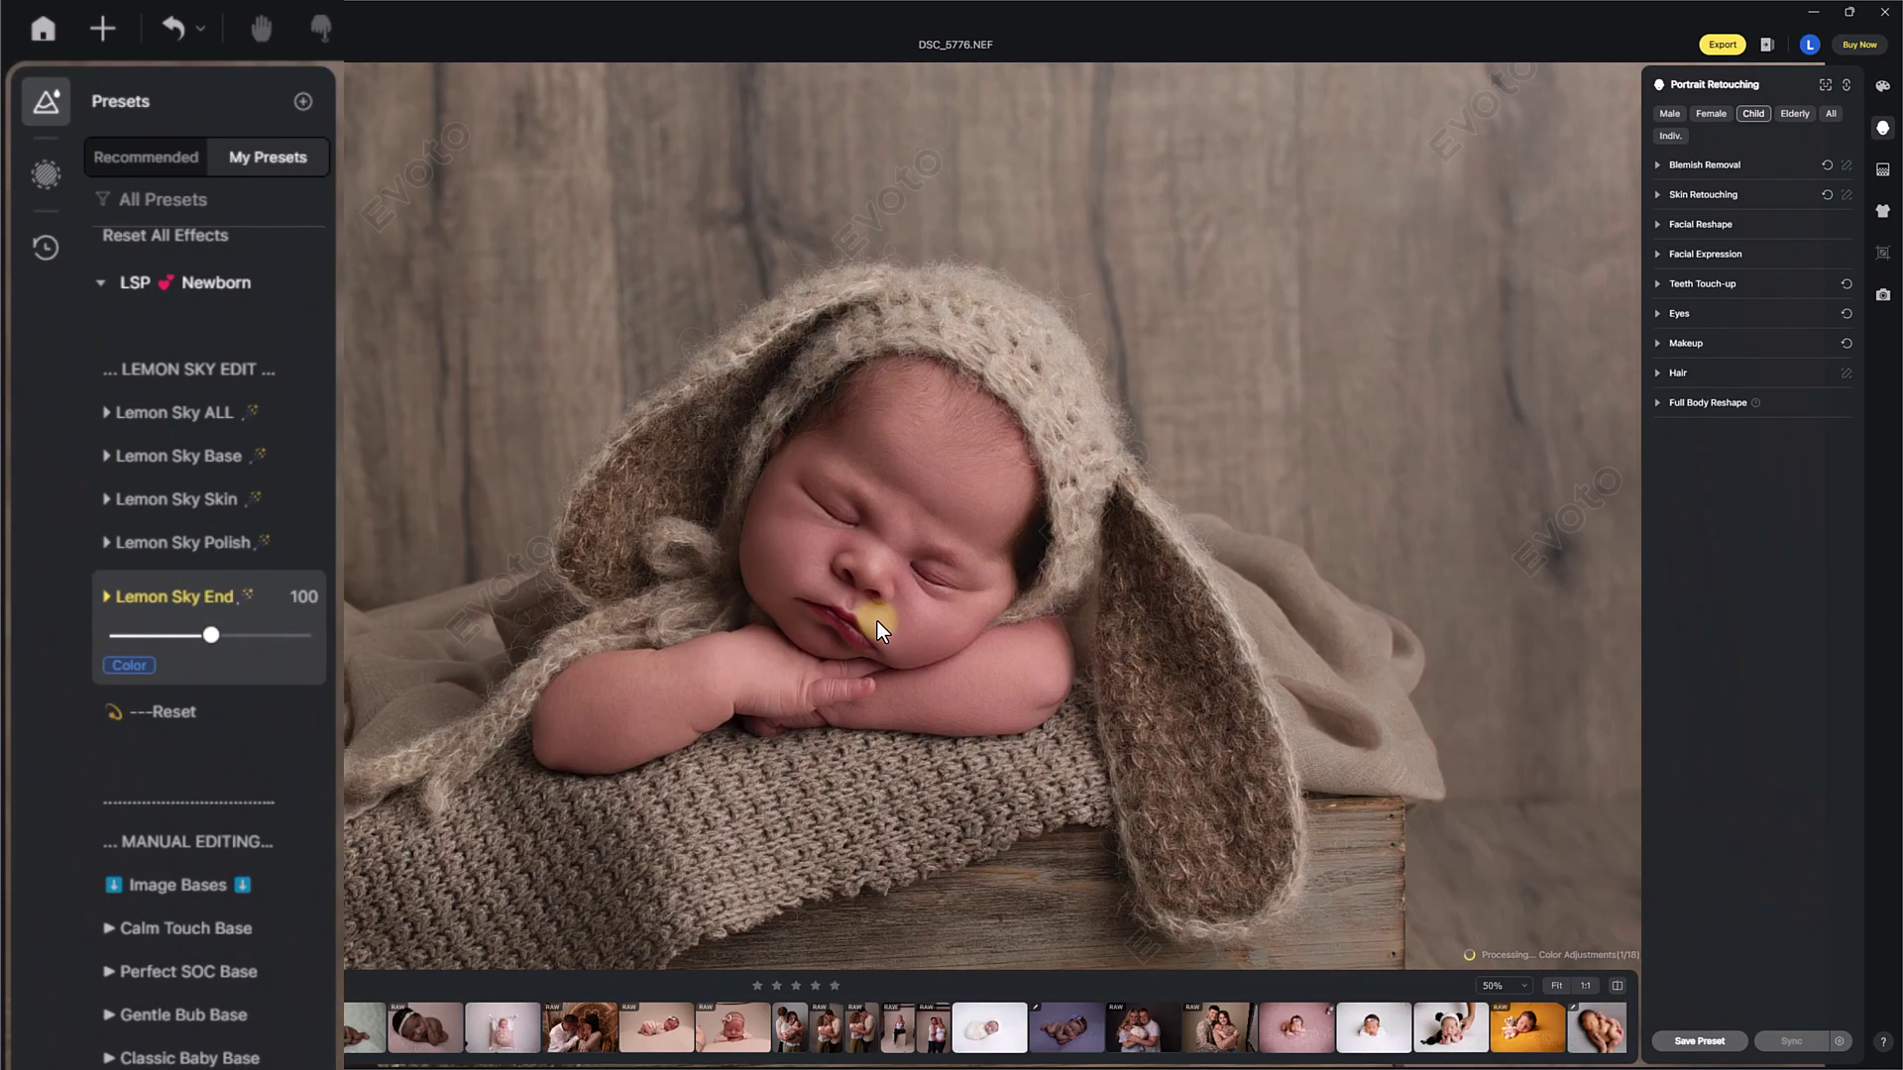
- Pan up and compare the Lemon Sky edit against the unedited original twice
drag(879, 680, 879, 510)
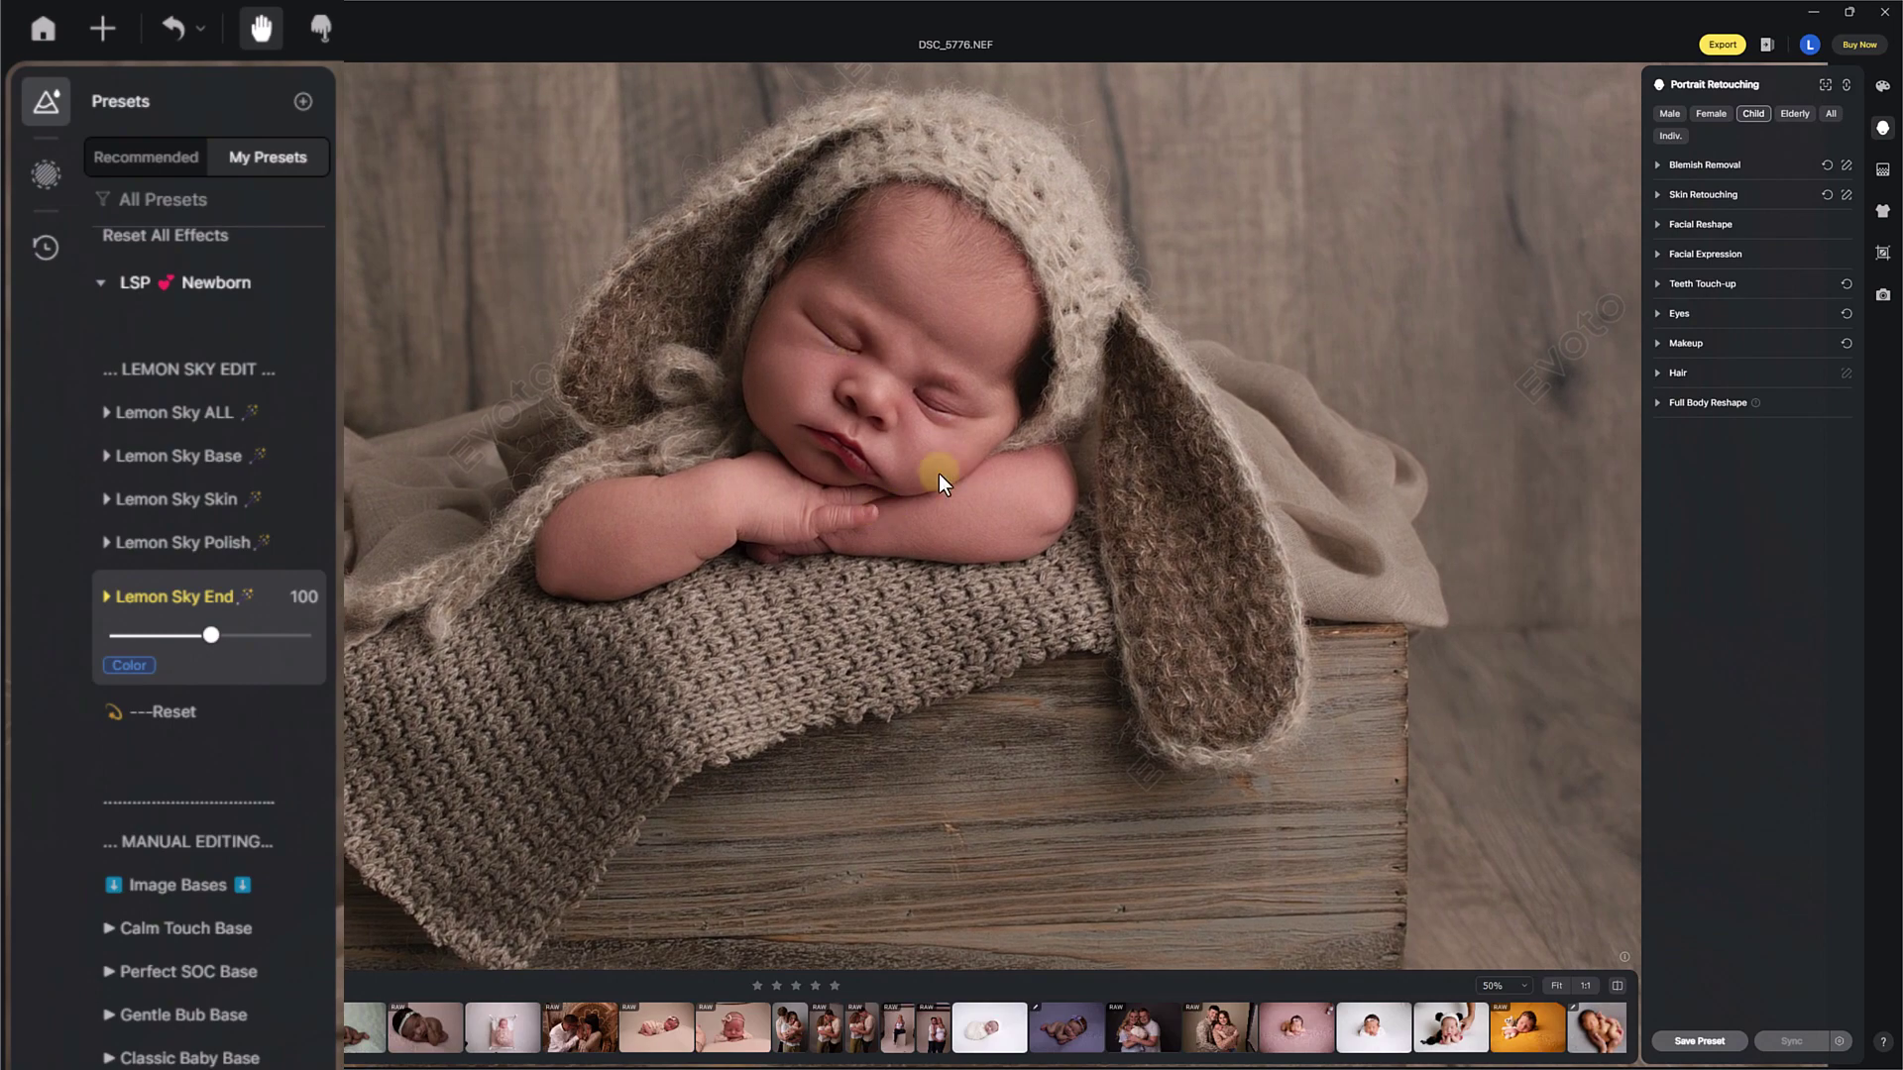
click(1618, 984)
click(1618, 985)
click(1618, 987)
click(1618, 988)
- Preview Lemon Sky ALL, Base, Skin, Polish and End in turn, then apply ---Reset
click(238, 414)
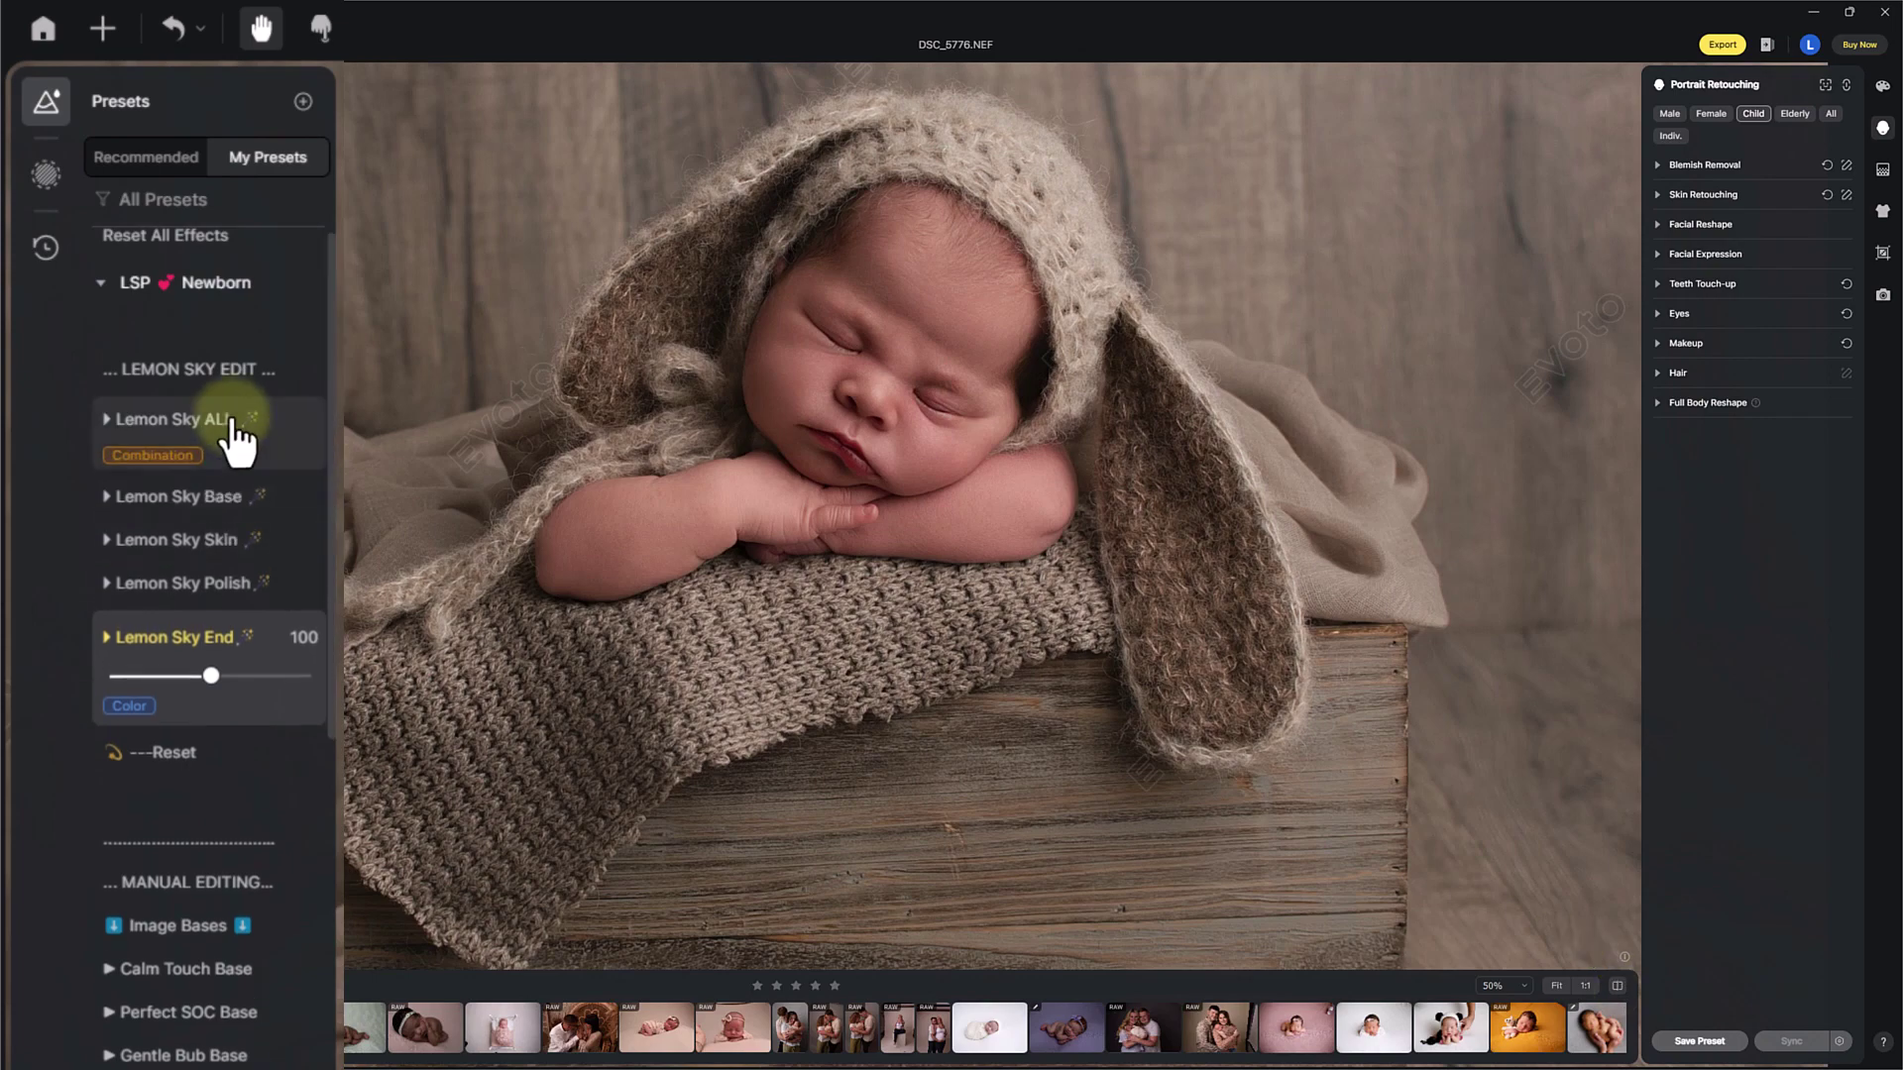
click(287, 504)
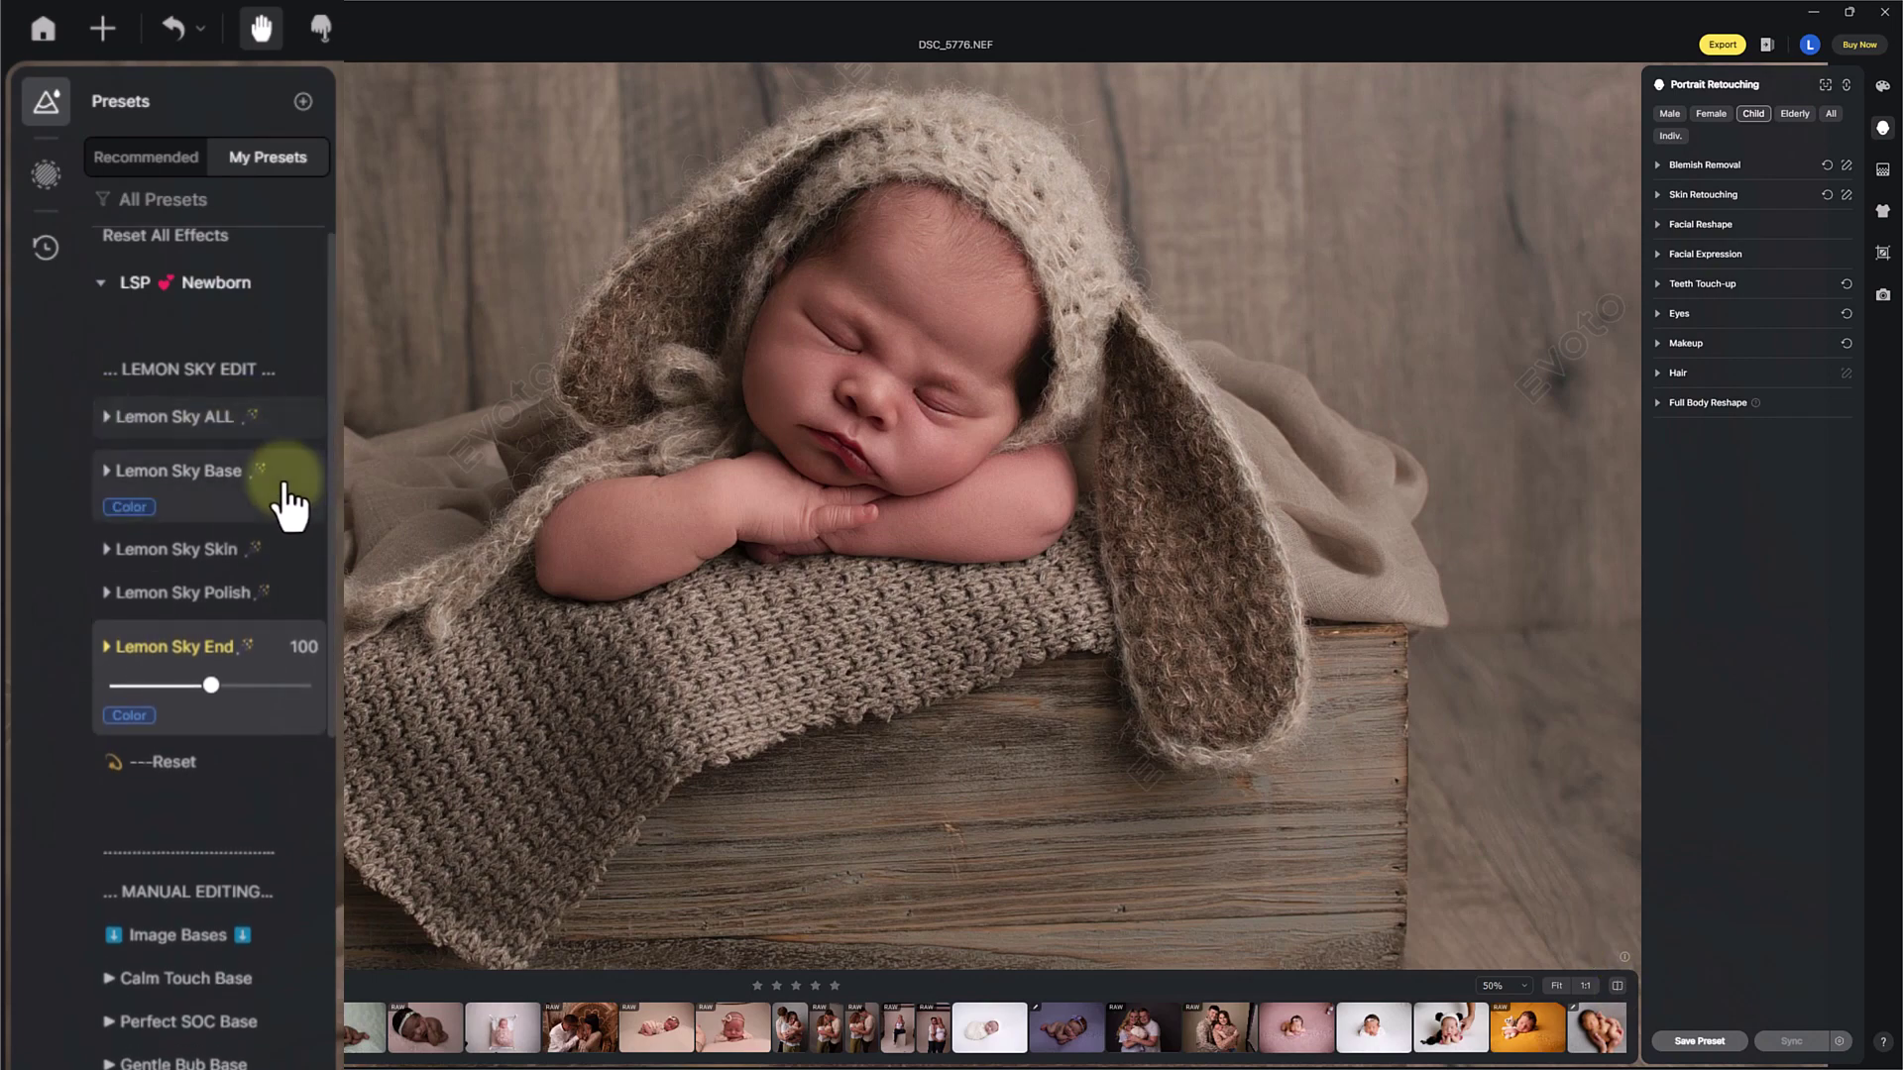
click(282, 546)
click(276, 591)
click(270, 636)
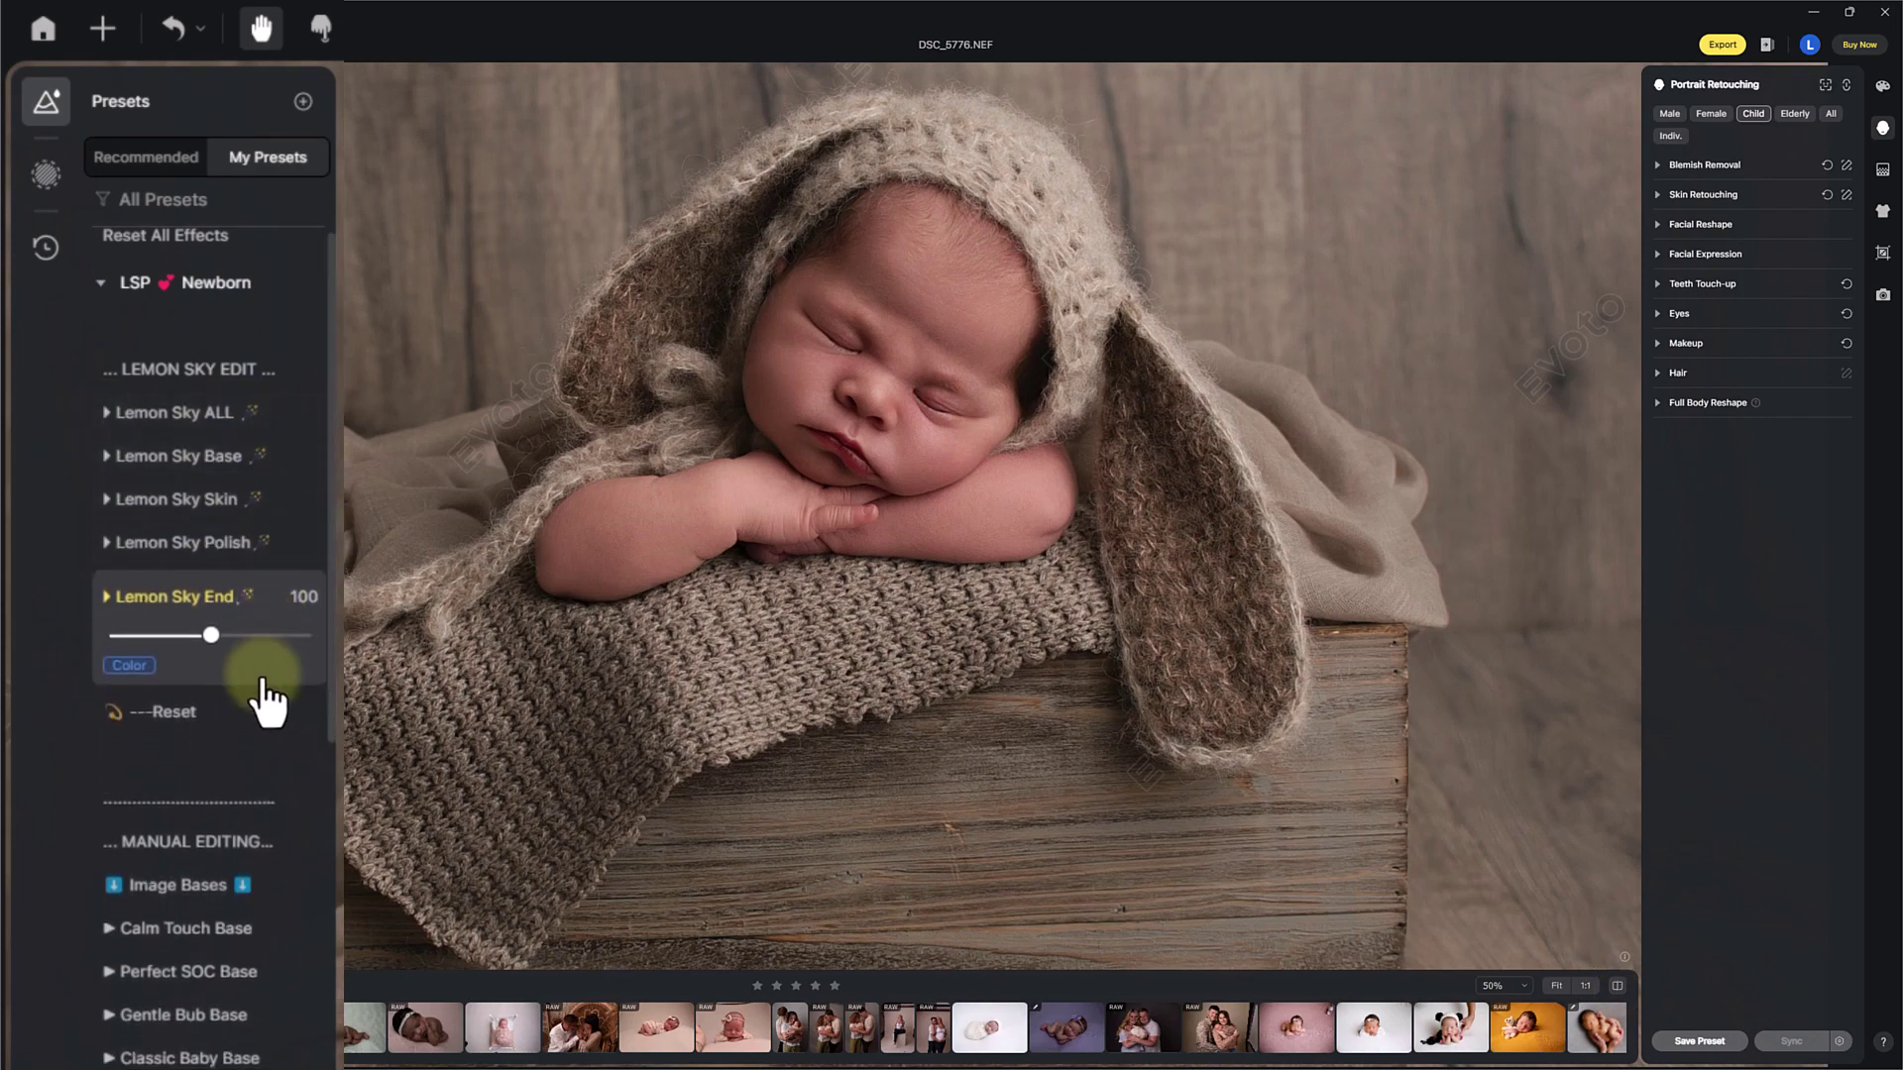
click(228, 713)
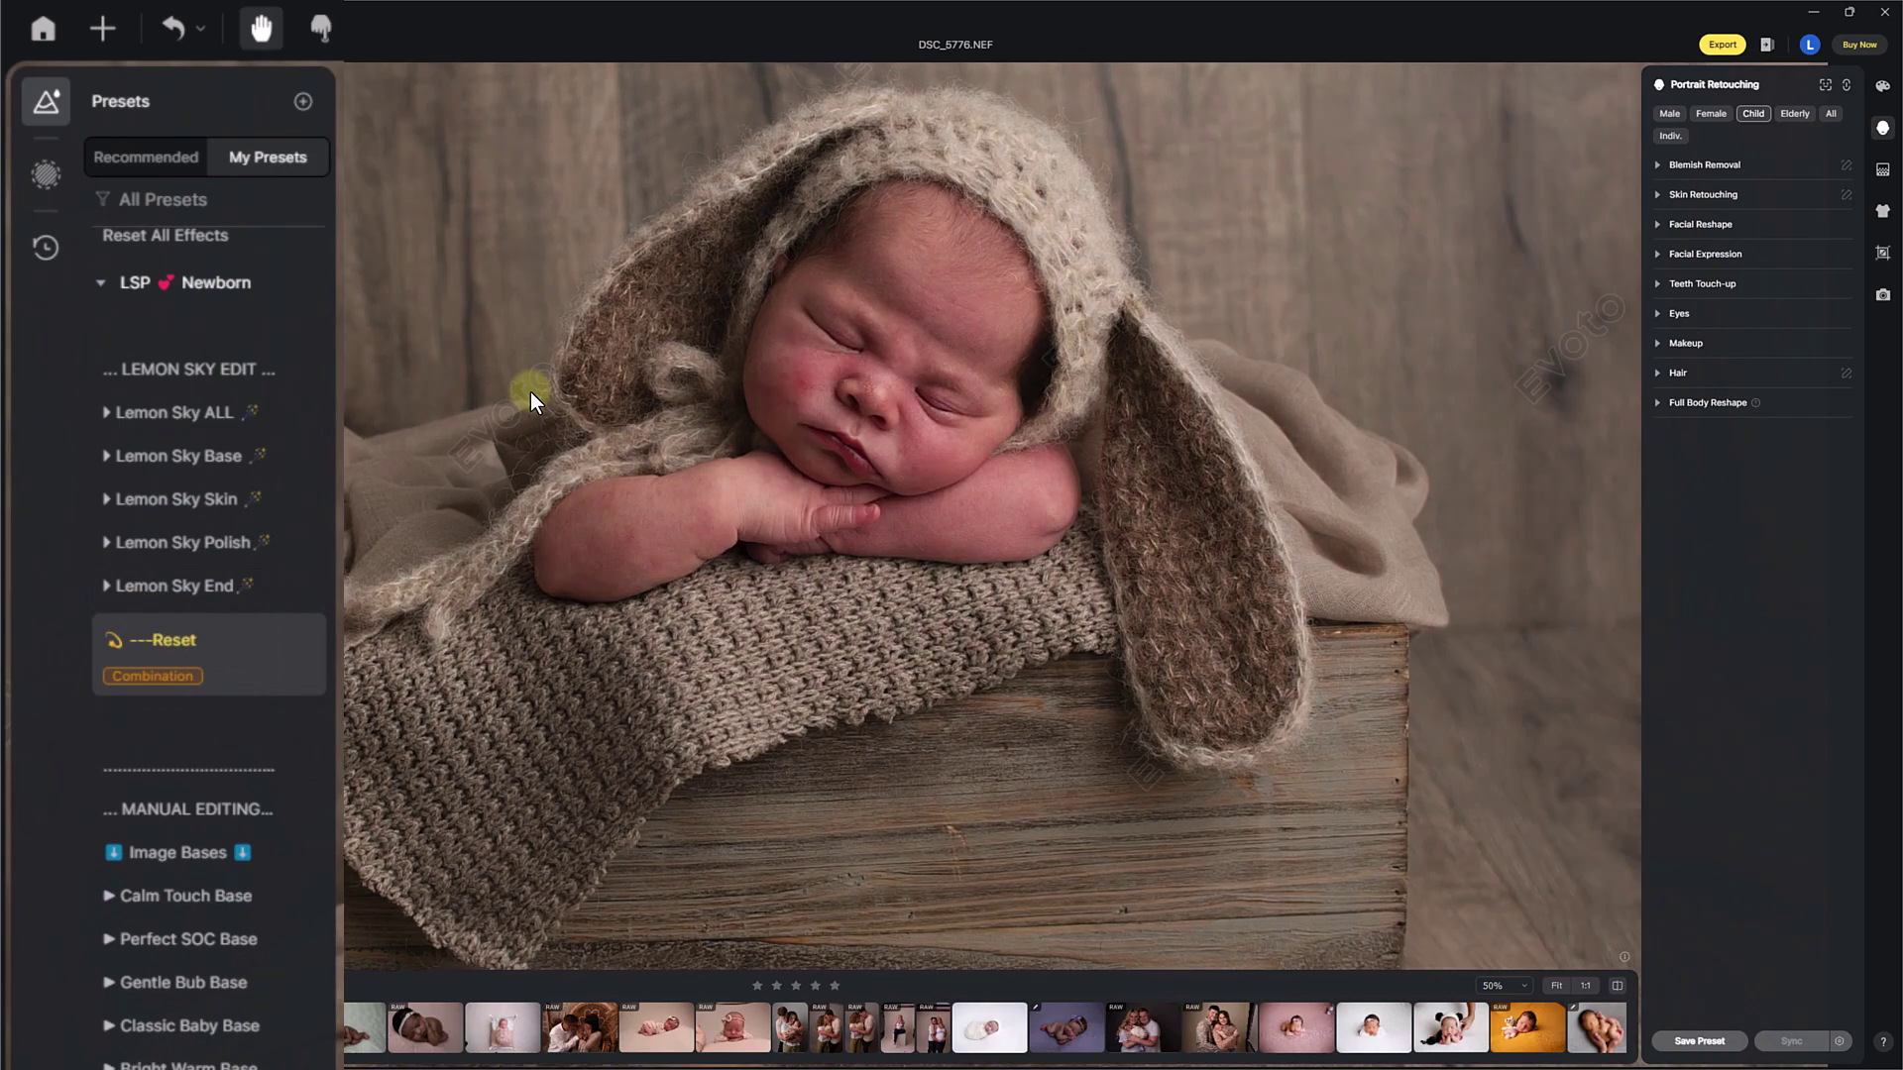
drag(758, 441, 764, 473)
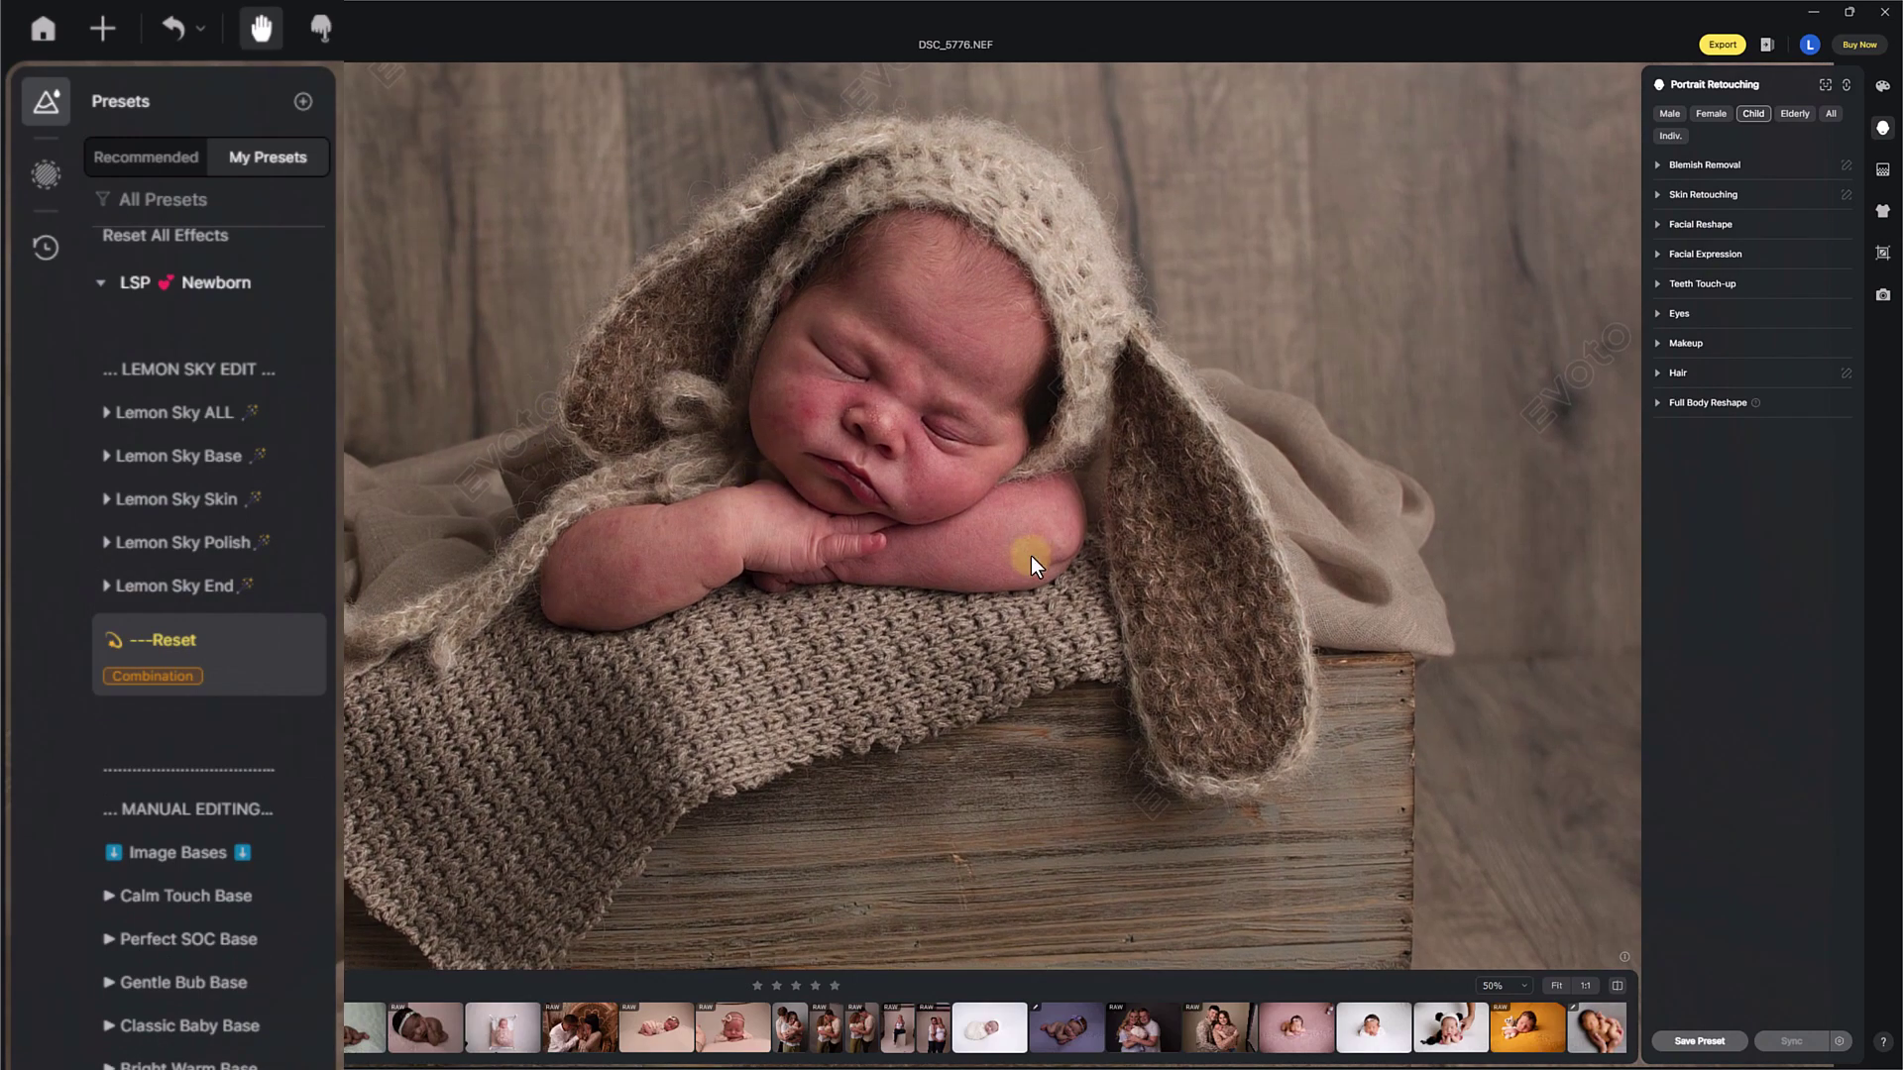
drag(307, 749, 338, 571)
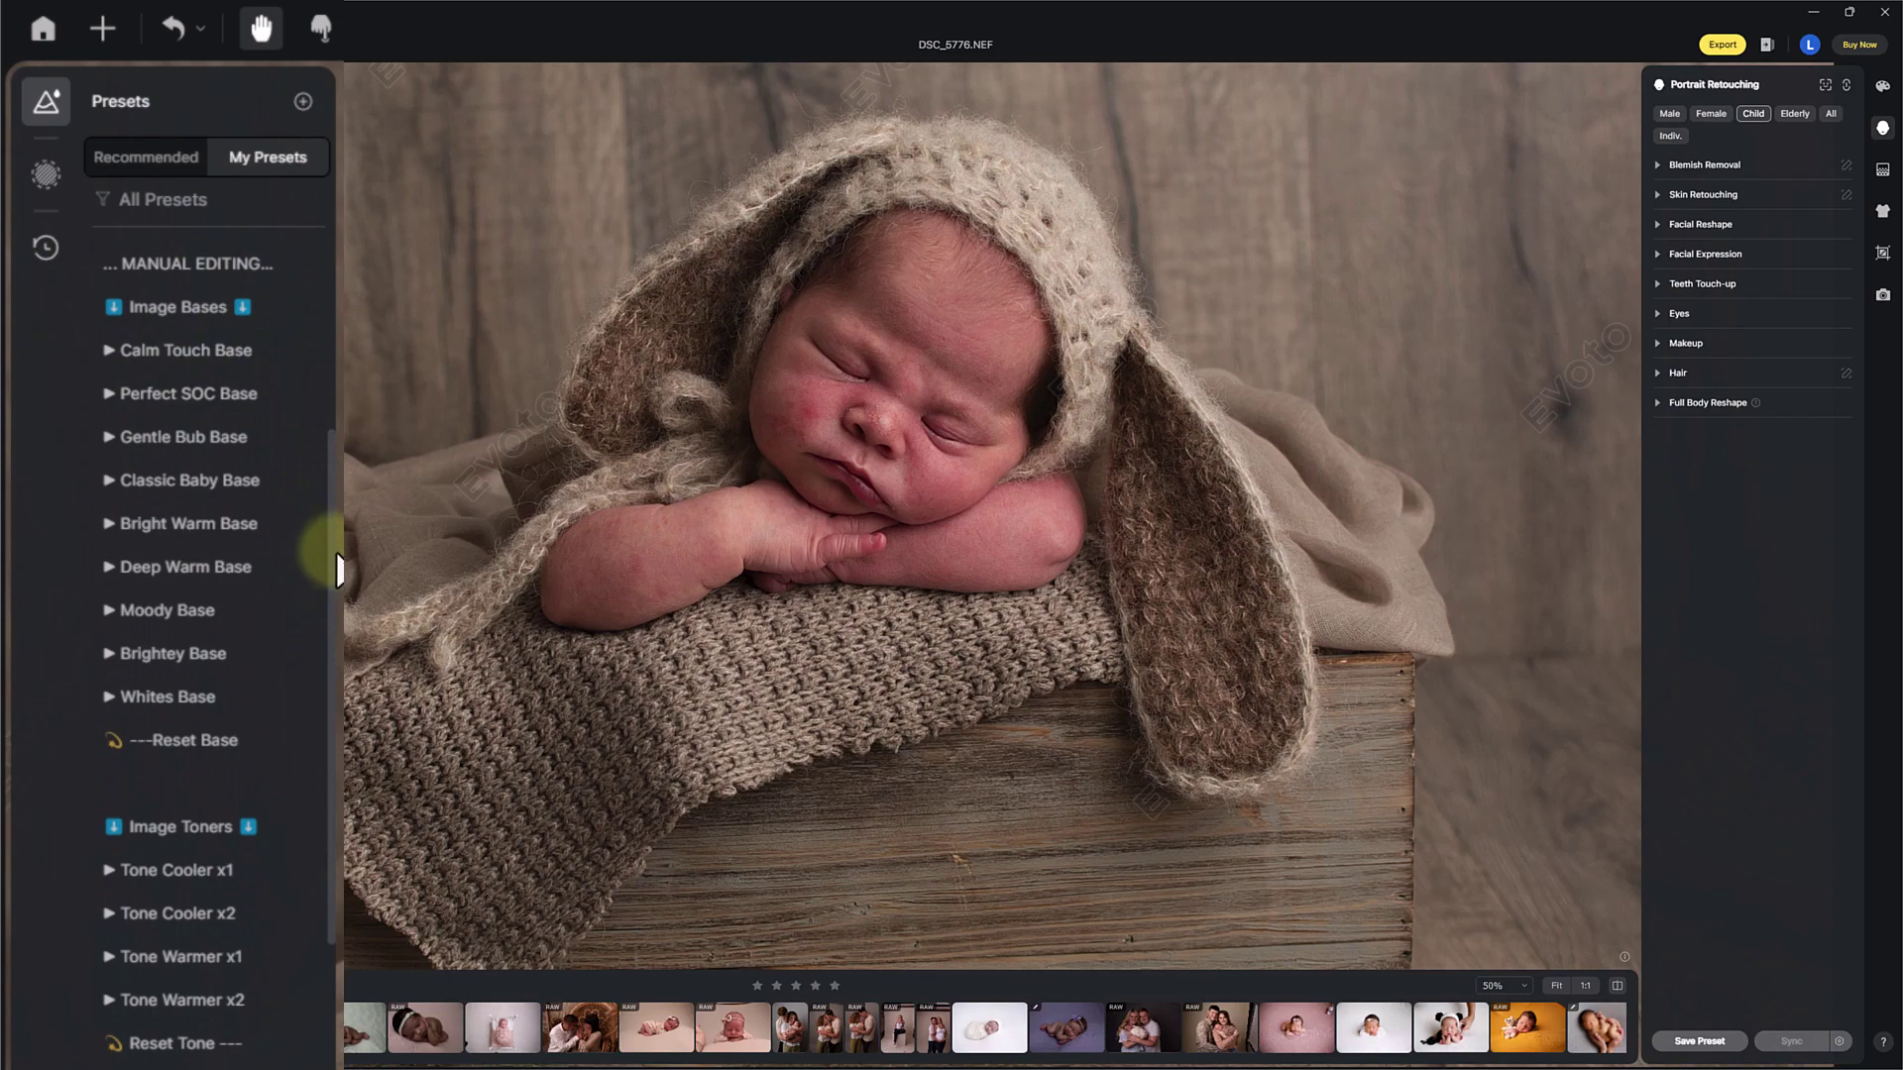
- Apply Calm Touch Base from the Image Bases group and weaken it to about 76
click(193, 334)
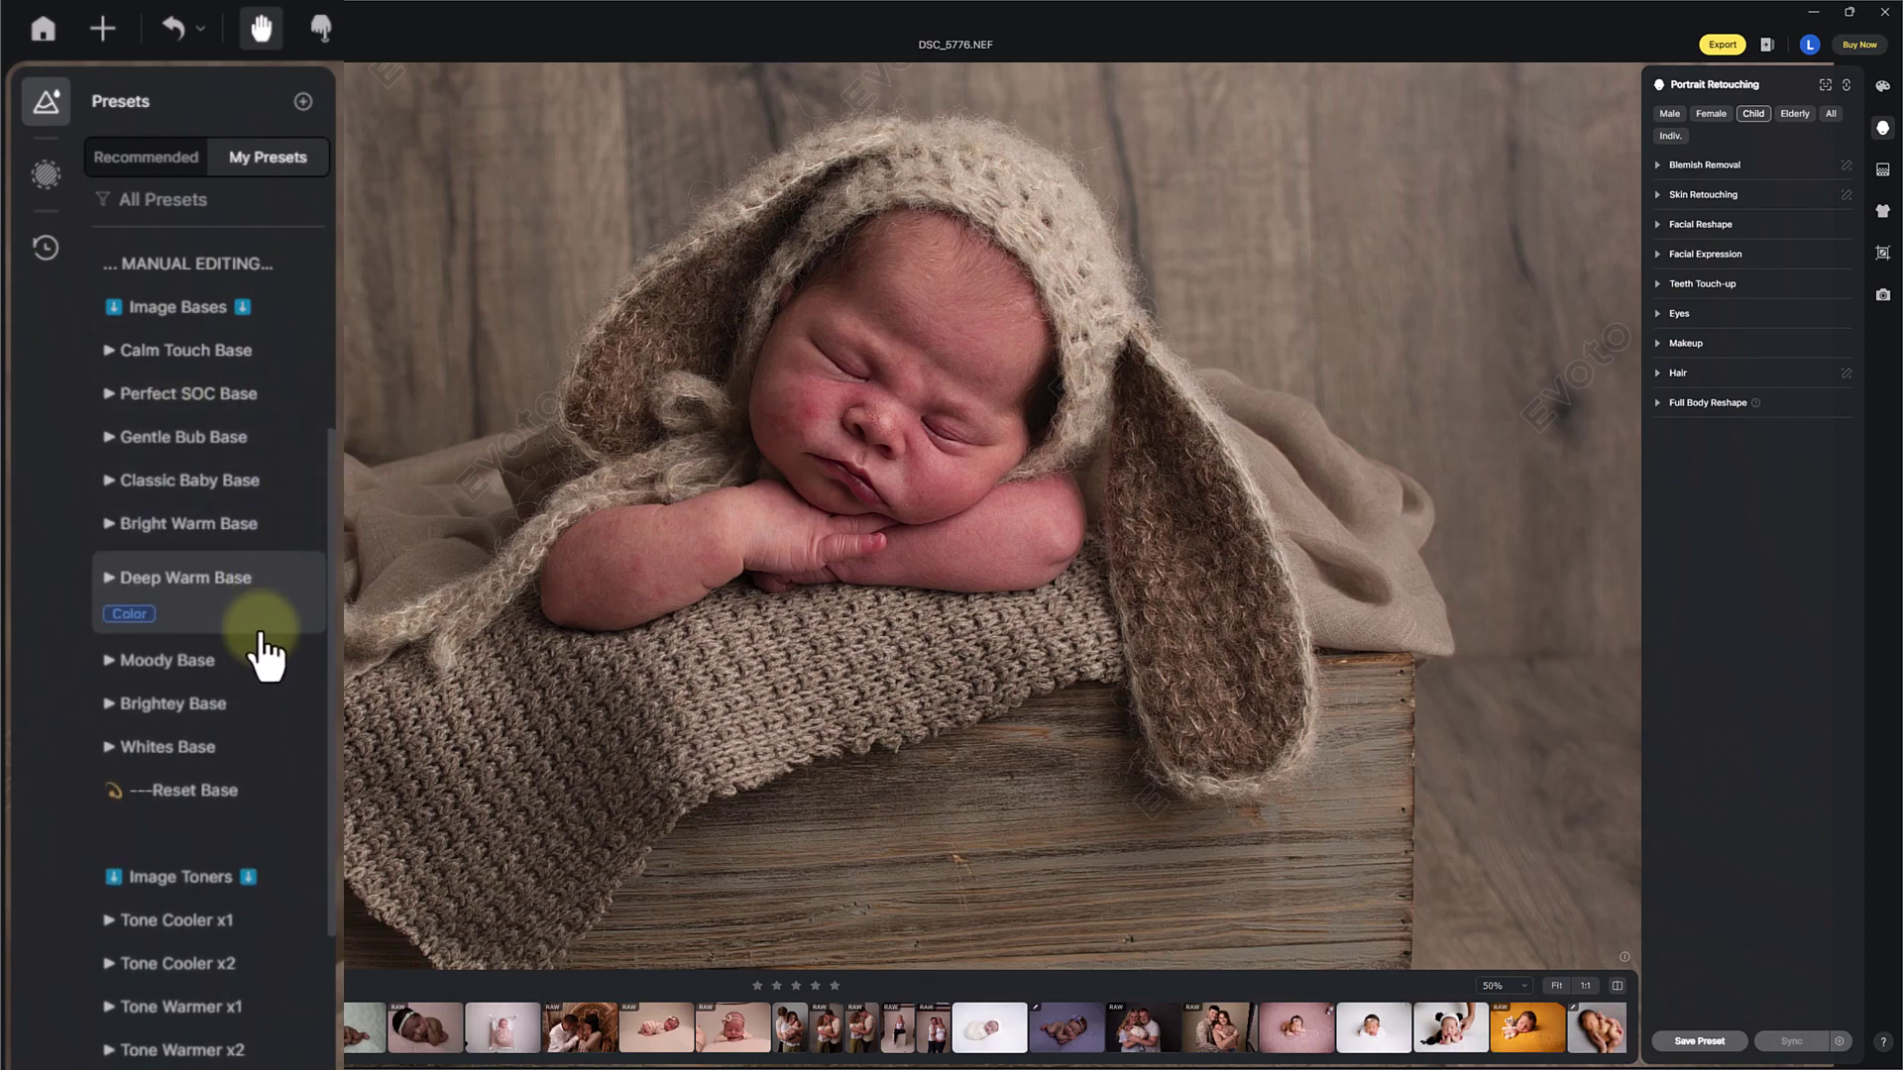
click(211, 379)
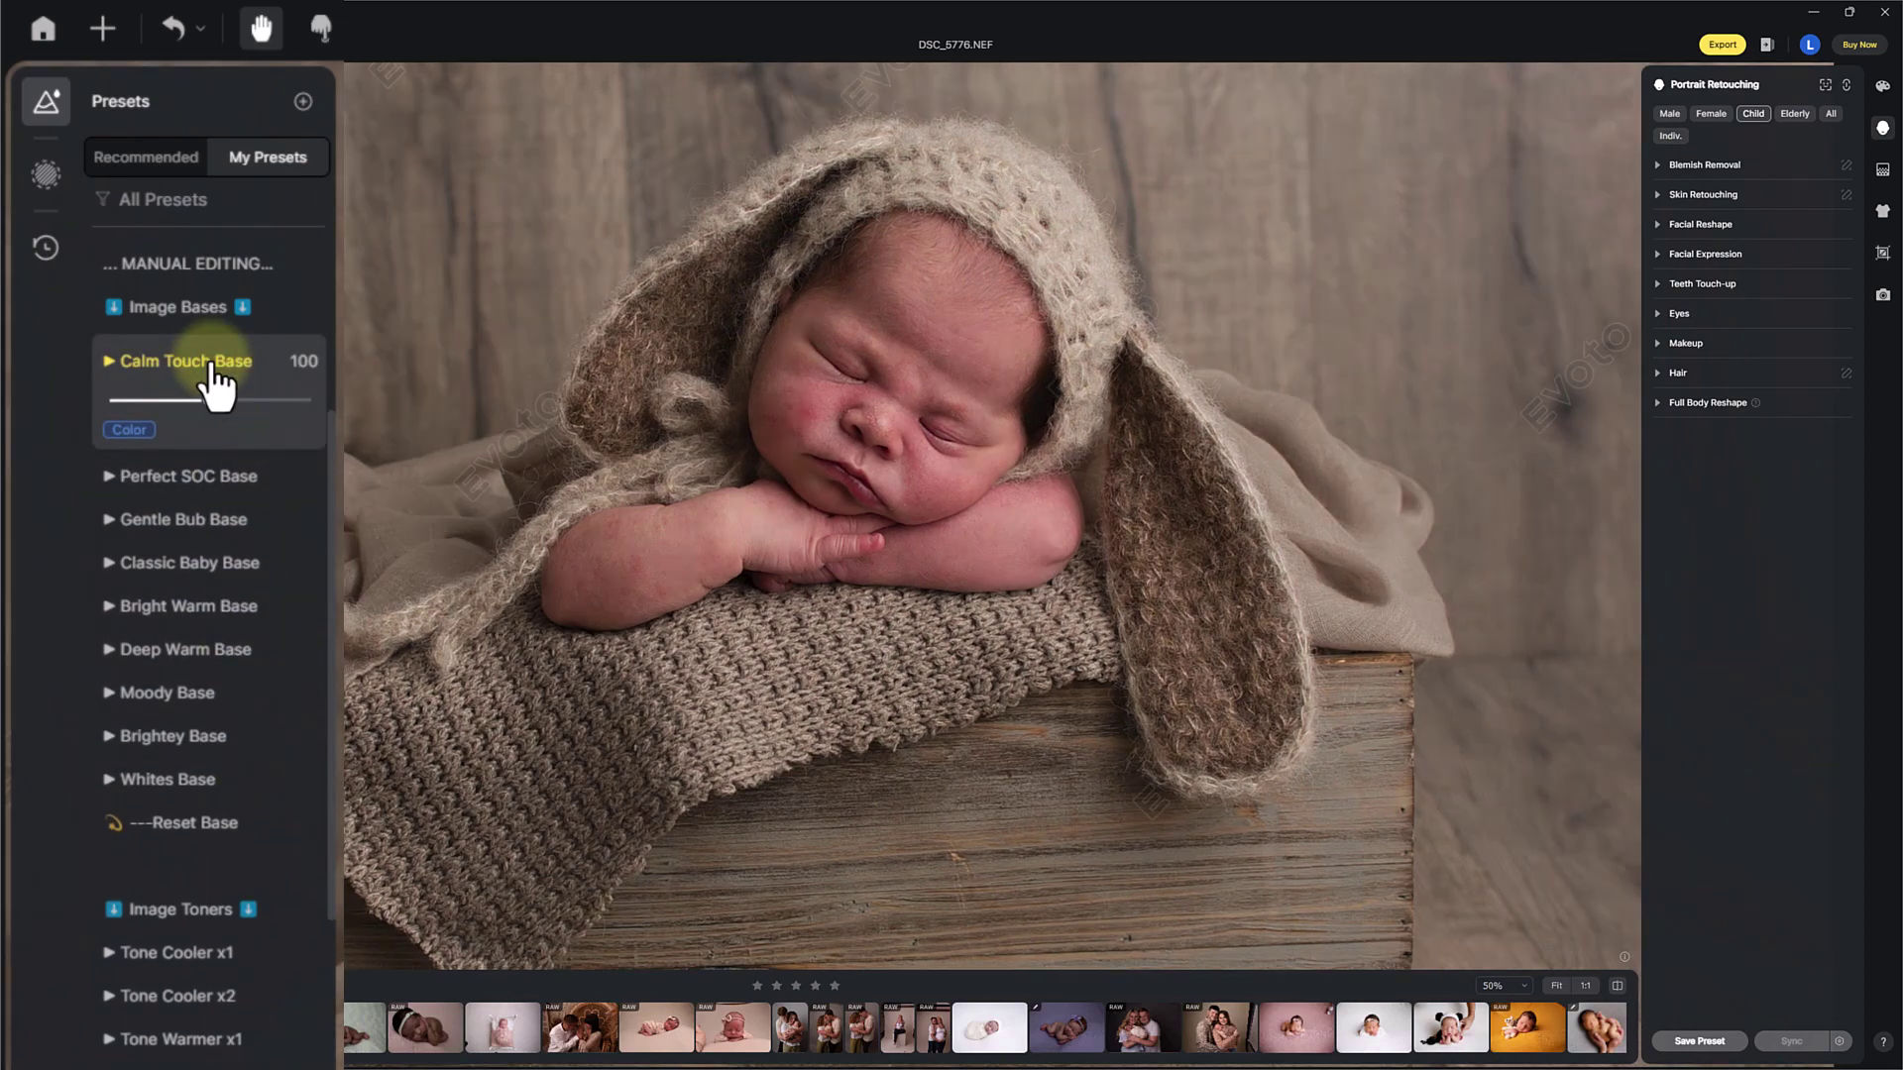
drag(212, 403, 186, 401)
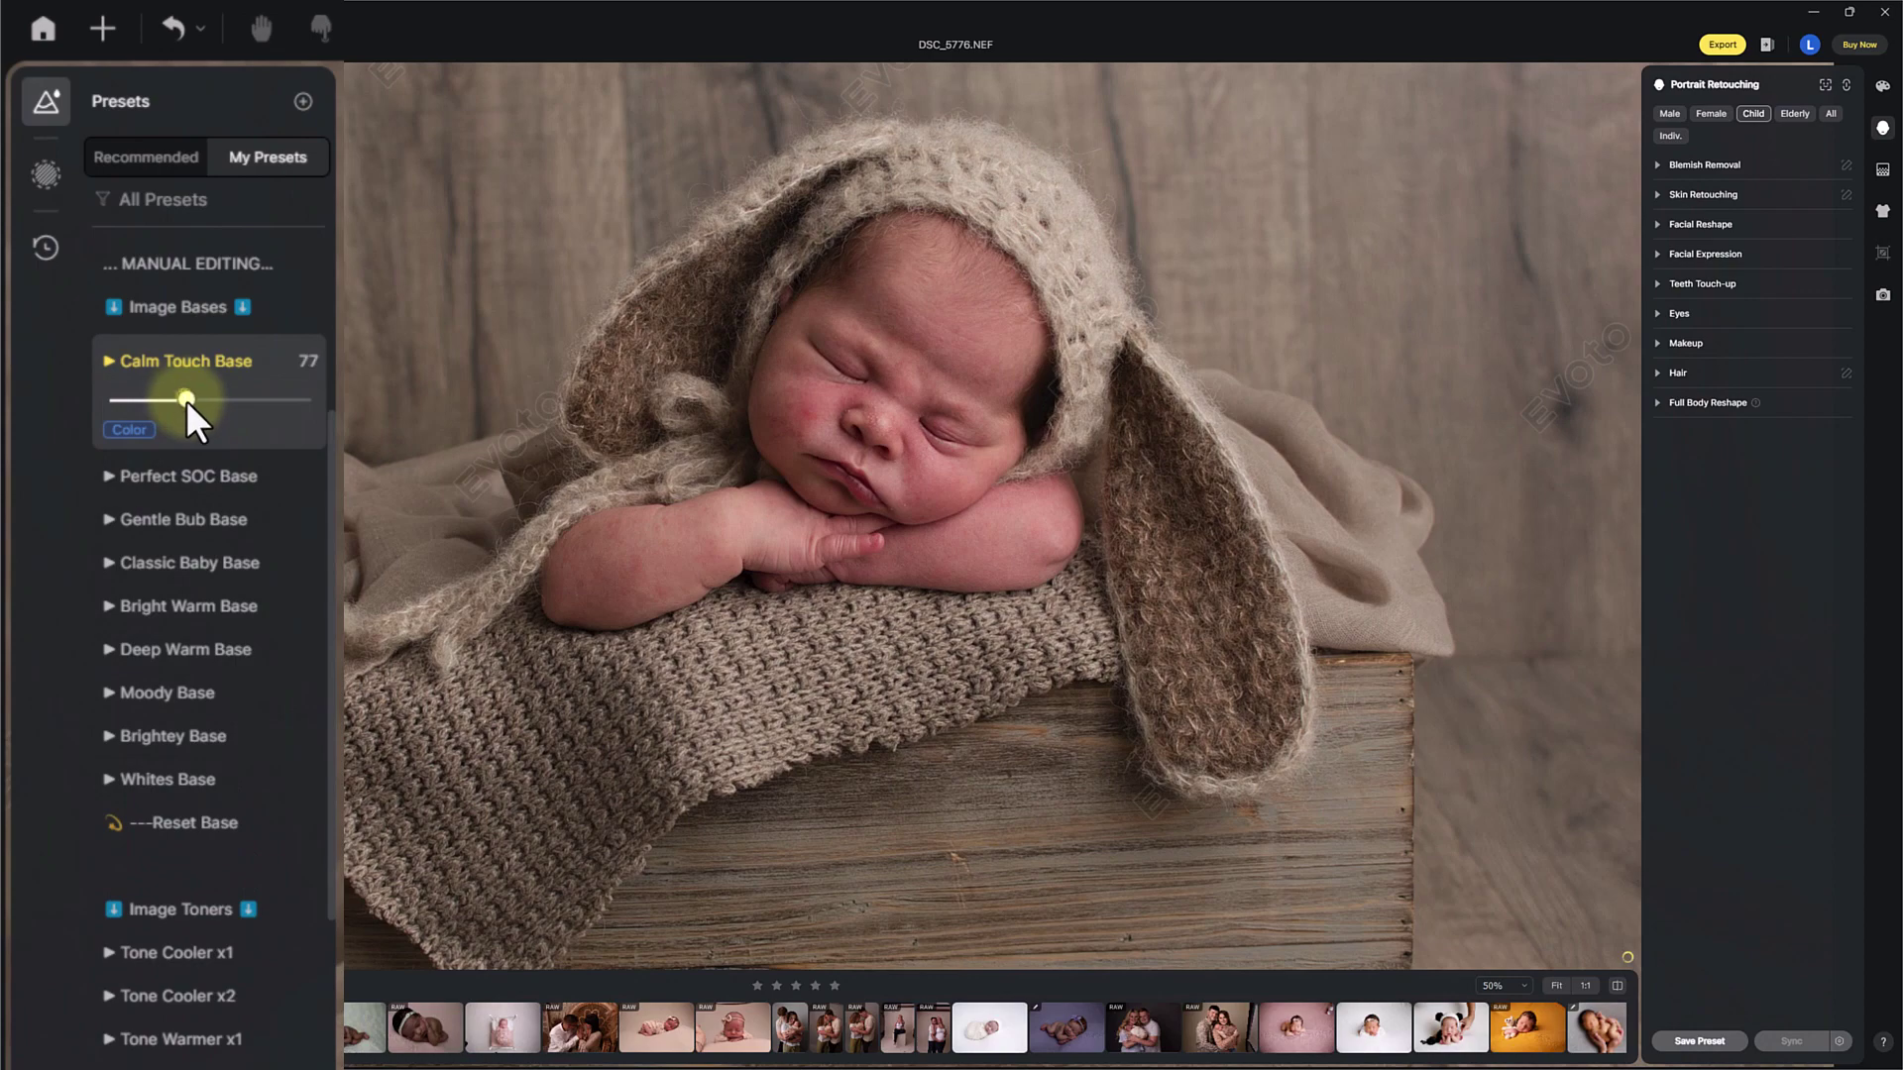
- Preview the Perfect SOC, Gentle Bub, Classic Baby, Bright Warm, Deep Warm, Moody, Brightey and Whites bases
click(220, 478)
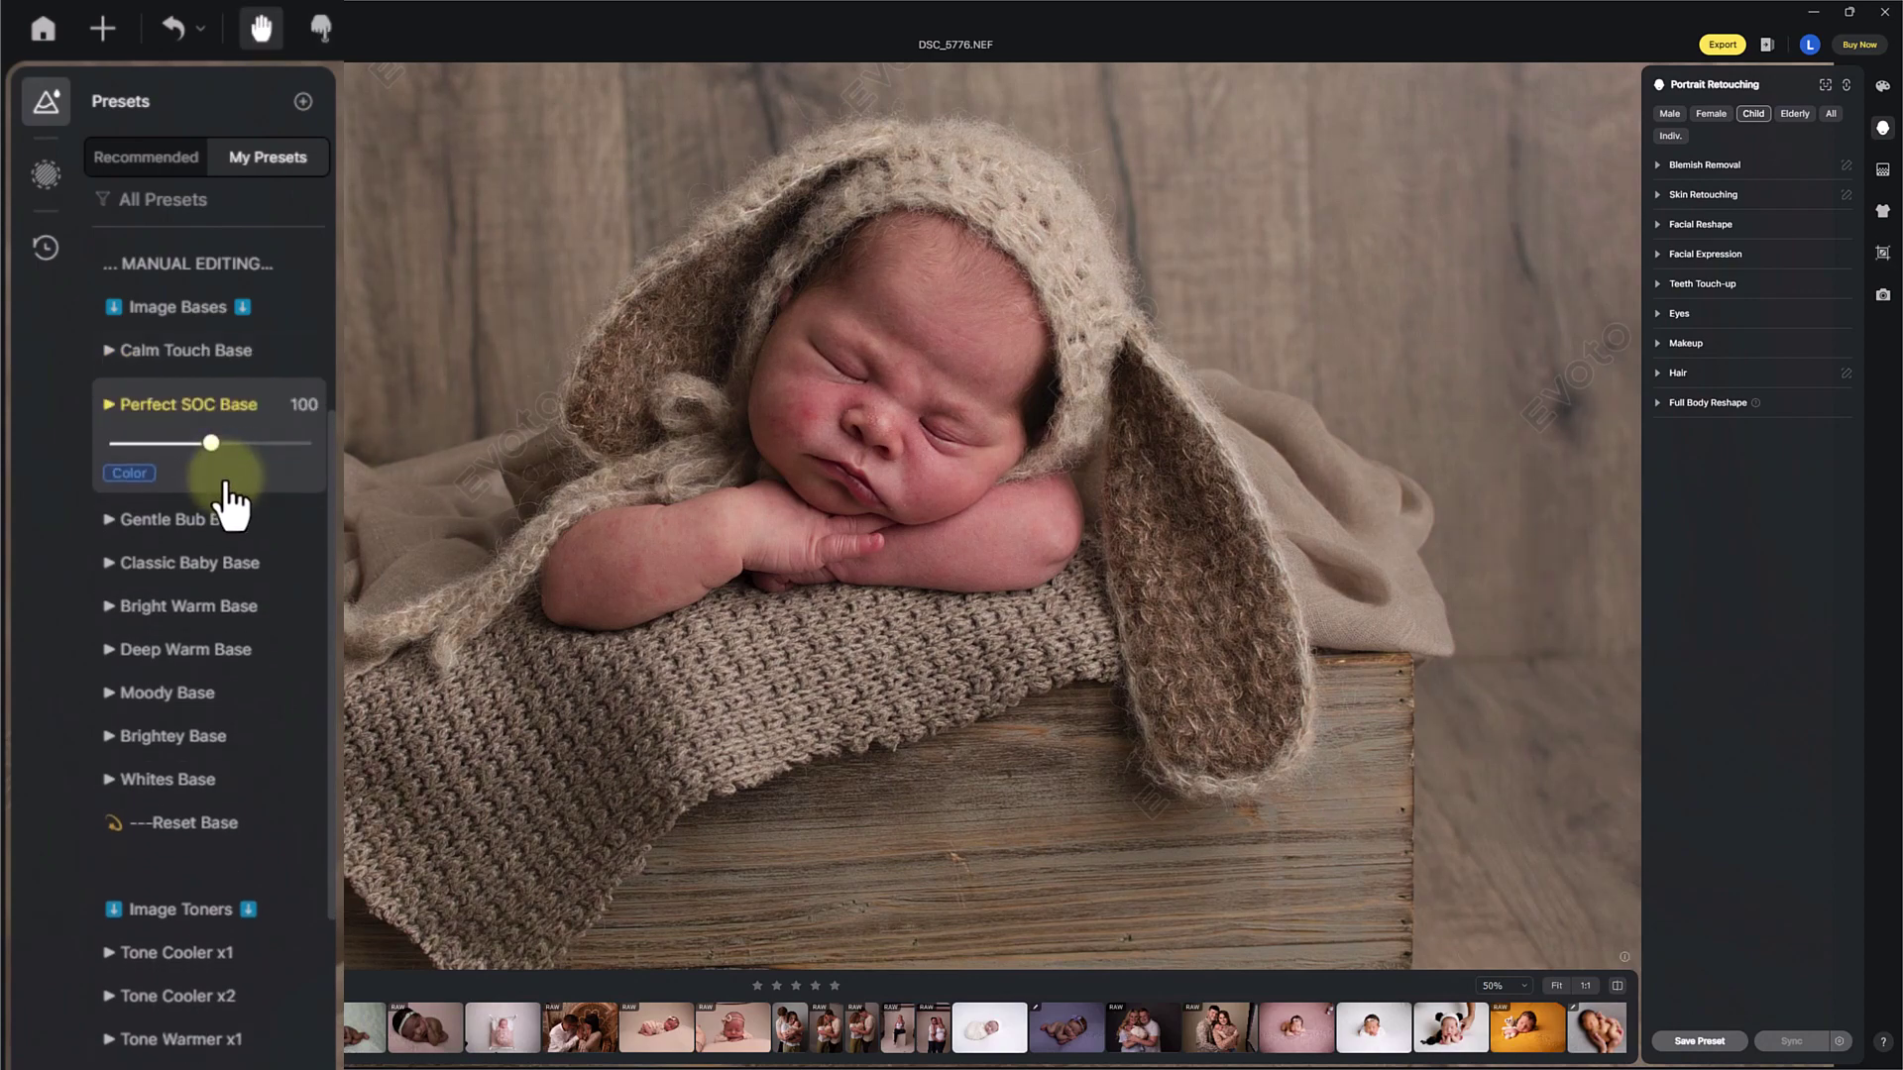
click(222, 522)
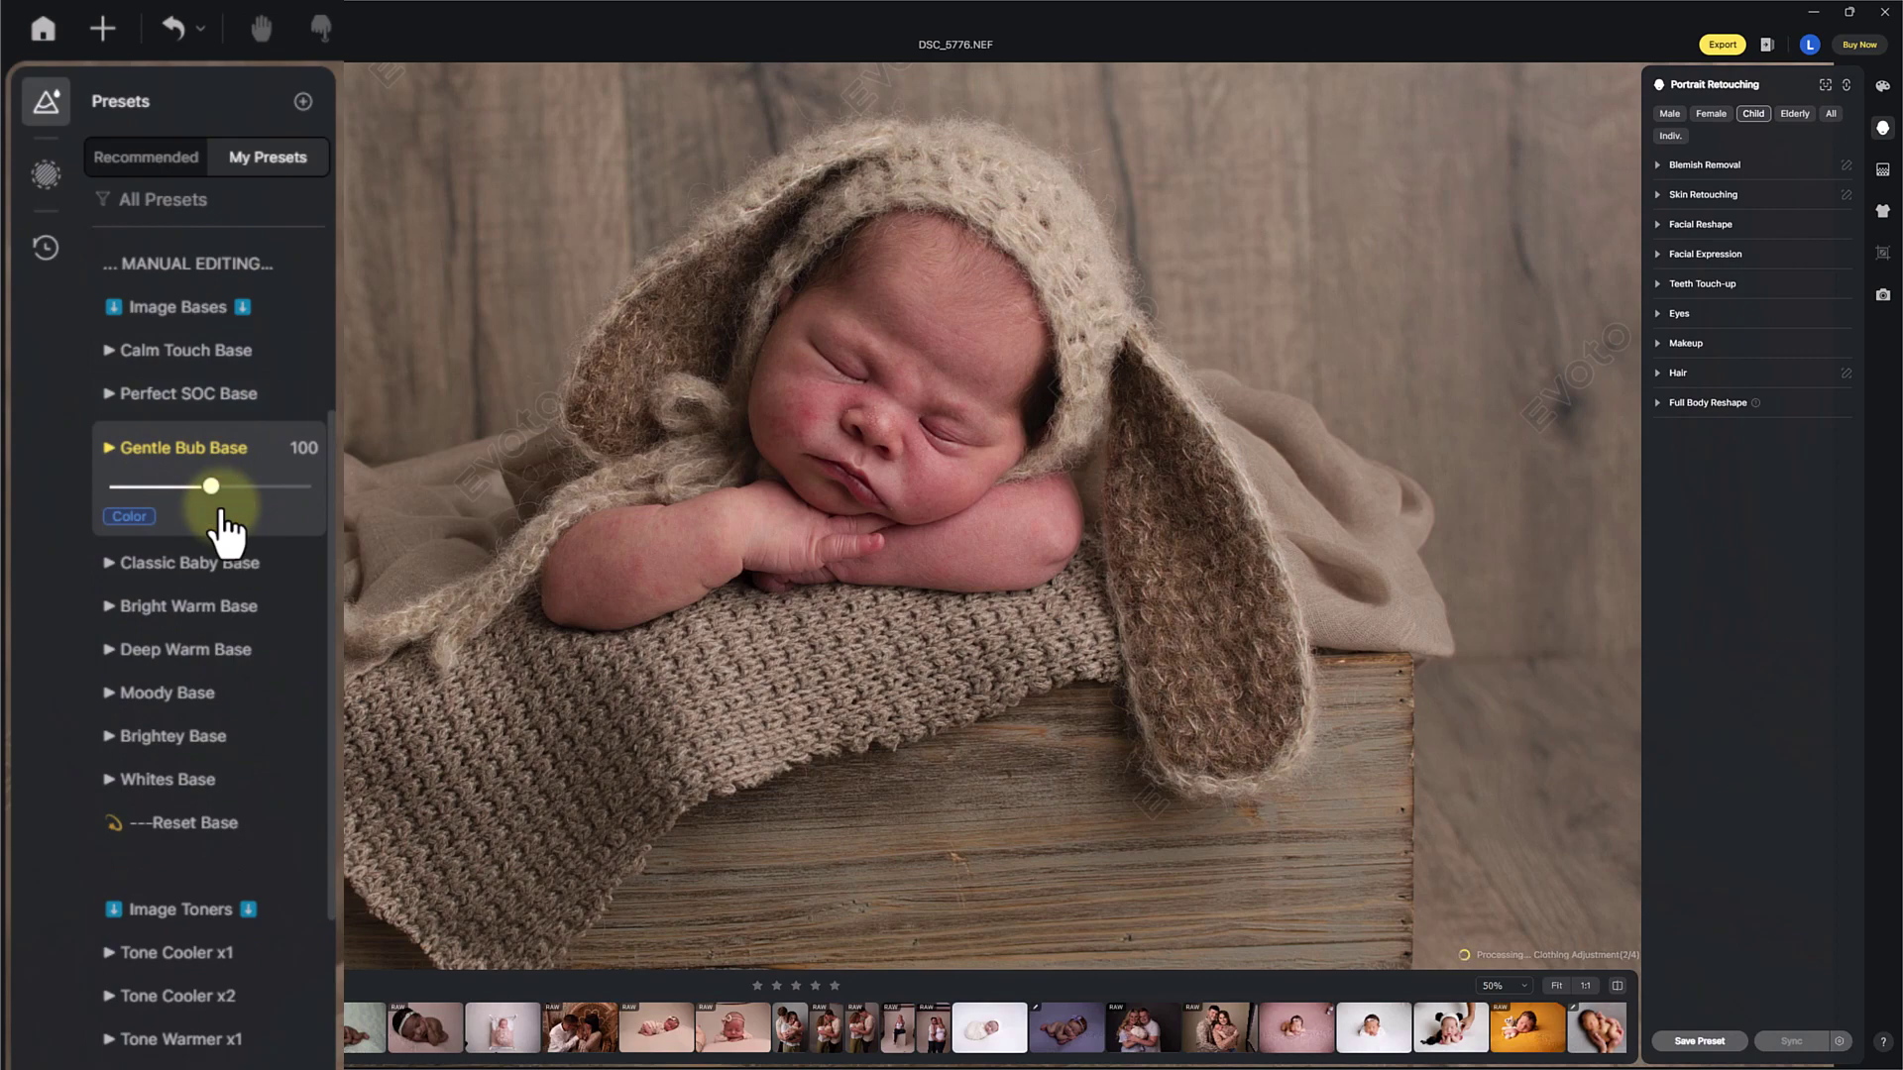
click(218, 555)
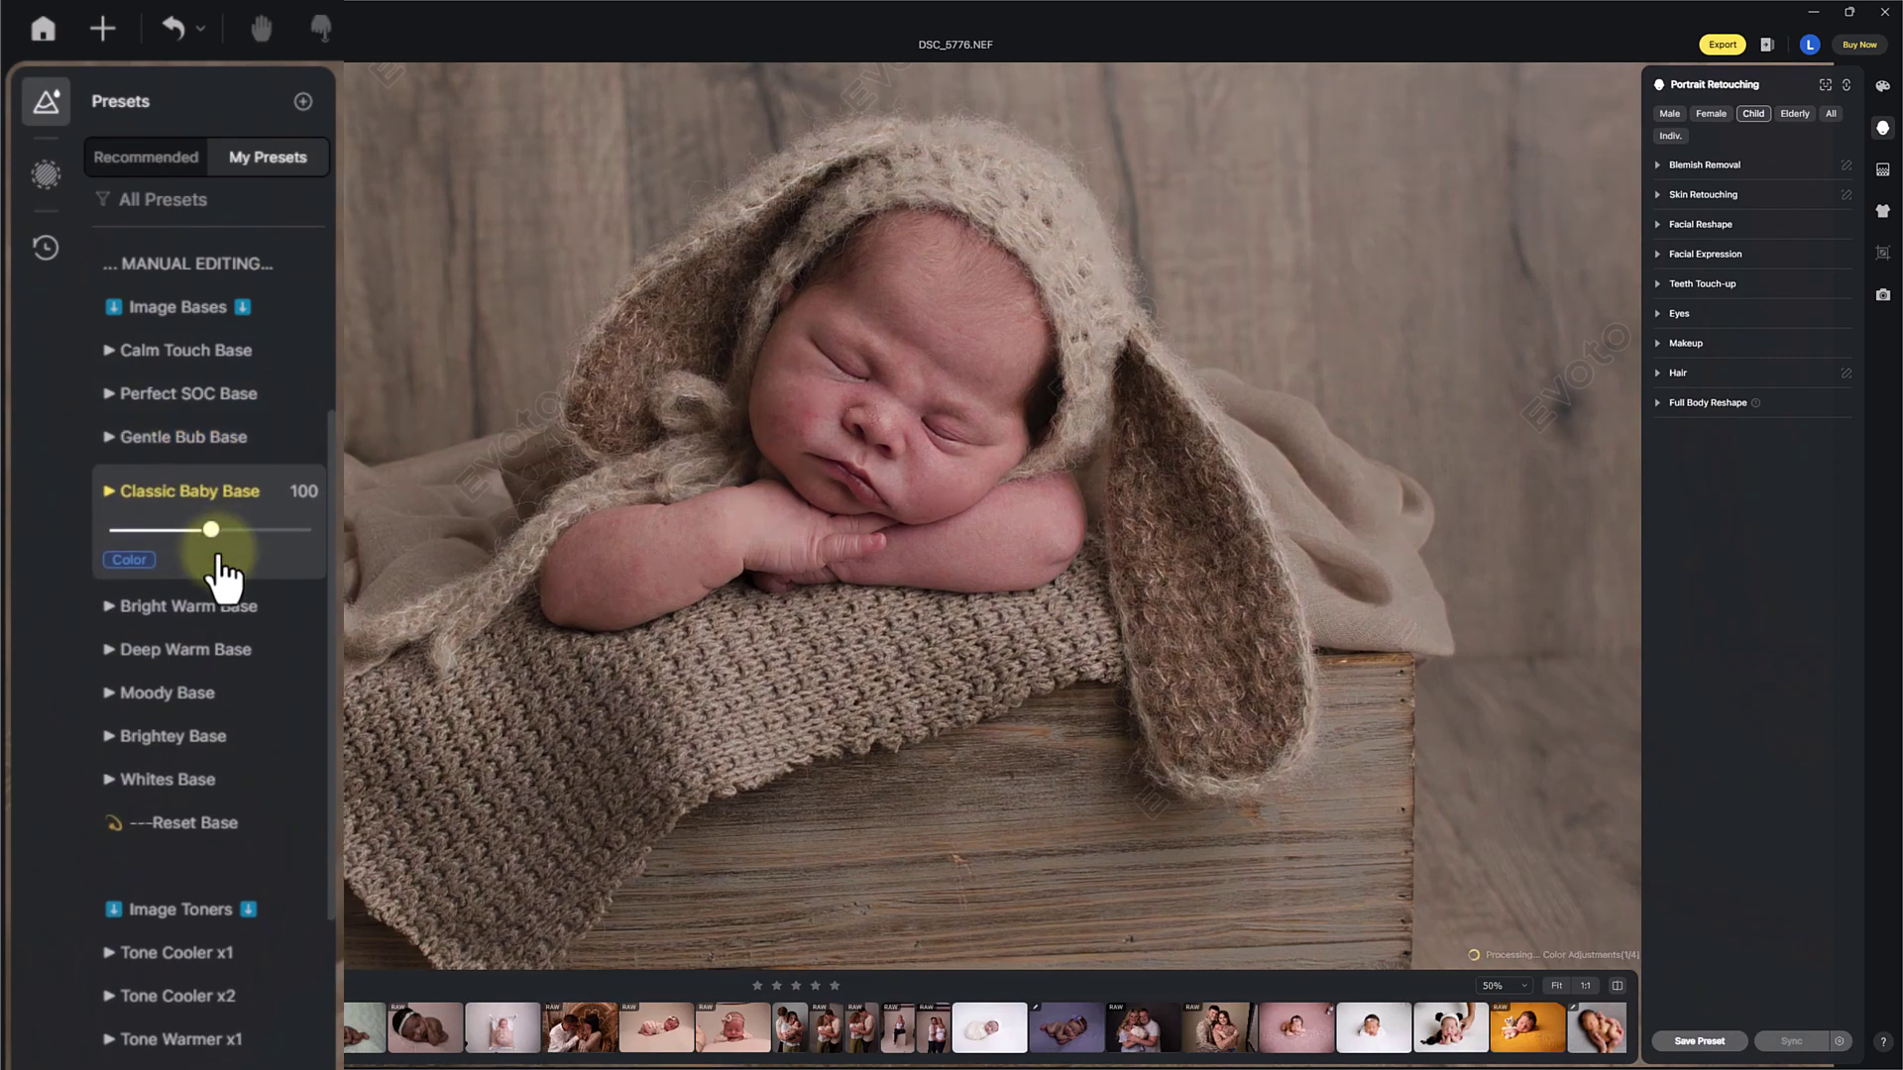
click(220, 609)
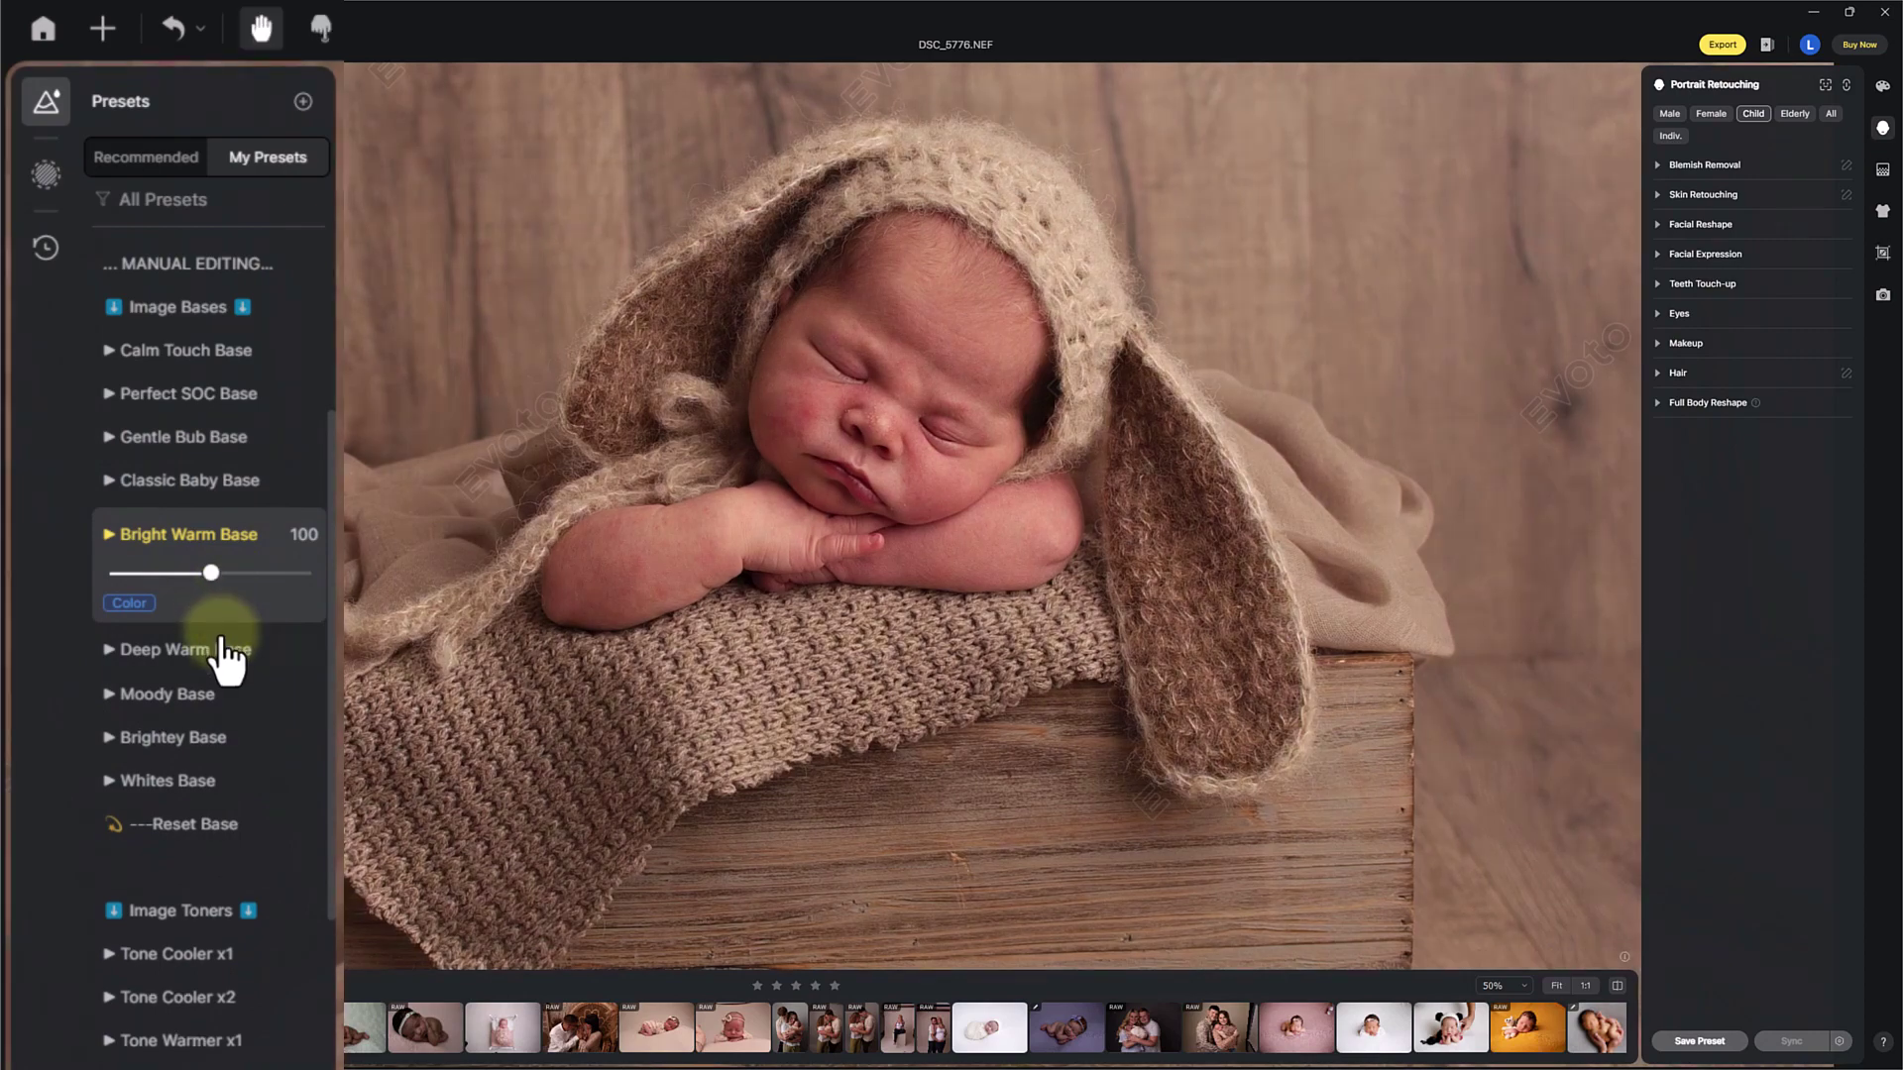
click(221, 654)
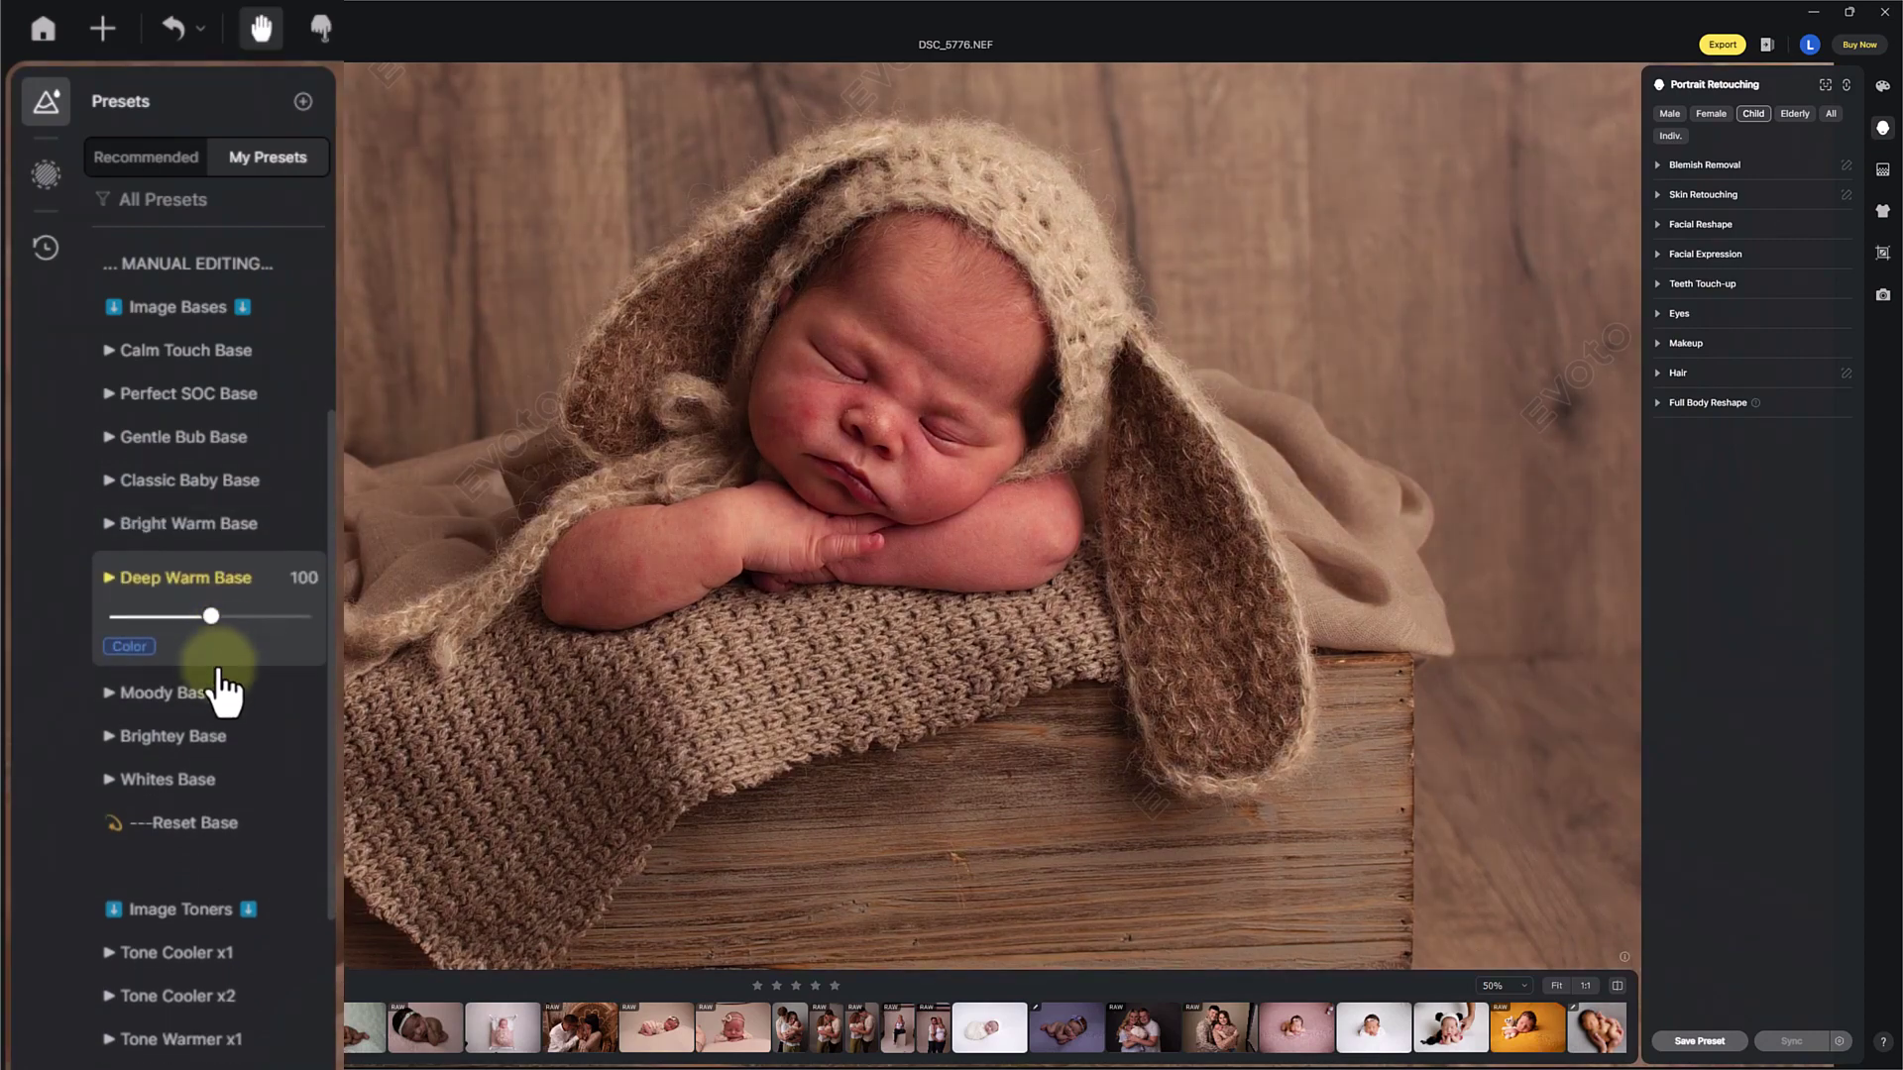
click(220, 695)
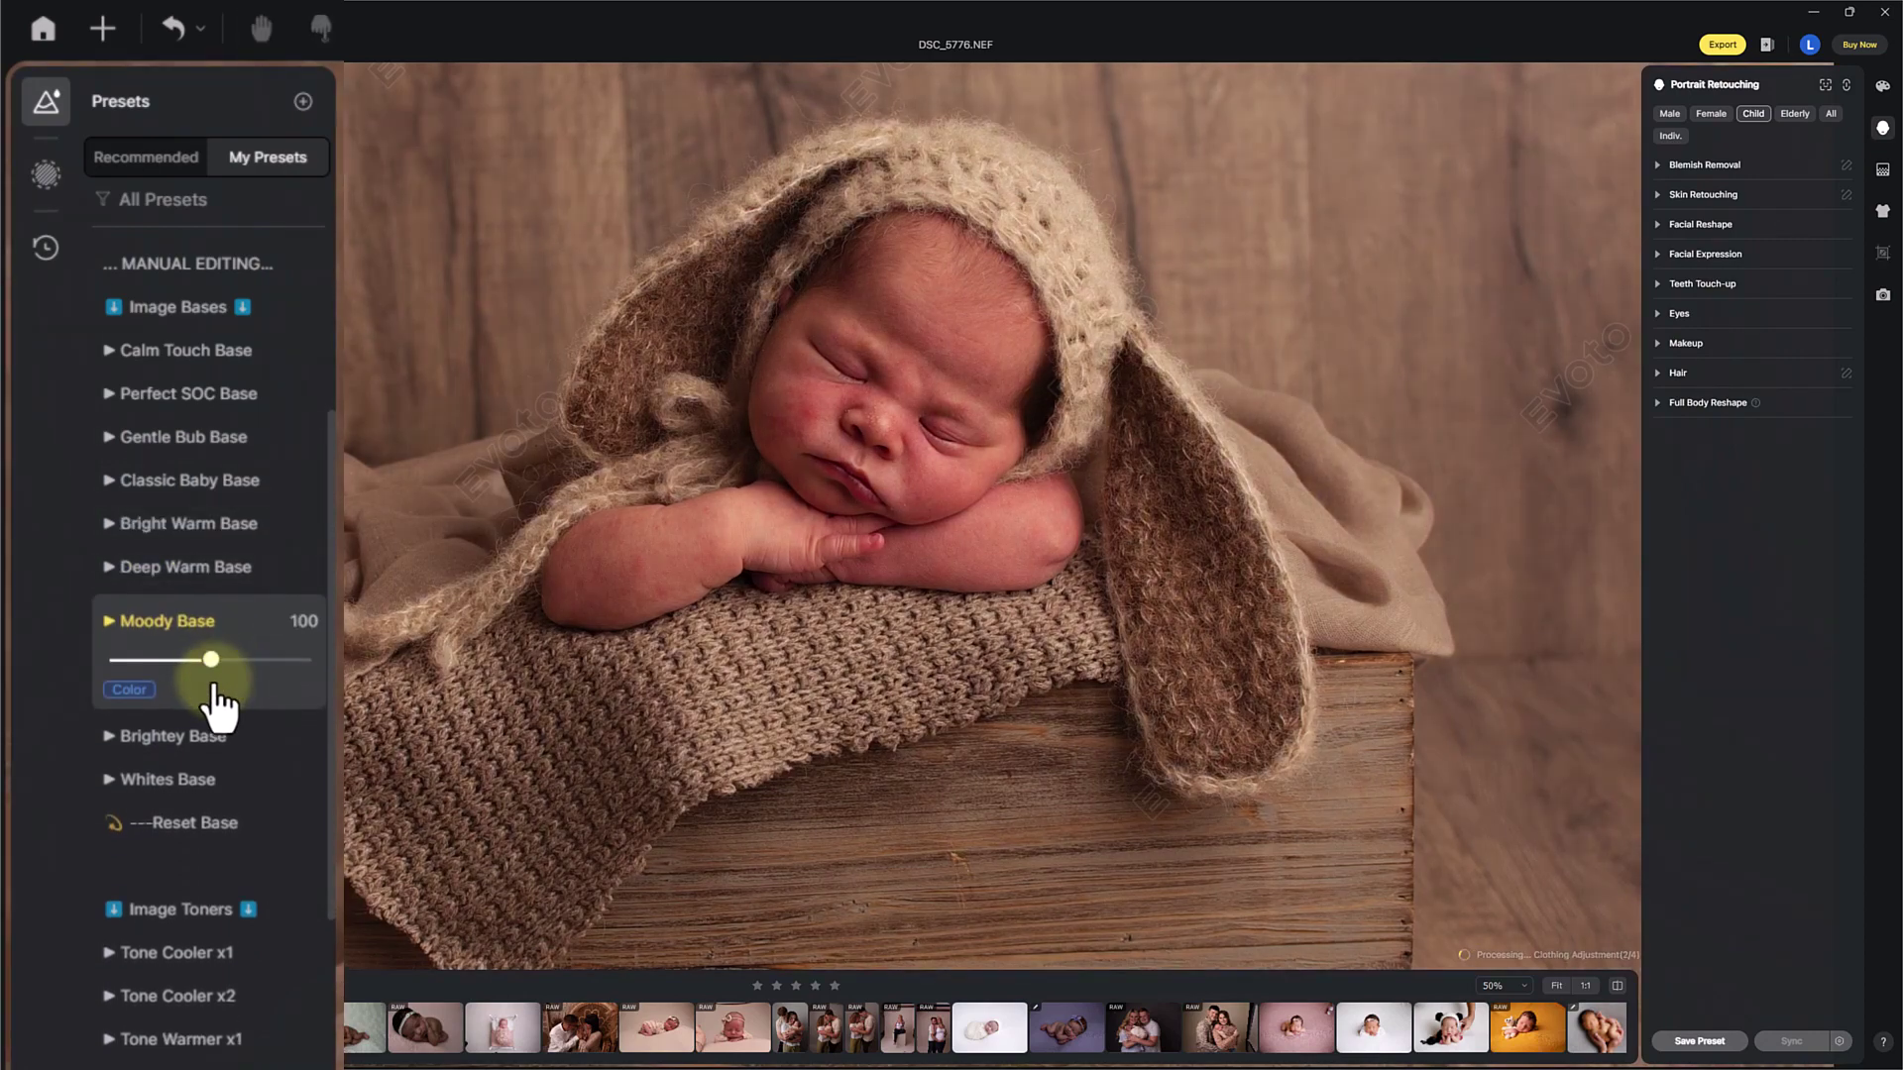
click(210, 737)
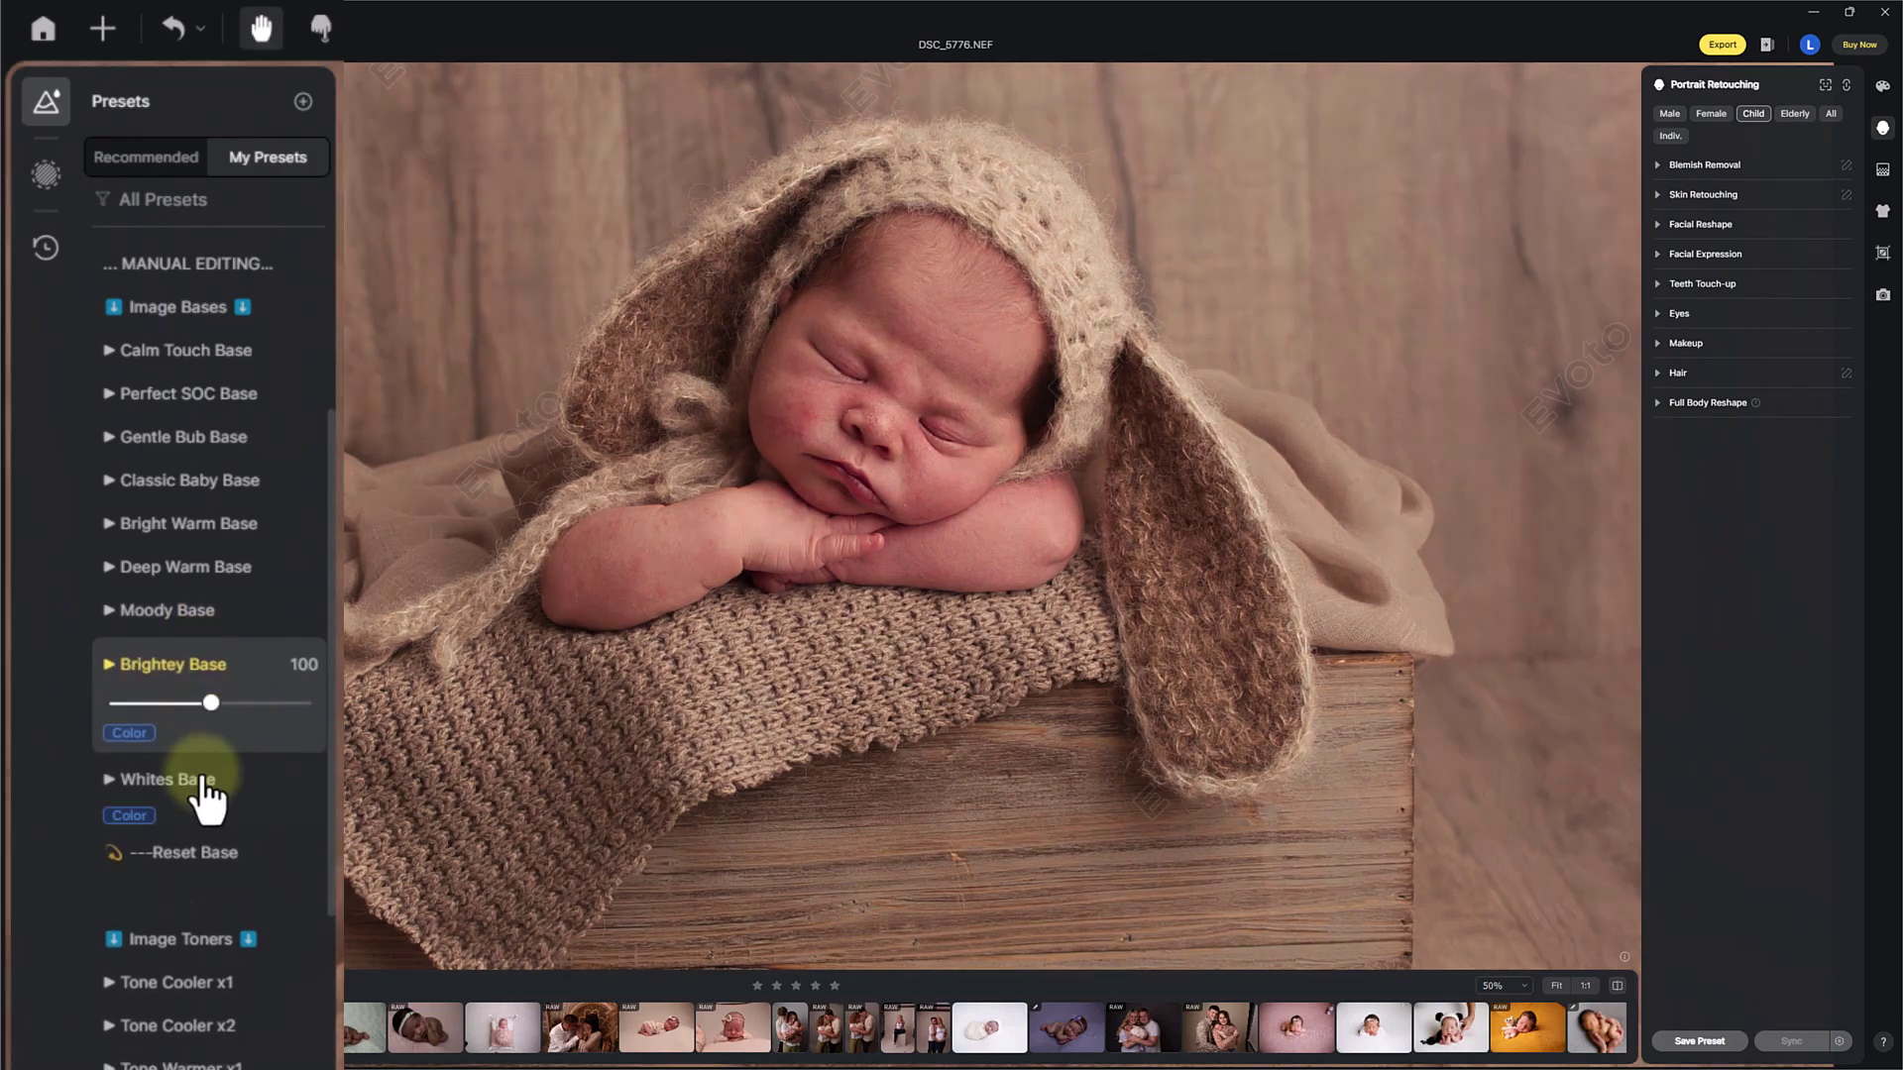
click(201, 781)
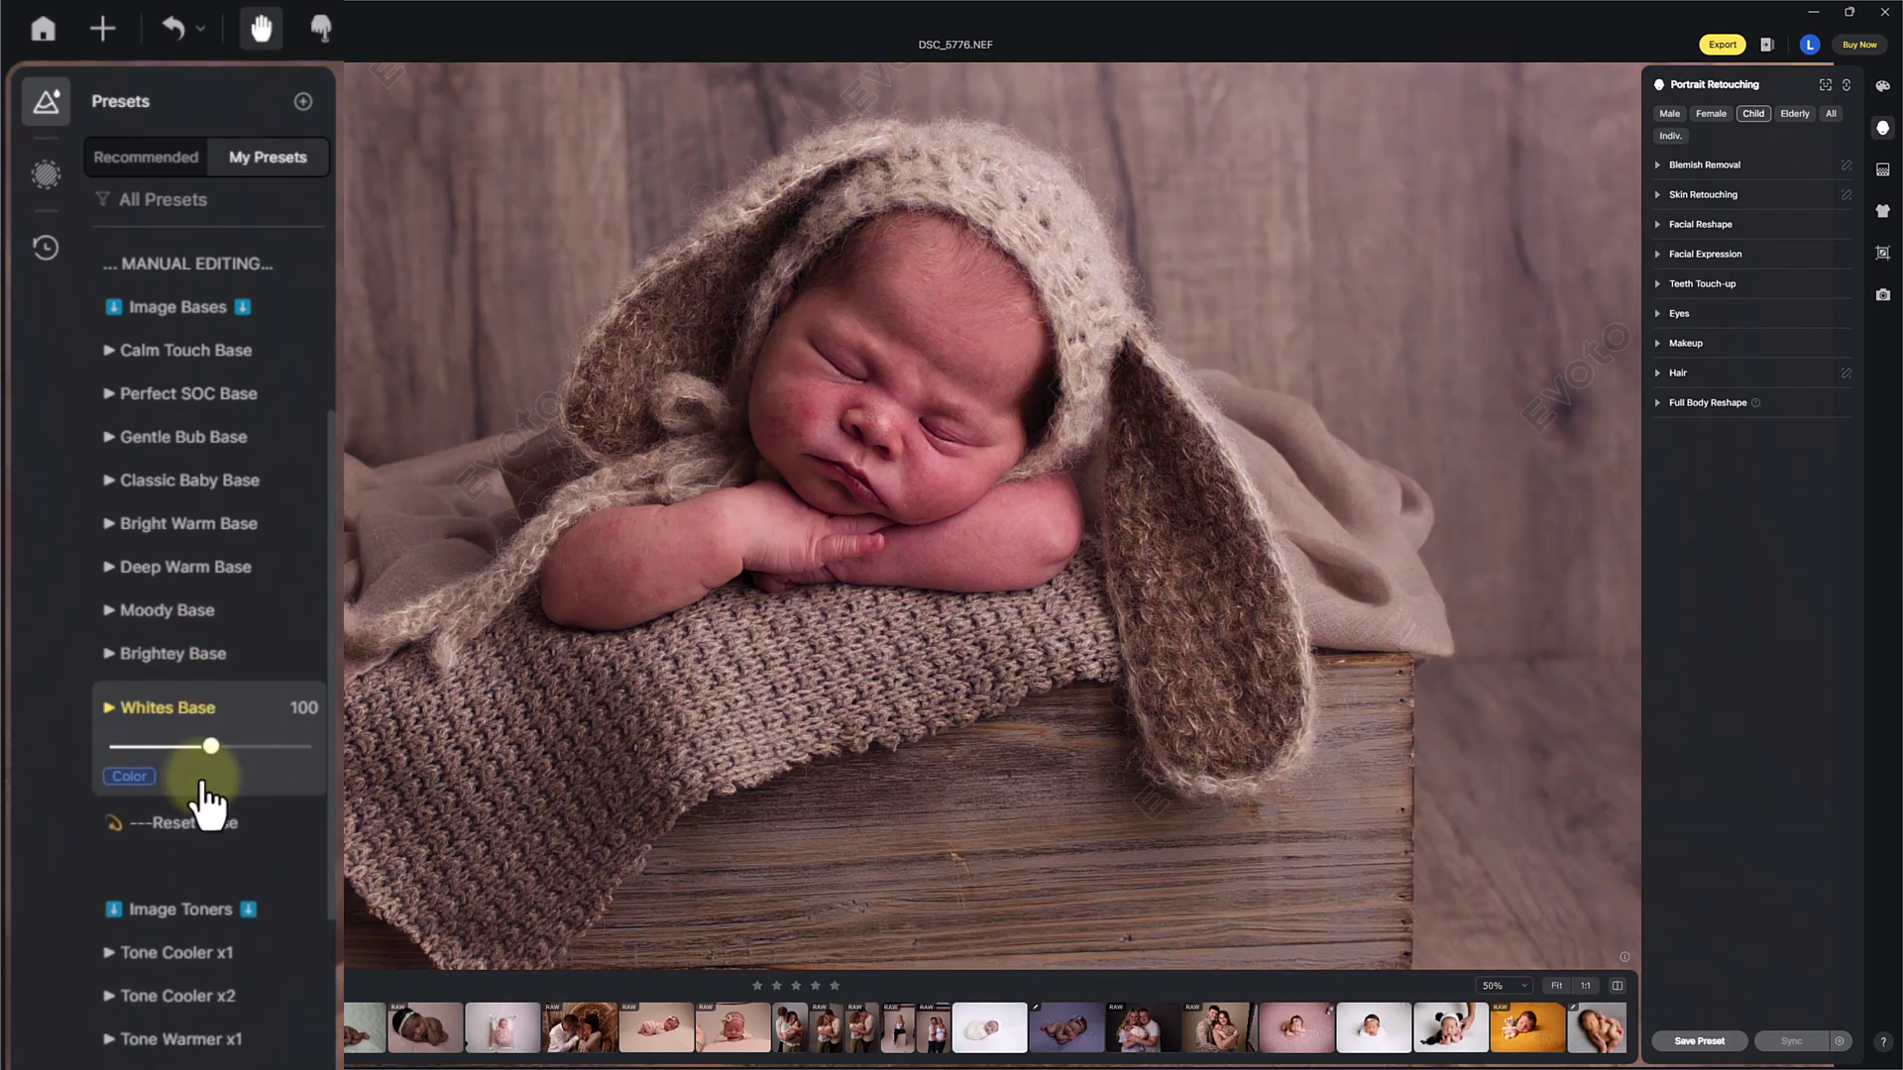
- Reset the base, then reapply Calm Touch Base at strength 87
click(190, 832)
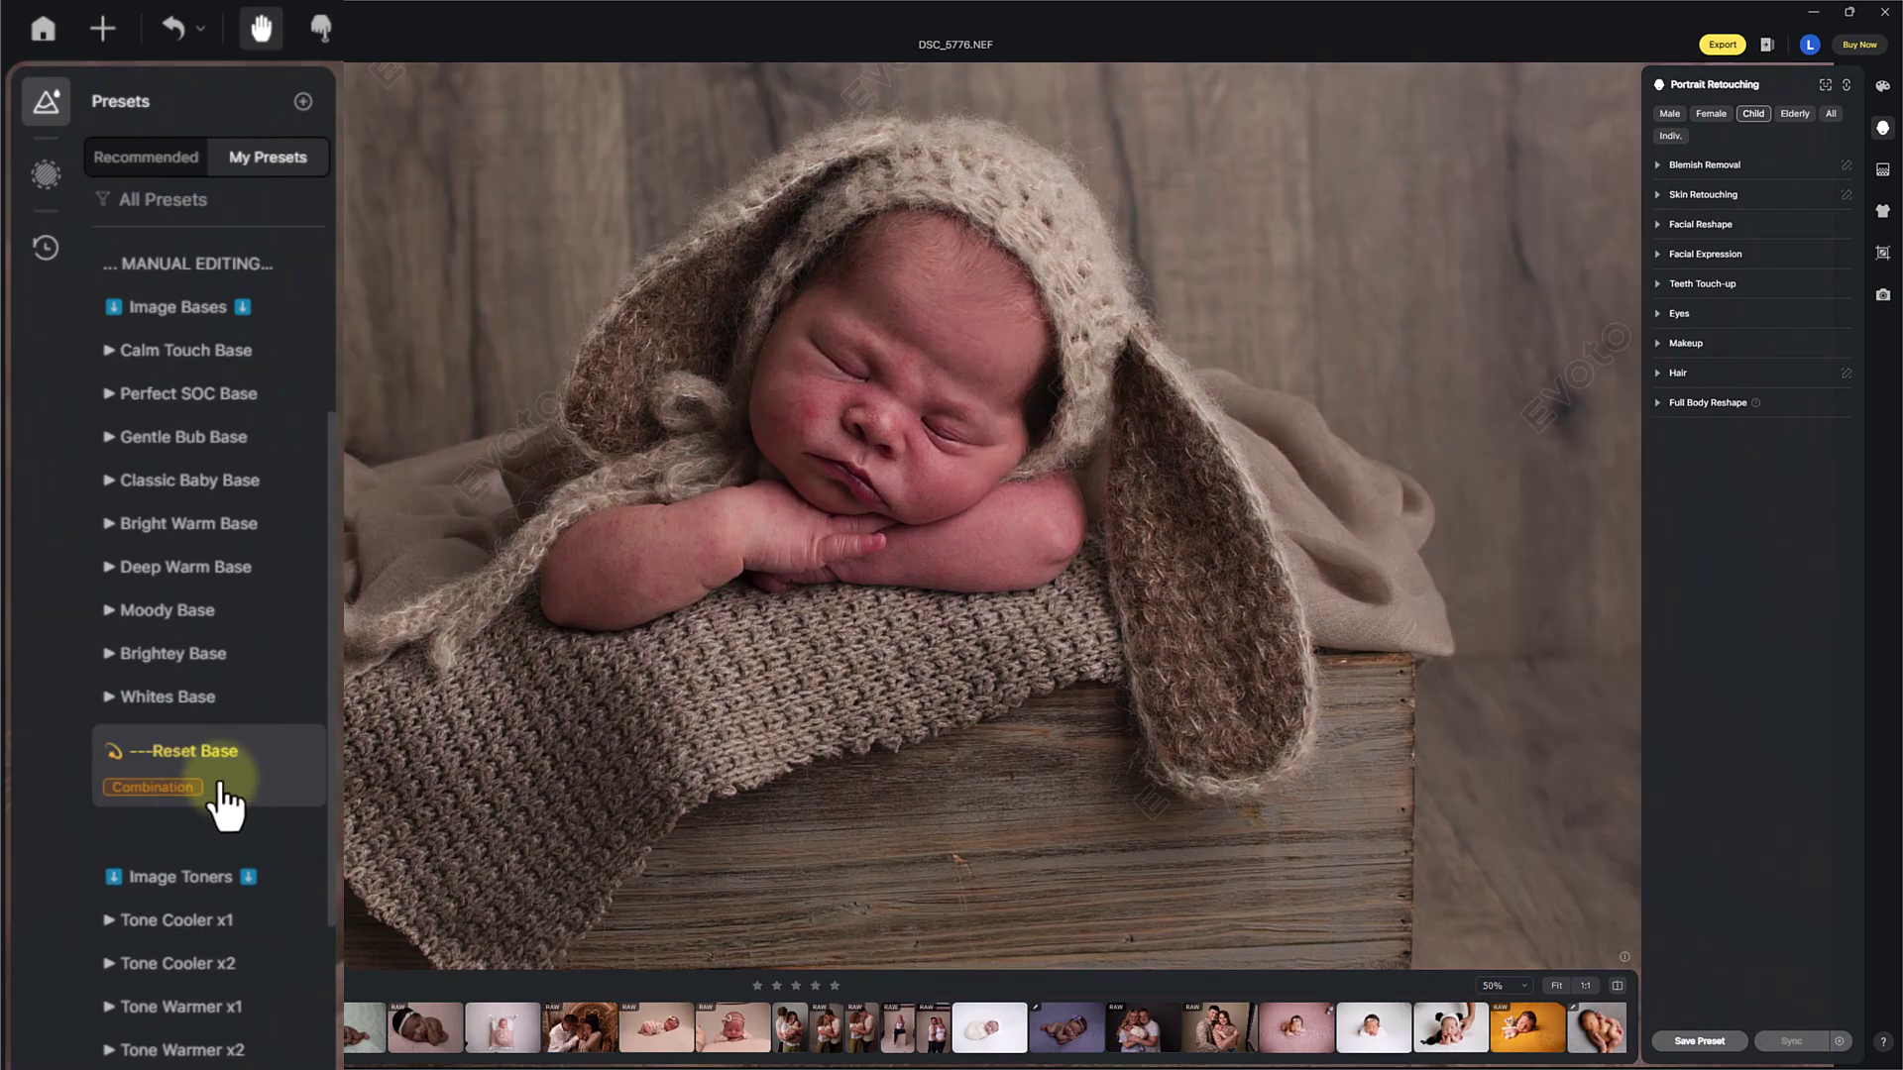
click(235, 357)
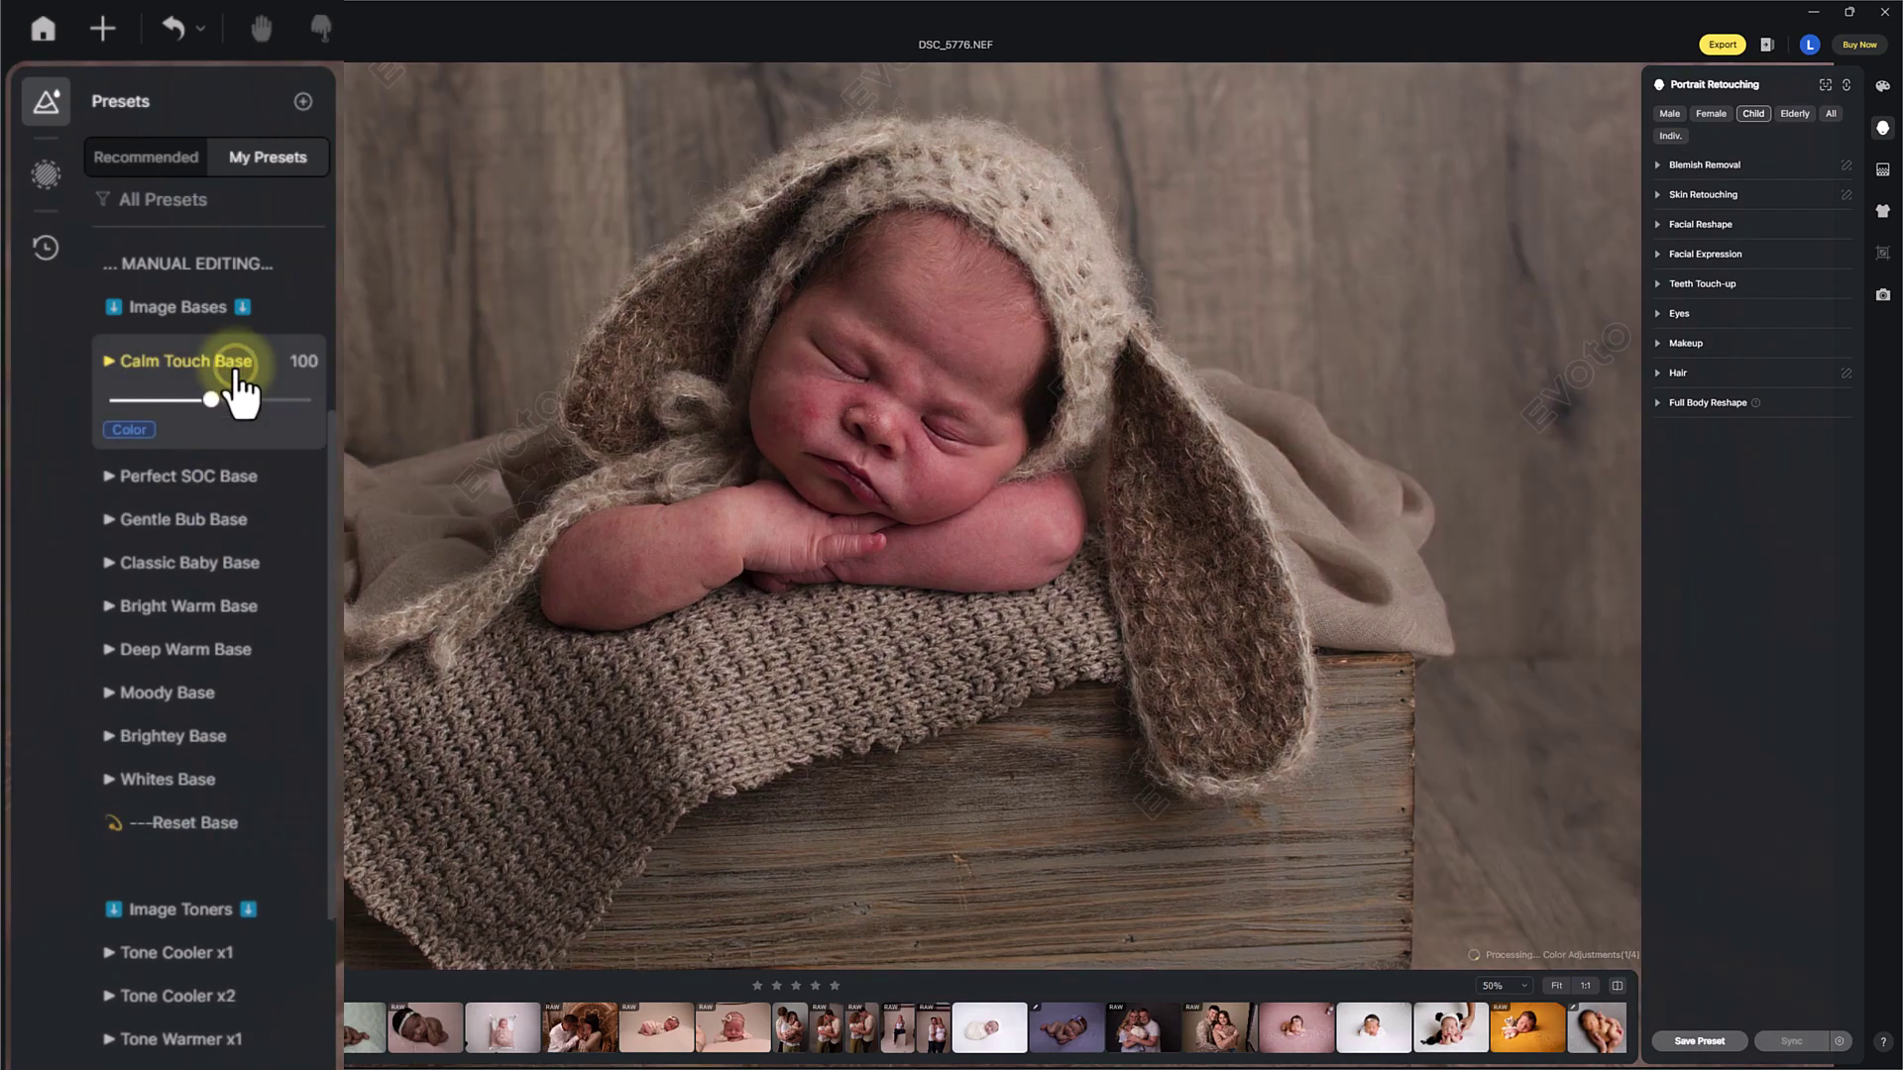
drag(206, 396, 194, 400)
- Apply Tone Warmer x1 from Image Toners, compare with the original, and lower it to 38
drag(329, 428, 324, 627)
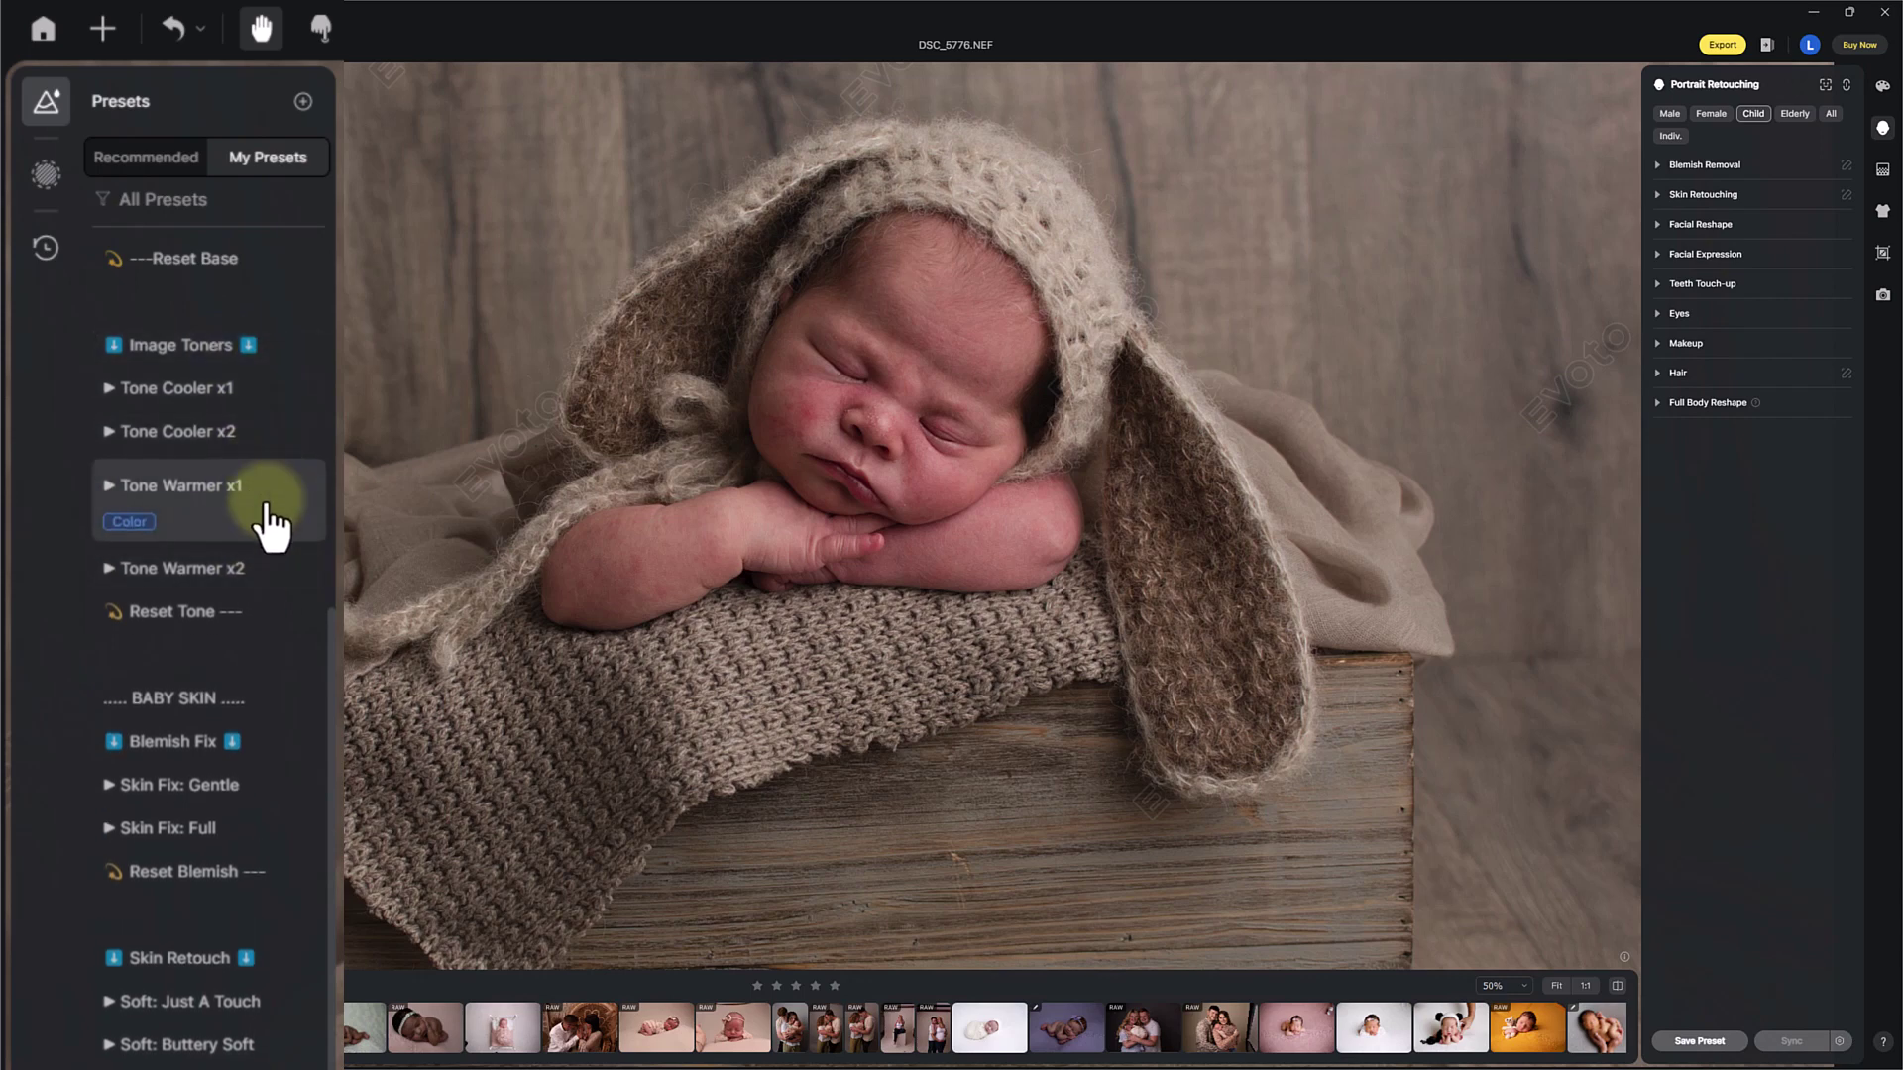
click(266, 525)
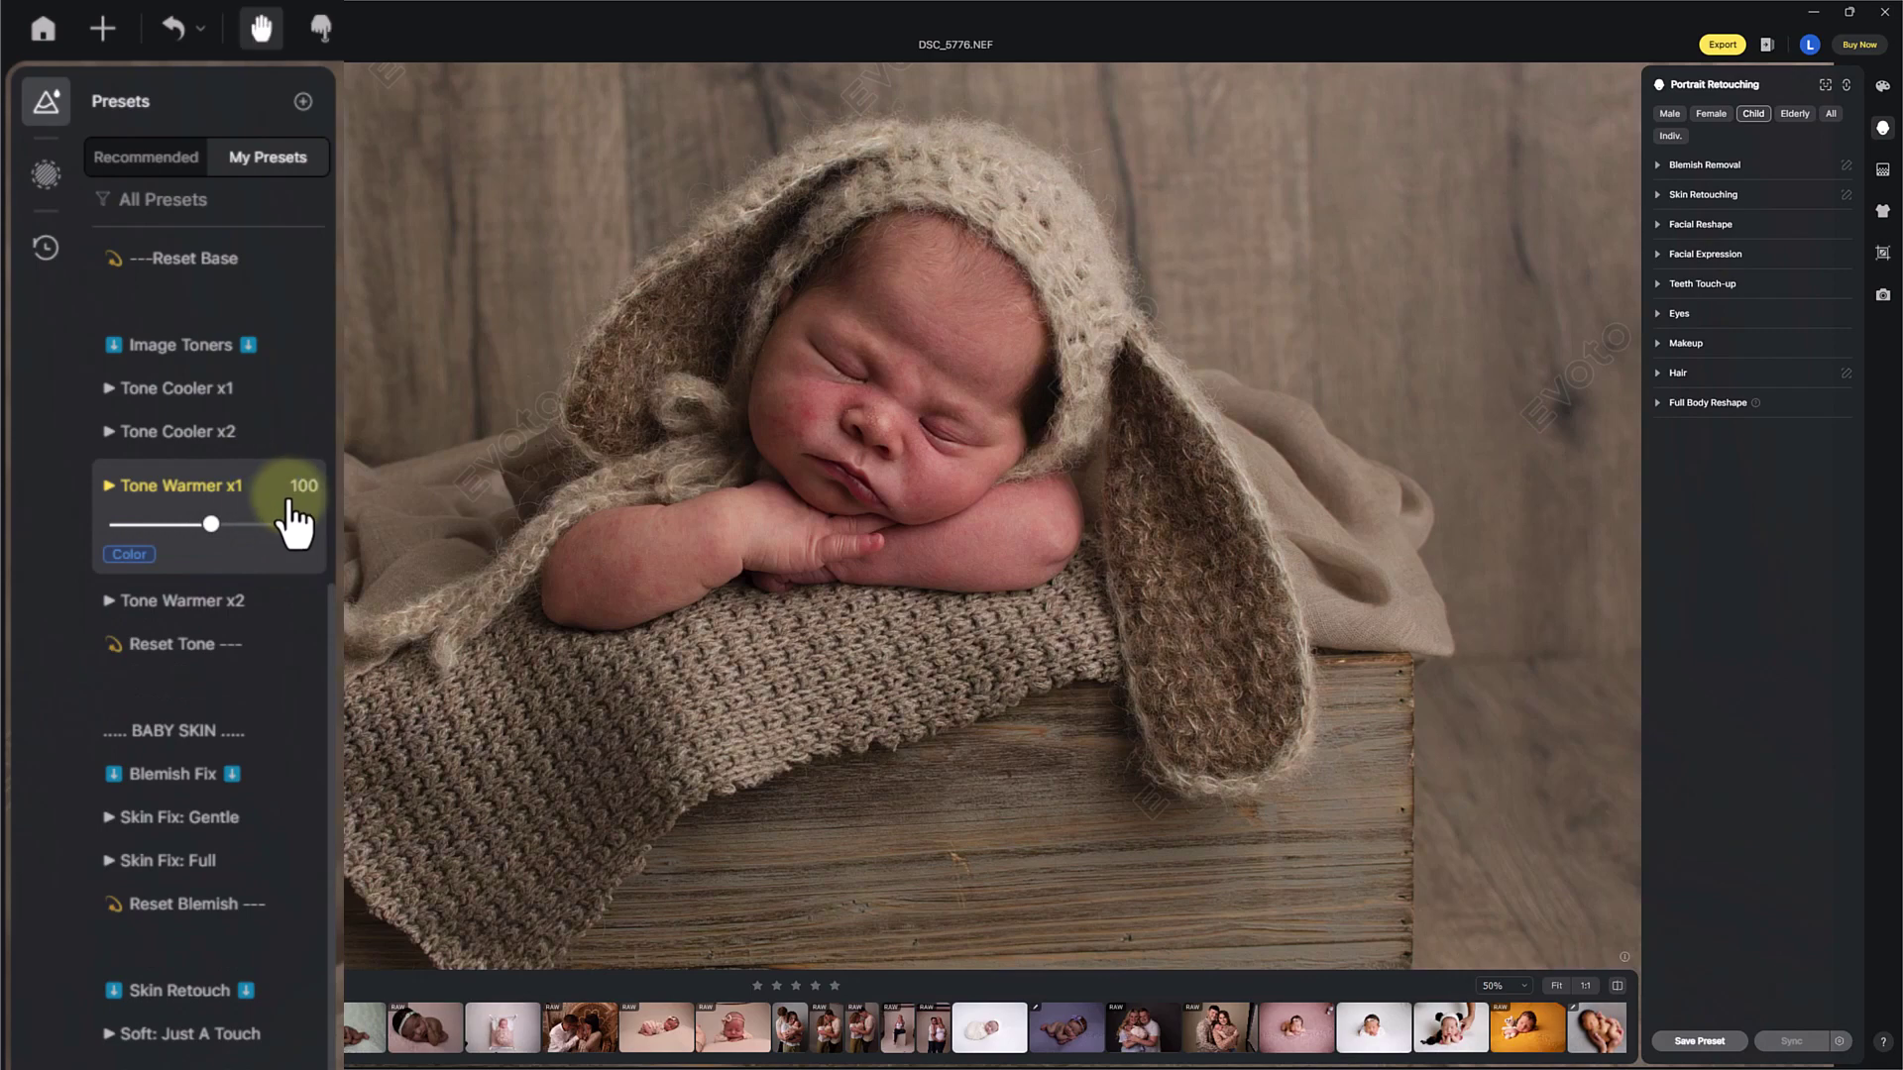
click(1615, 987)
drag(213, 524, 146, 521)
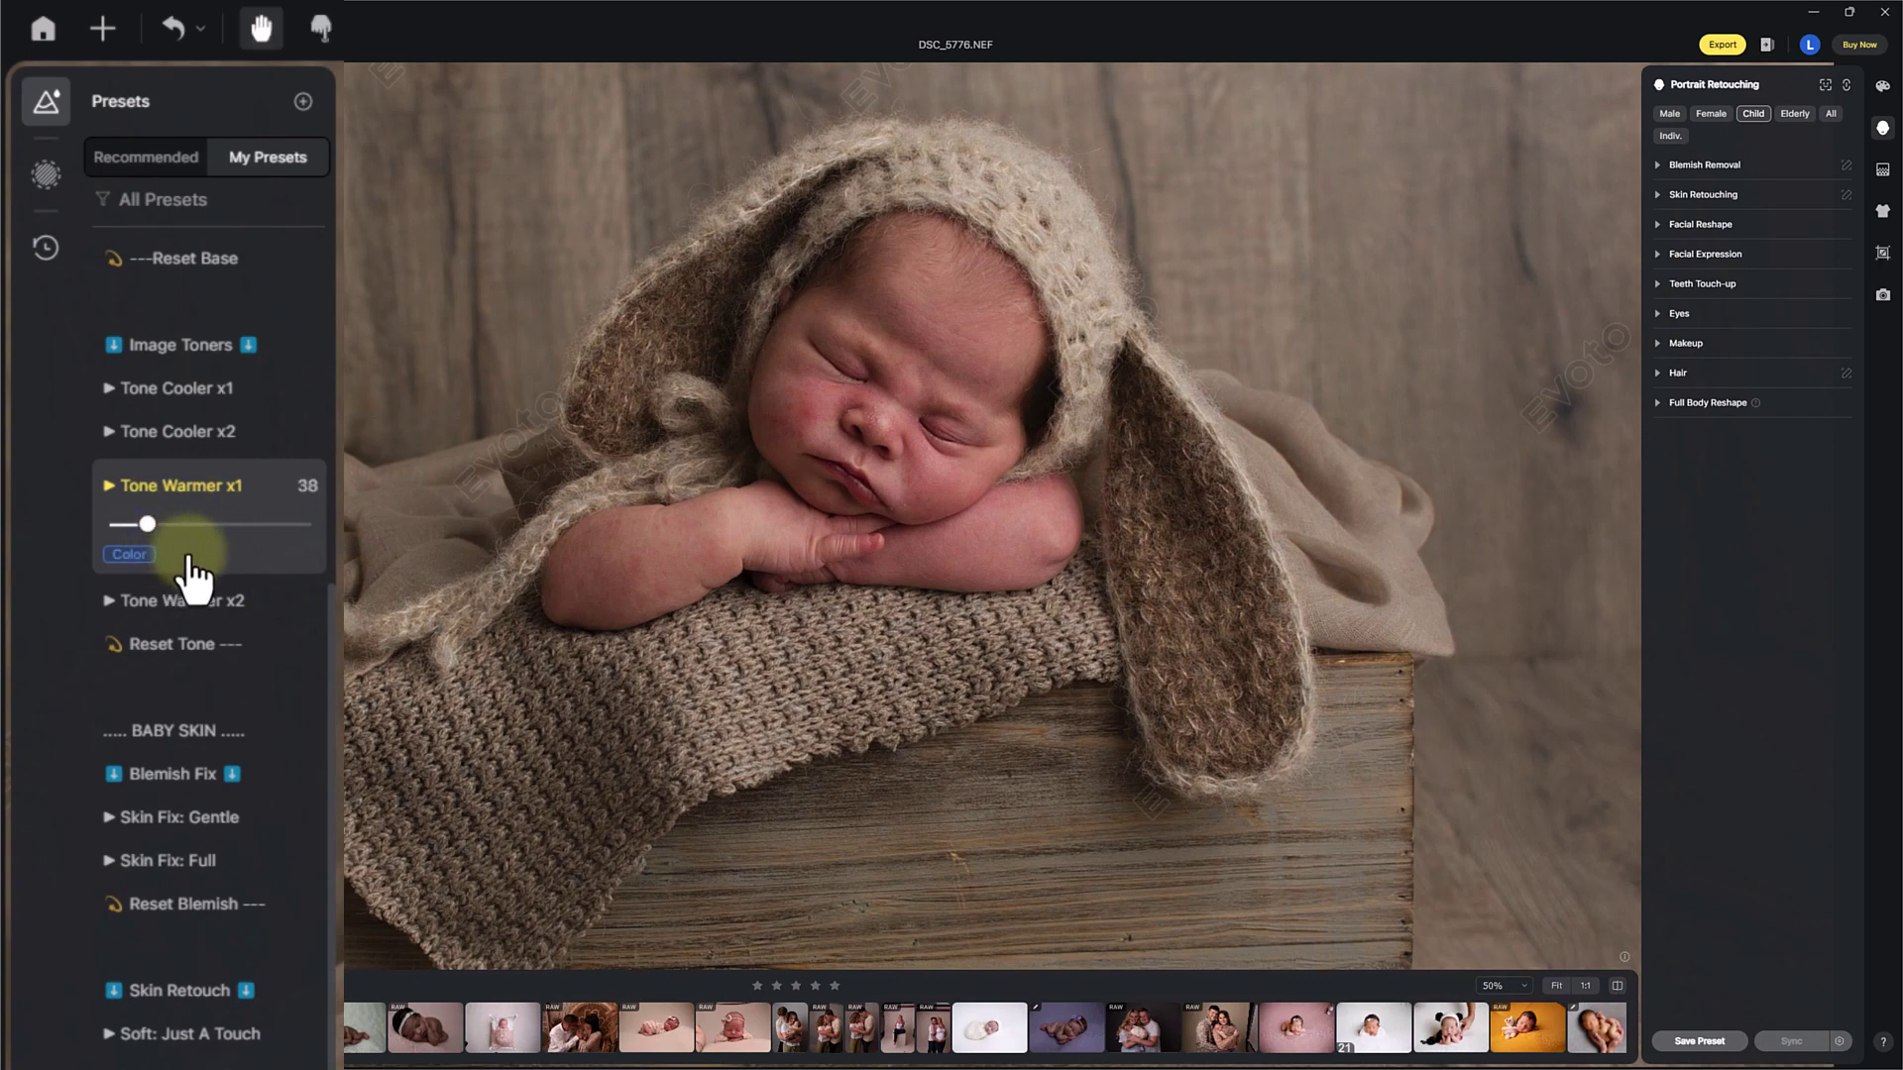
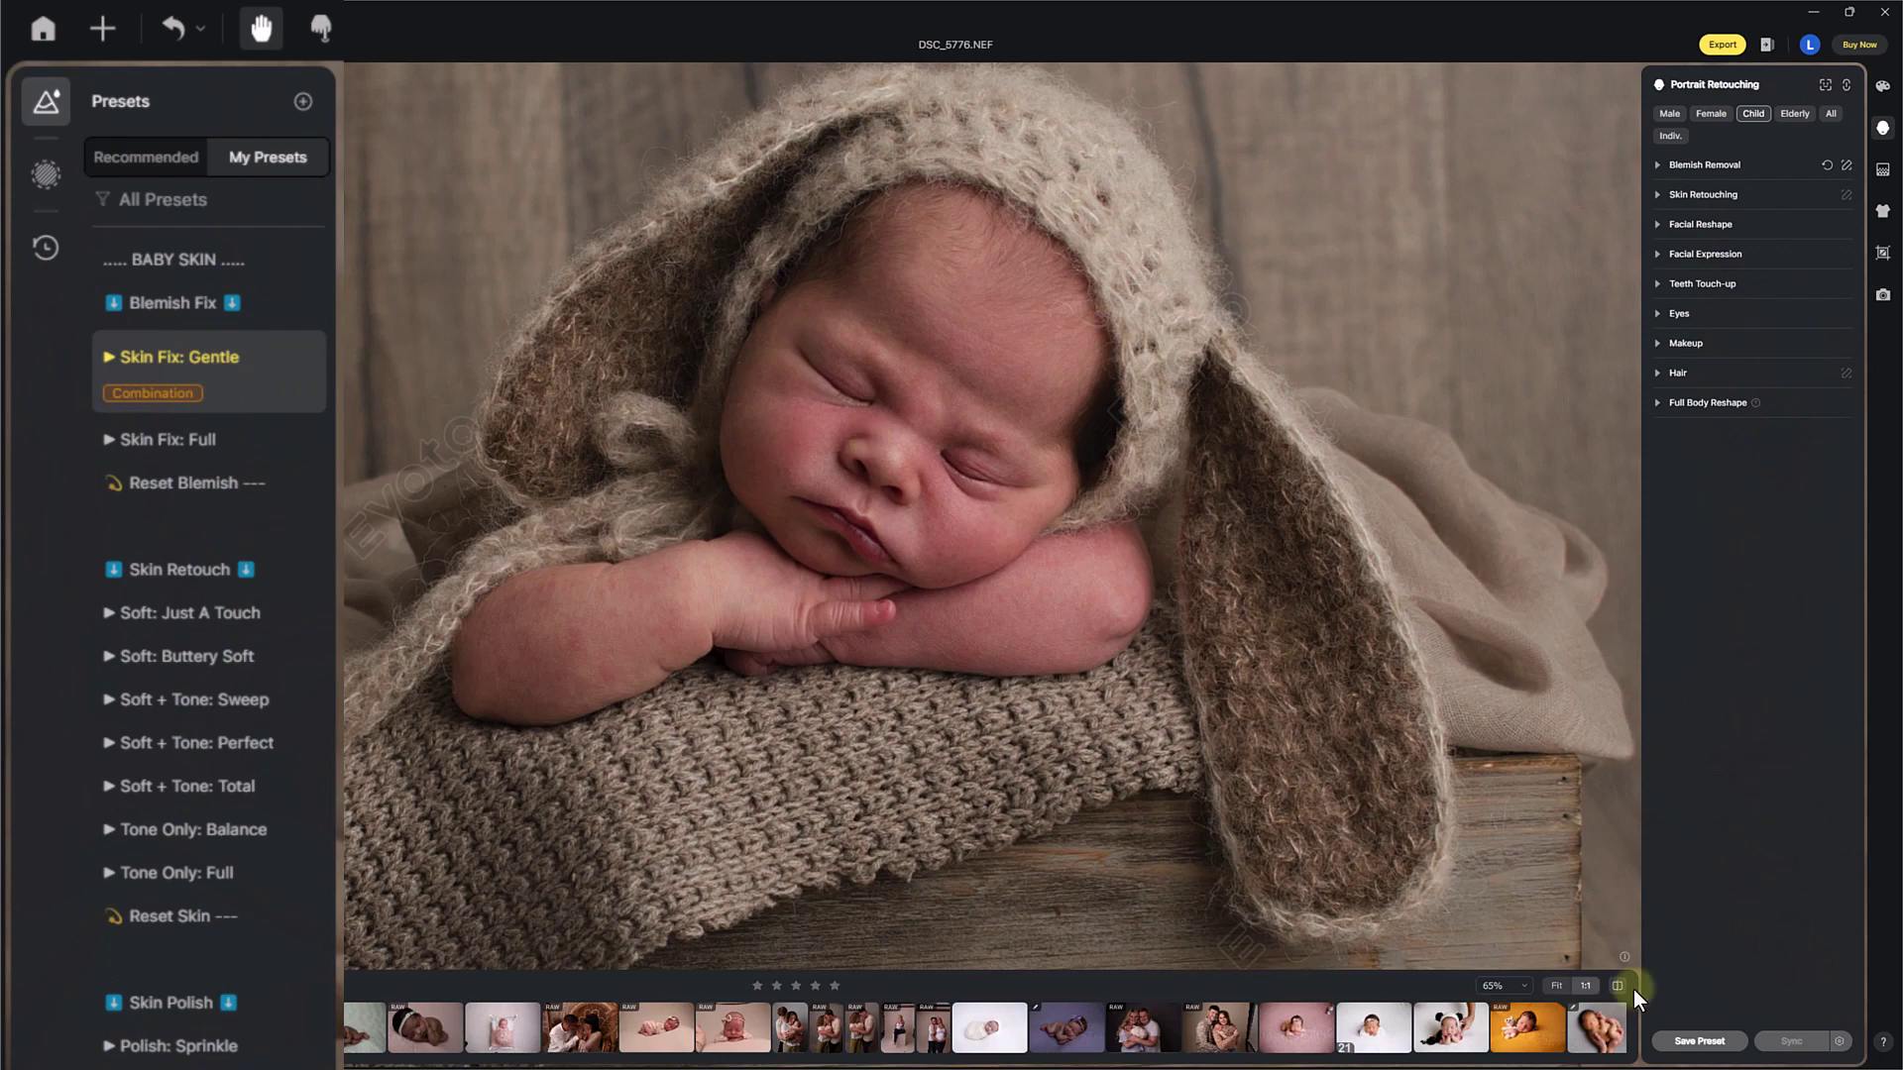
- Apply the Skin Fix: Full preset and inspect the baby's face at 100% zoom
click(892, 510)
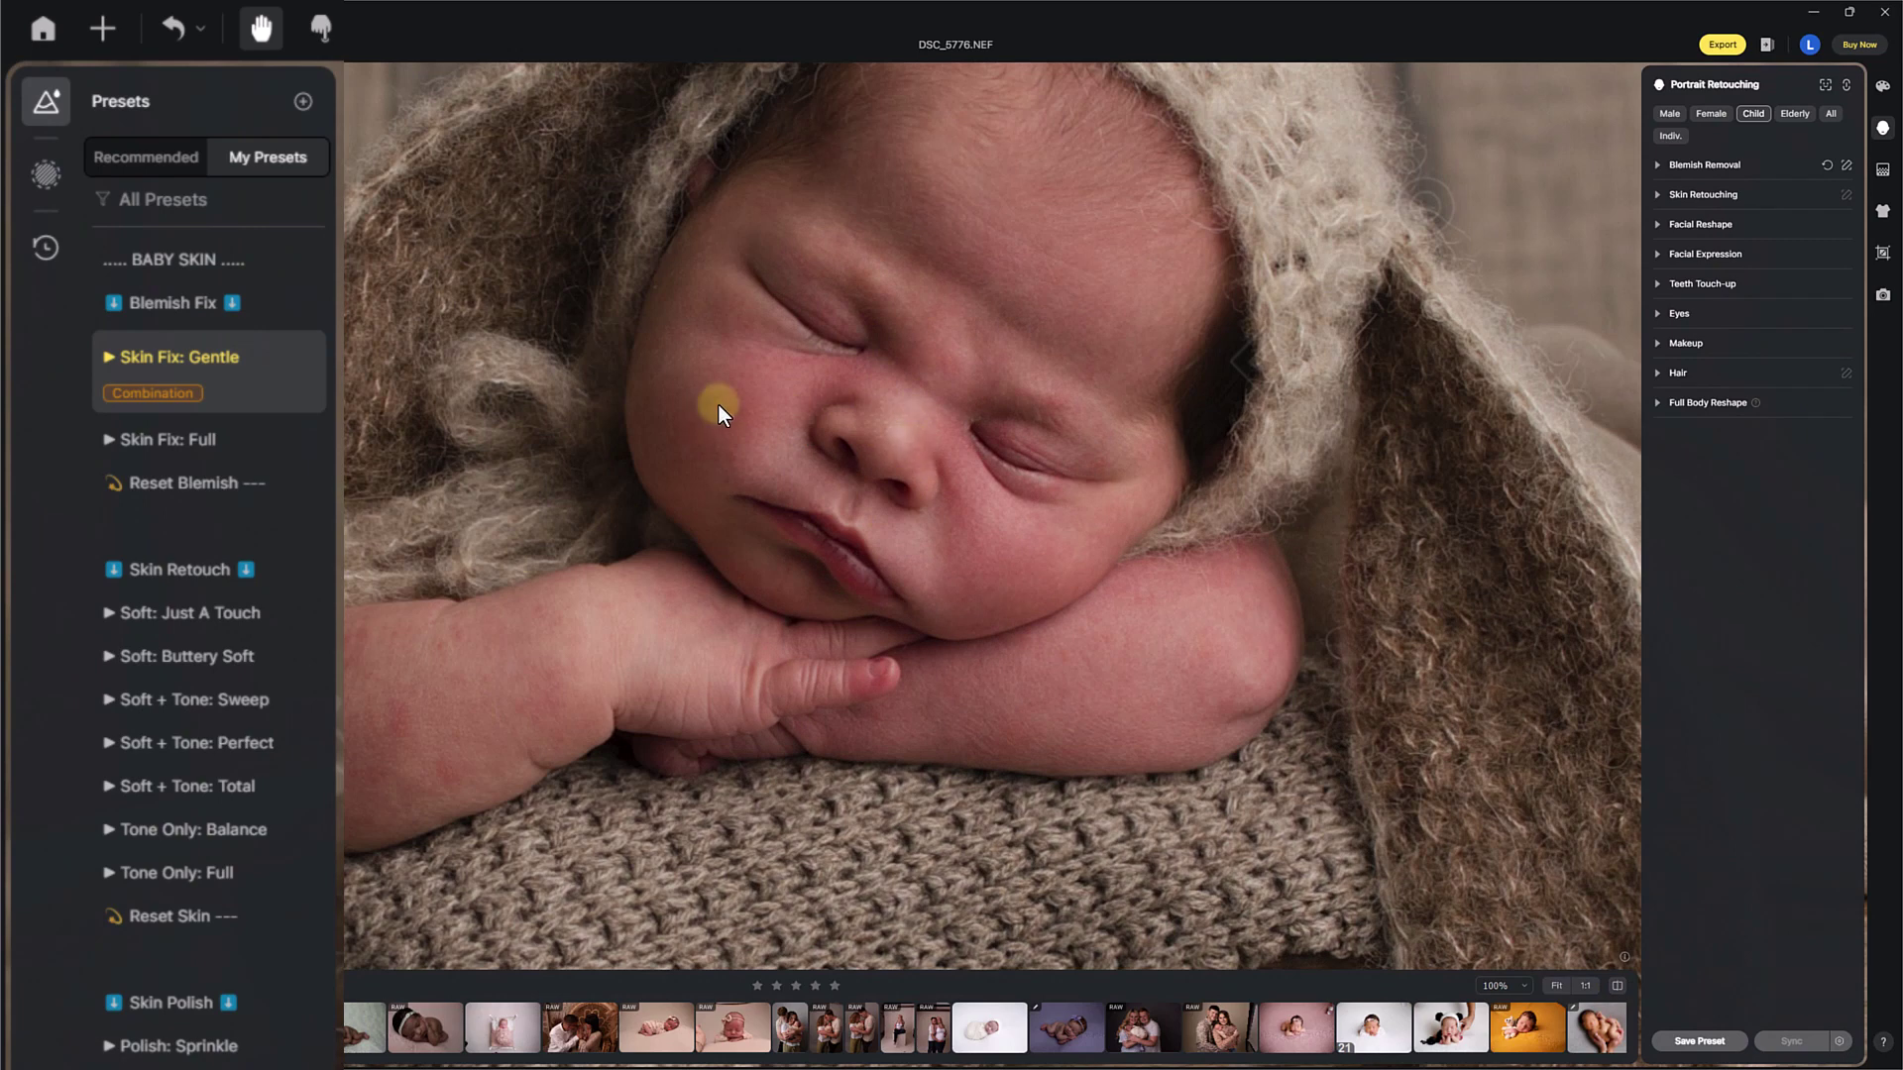
click(234, 448)
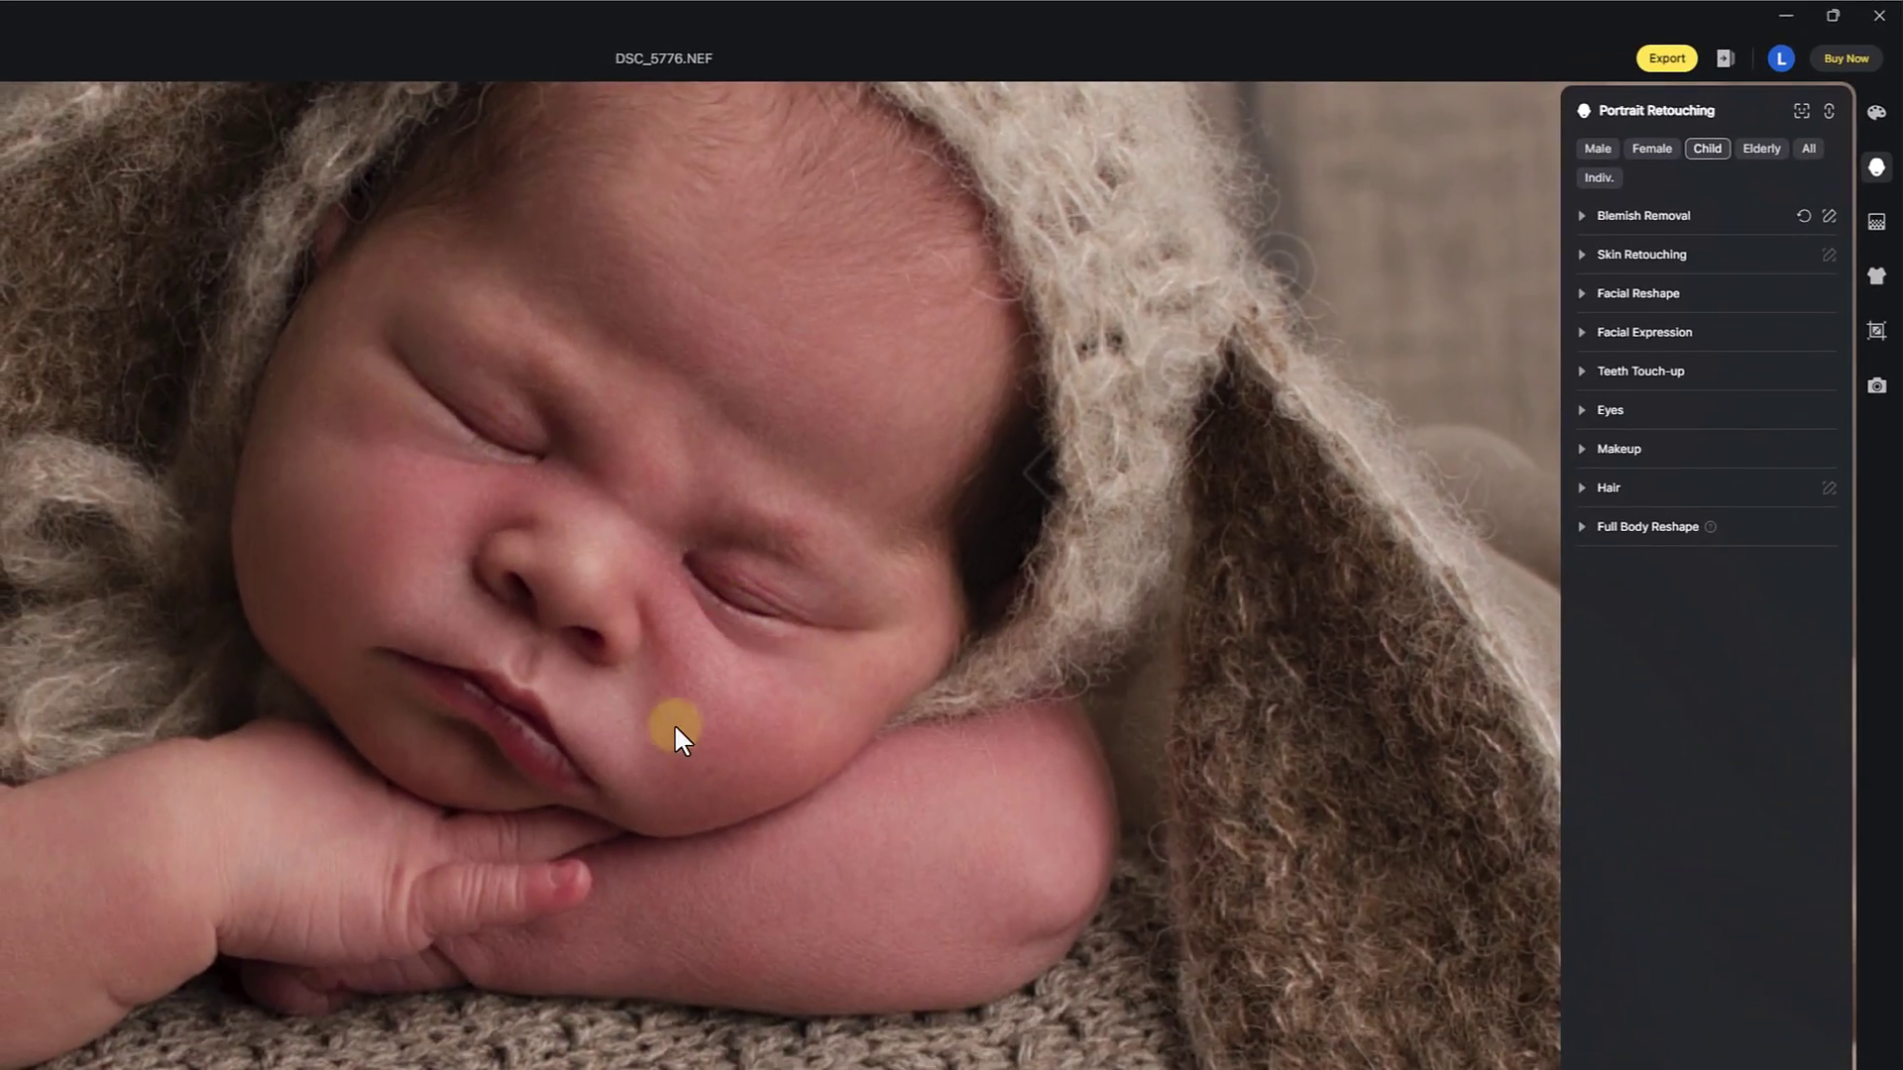
drag(655, 700, 667, 629)
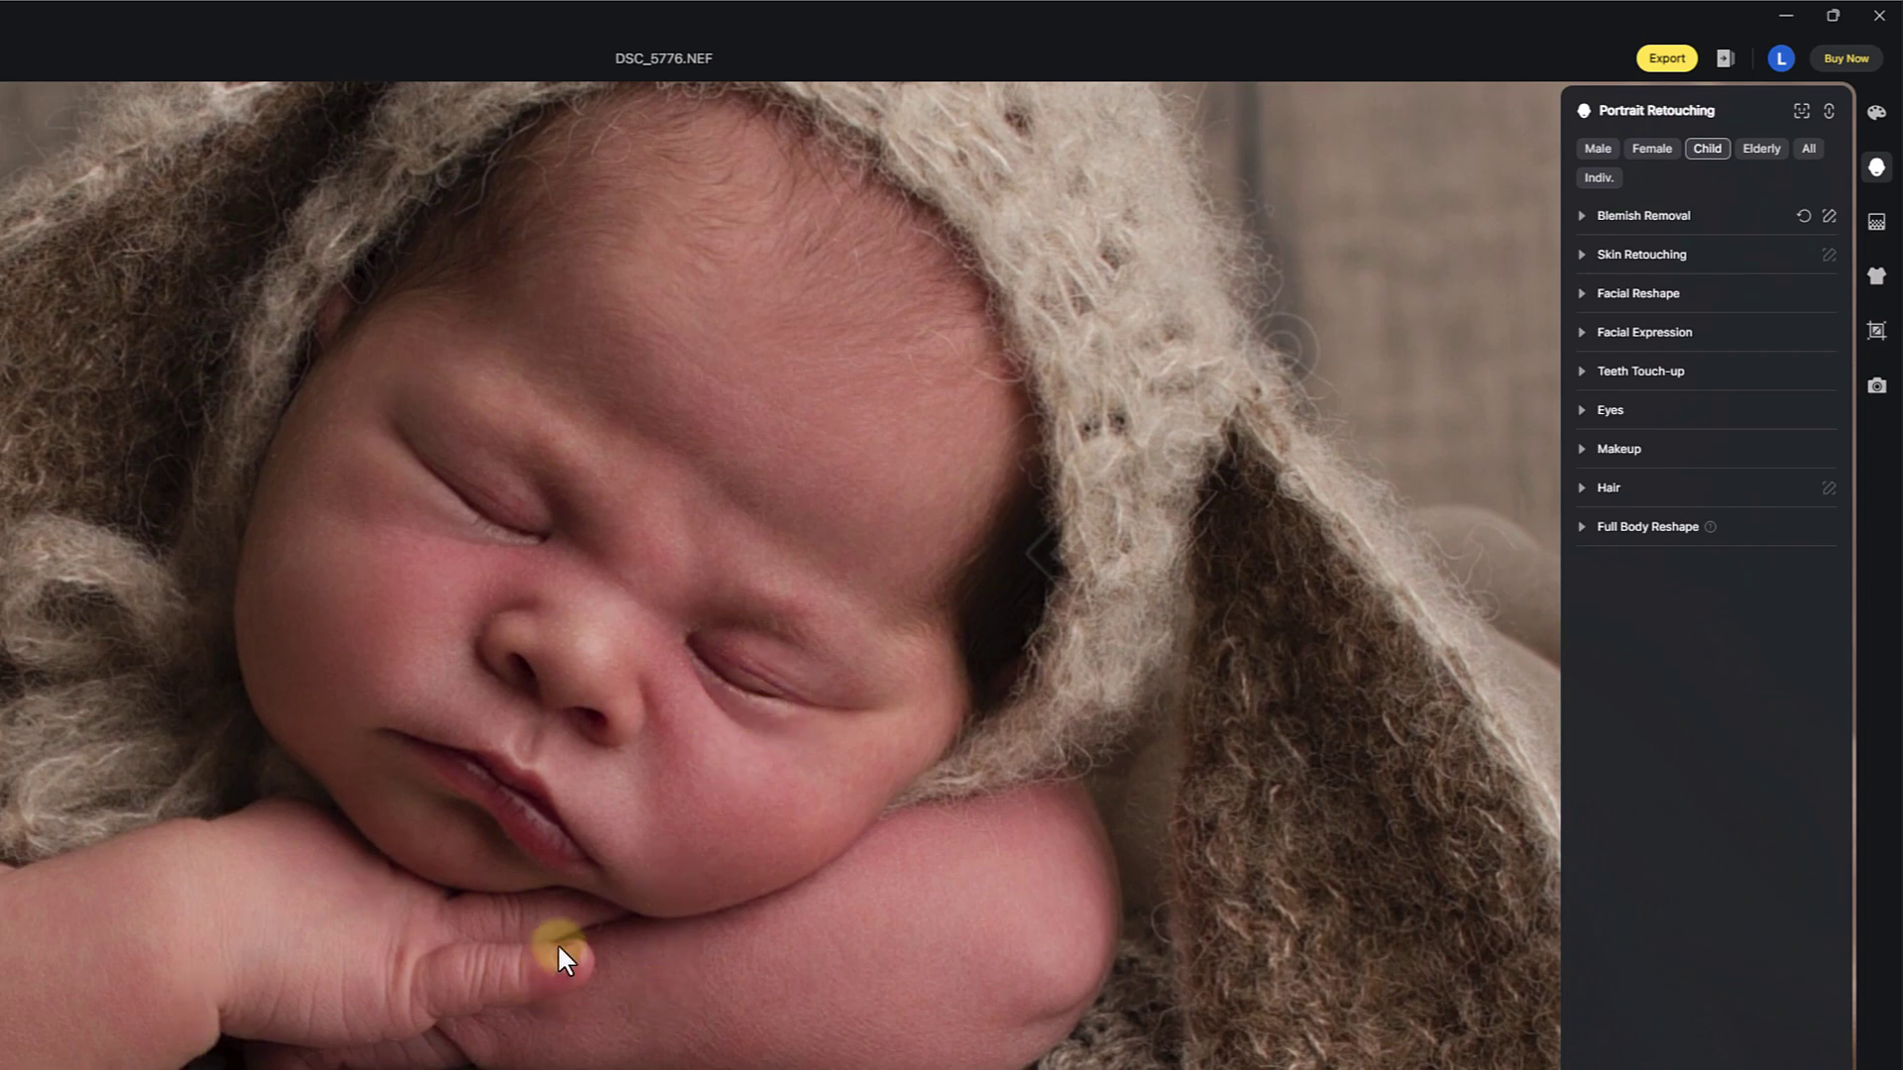
drag(730, 883, 740, 892)
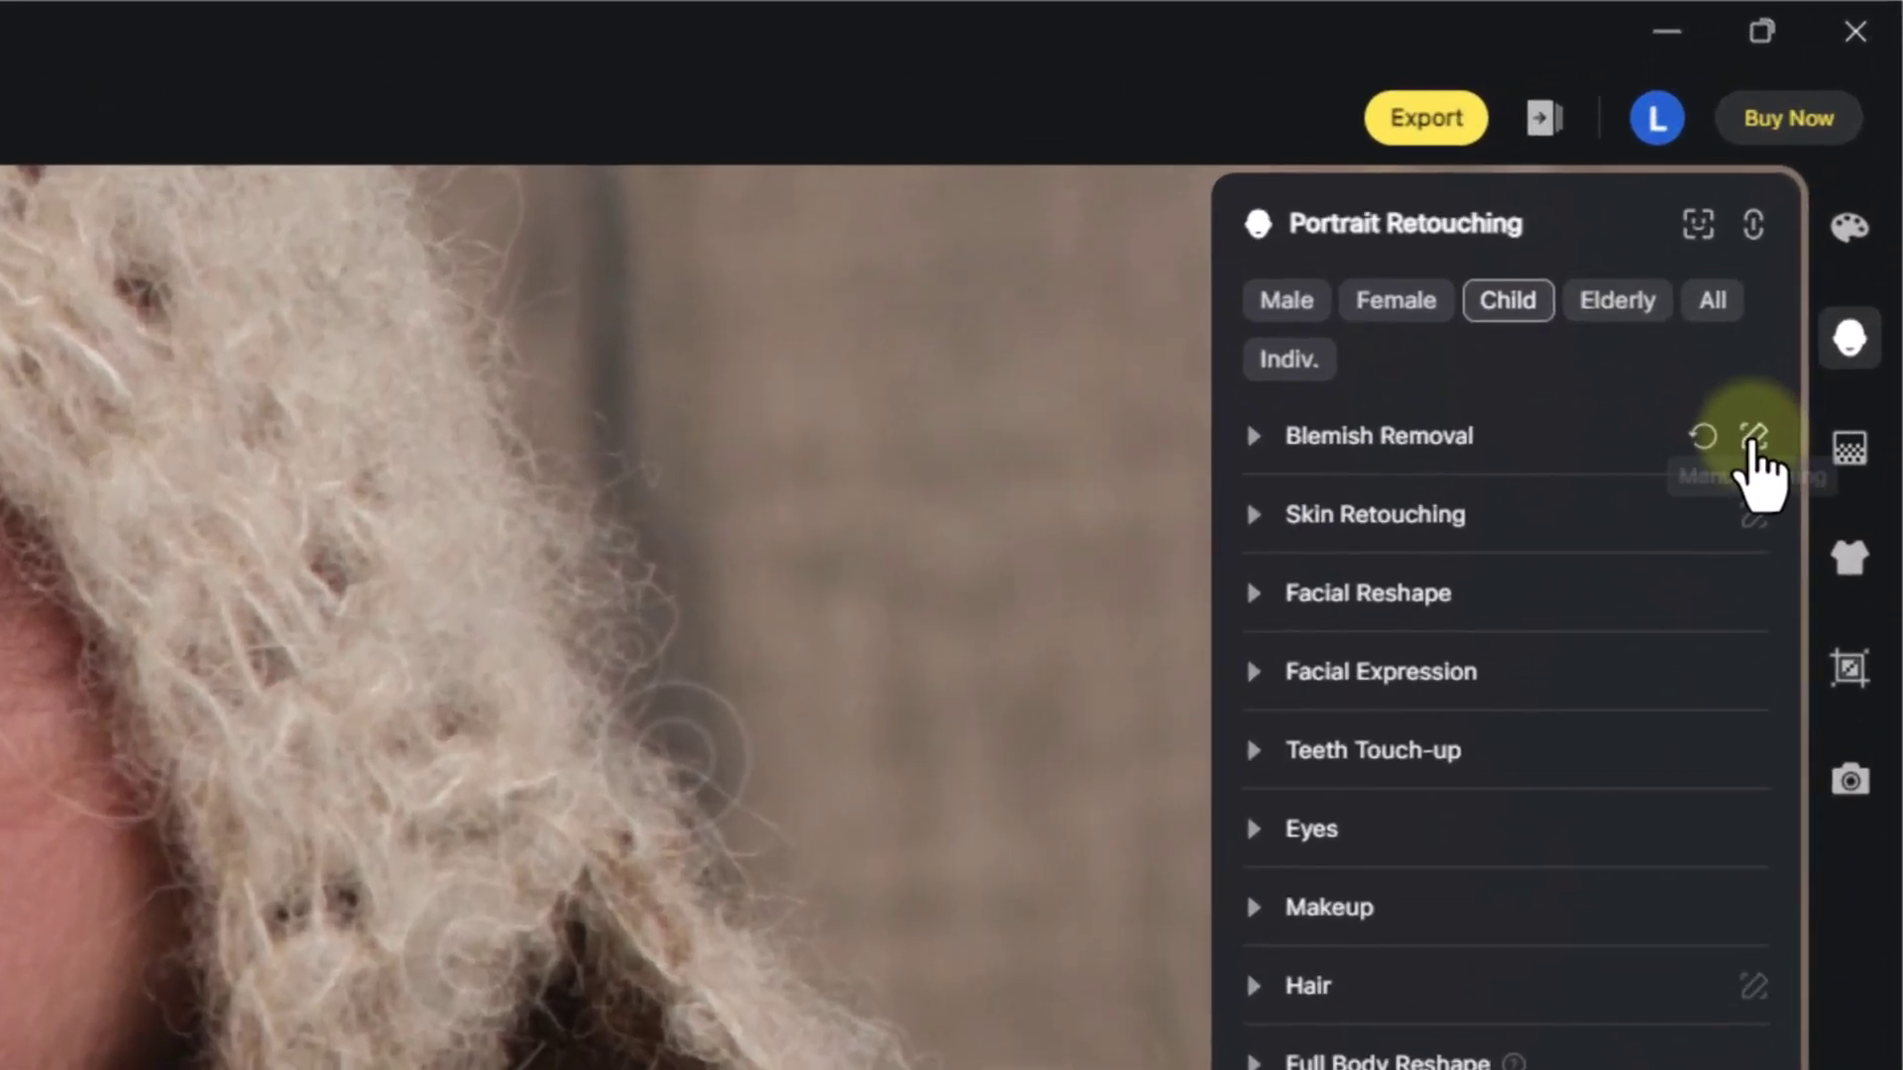
- Erase the blemish mask over the baby's nose with brush size 90 and opacity 98, then commit
click(1753, 436)
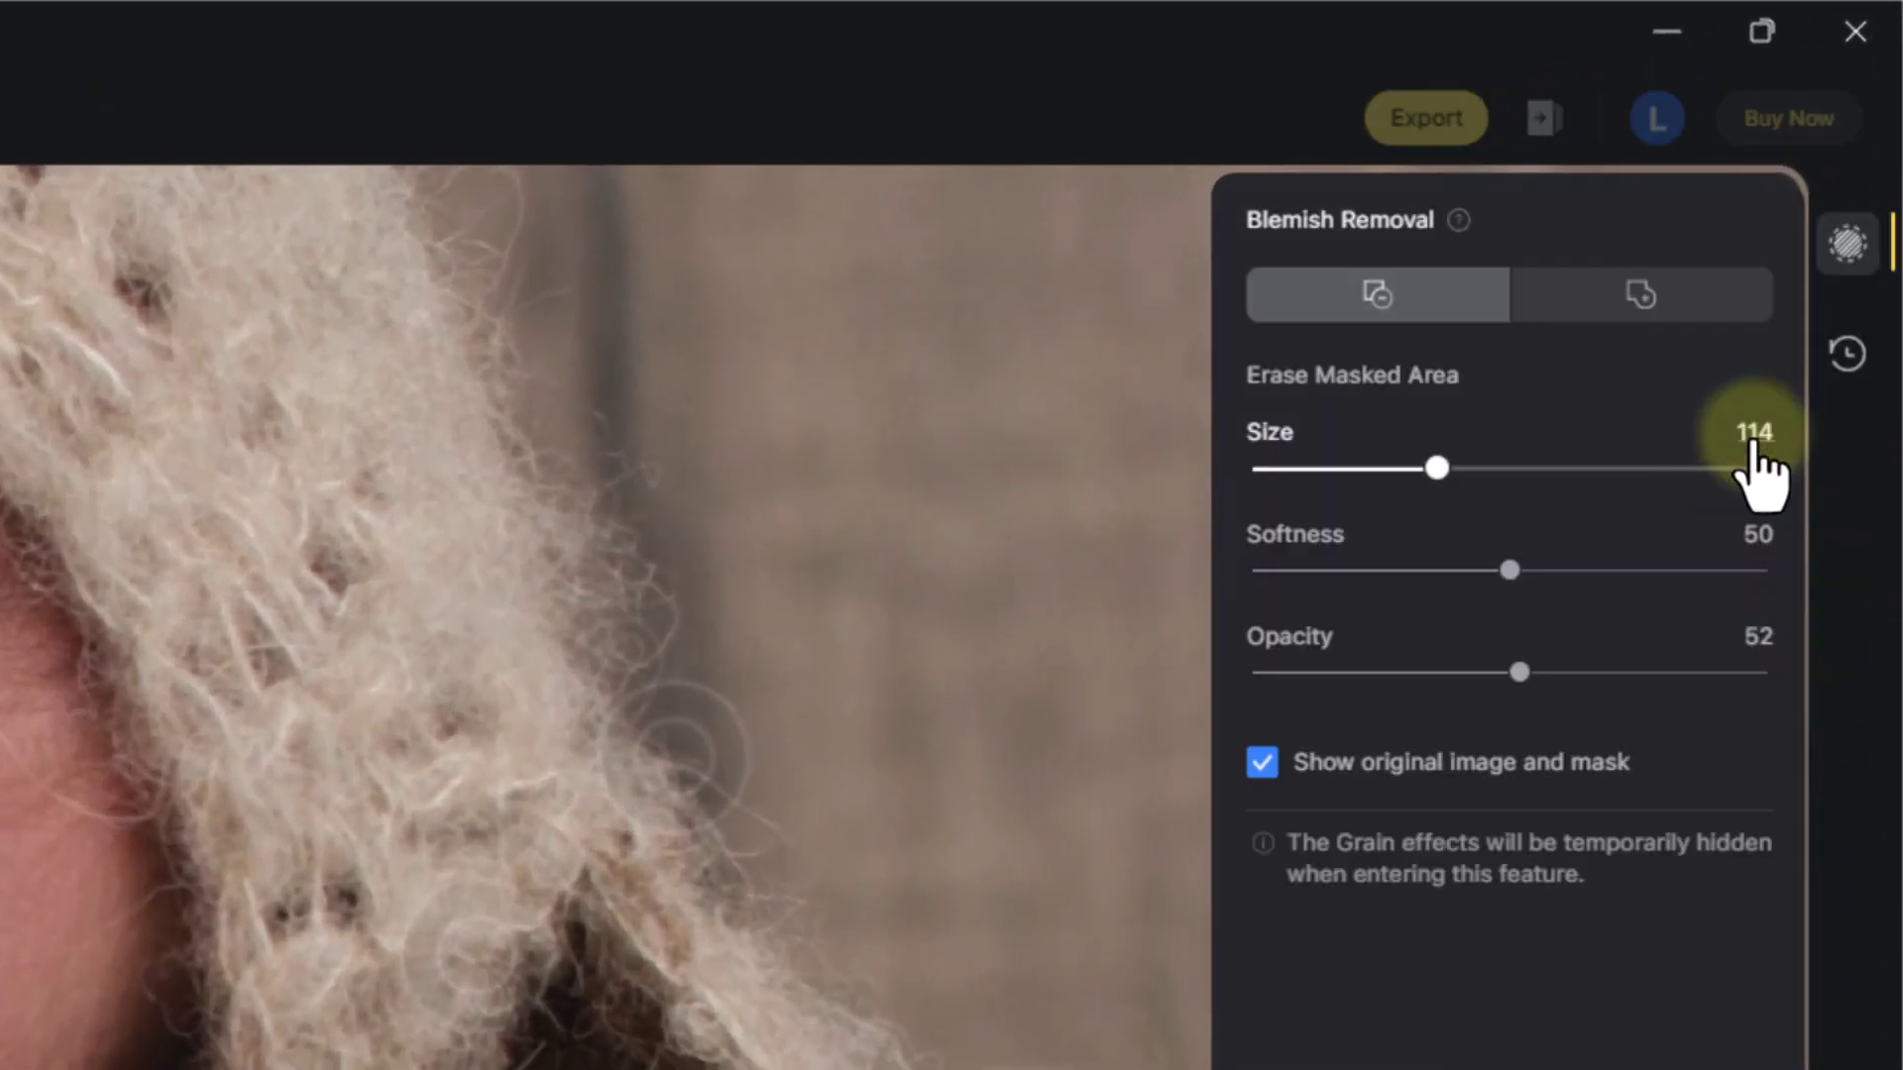
click(1372, 298)
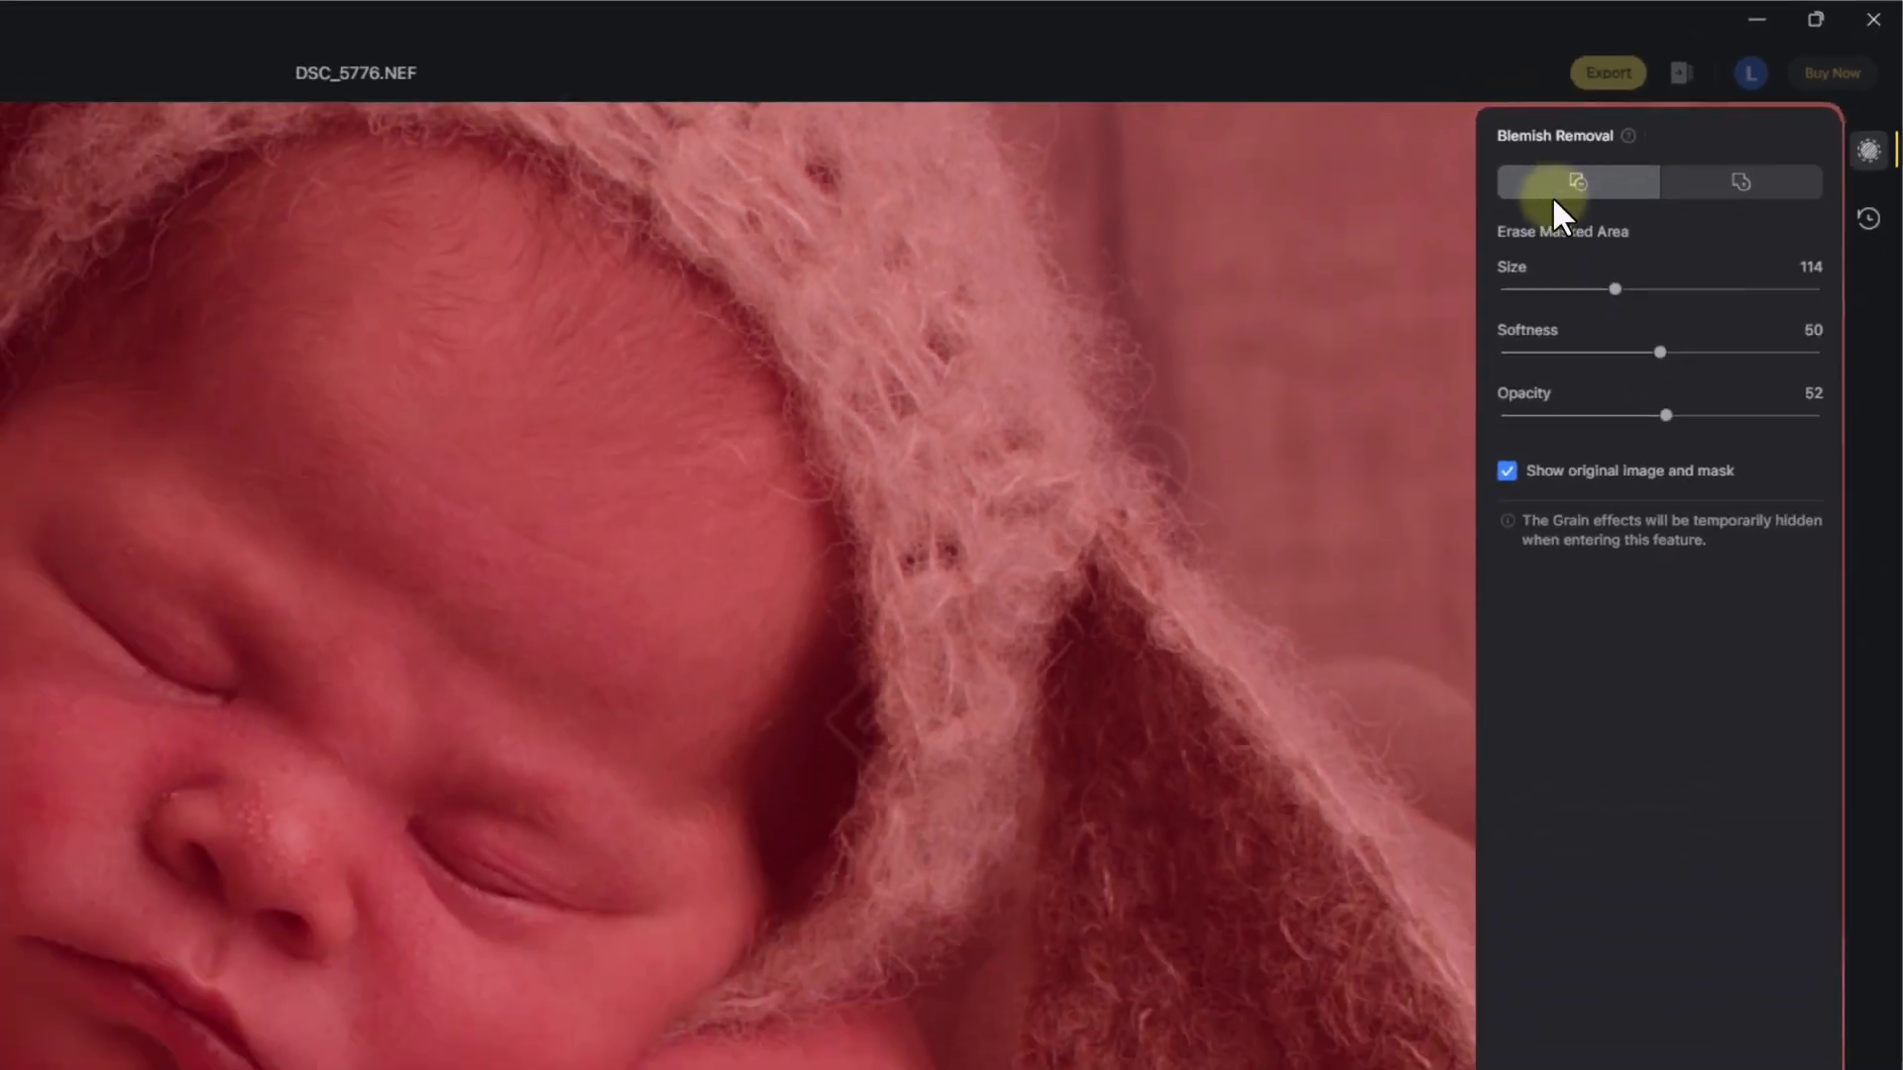
scroll(654, 706, down, 4)
scroll(671, 730, up, 5)
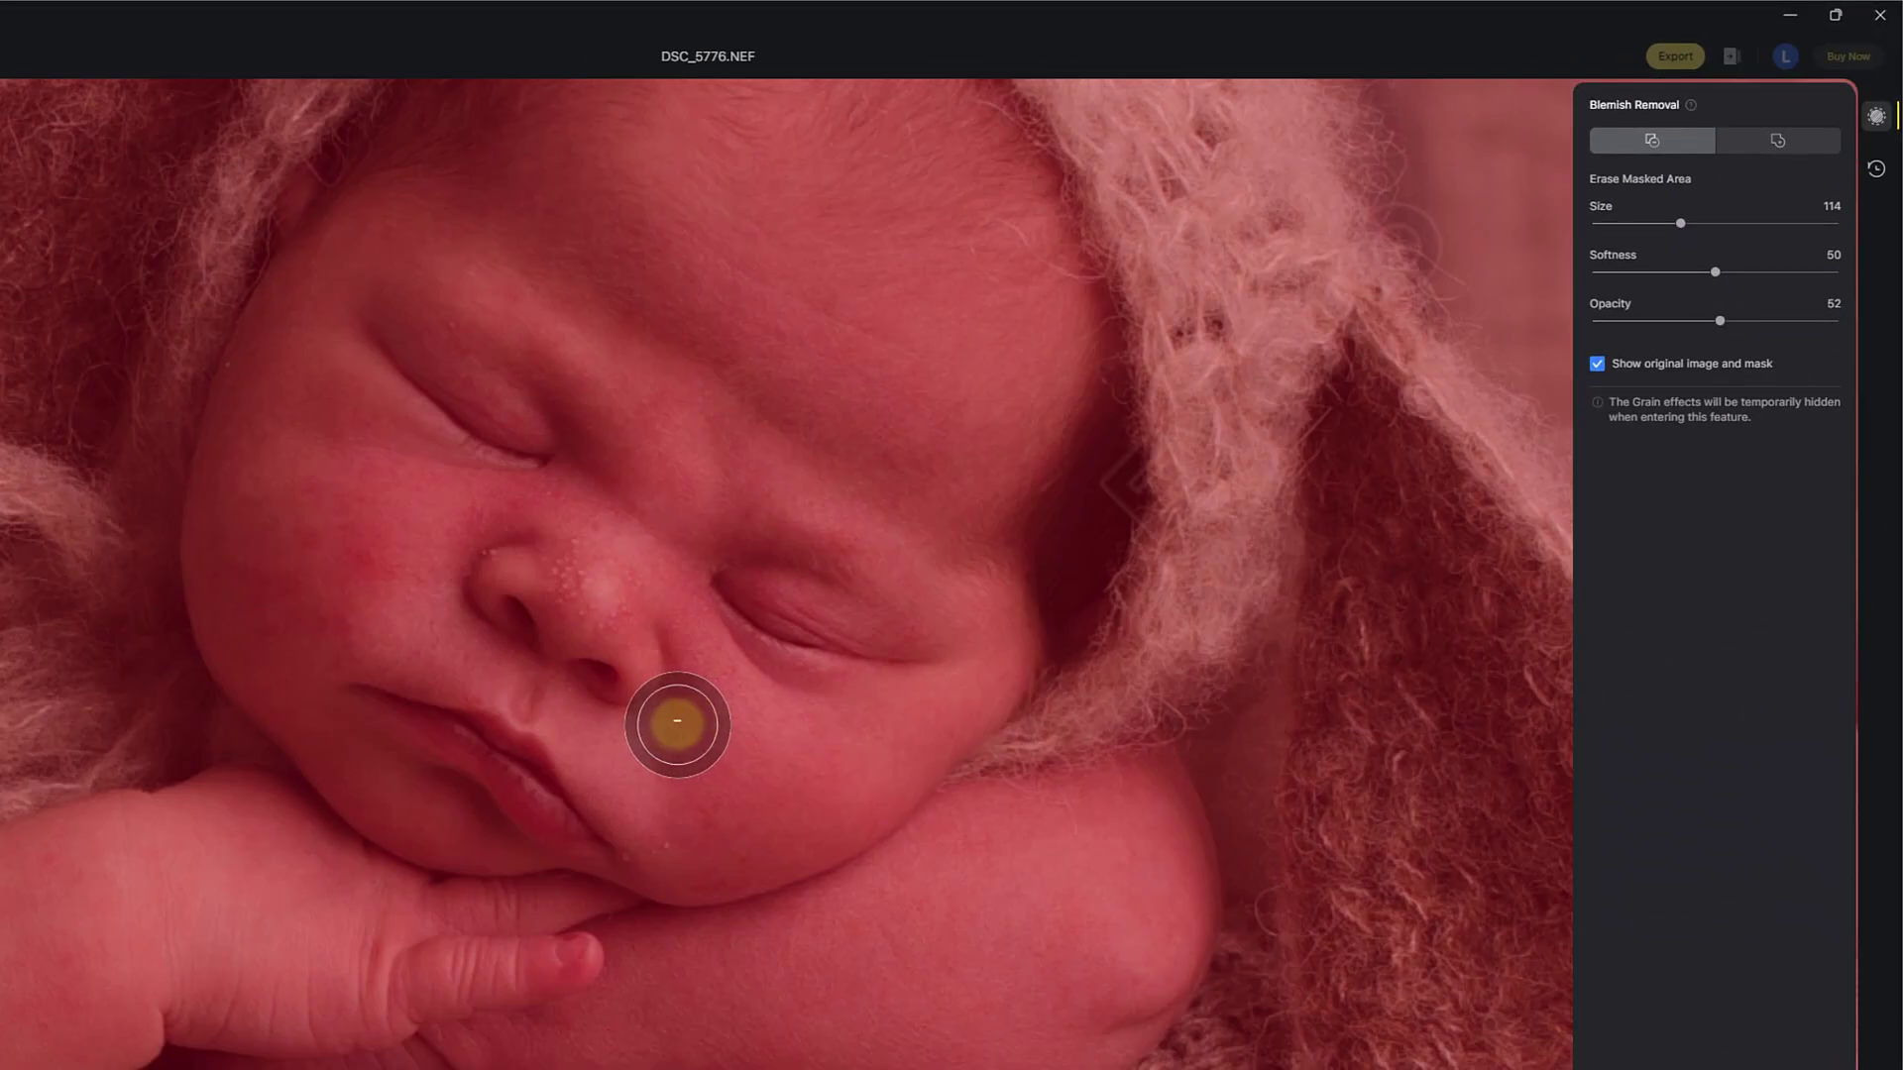
drag(1680, 224, 1660, 223)
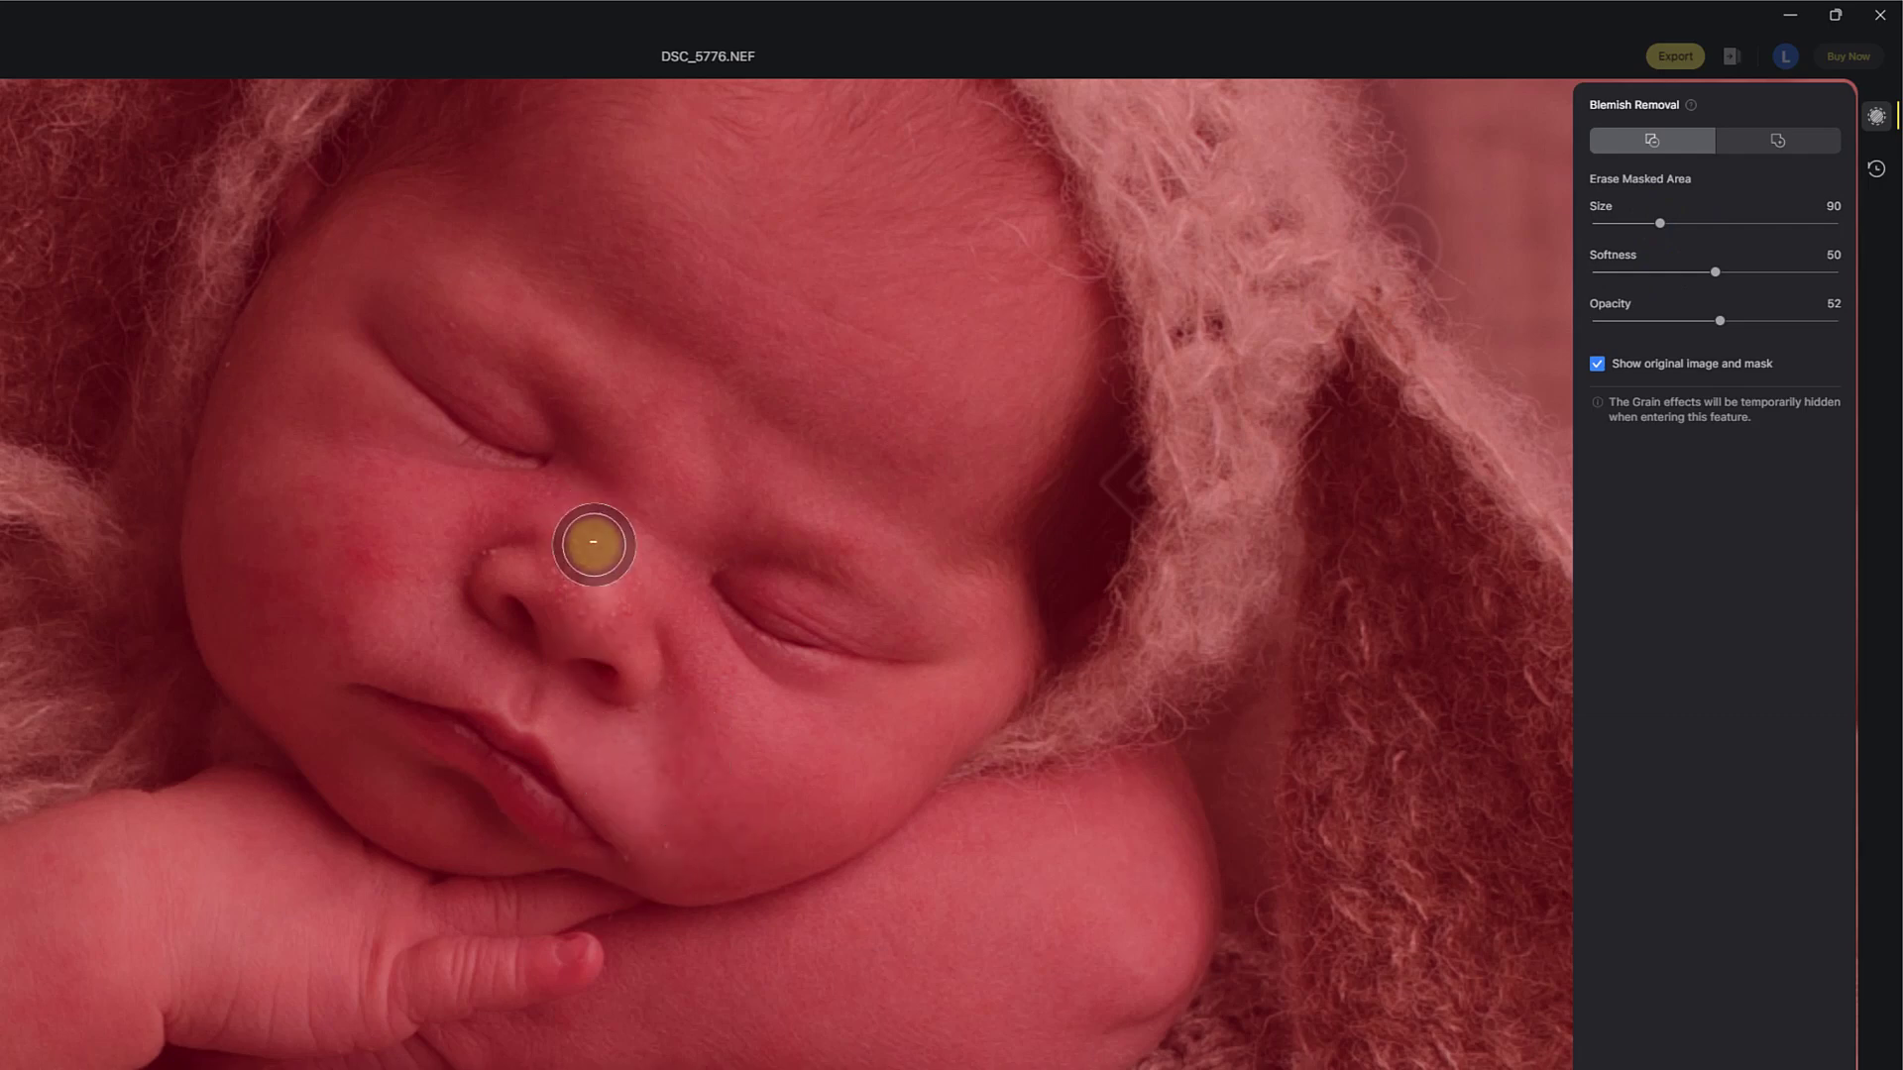
mouse_move(595, 531)
mouse_down()
mouse_move(514, 600)
mouse_move(599, 523)
mouse_move(502, 542)
mouse_move(627, 607)
mouse_move(621, 549)
mouse_move(538, 613)
mouse_move(673, 625)
mouse_move(527, 550)
mouse_move(618, 634)
mouse_move(595, 534)
mouse_move(536, 658)
mouse_move(651, 538)
mouse_move(516, 612)
mouse_move(647, 562)
mouse_move(535, 620)
mouse_up()
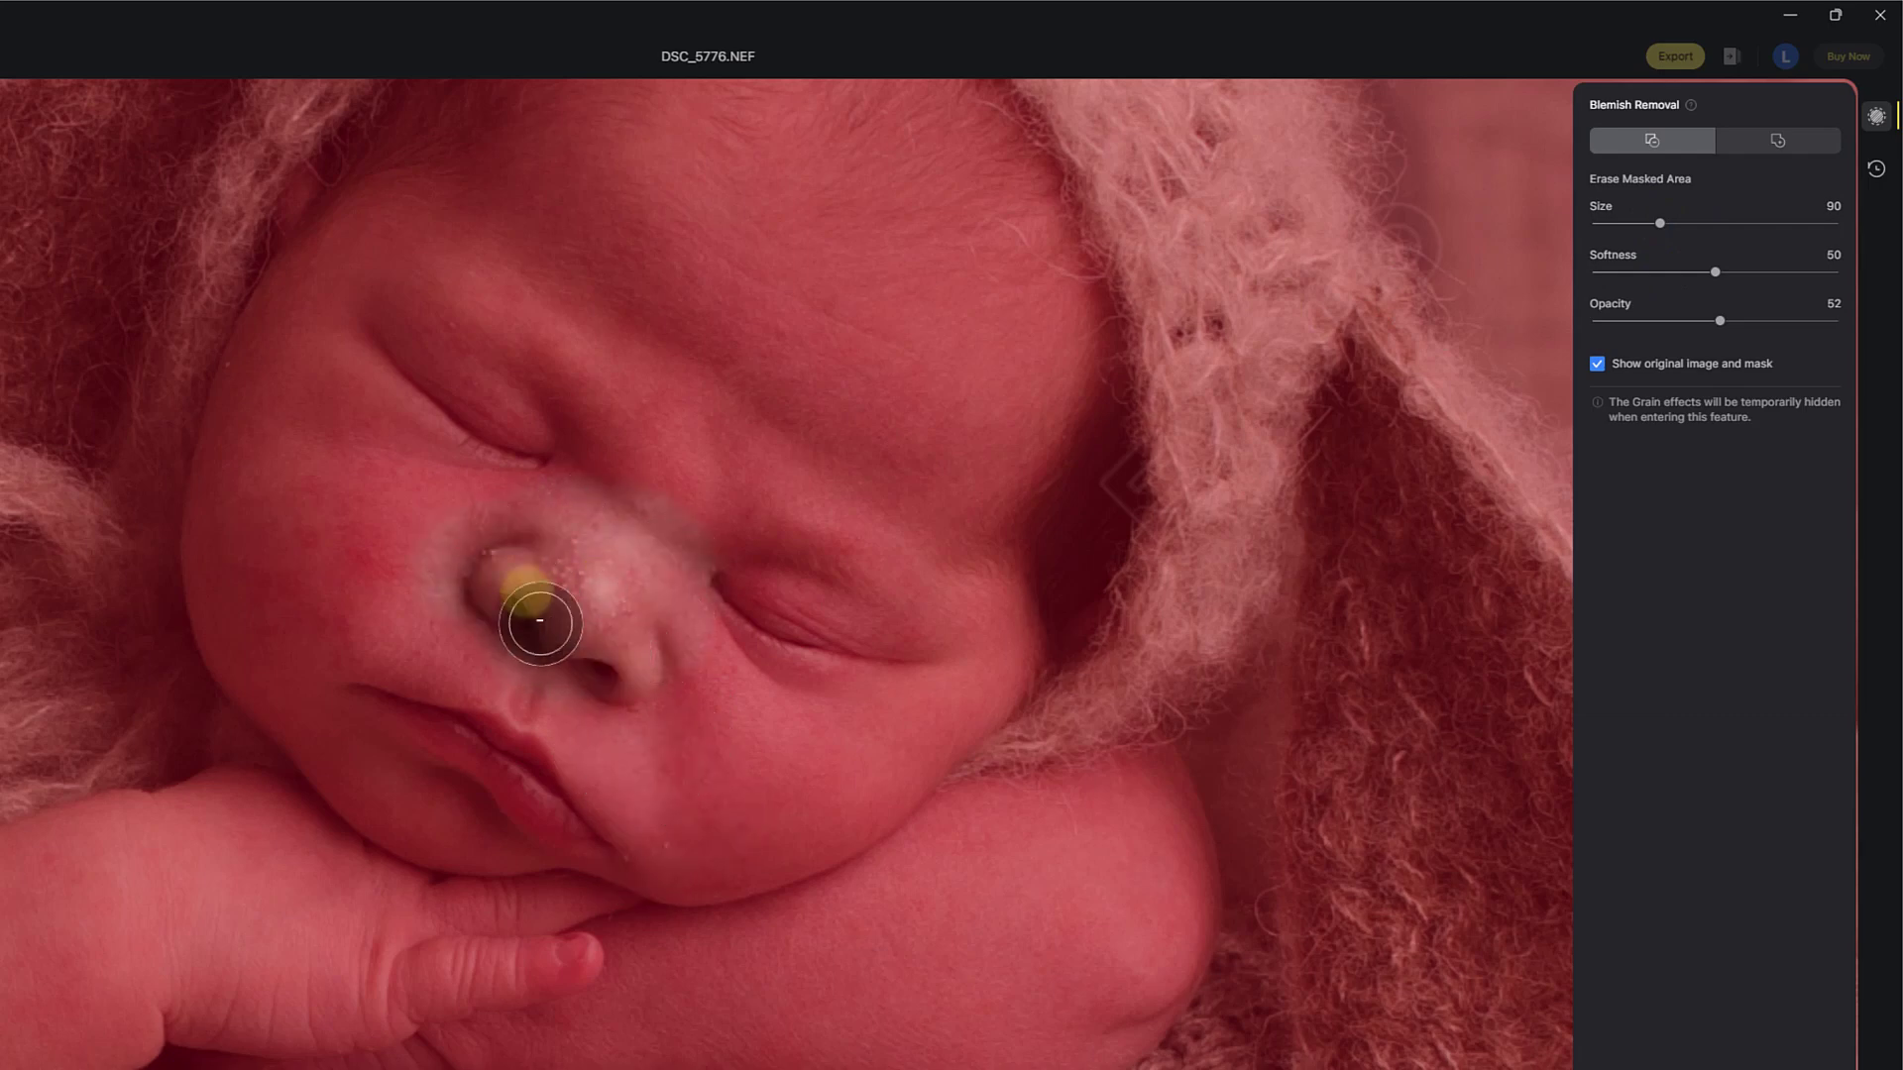
mouse_move(593, 539)
mouse_down()
mouse_move(598, 611)
mouse_move(552, 561)
mouse_up()
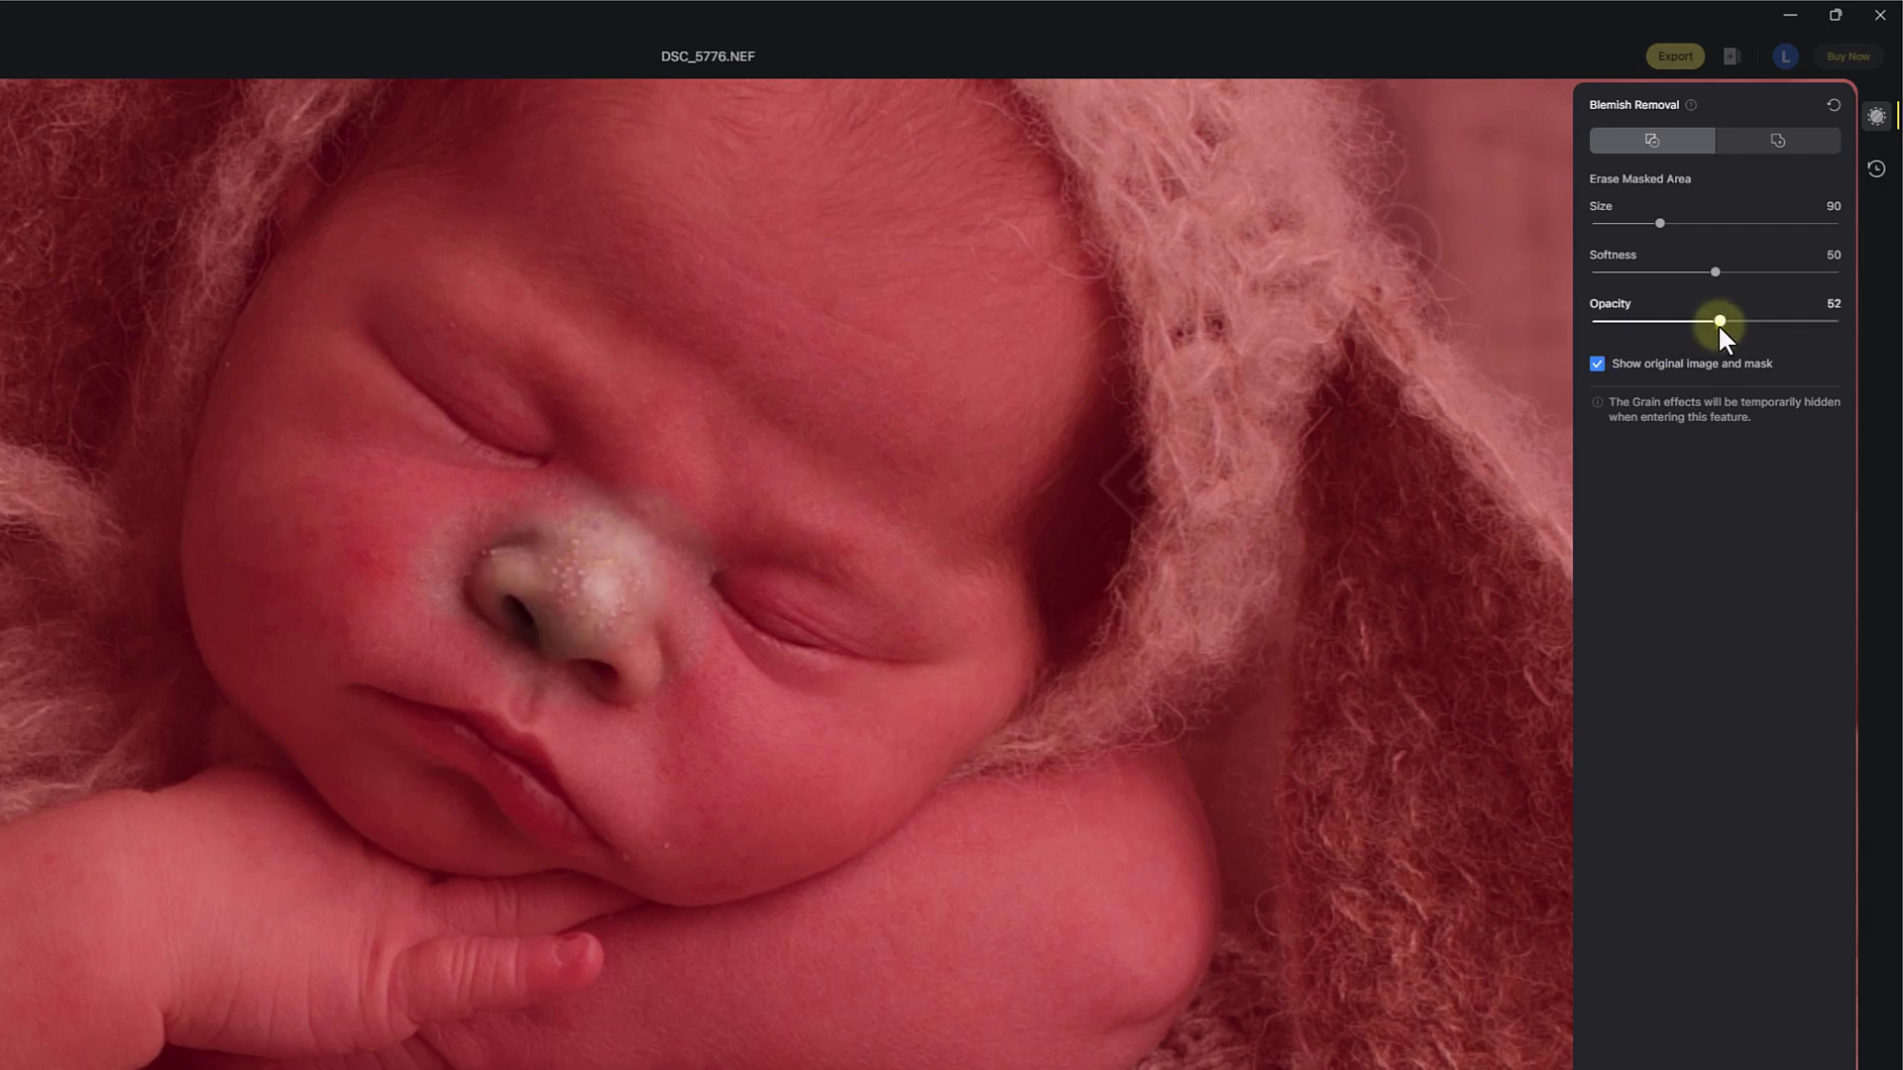
drag(1719, 323, 1831, 323)
mouse_move(634, 570)
mouse_down()
mouse_move(701, 552)
mouse_move(594, 637)
mouse_move(513, 597)
mouse_move(595, 535)
mouse_move(621, 608)
mouse_move(502, 560)
mouse_move(535, 604)
mouse_up()
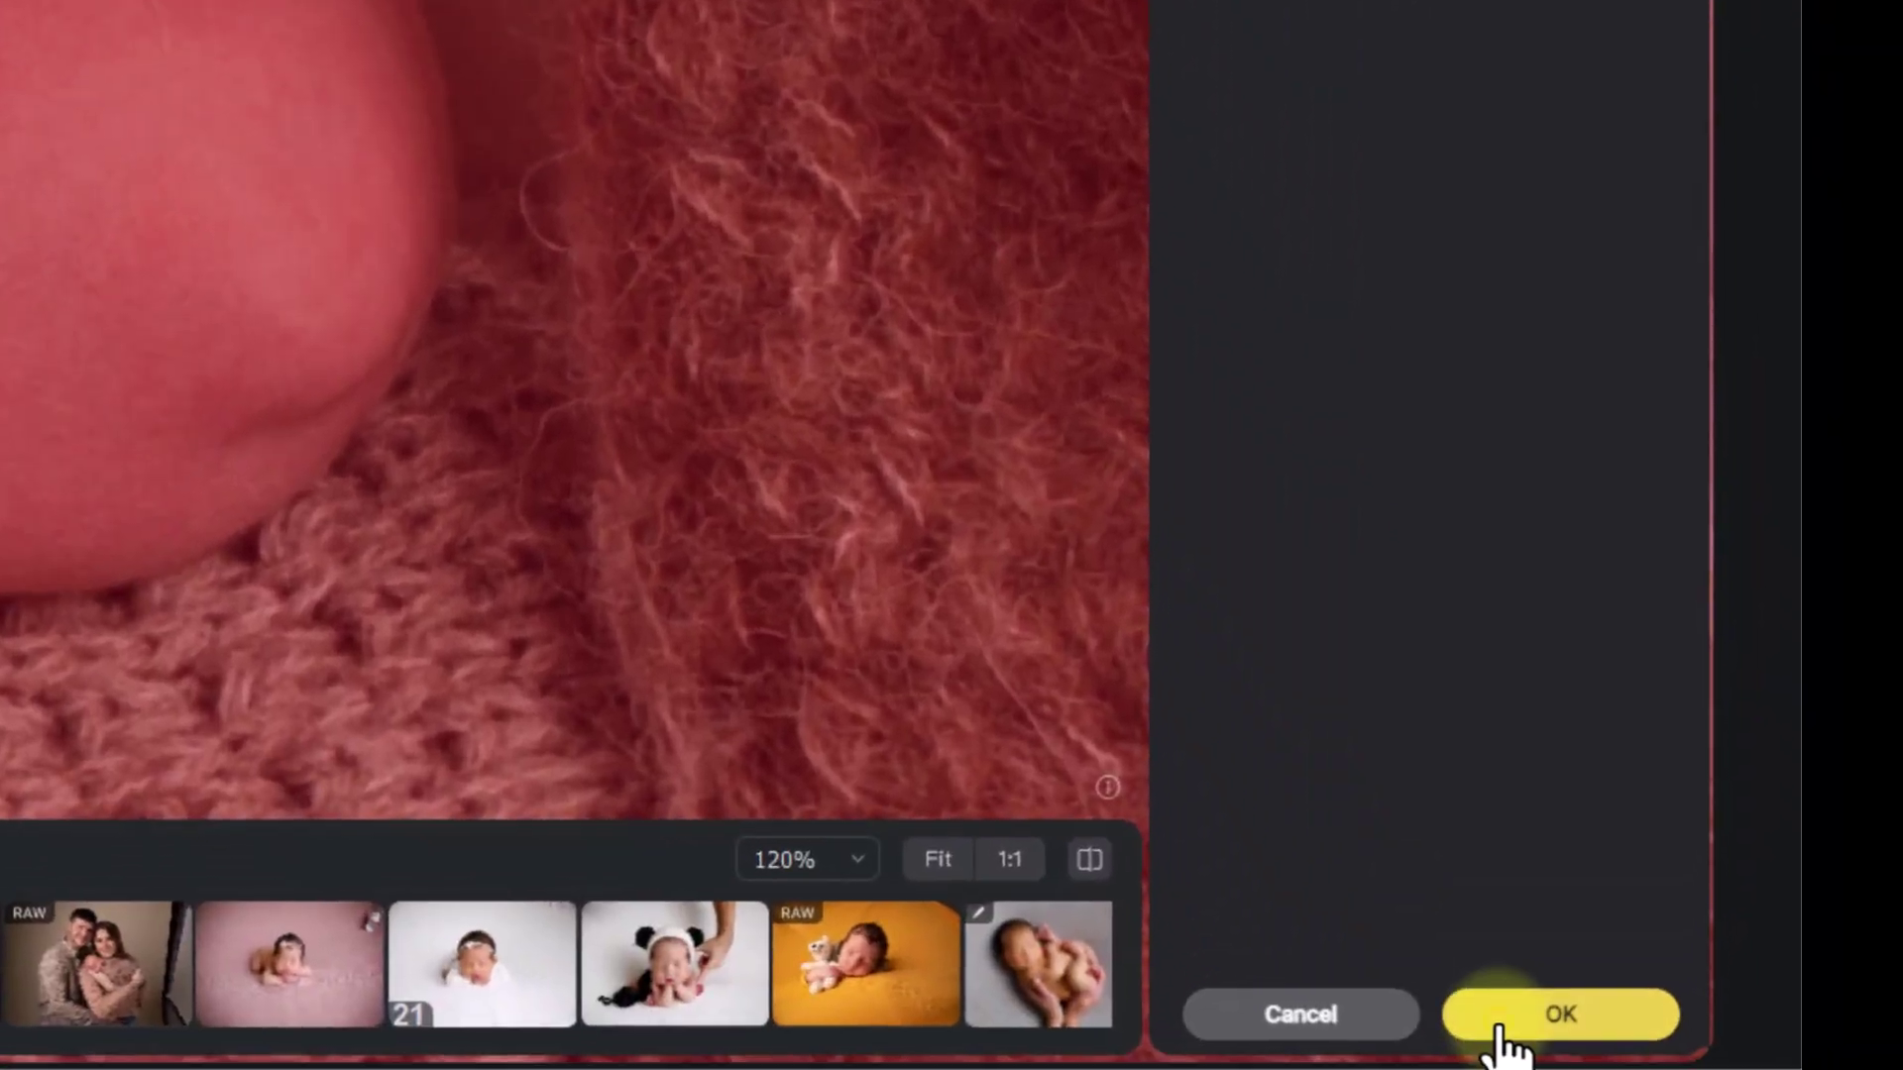
click(1512, 1040)
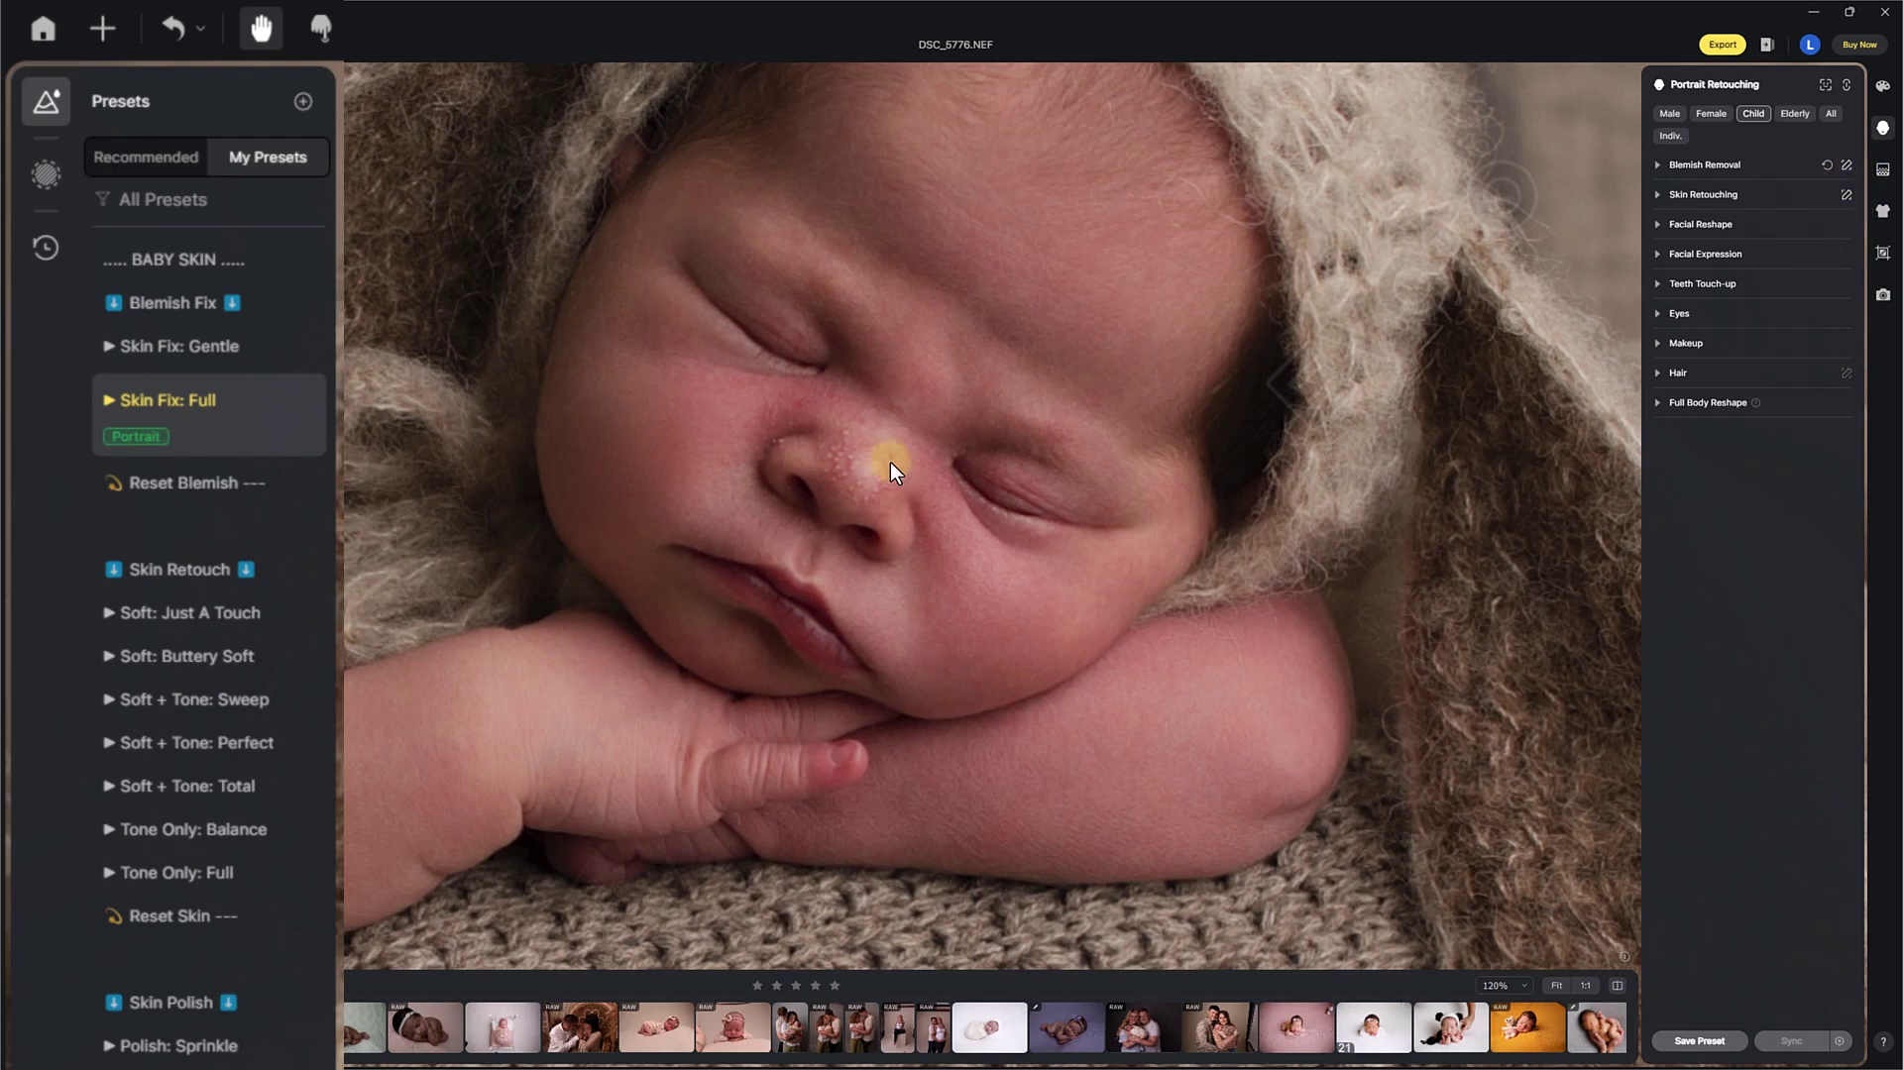
- Undo the manual blemish tuning and select the Healing Tool's Patch mode
key(ctrl+z)
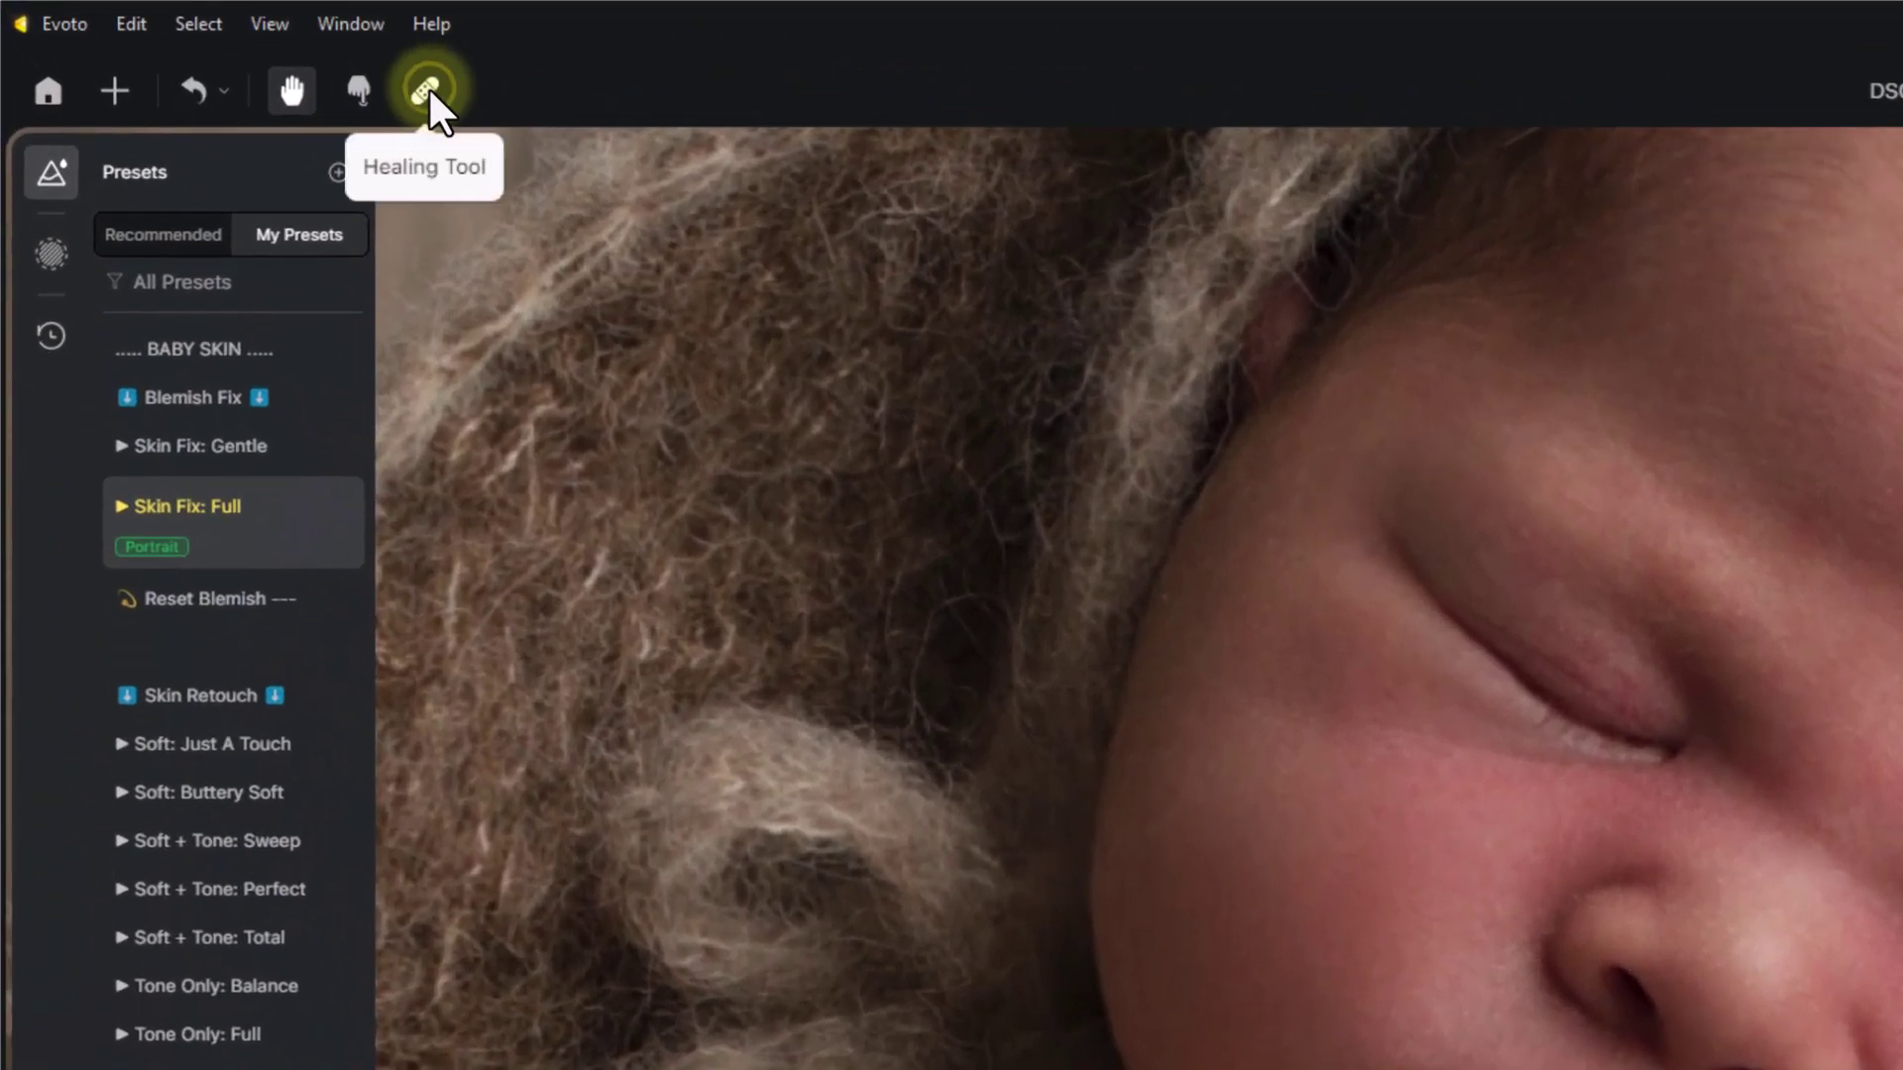
click(430, 88)
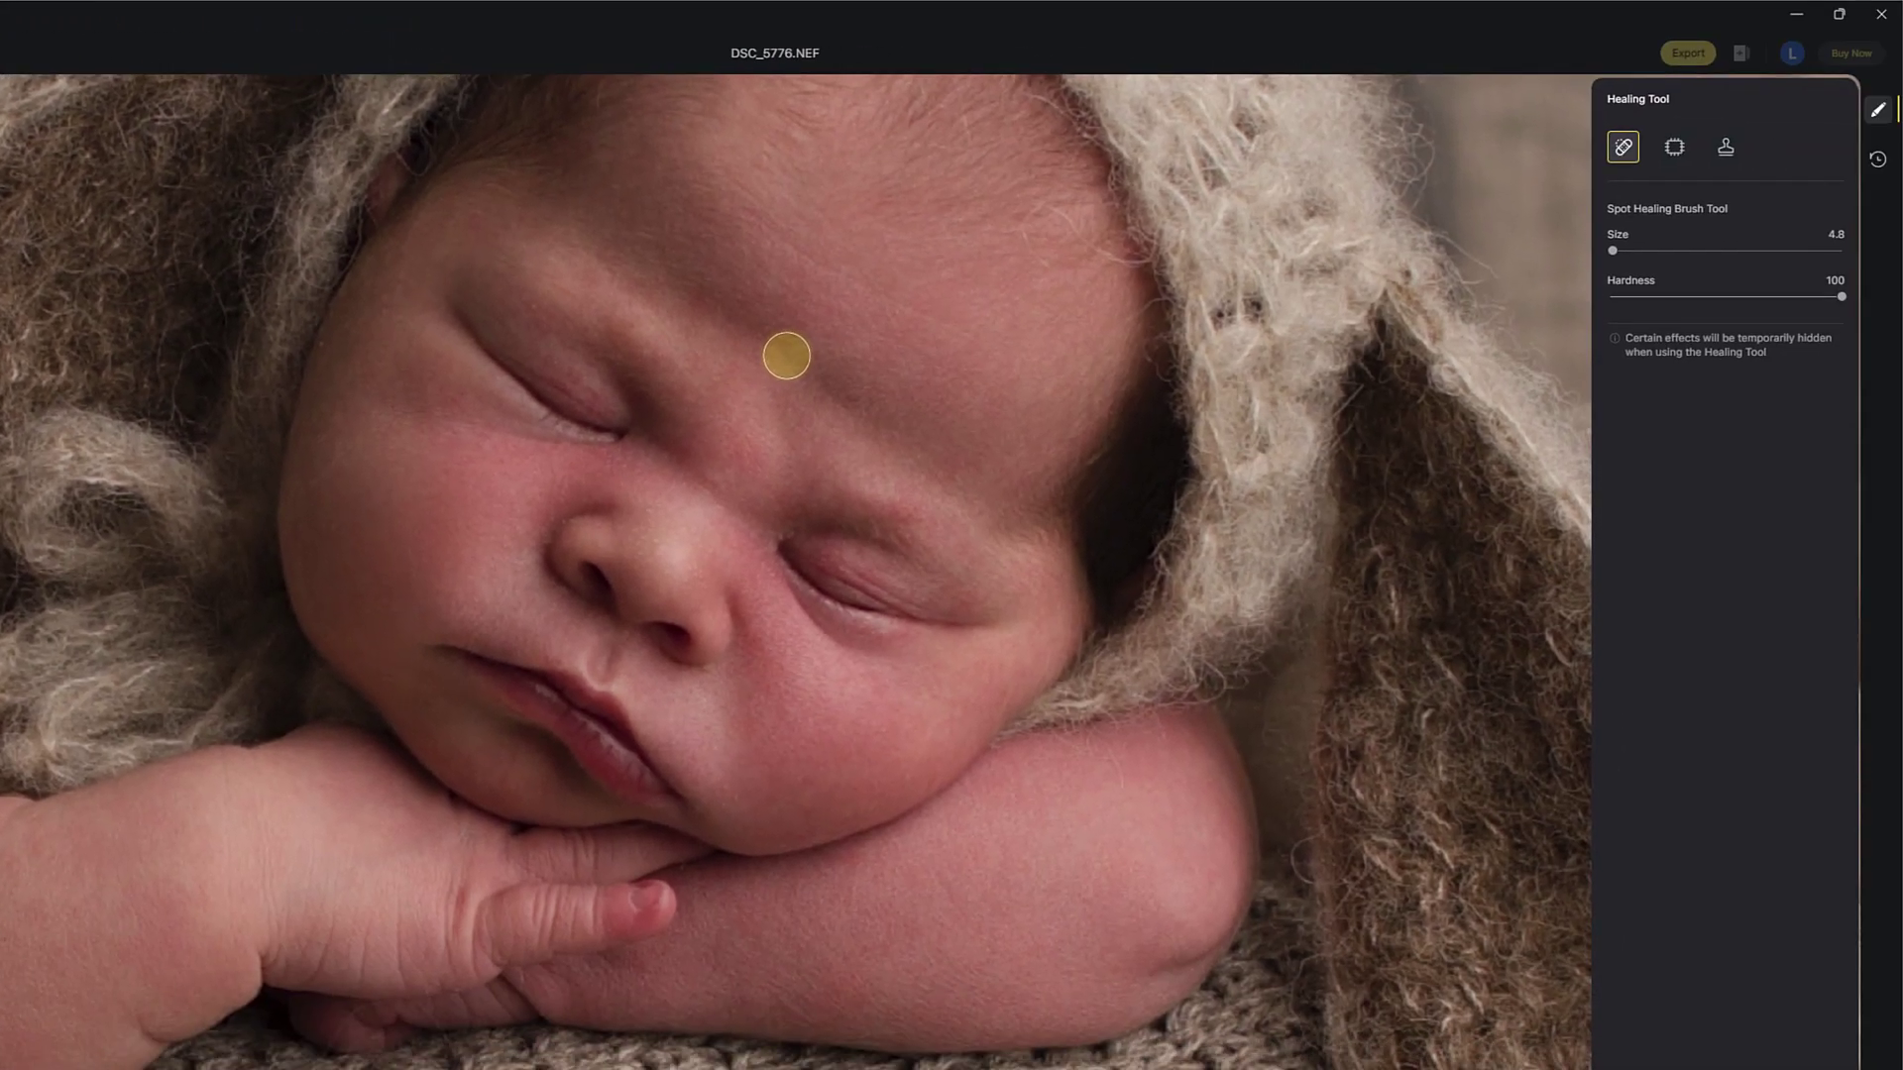
click(1672, 149)
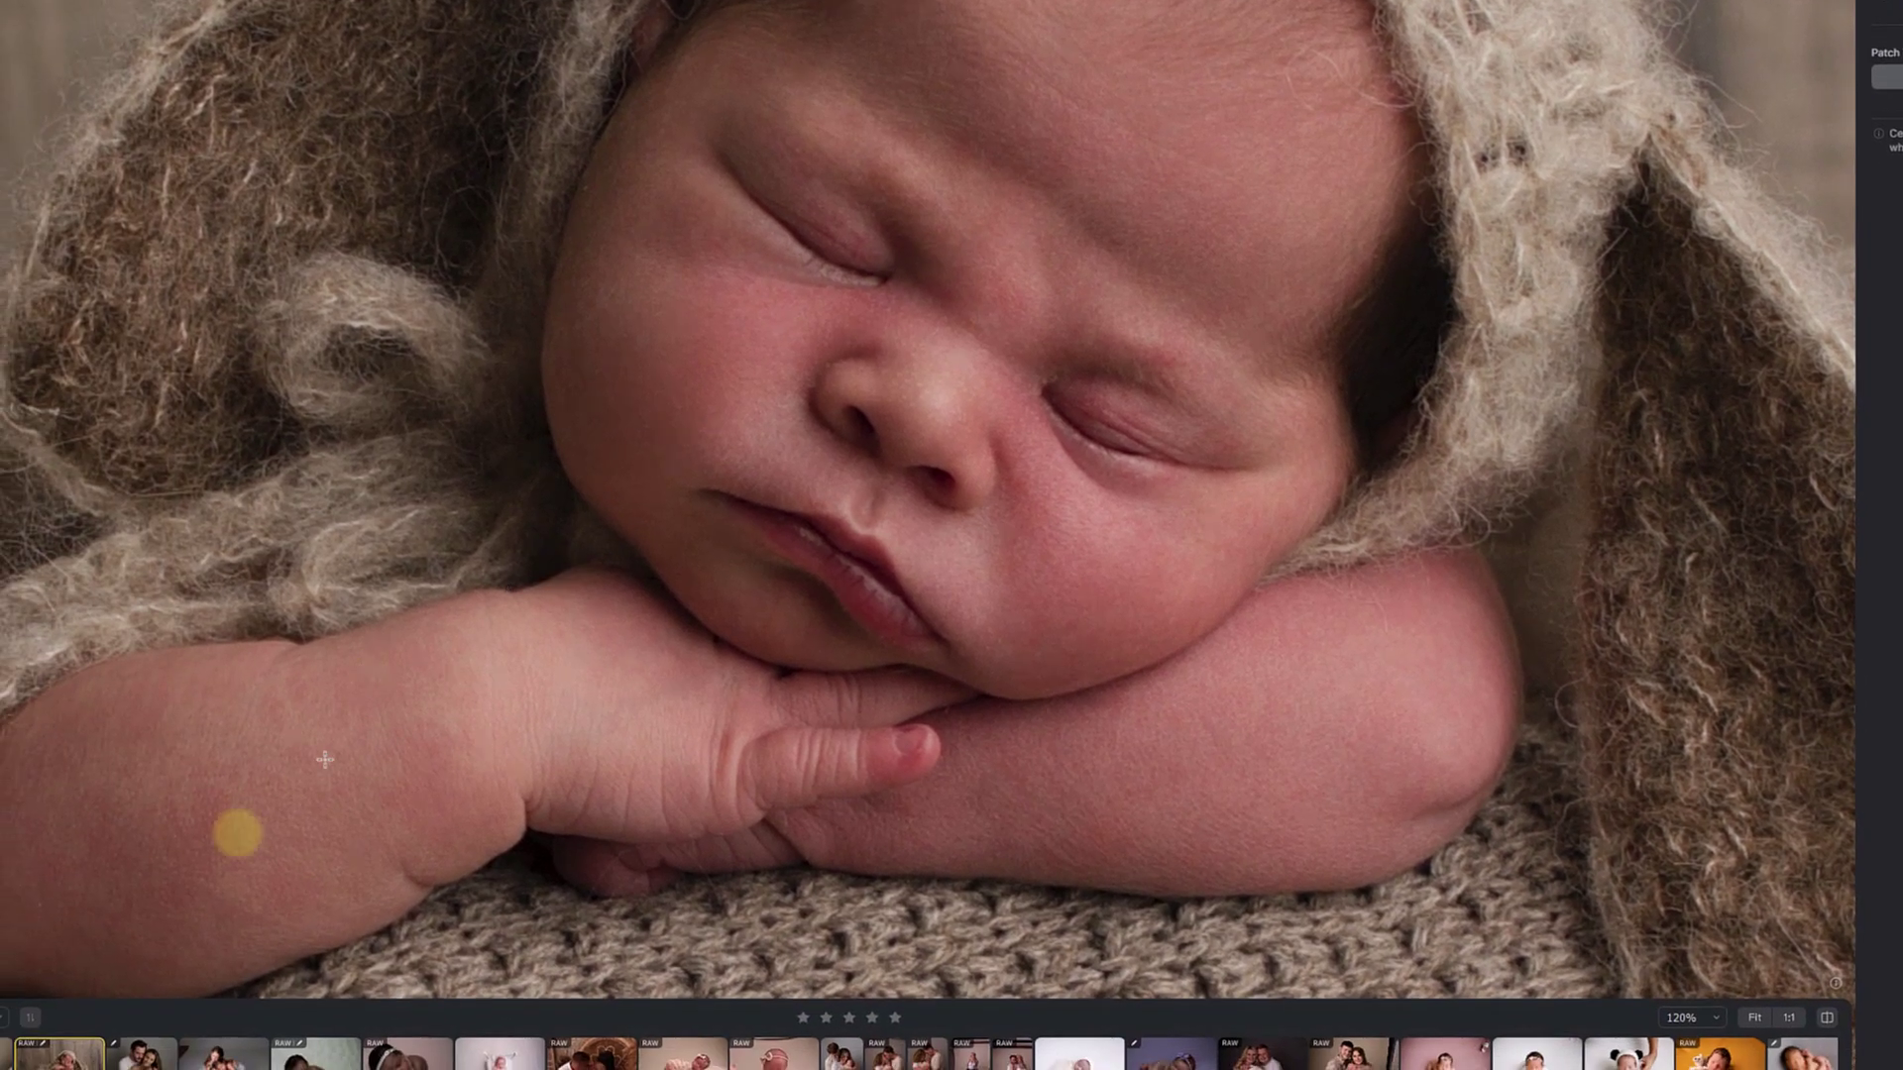
- Patch the spots on the baby's arm and beside the nose with nearby clean skin
mouse_move(234, 753)
mouse_down()
mouse_move(188, 887)
mouse_move(234, 753)
mouse_up()
drag(212, 838, 306, 806)
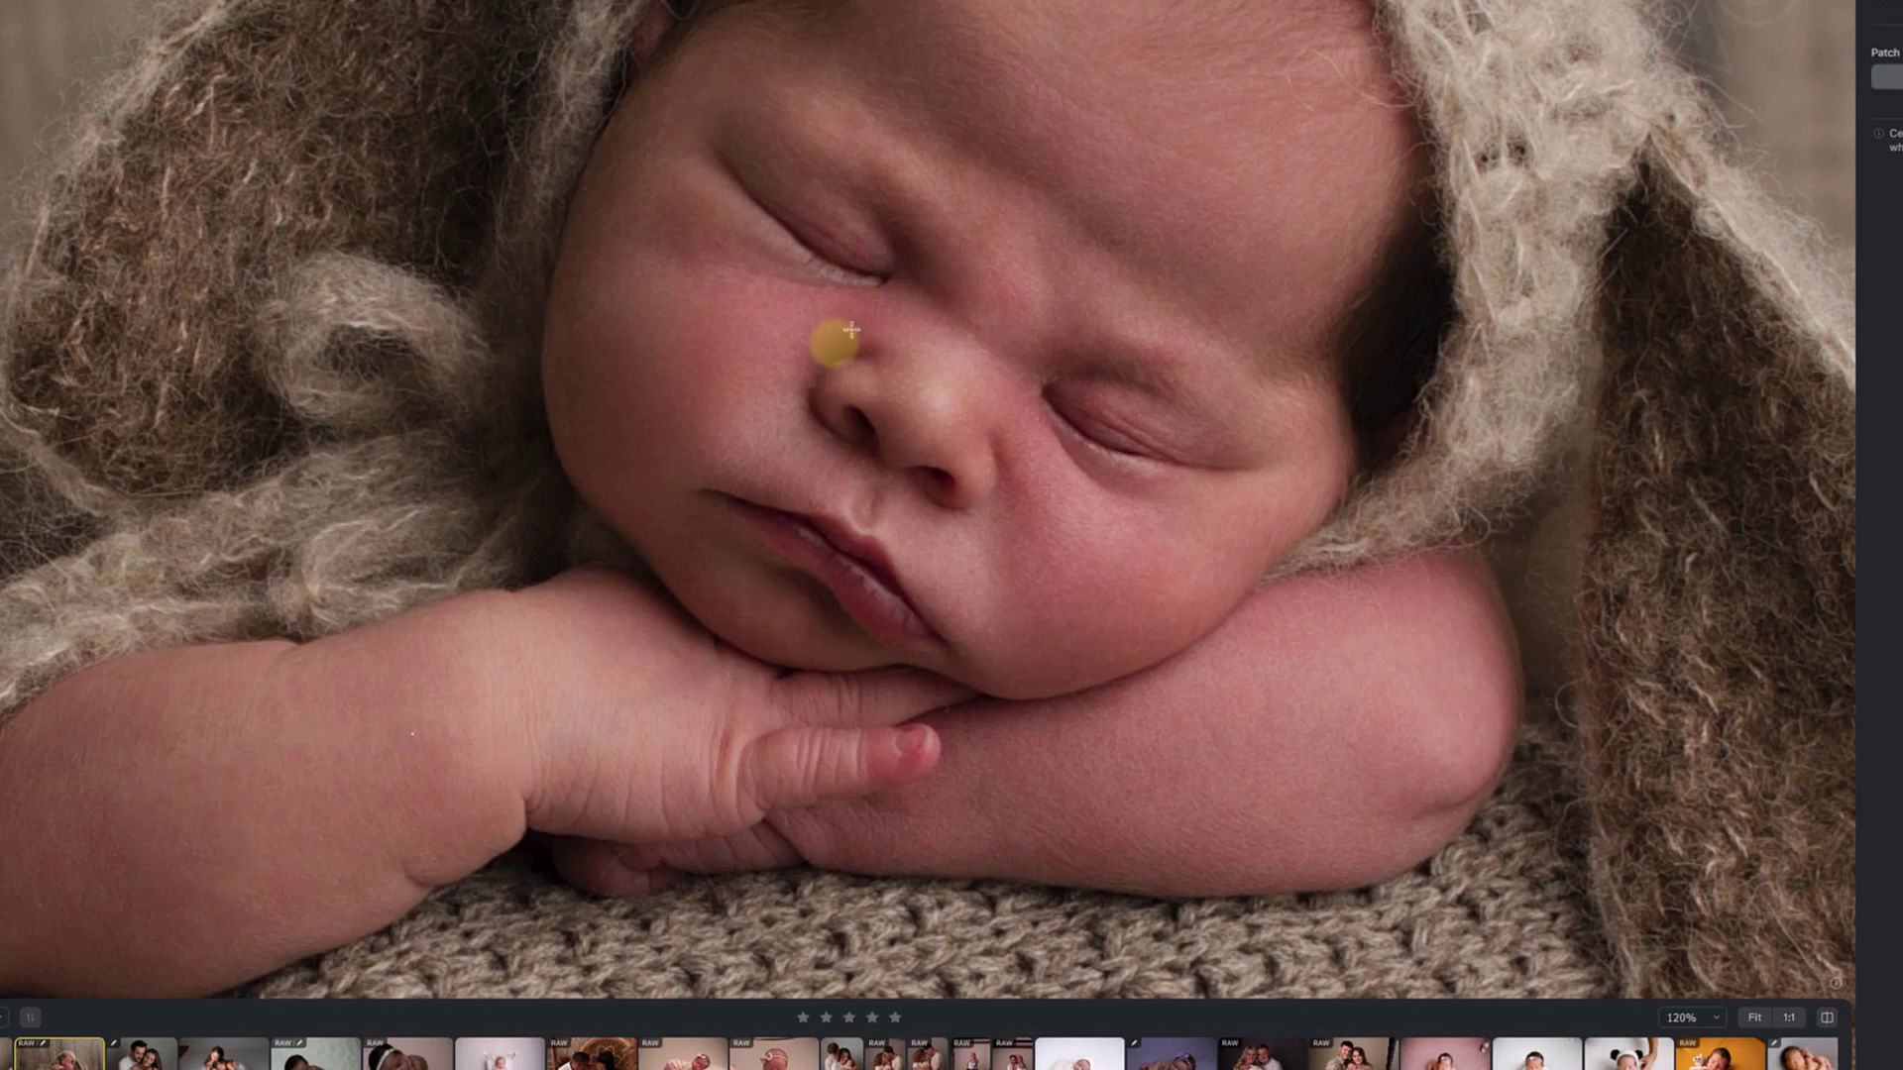
mouse_move(904, 352)
mouse_down()
mouse_move(974, 381)
mouse_move(1159, 376)
mouse_move(1048, 386)
mouse_move(1032, 369)
mouse_move(1181, 390)
mouse_up()
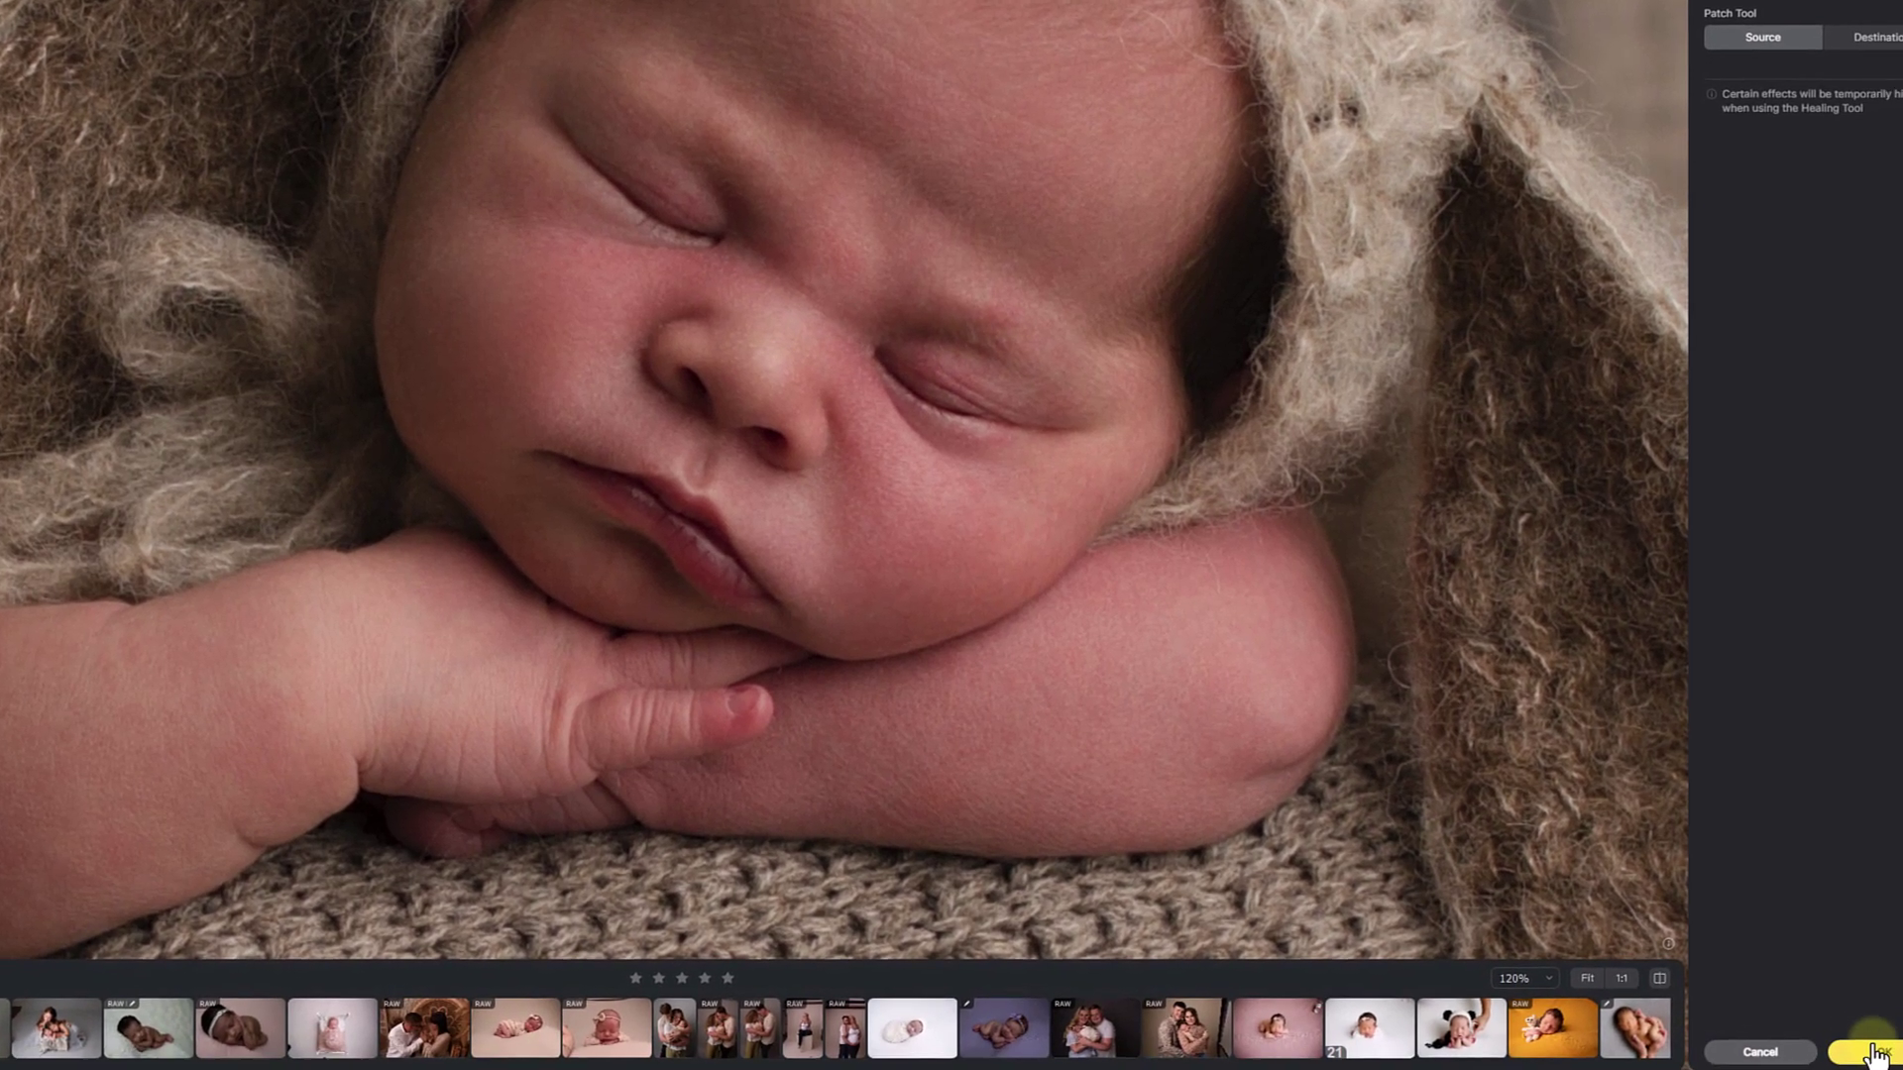
click(1032, 590)
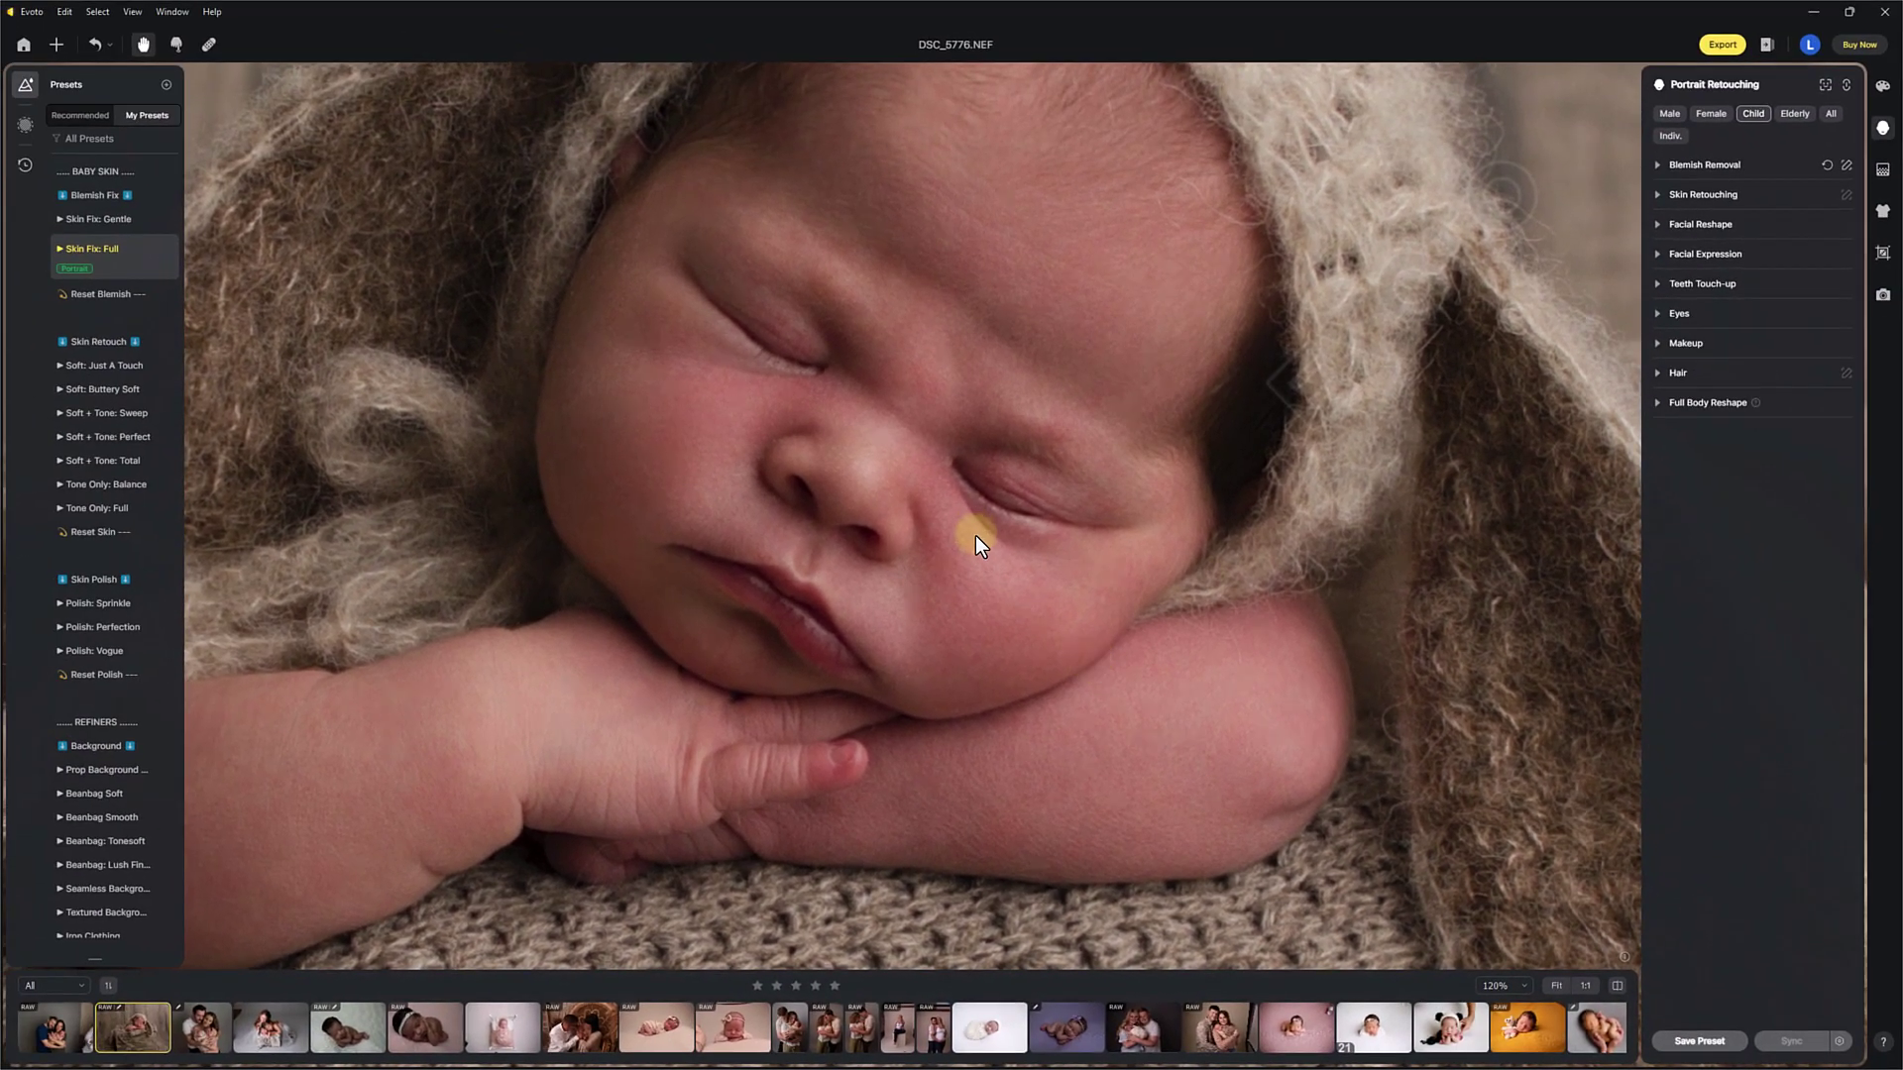
drag(975, 537, 966, 545)
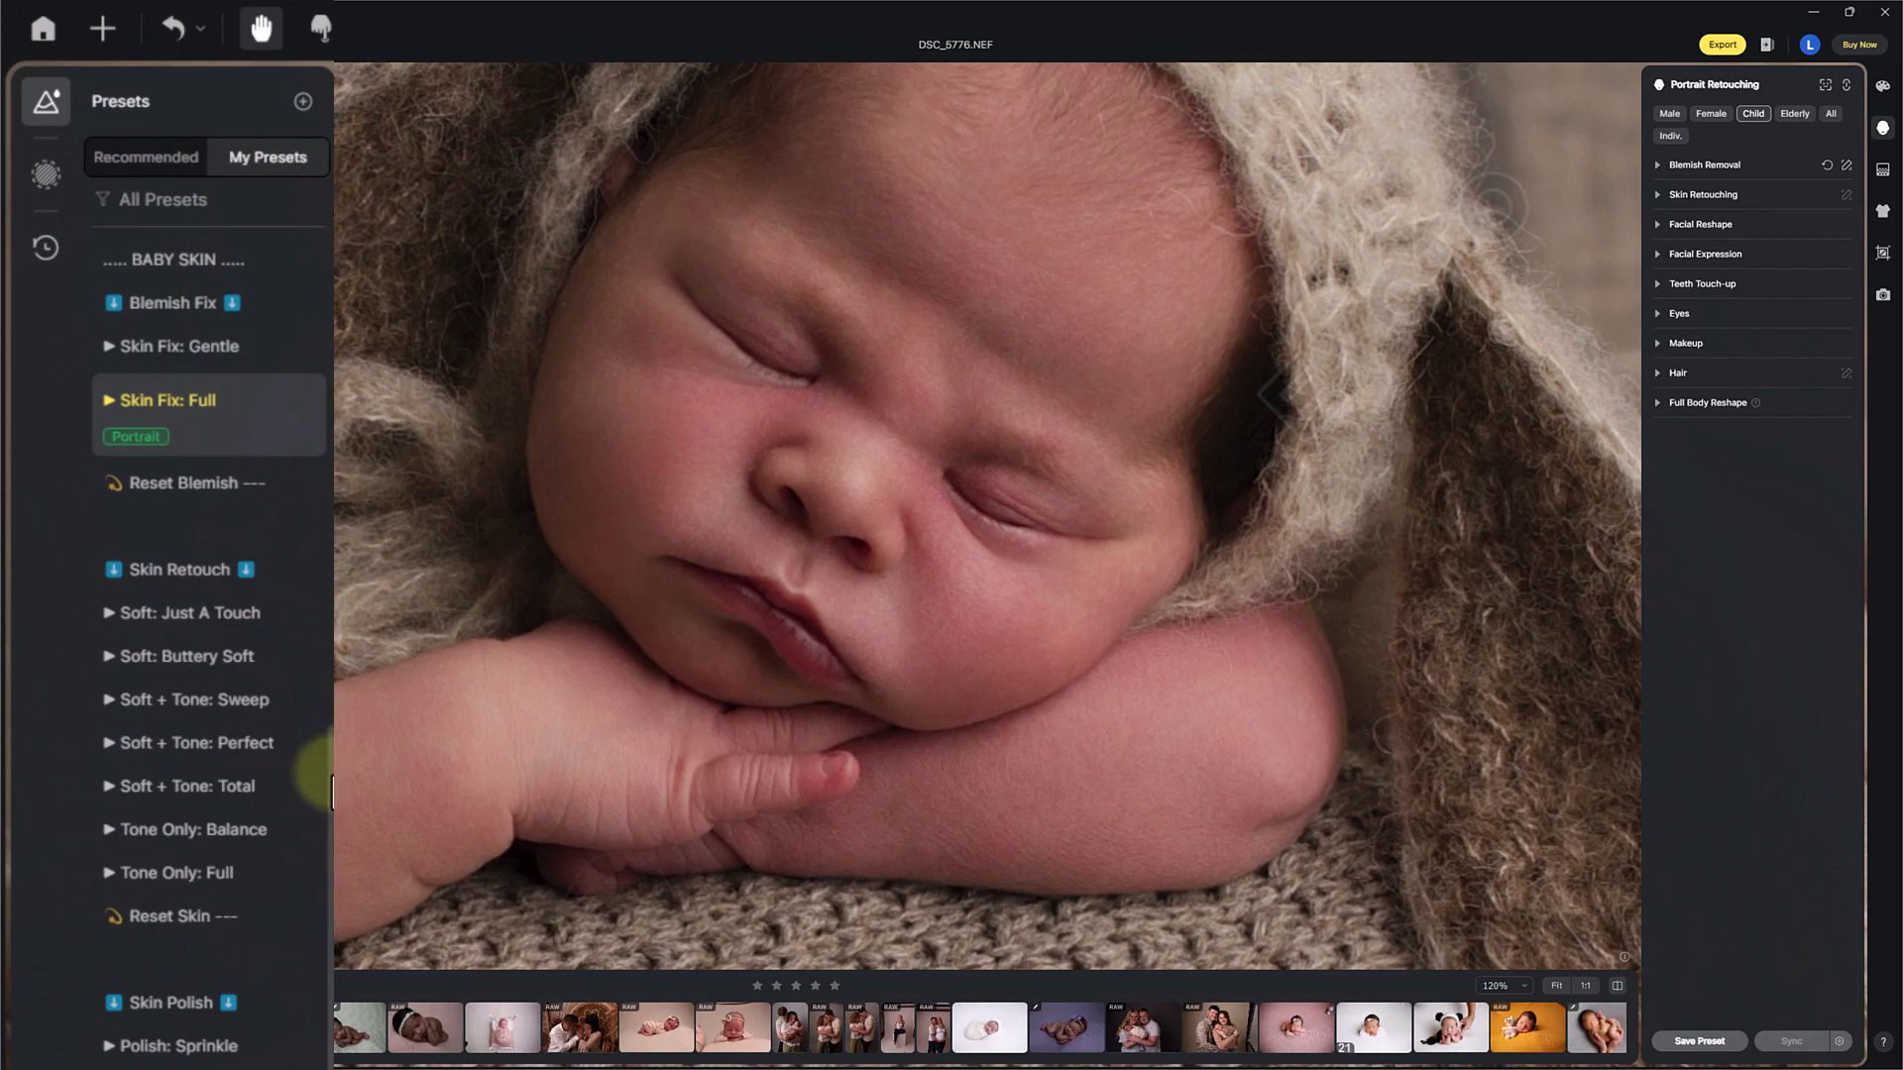
- Try the Buttery Soft, Sweep, Perfect and Total skin presets, settling on Soft + Tone: Perfect skin
scroll(331, 811, down, 1)
scroll(323, 793, down, 4)
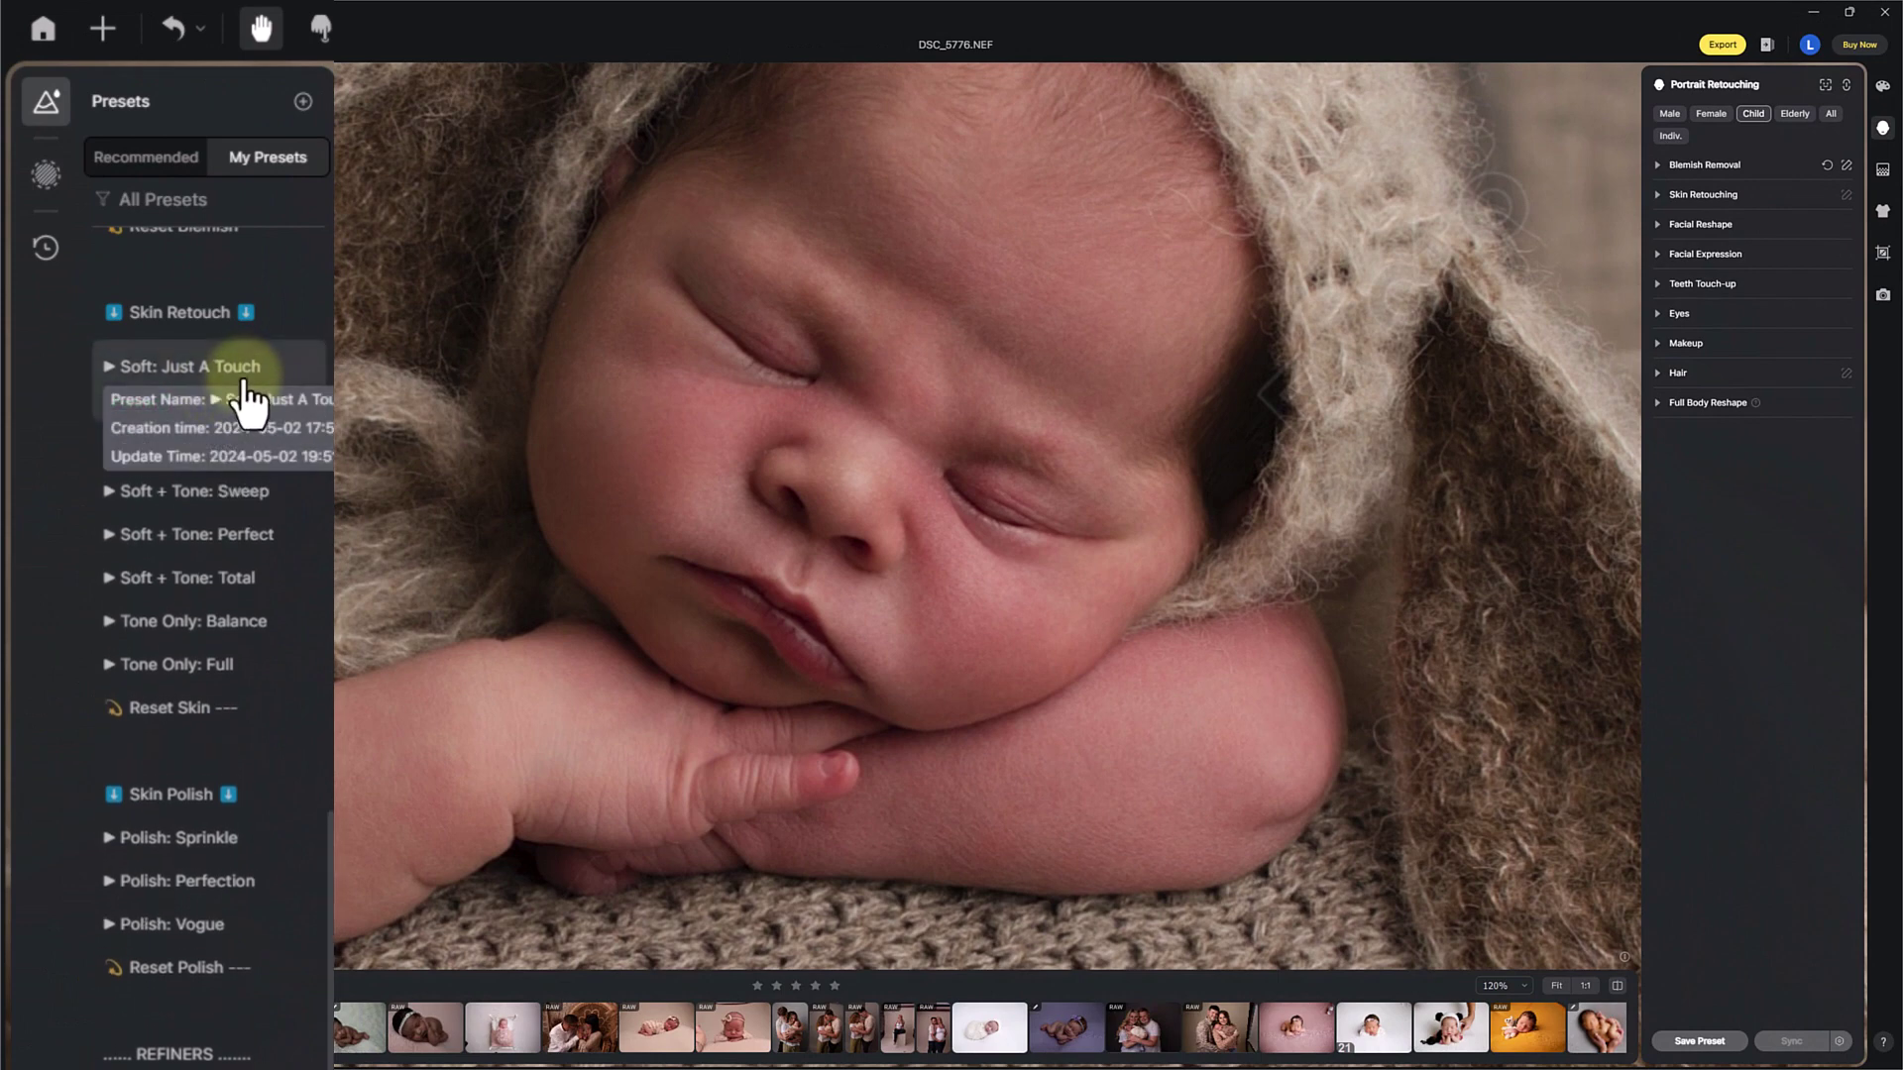
click(285, 401)
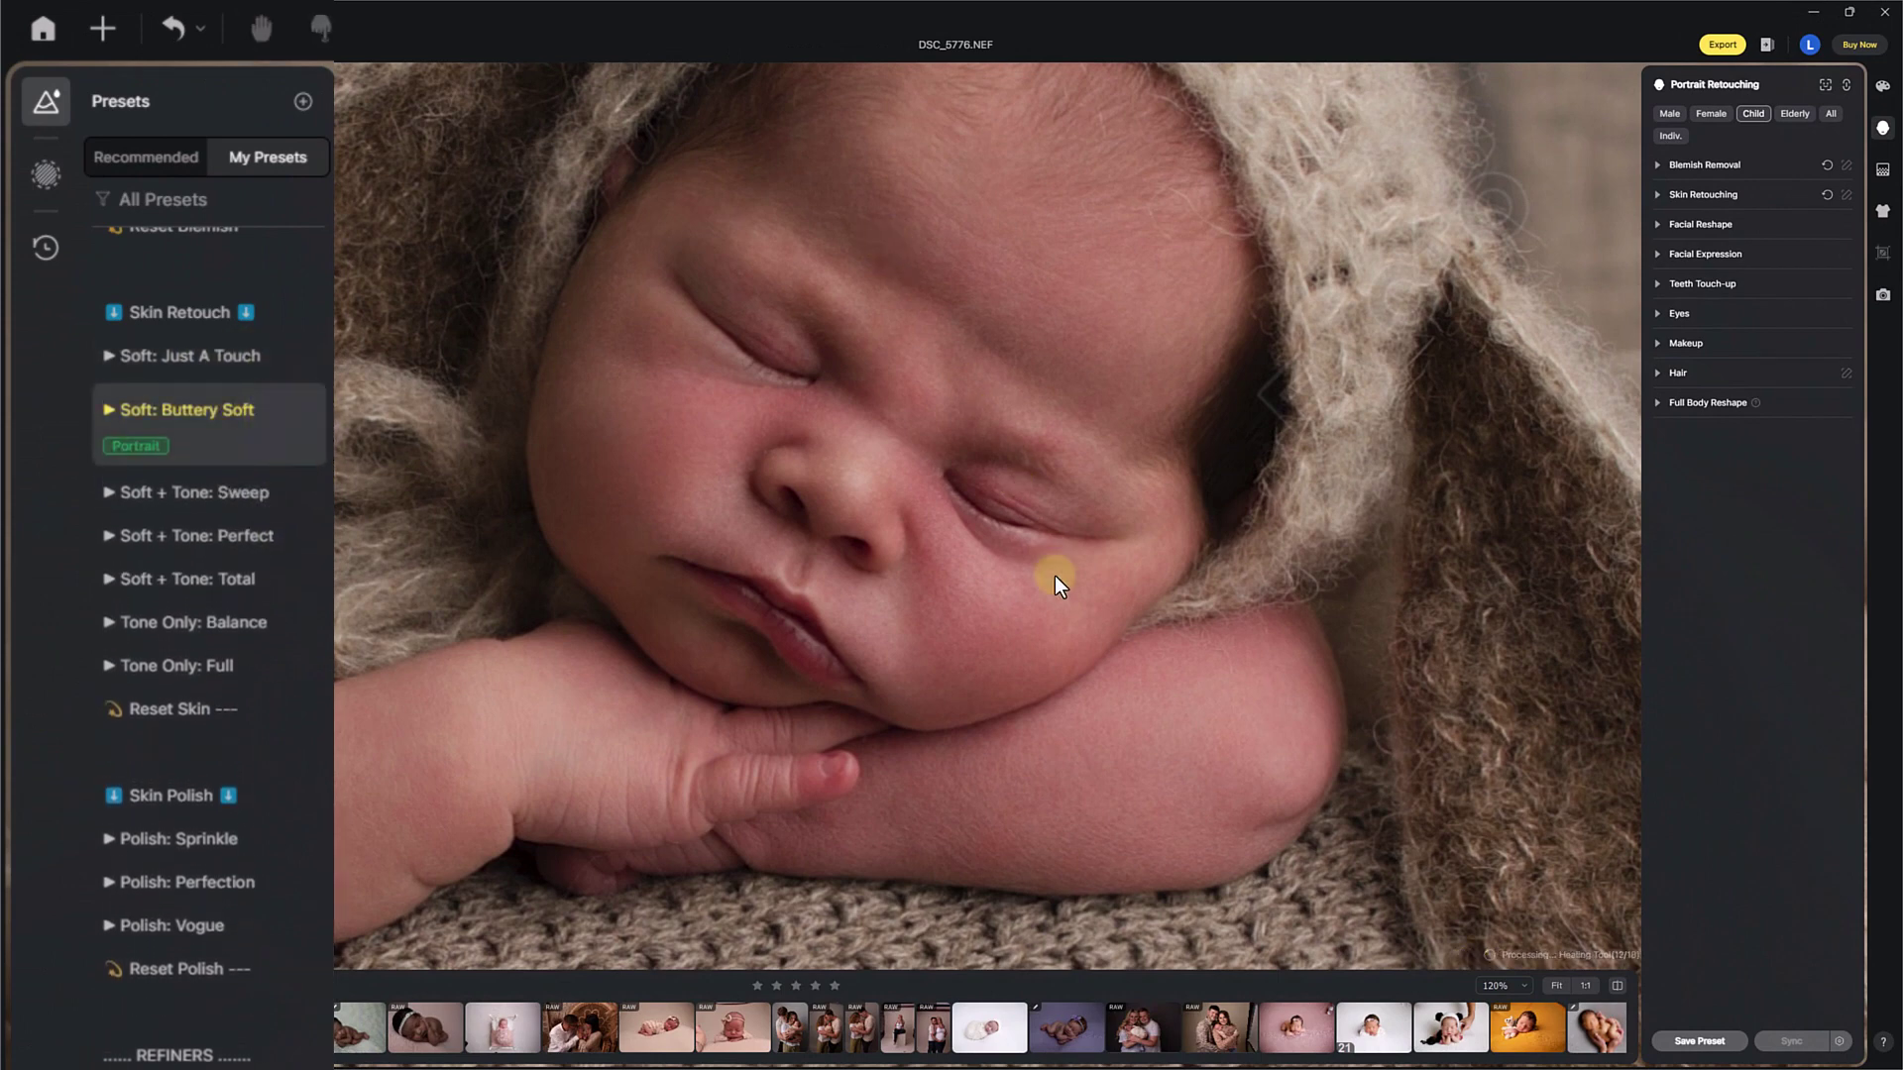
drag(1347, 810, 691, 652)
drag(1017, 504, 983, 538)
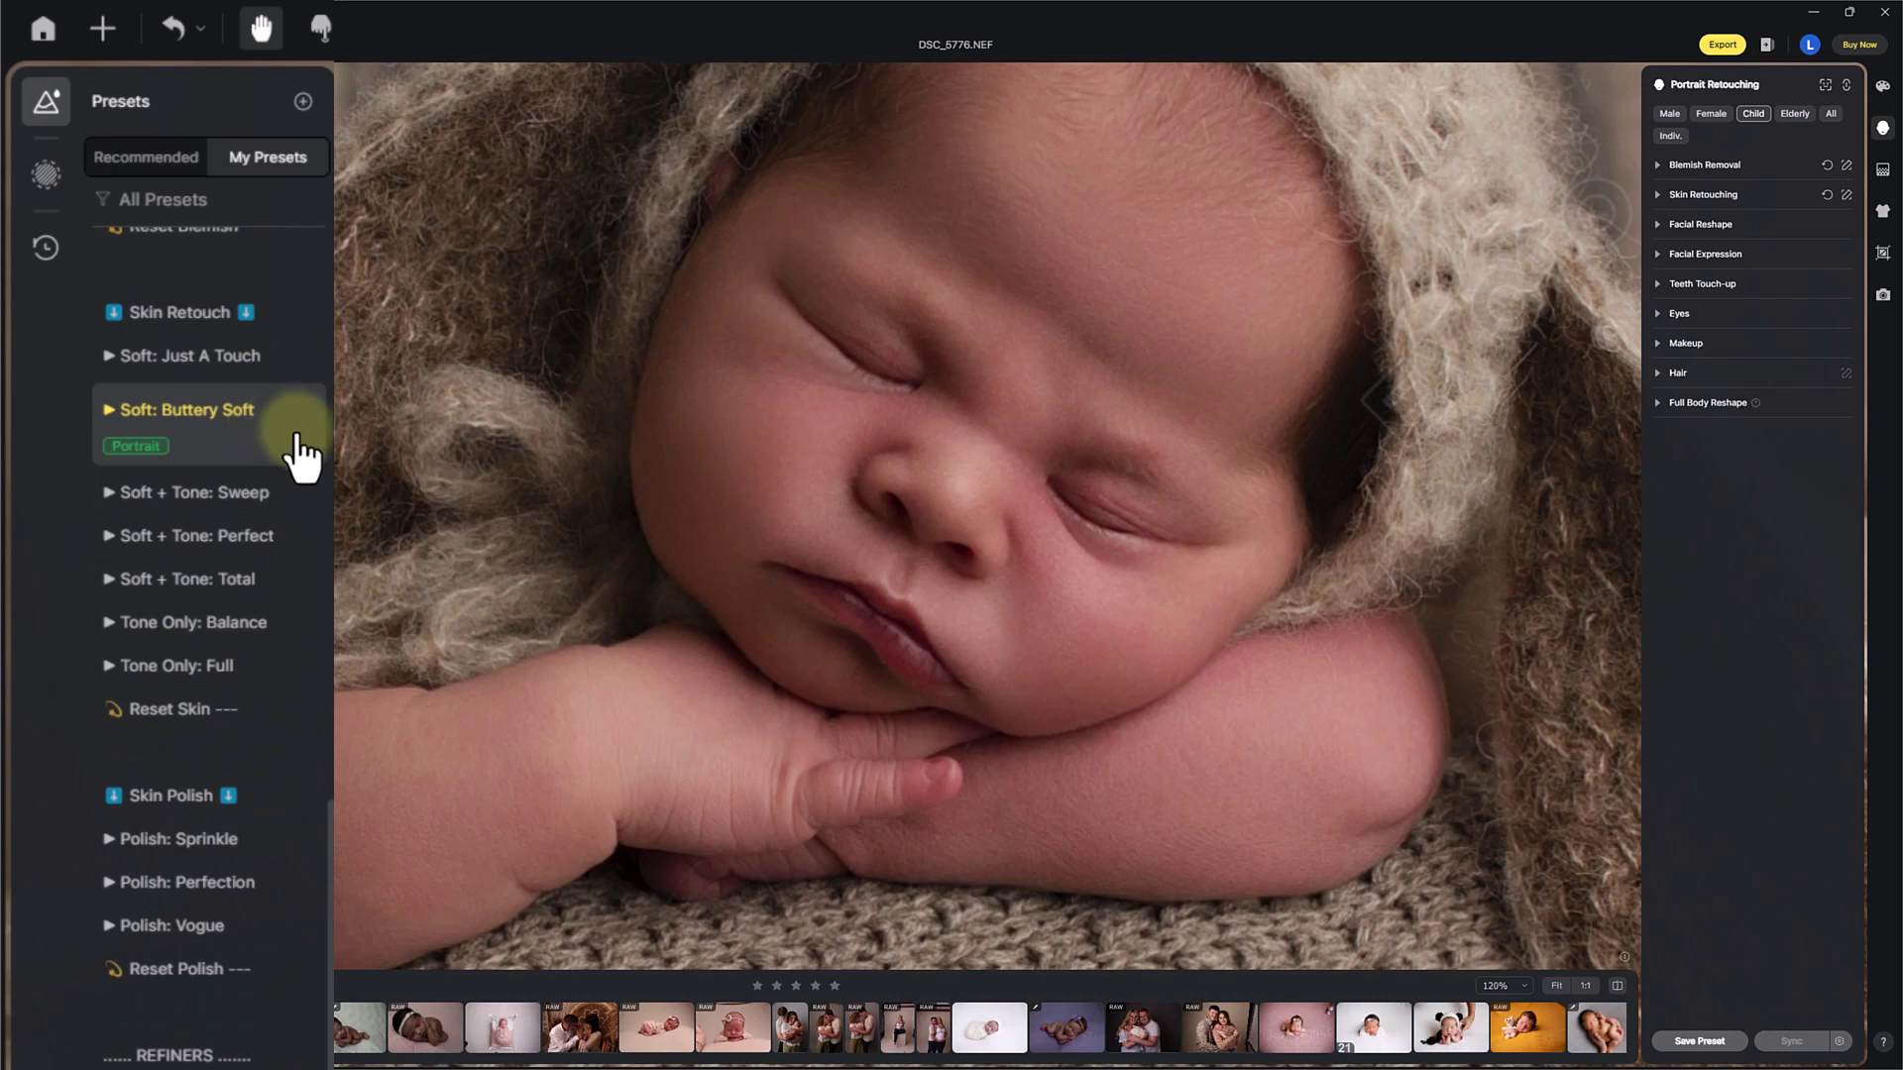
click(270, 522)
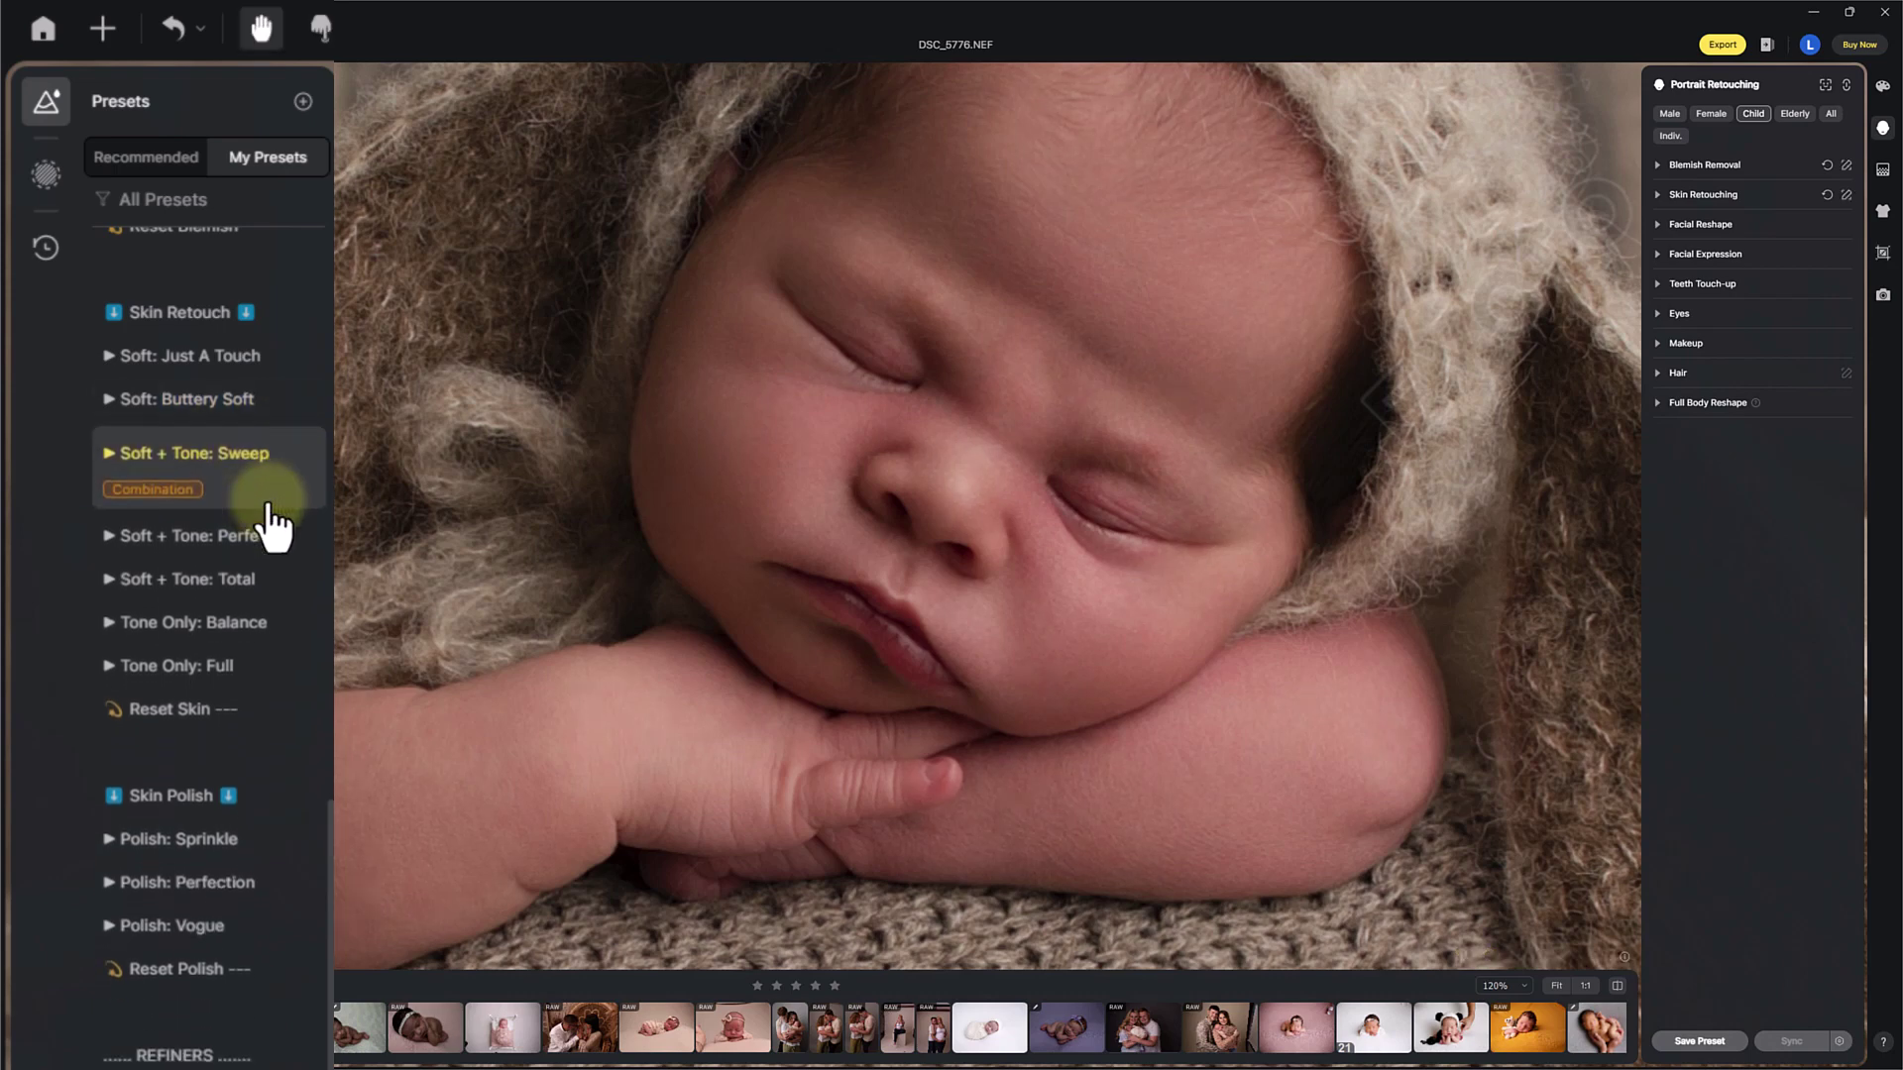
click(1613, 987)
click(195, 558)
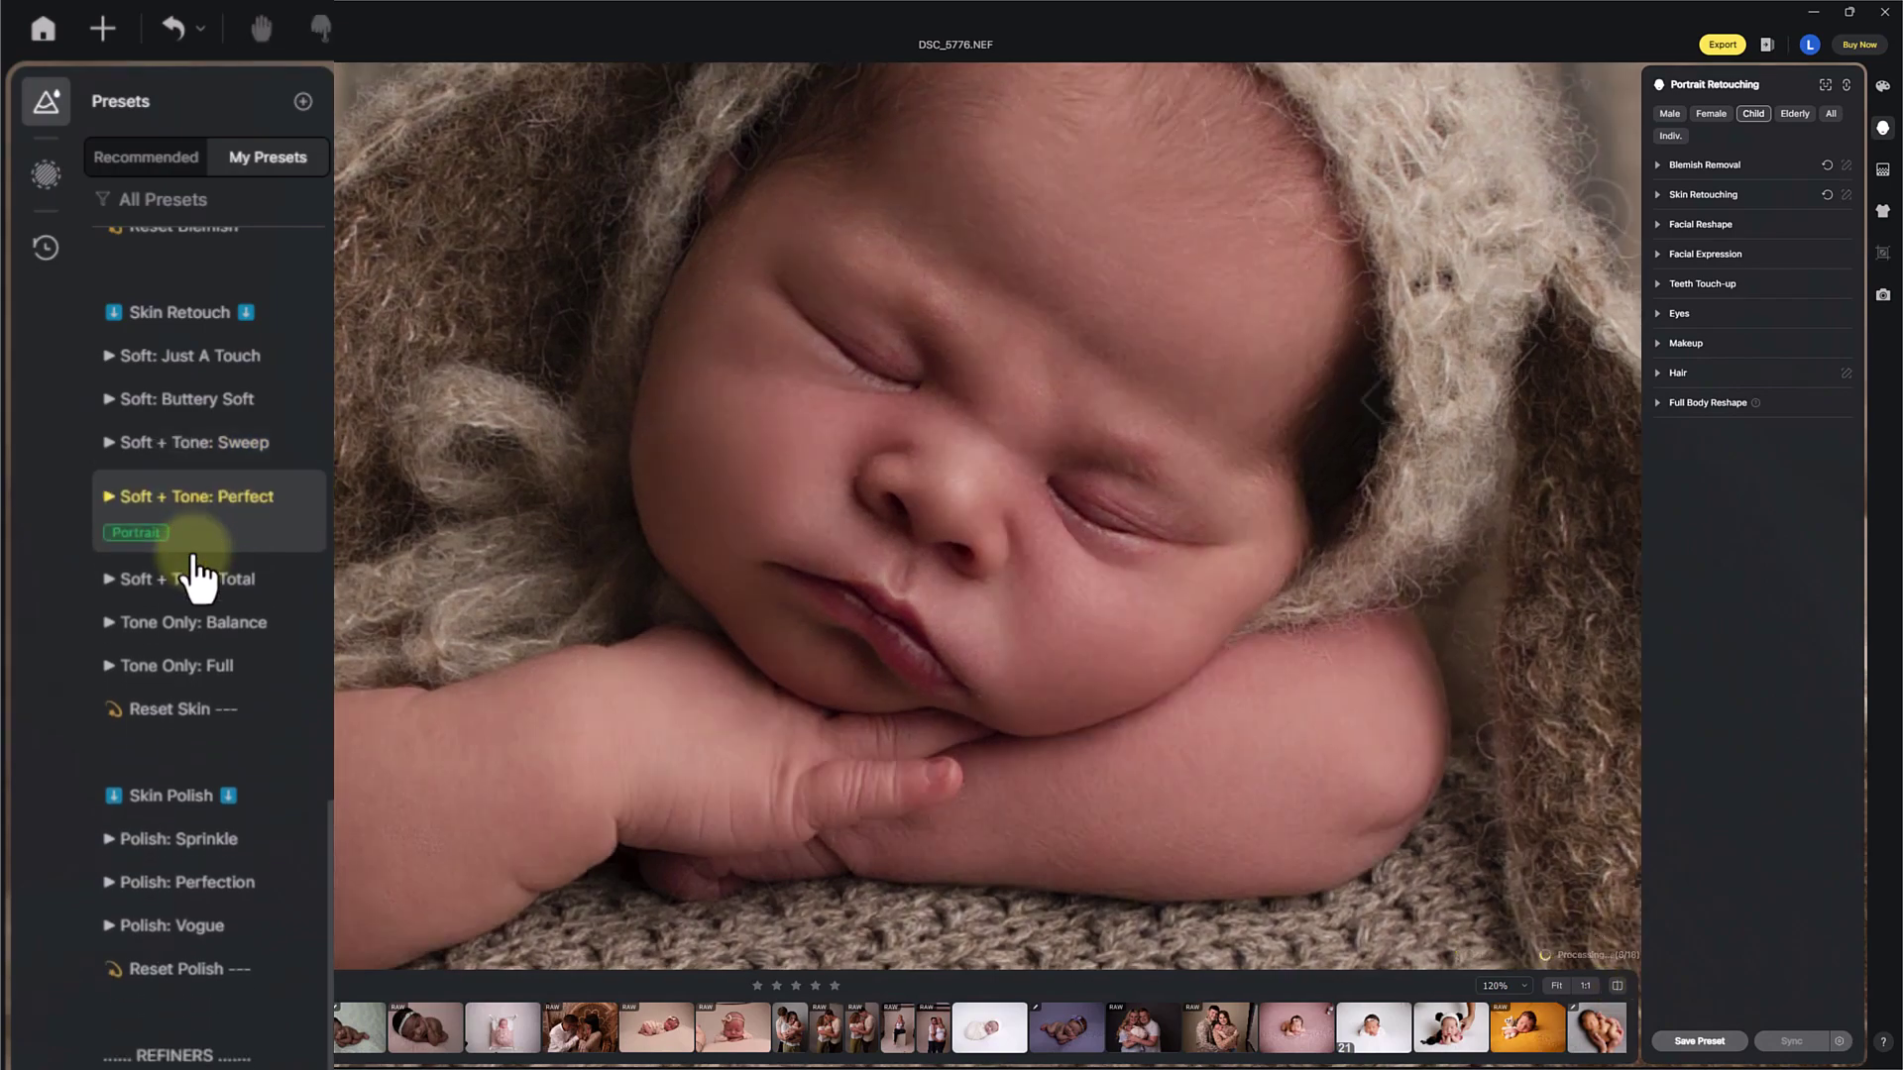
click(203, 570)
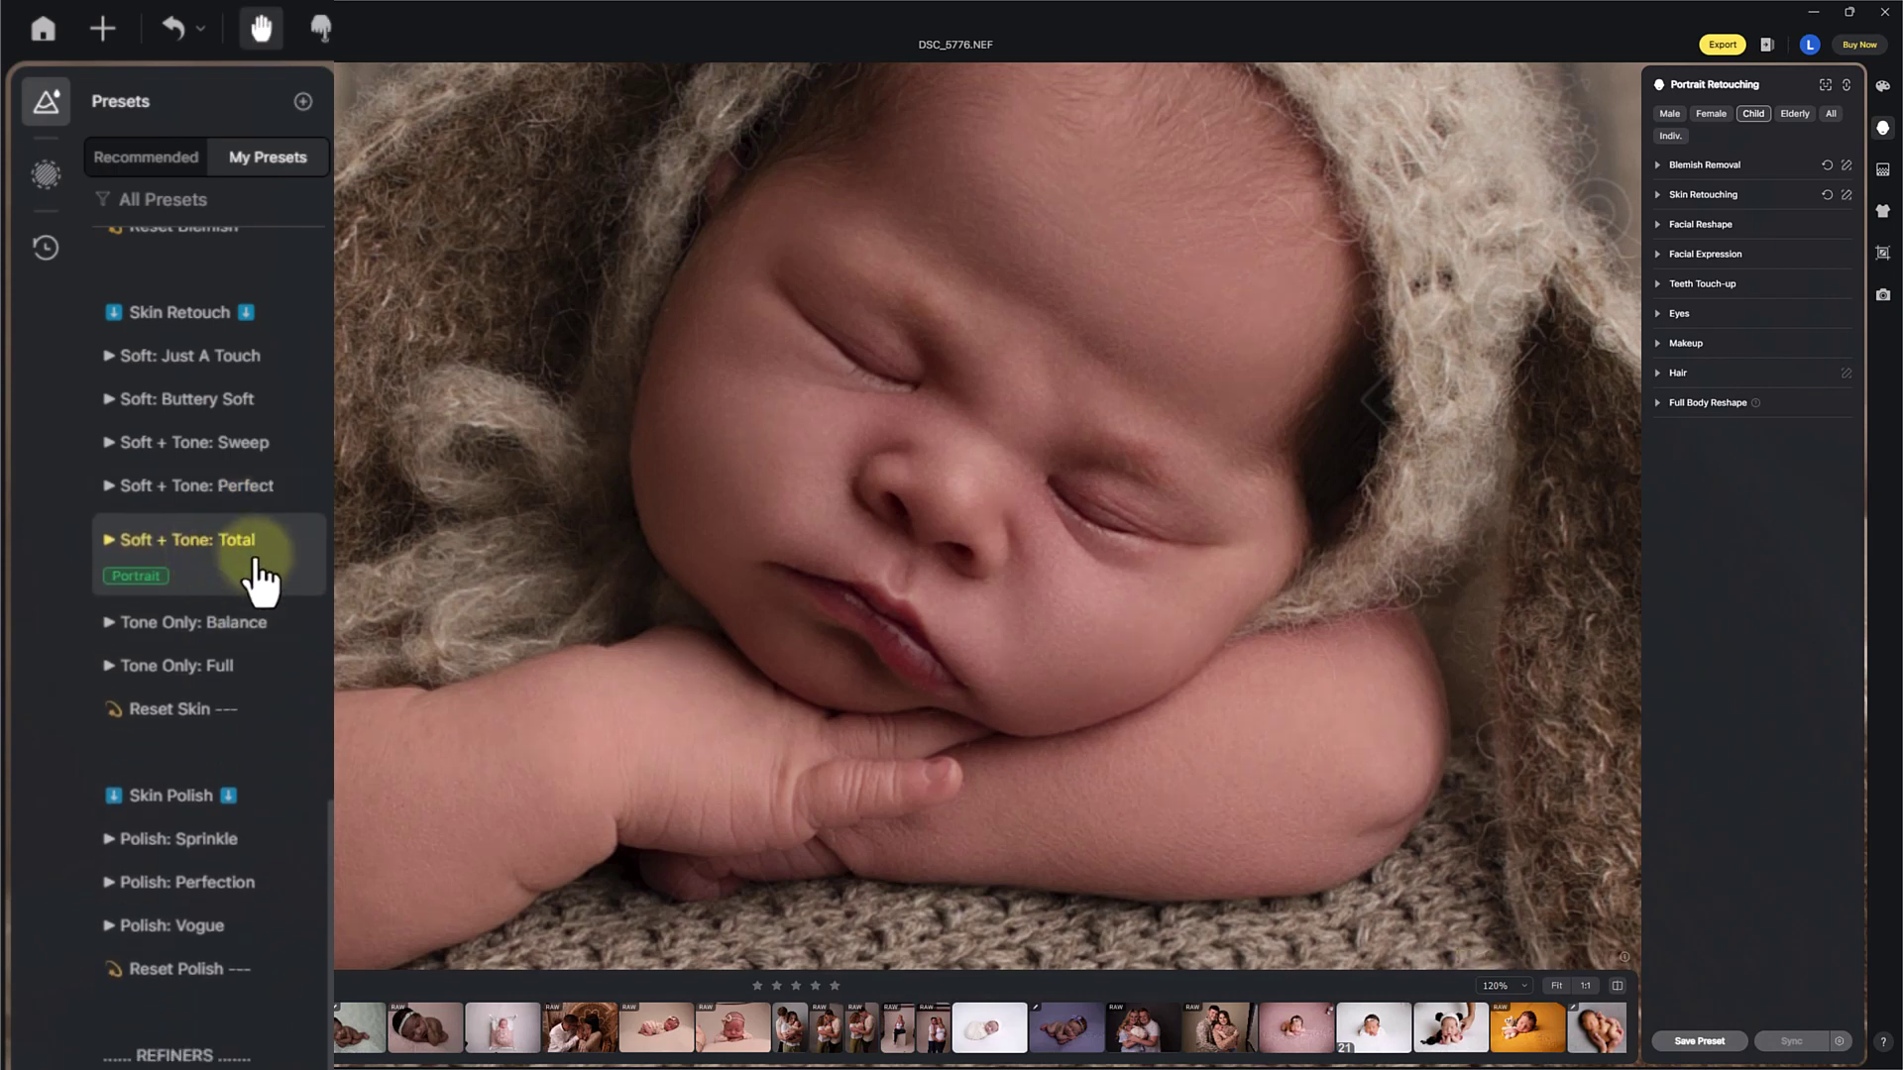
click(255, 496)
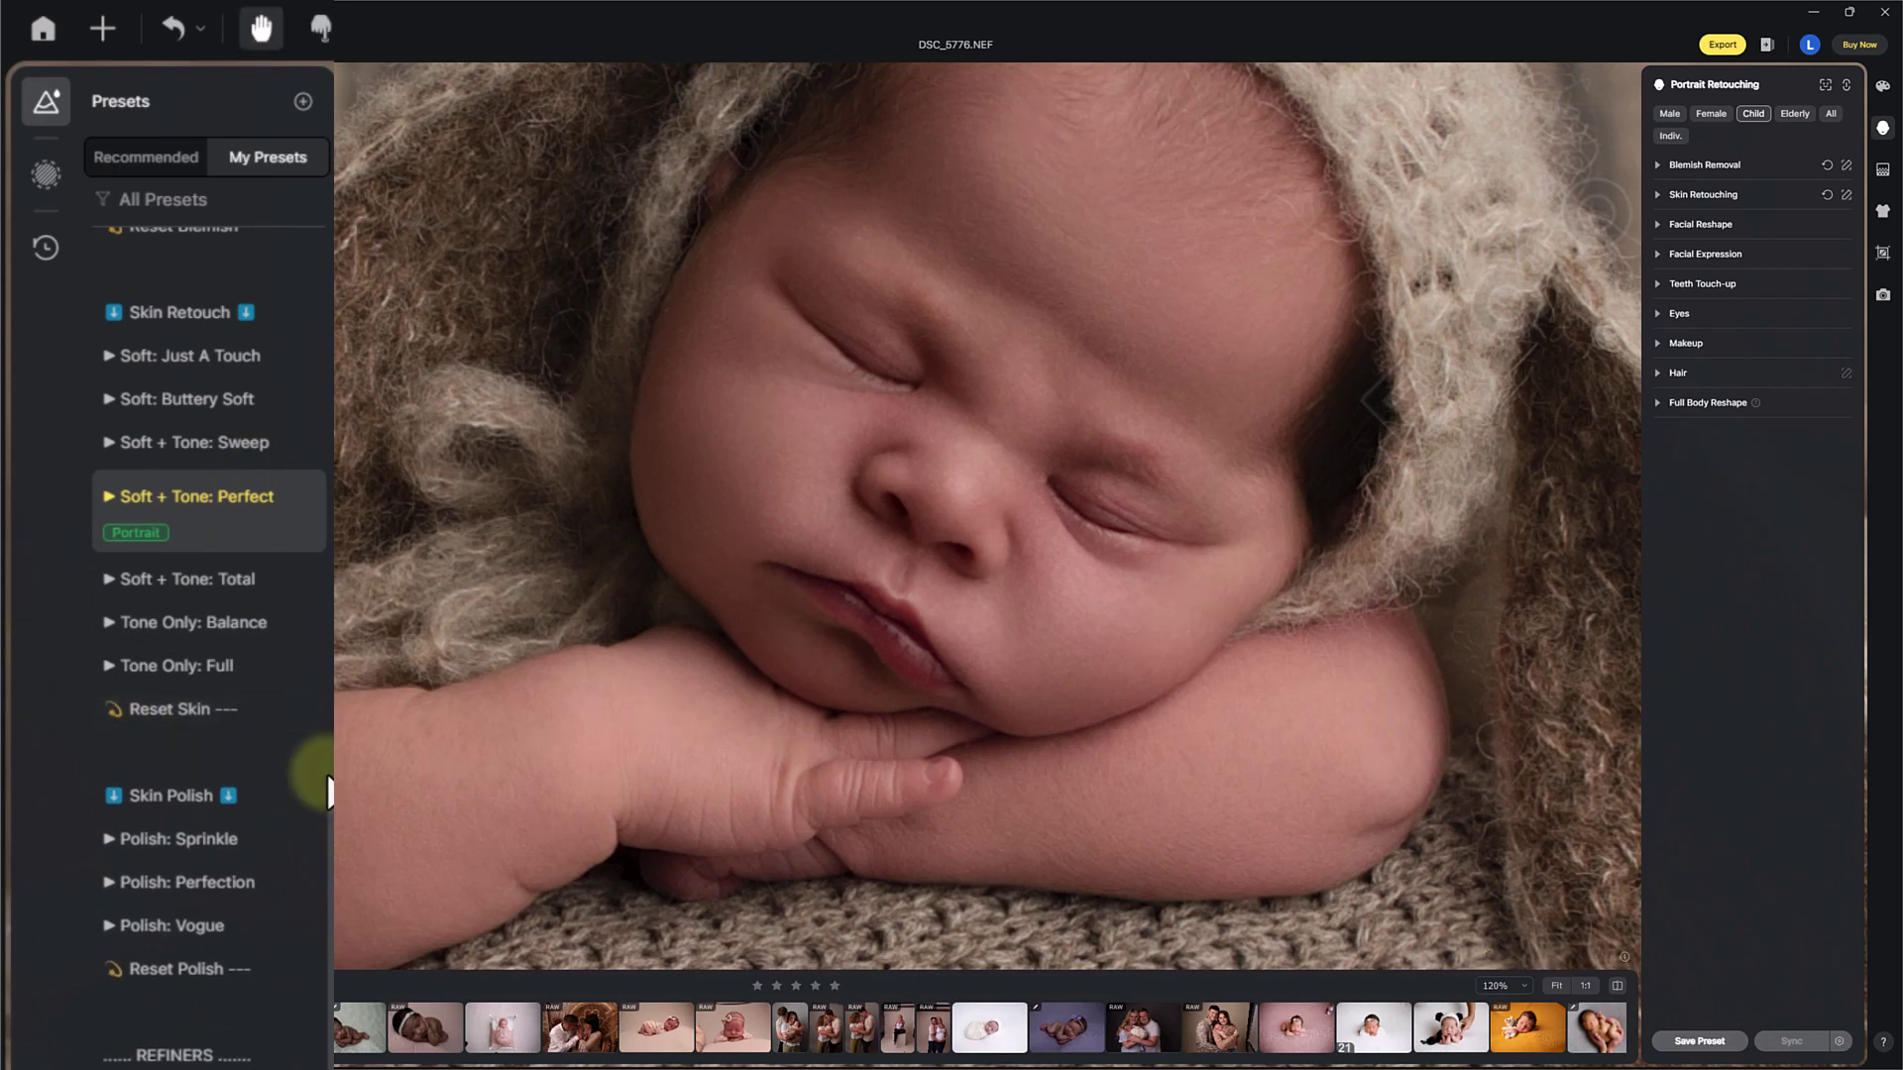
mouse_move(505, 586)
mouse_down()
mouse_move(539, 556)
mouse_move(532, 571)
mouse_up()
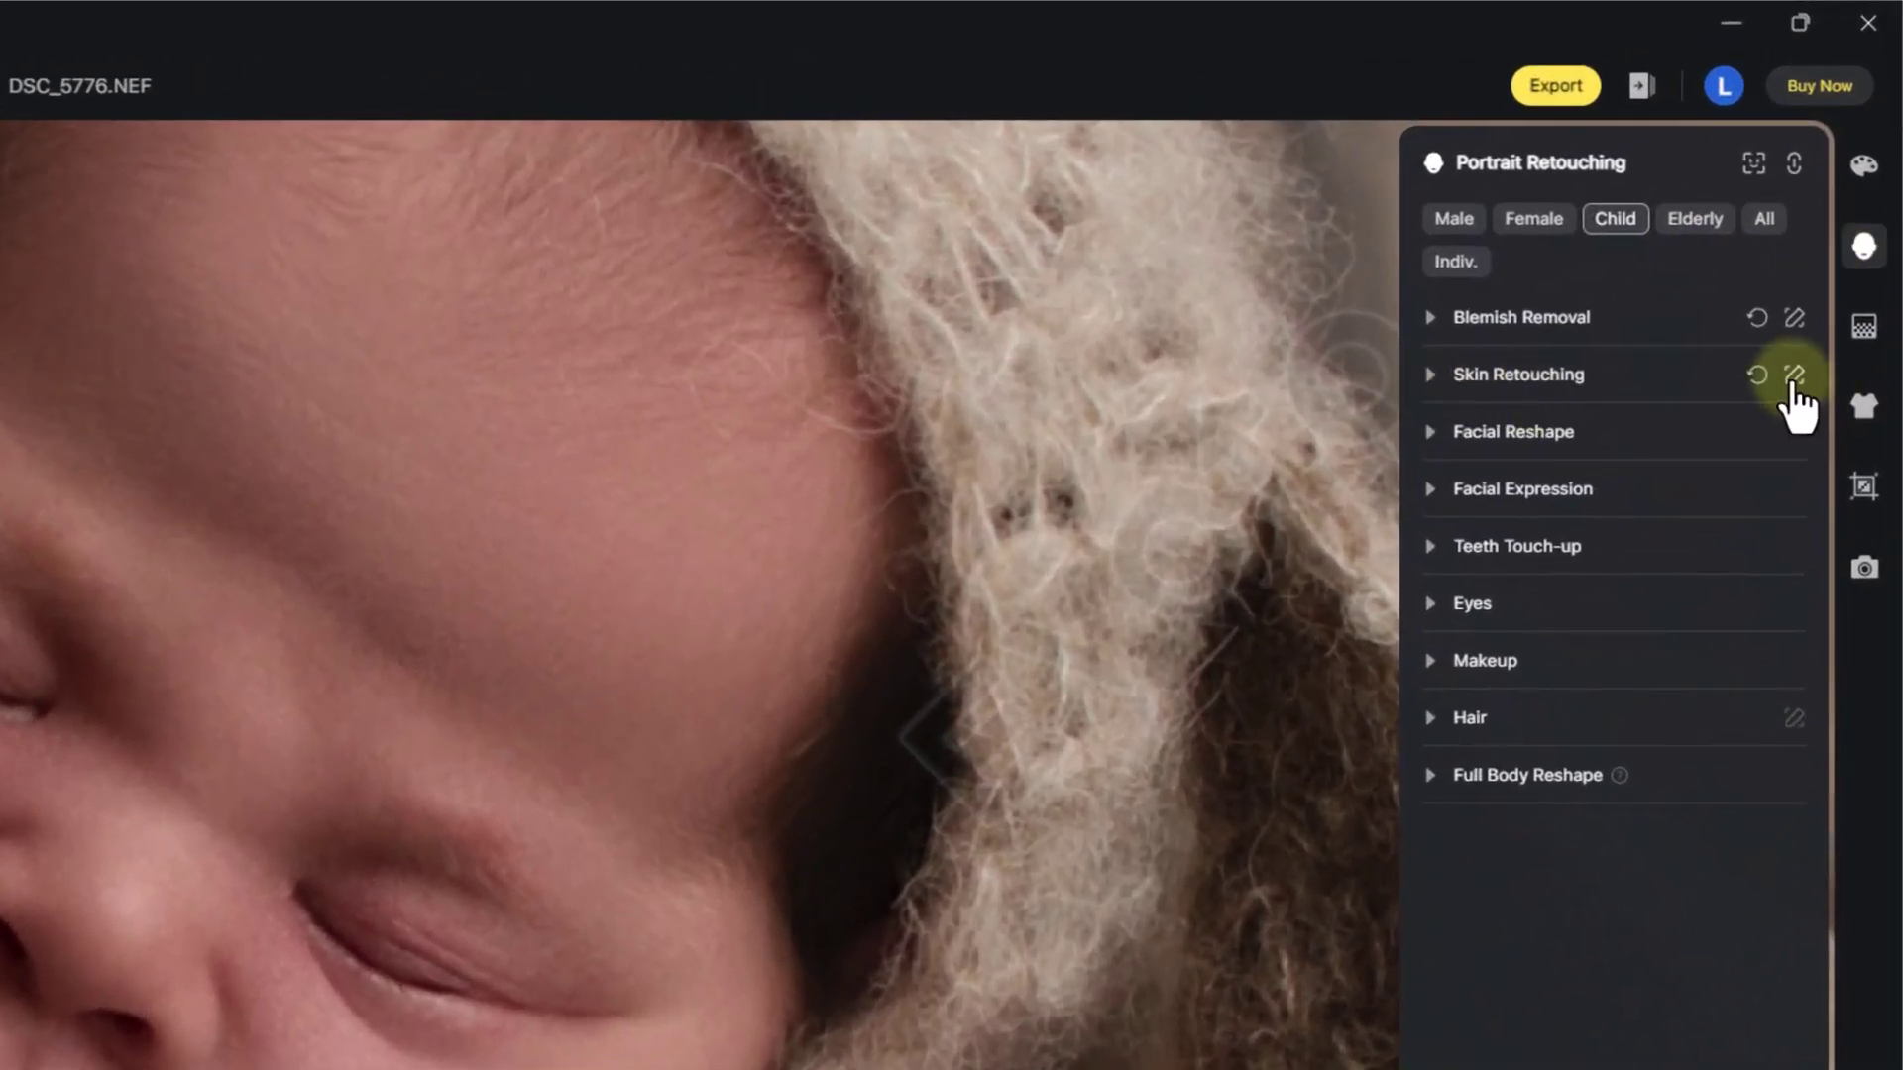
- Set Smooth Face Skin to 51 under Skin Retouching
click(1430, 374)
click(1618, 452)
mouse_move(1524, 463)
mouse_down()
mouse_move(1659, 466)
mouse_move(1618, 454)
mouse_up()
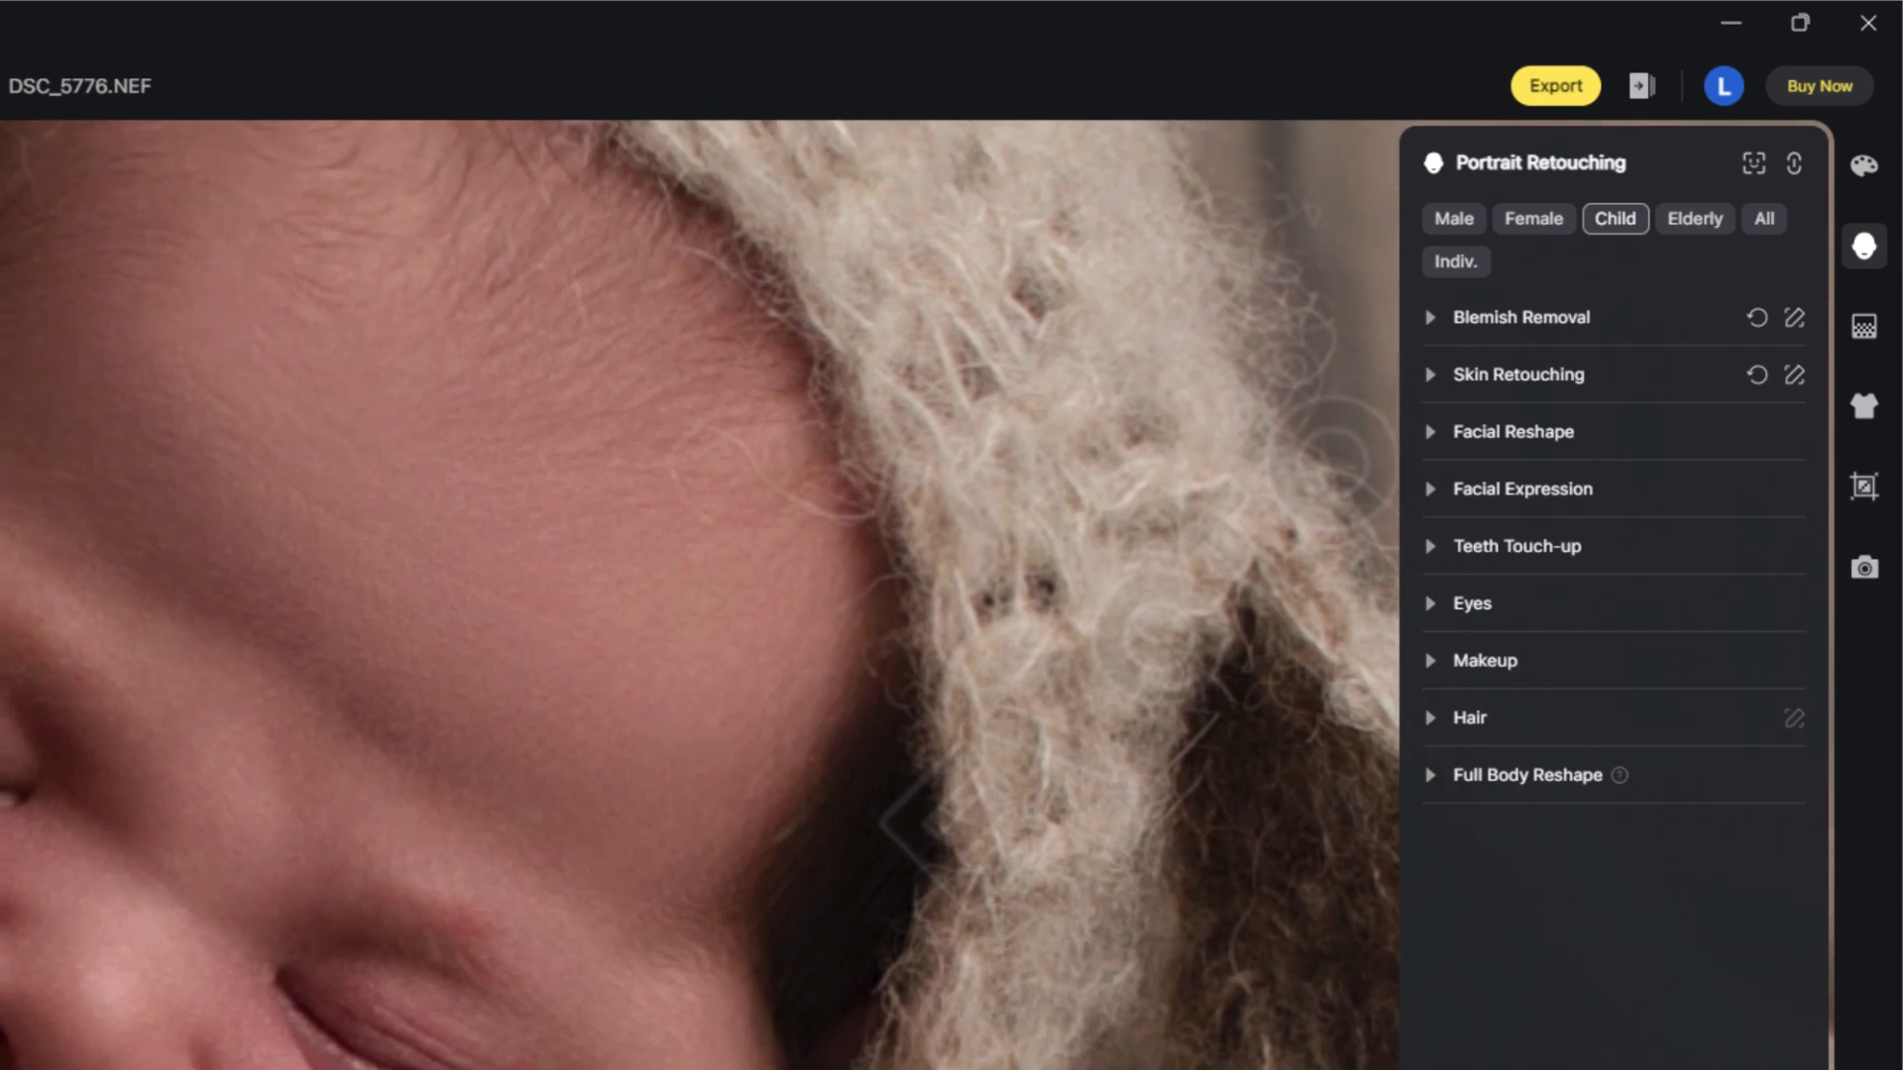
click(337, 444)
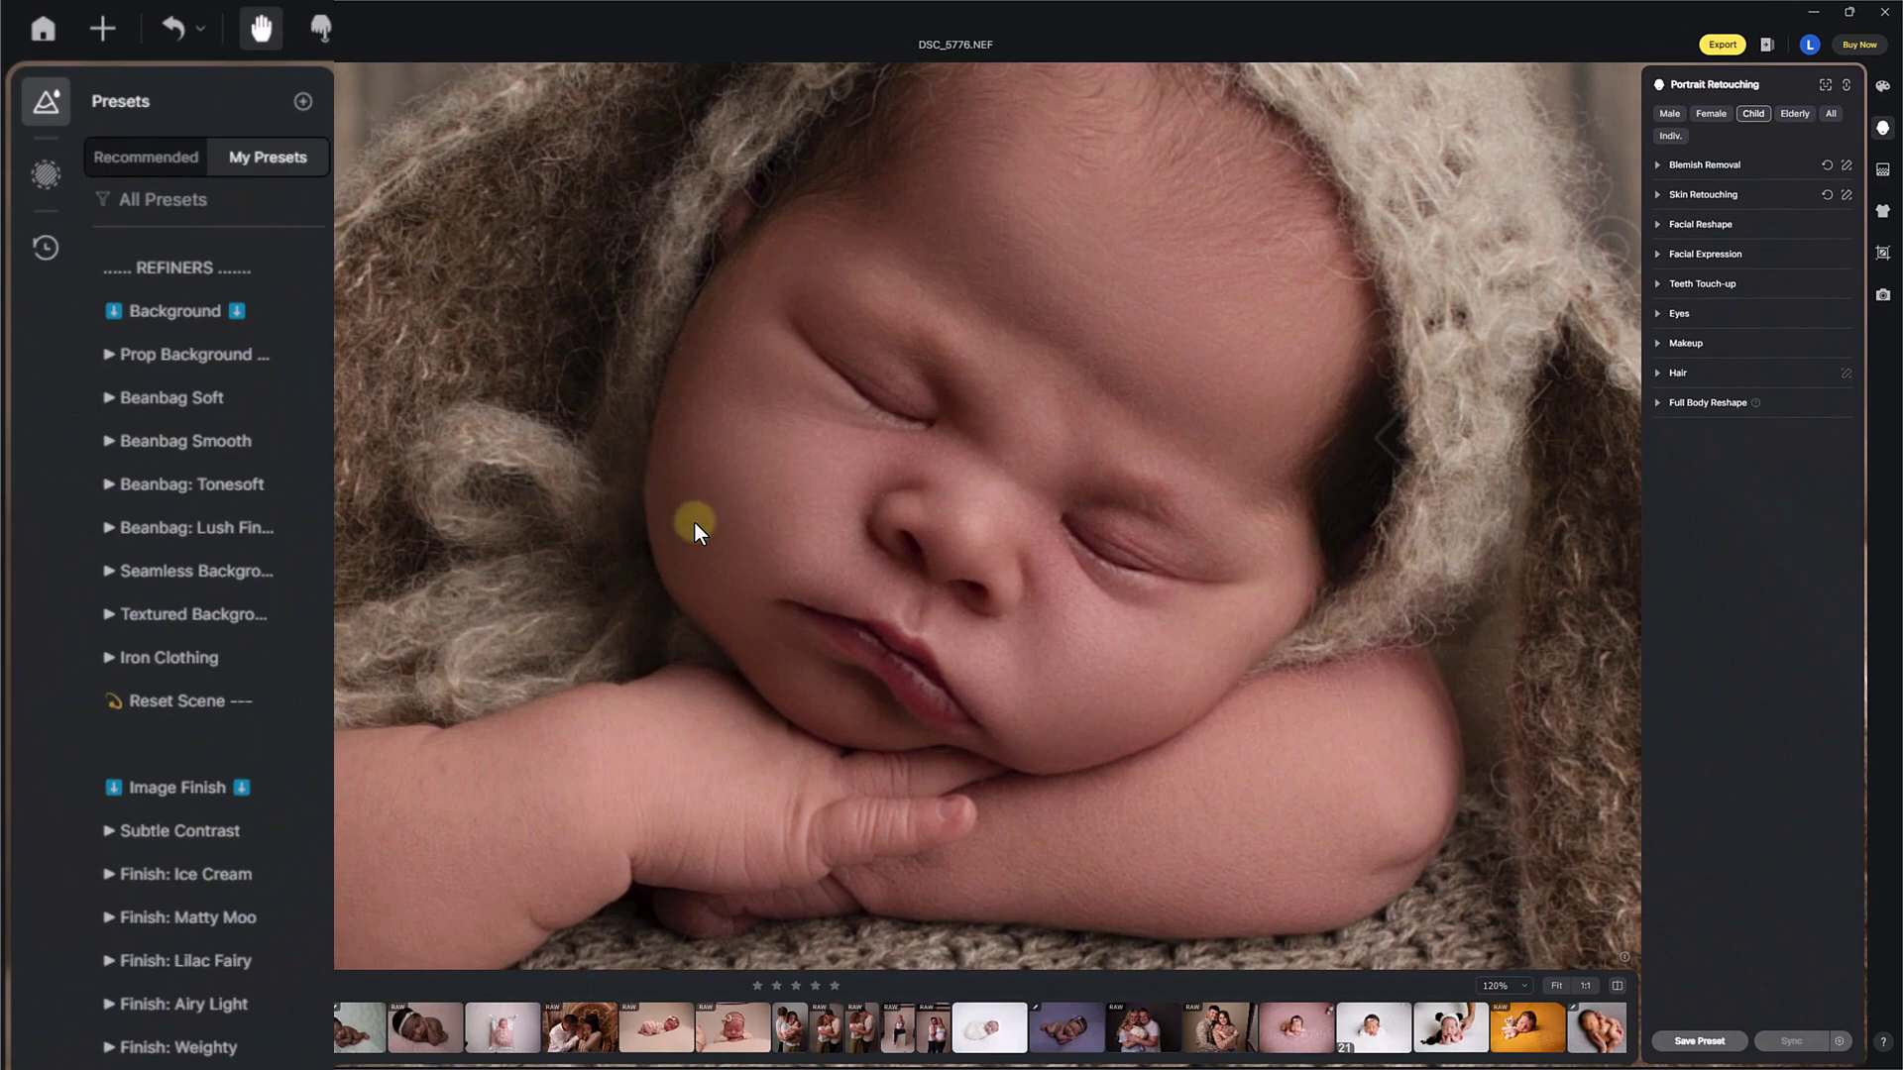
- Apply Textured Background to the backdrop, then Reset Scene to restore the plain wood wall
scroll(694, 521, down, 5)
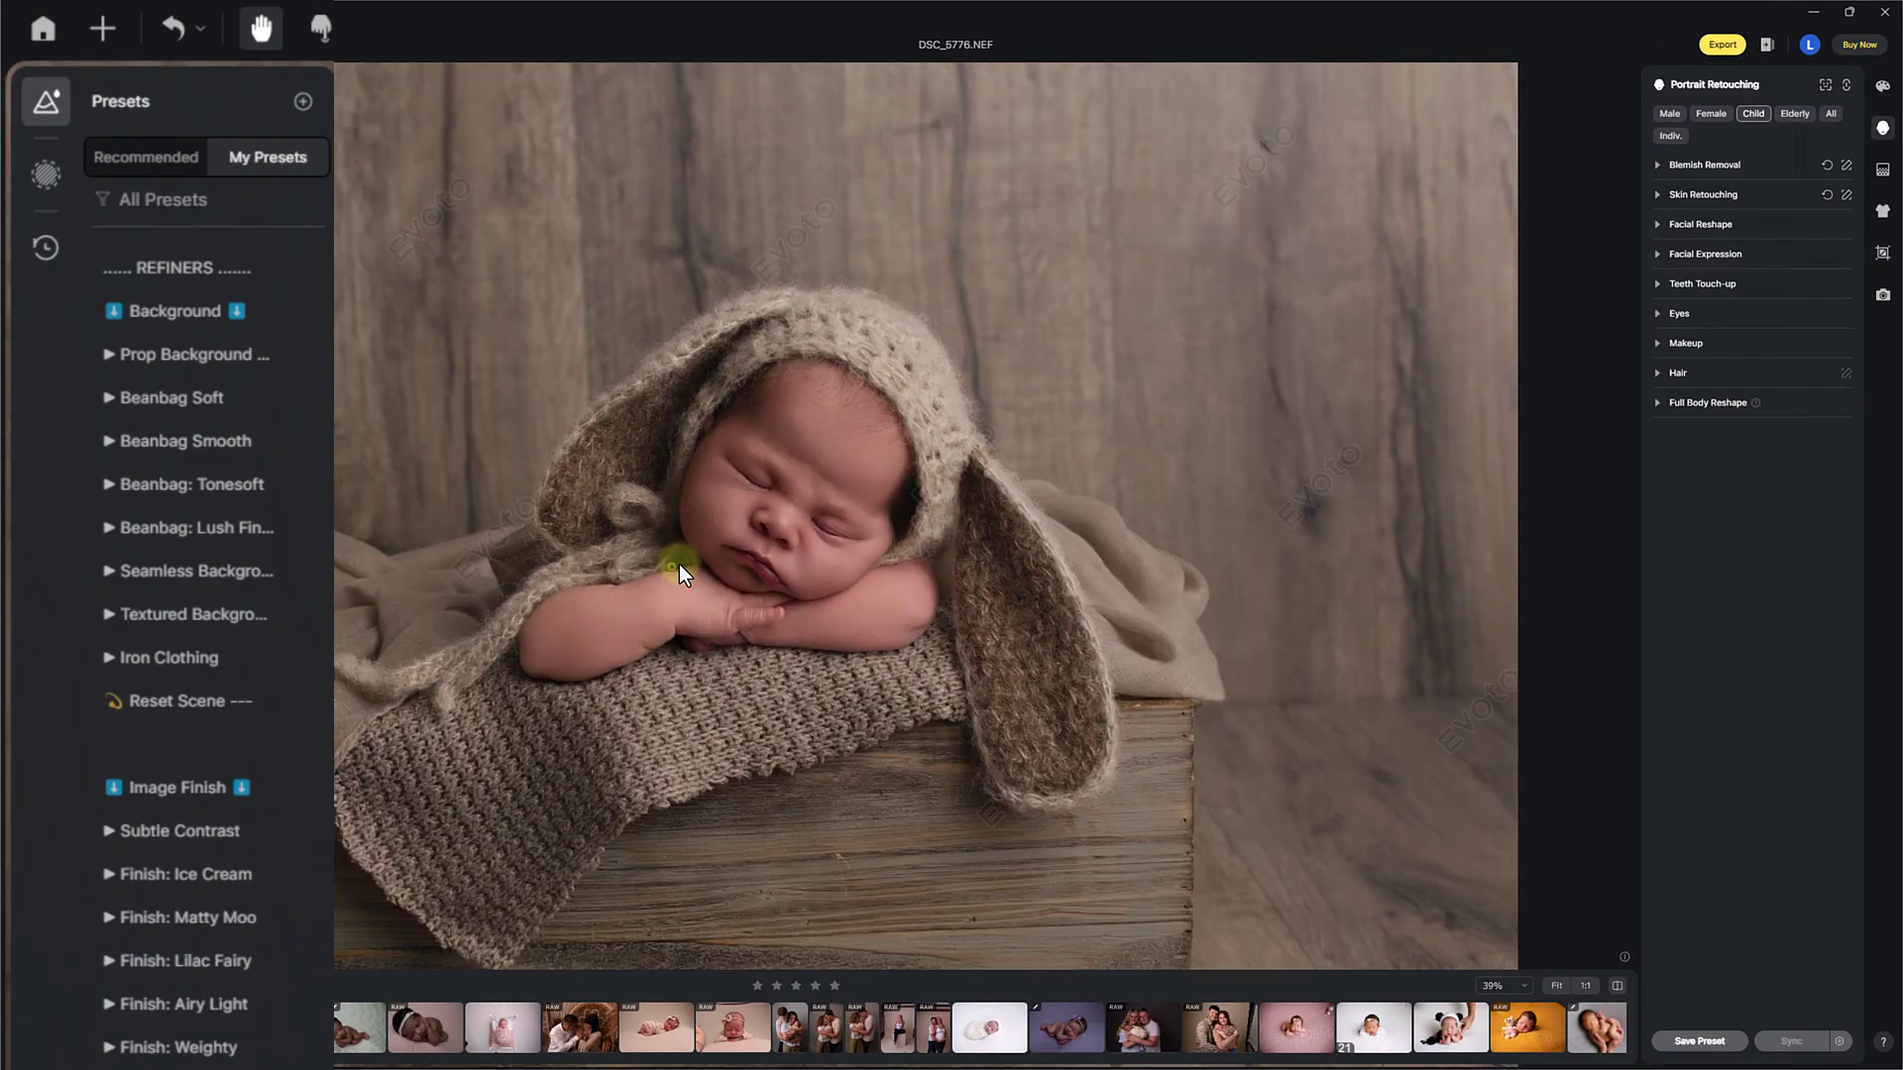
drag(680, 571, 793, 556)
click(167, 684)
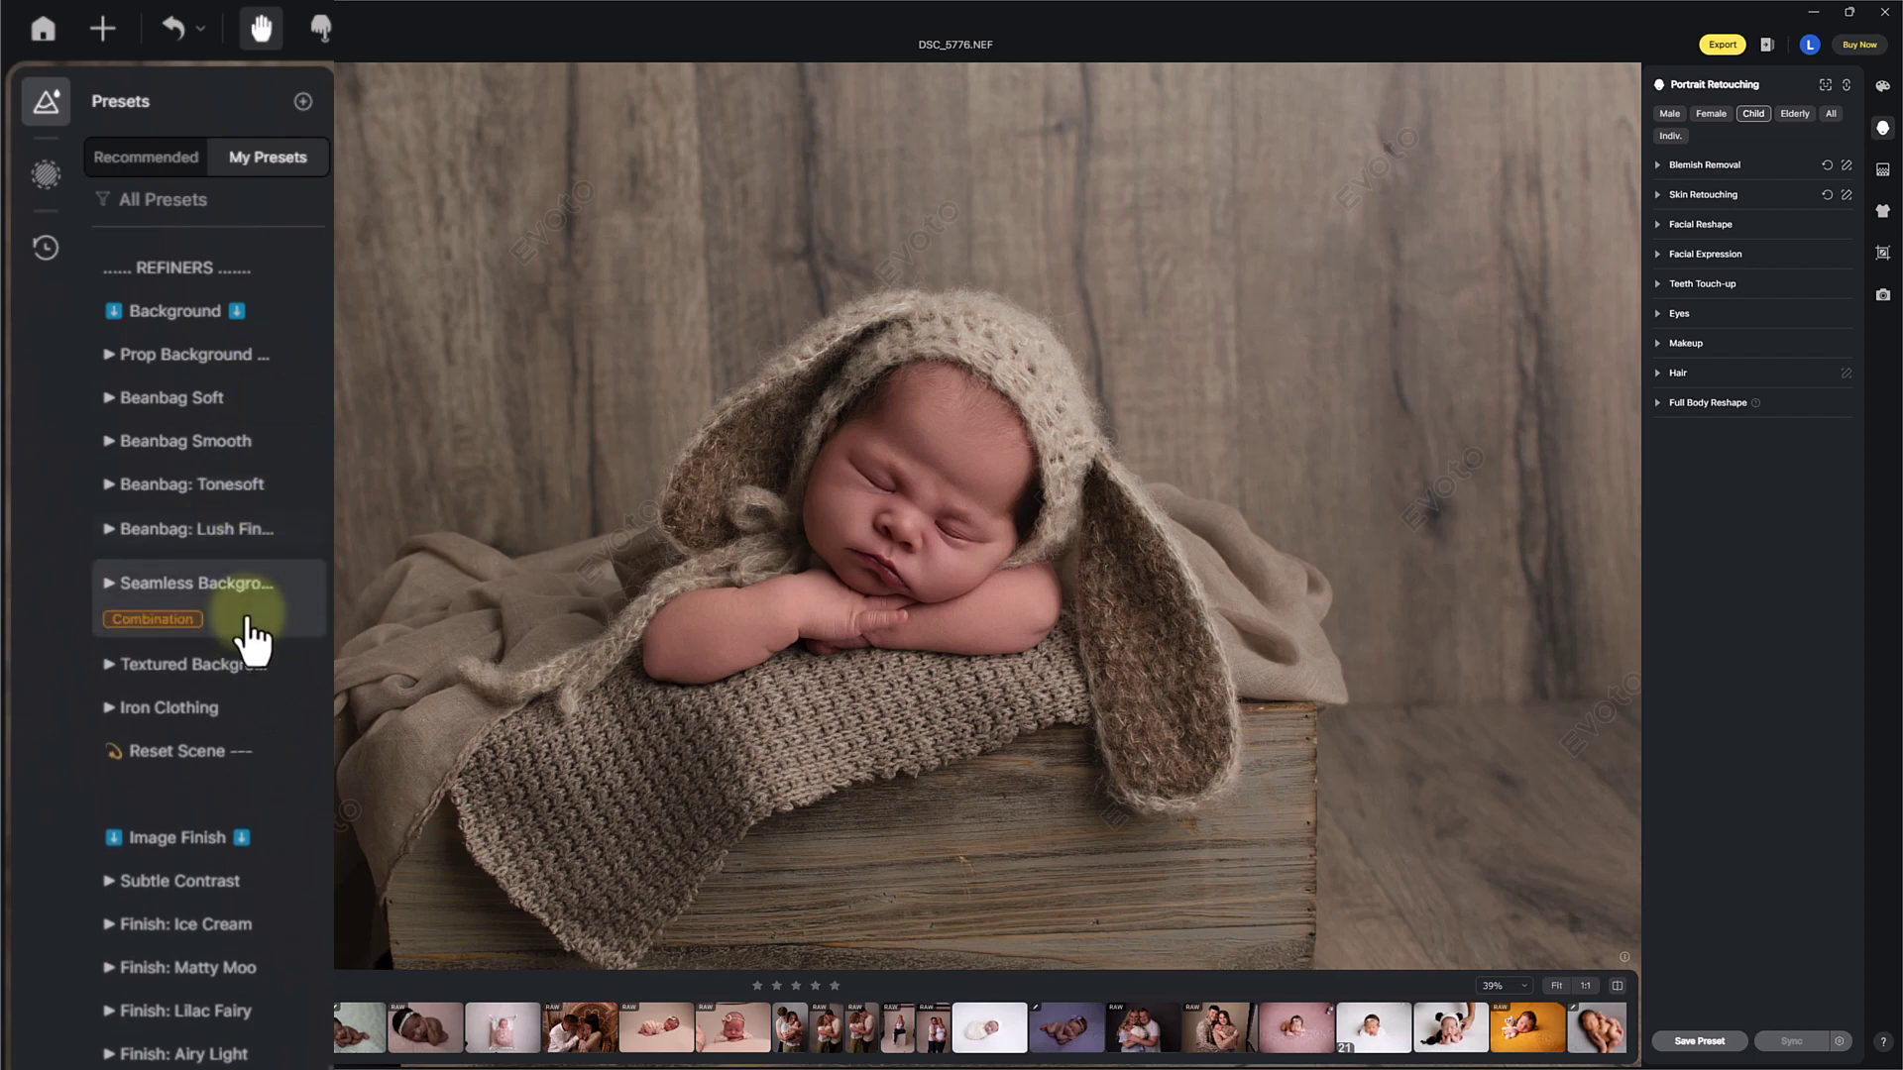
click(253, 652)
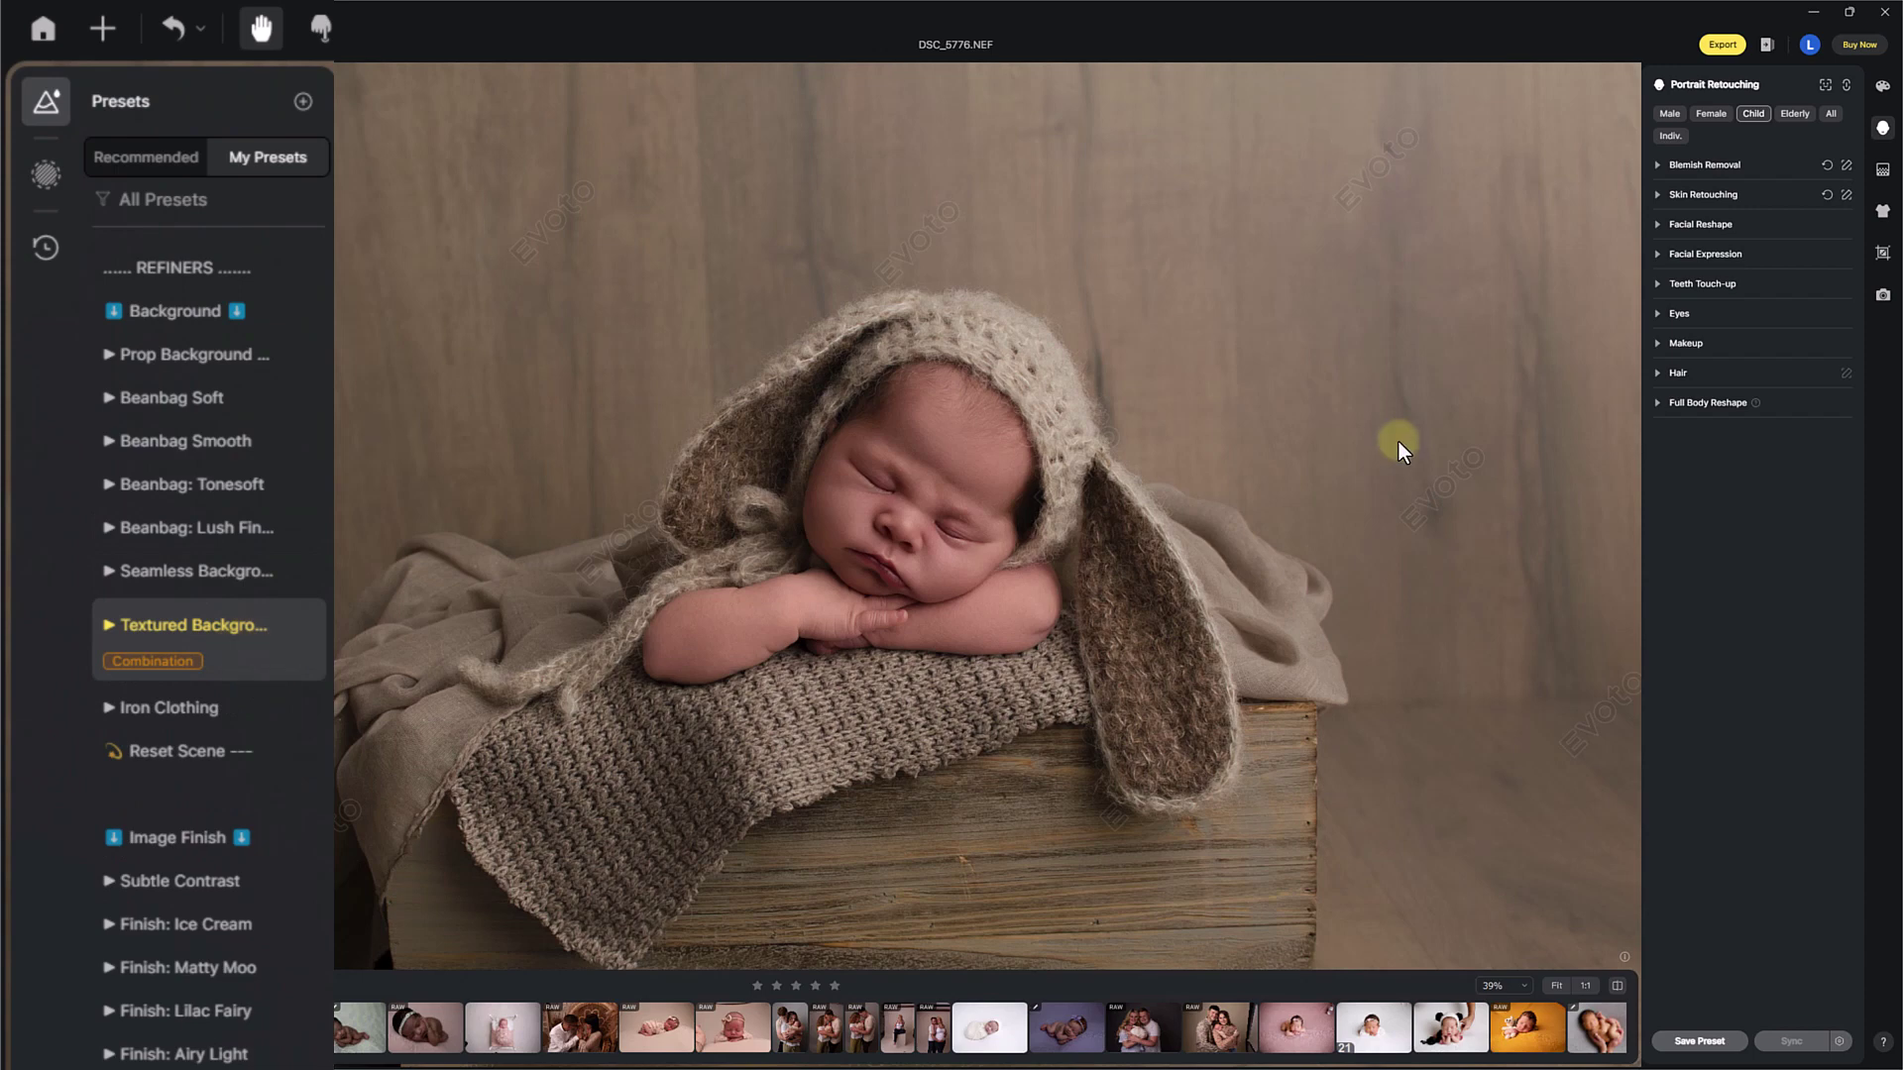
click(188, 783)
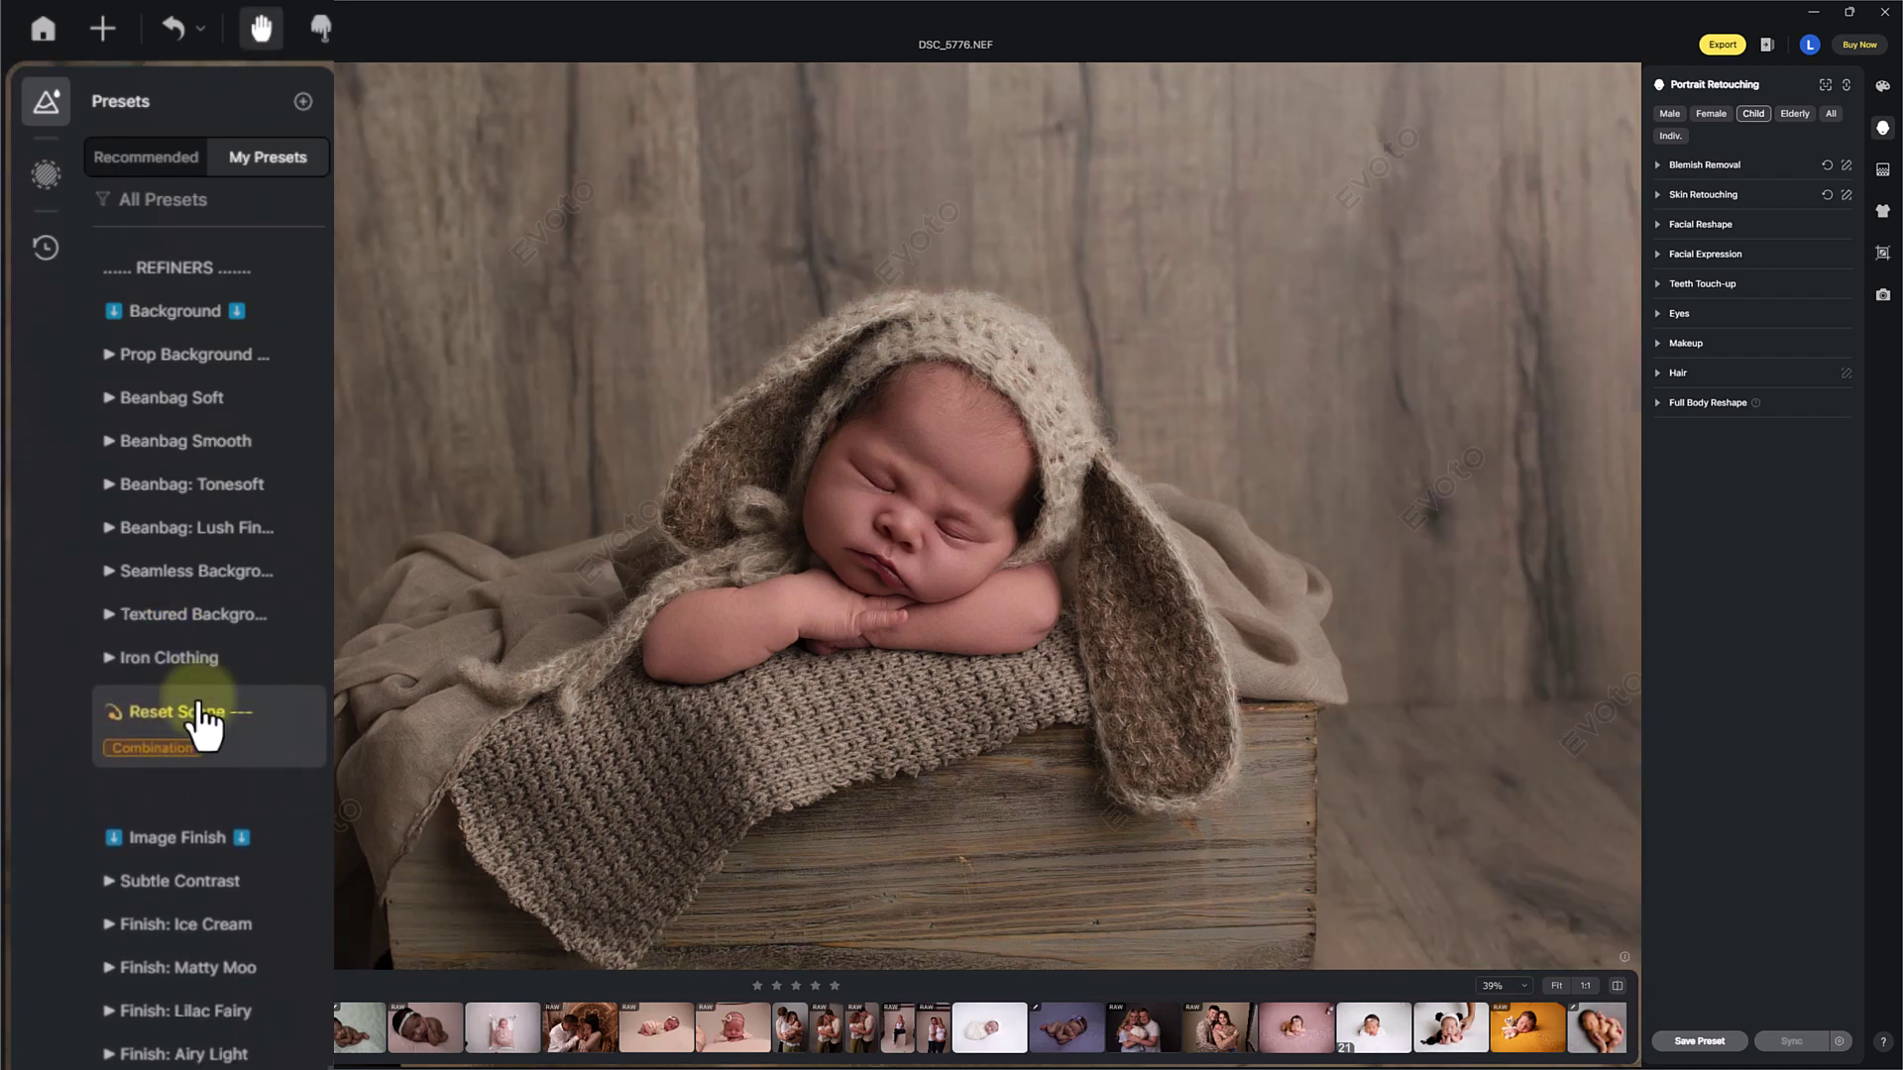
drag(200, 713, 117, 364)
- Roll the History back to 'Child: Skin Retouching +51' and return to Presets
click(46, 248)
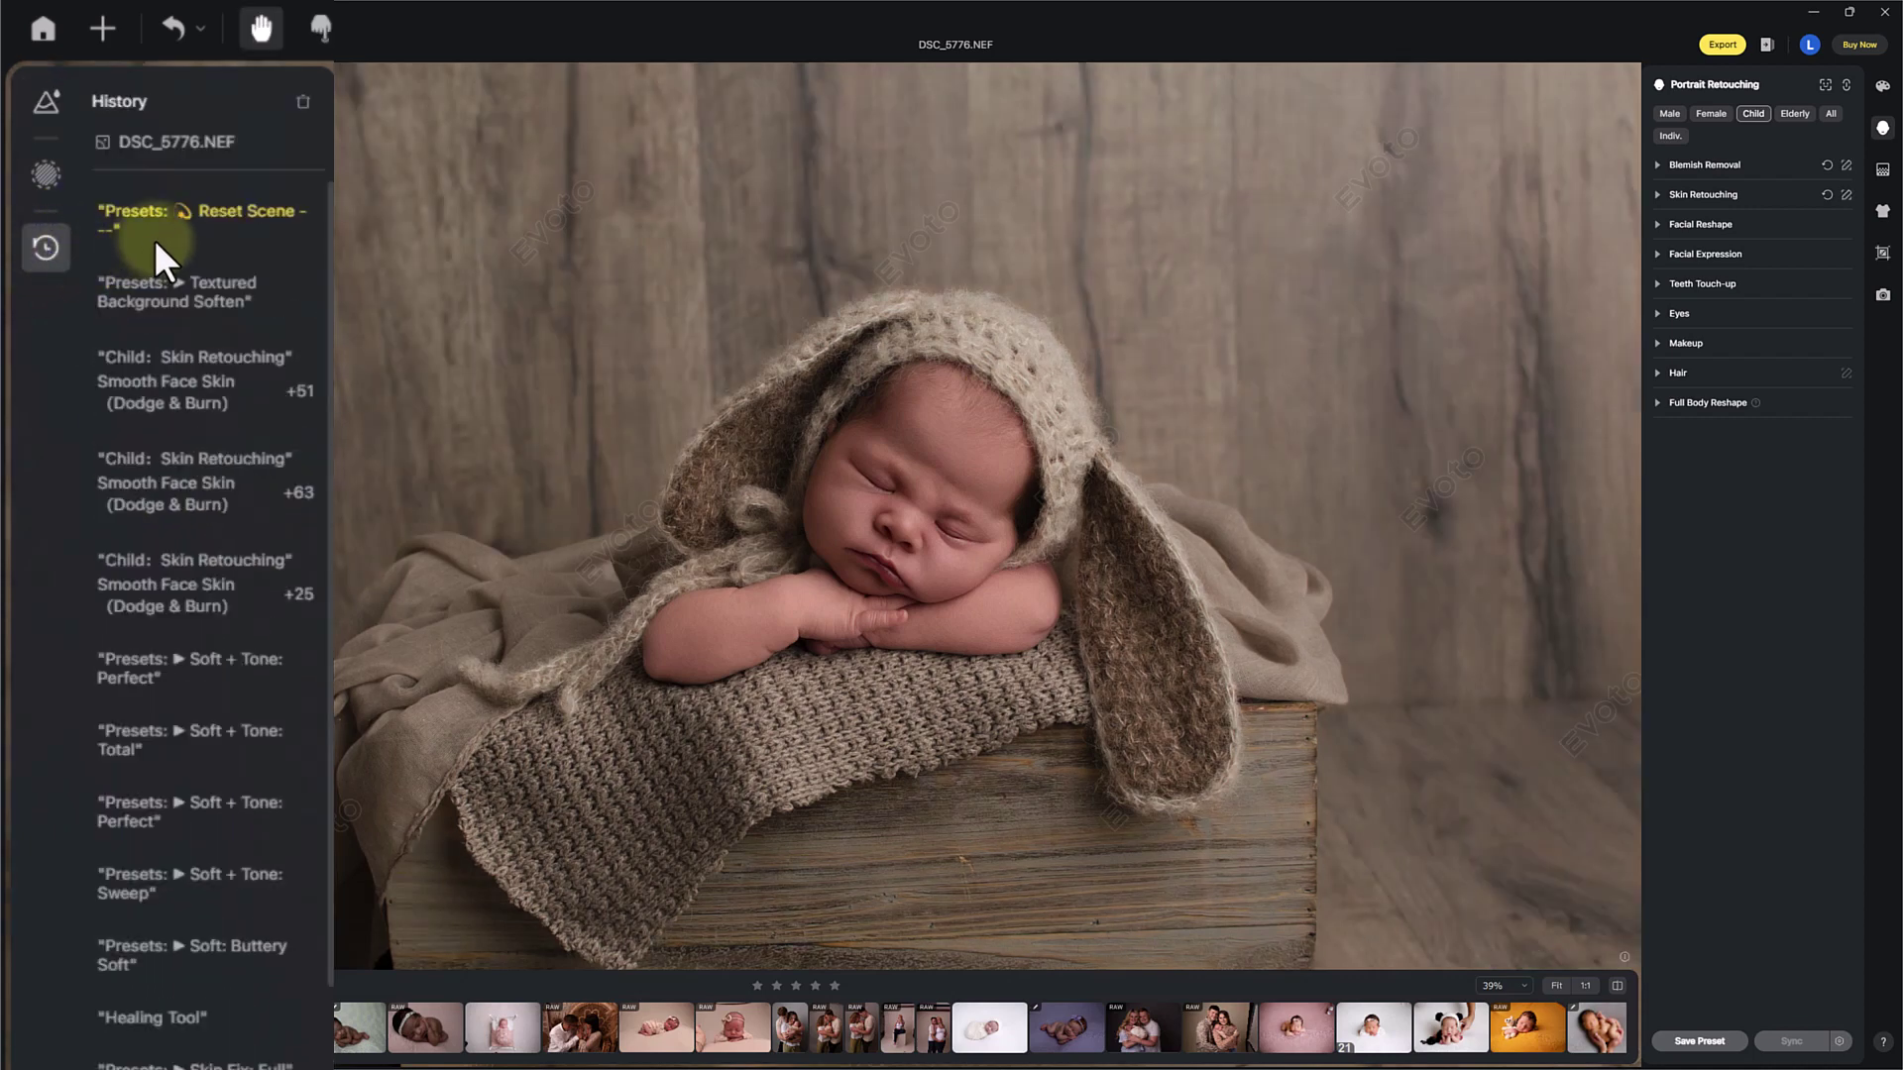
click(209, 367)
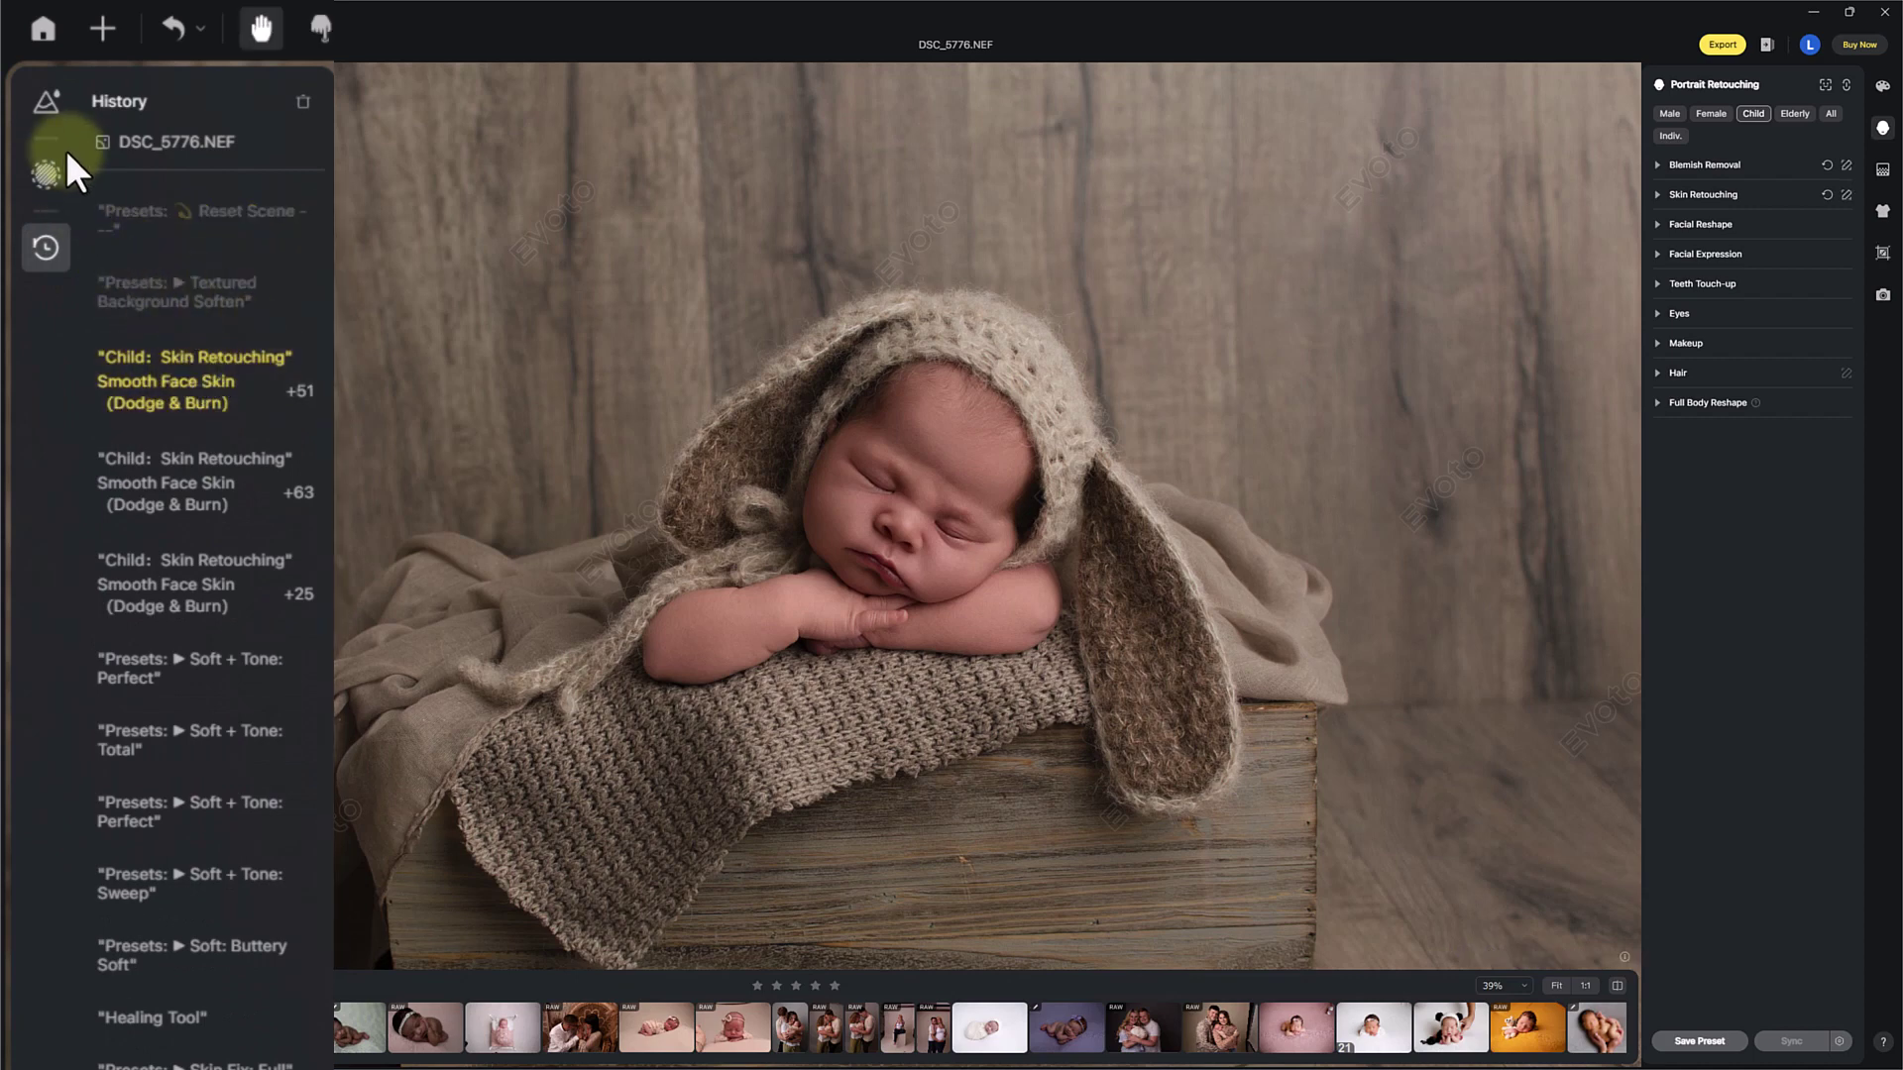
click(48, 107)
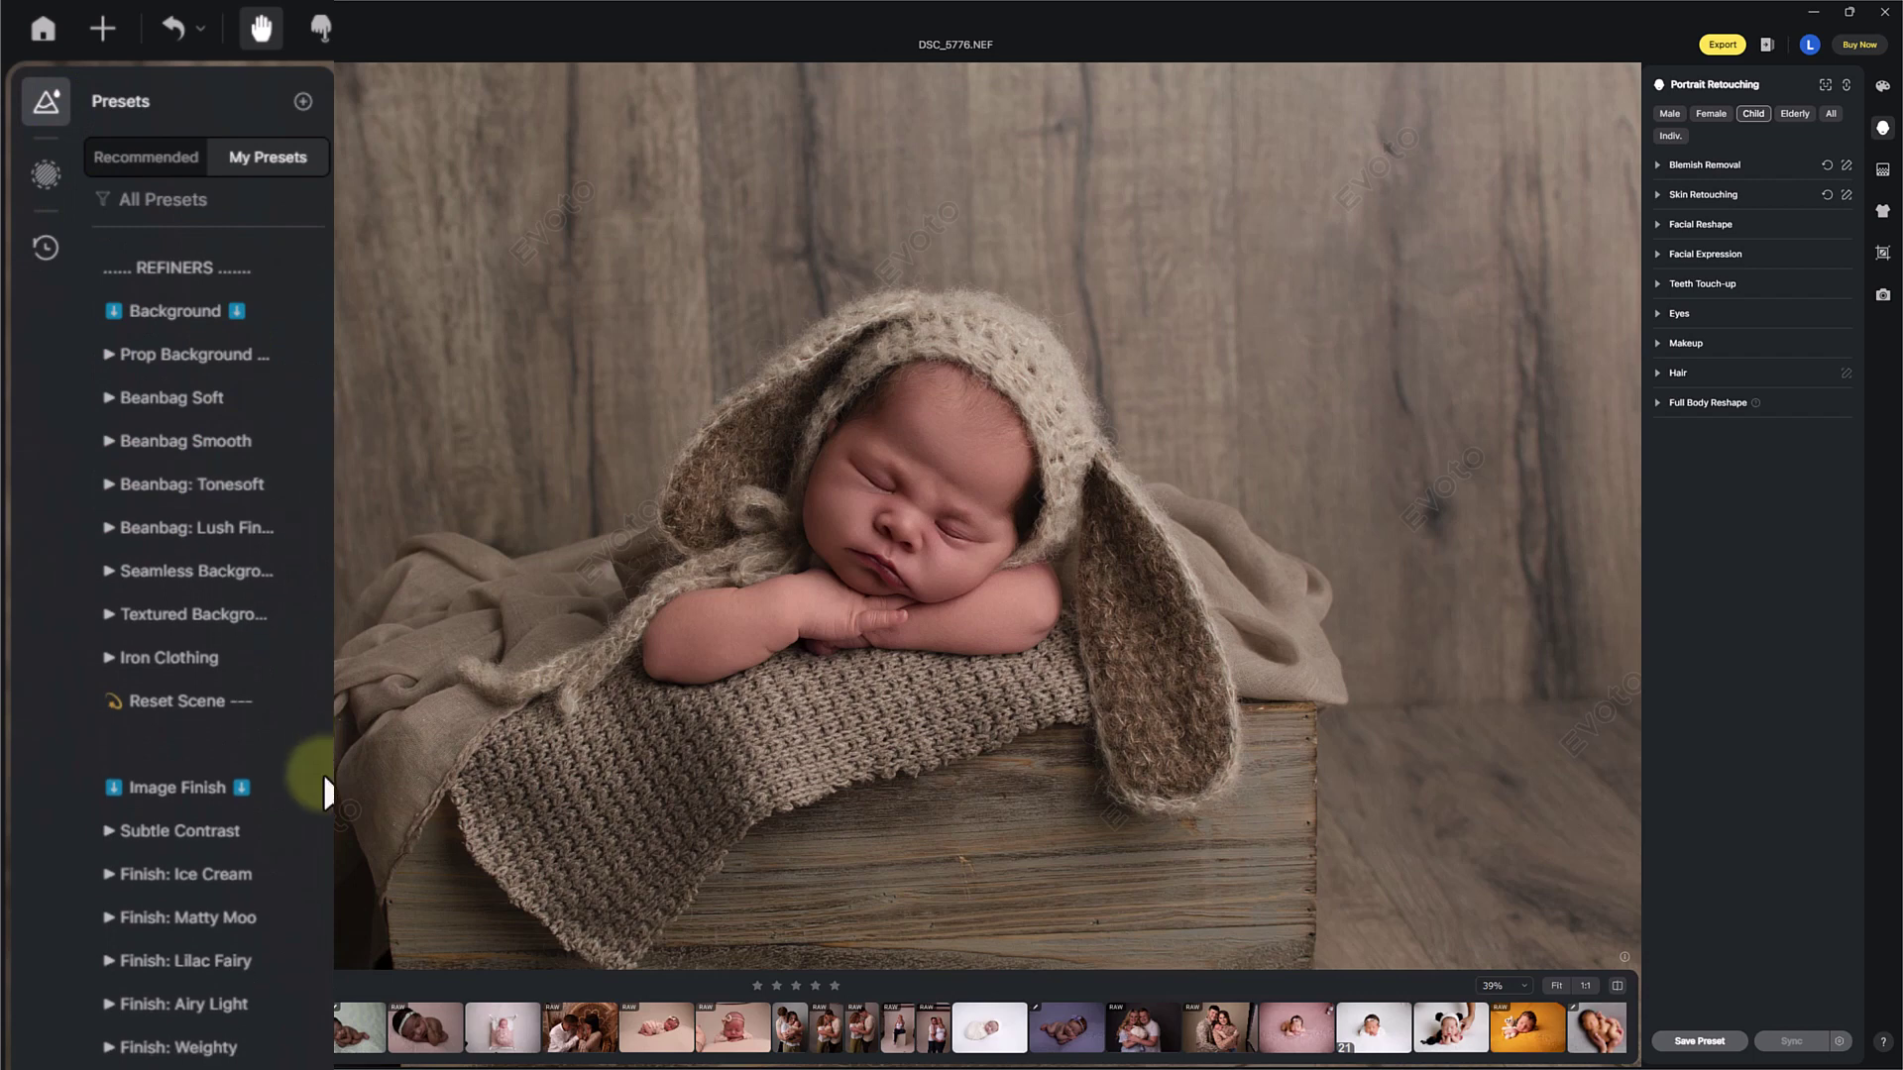
scroll(314, 850, down, 2)
scroll(297, 694, up, 1)
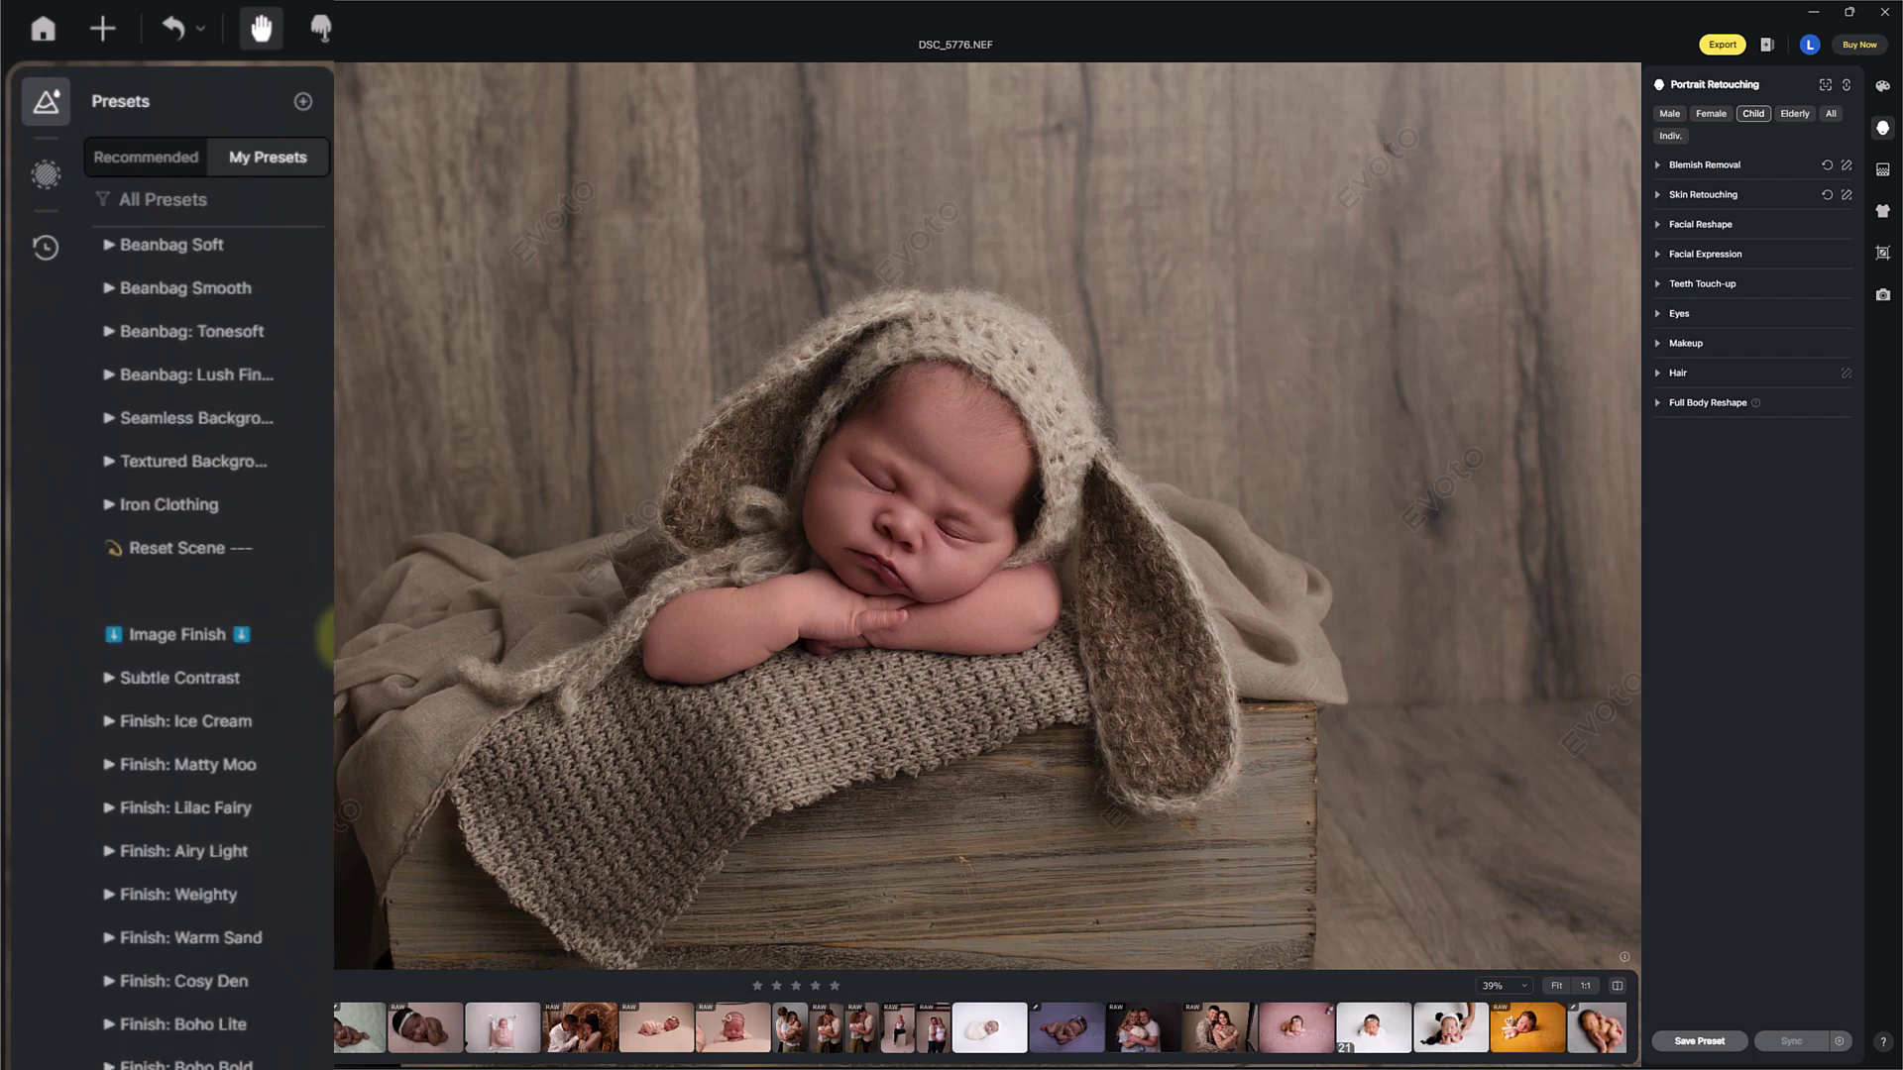
scroll(255, 666, down, 1)
scroll(263, 575, down, 2)
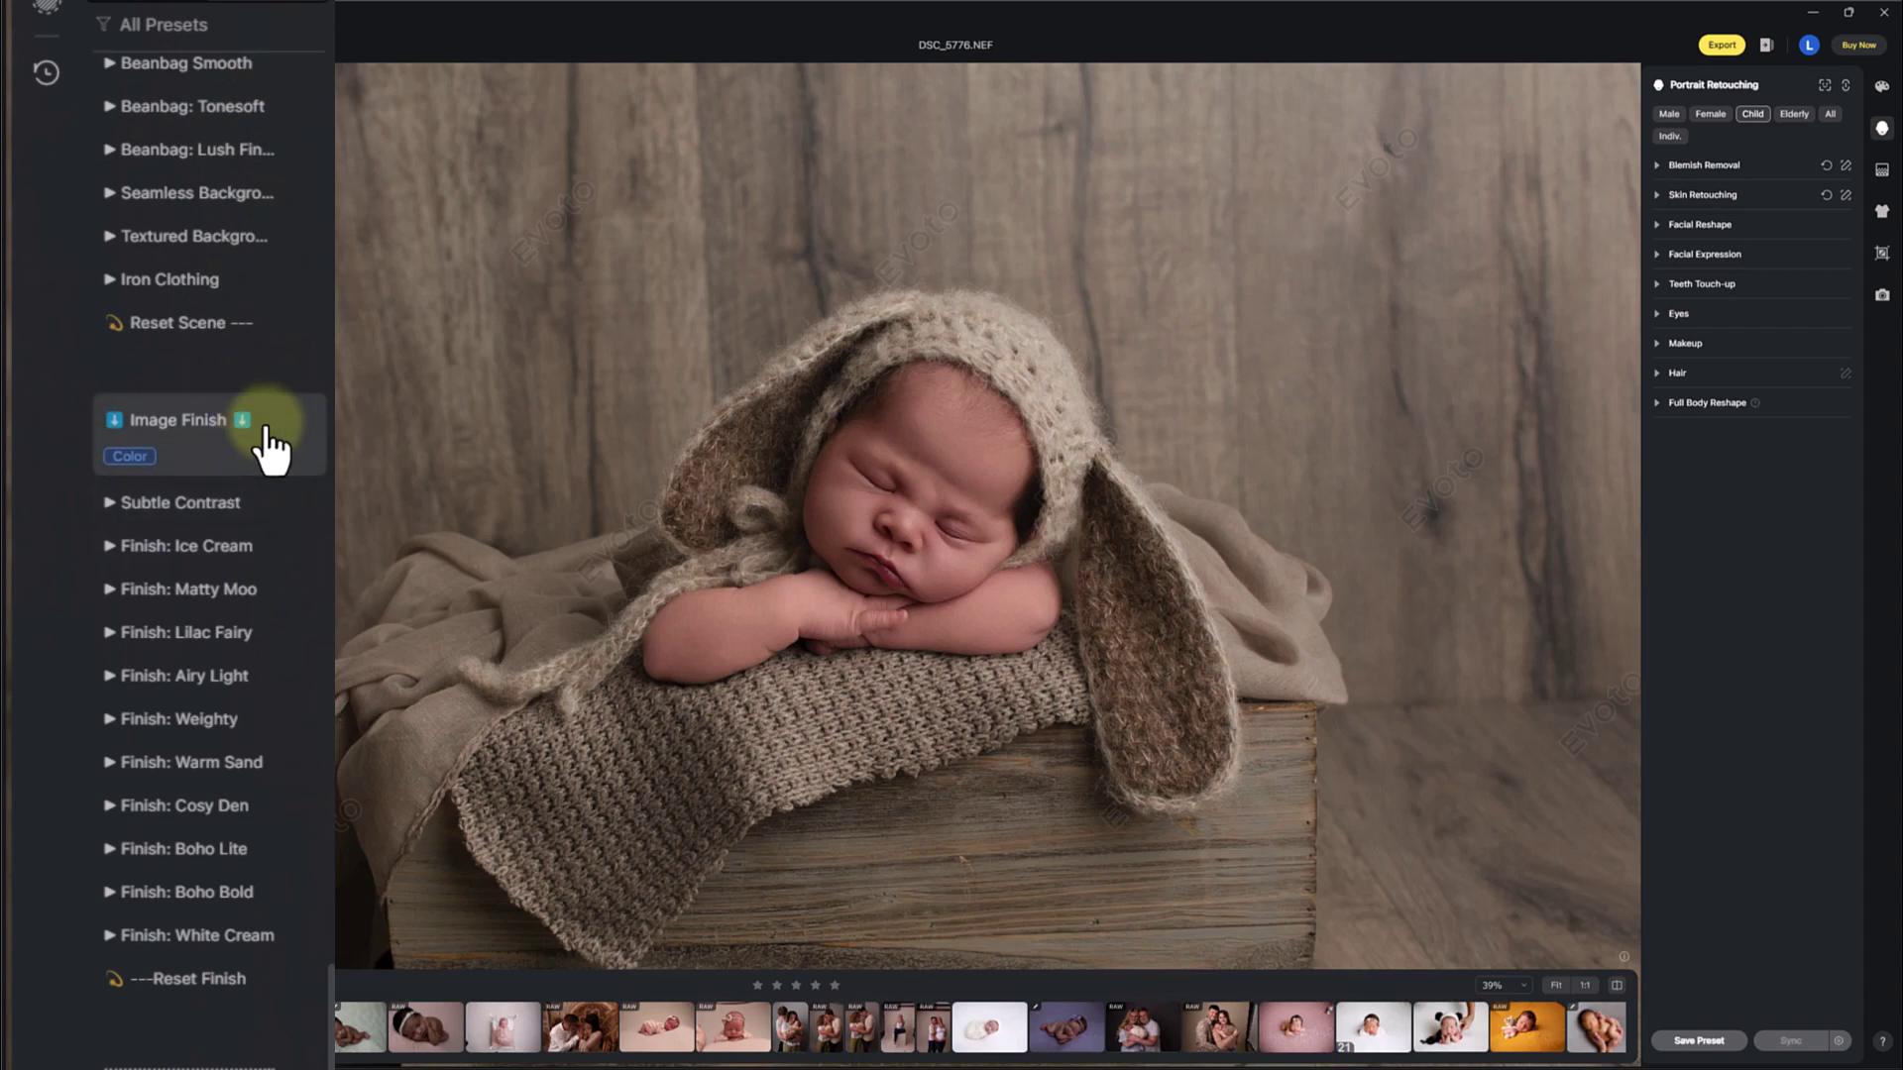
drag(319, 985, 317, 976)
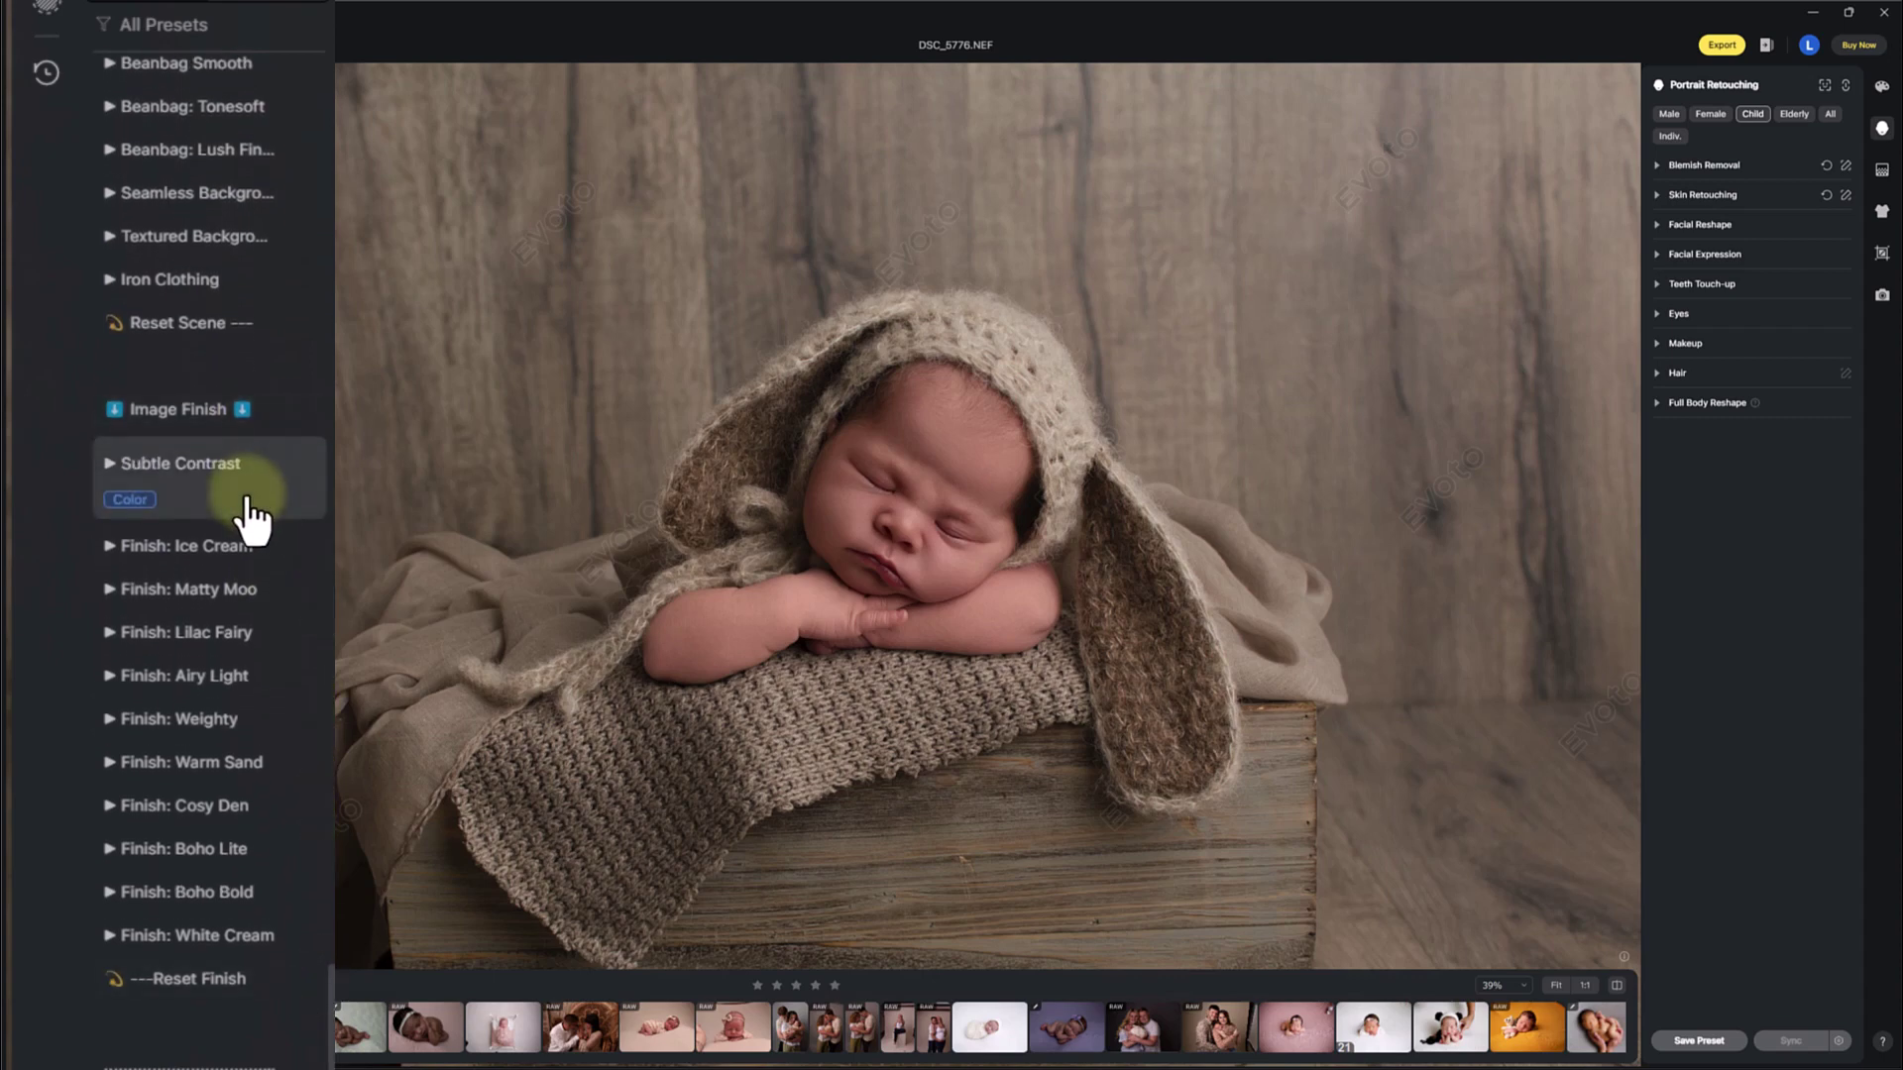
scroll(817, 559, up, 2)
scroll(864, 545, down, 3)
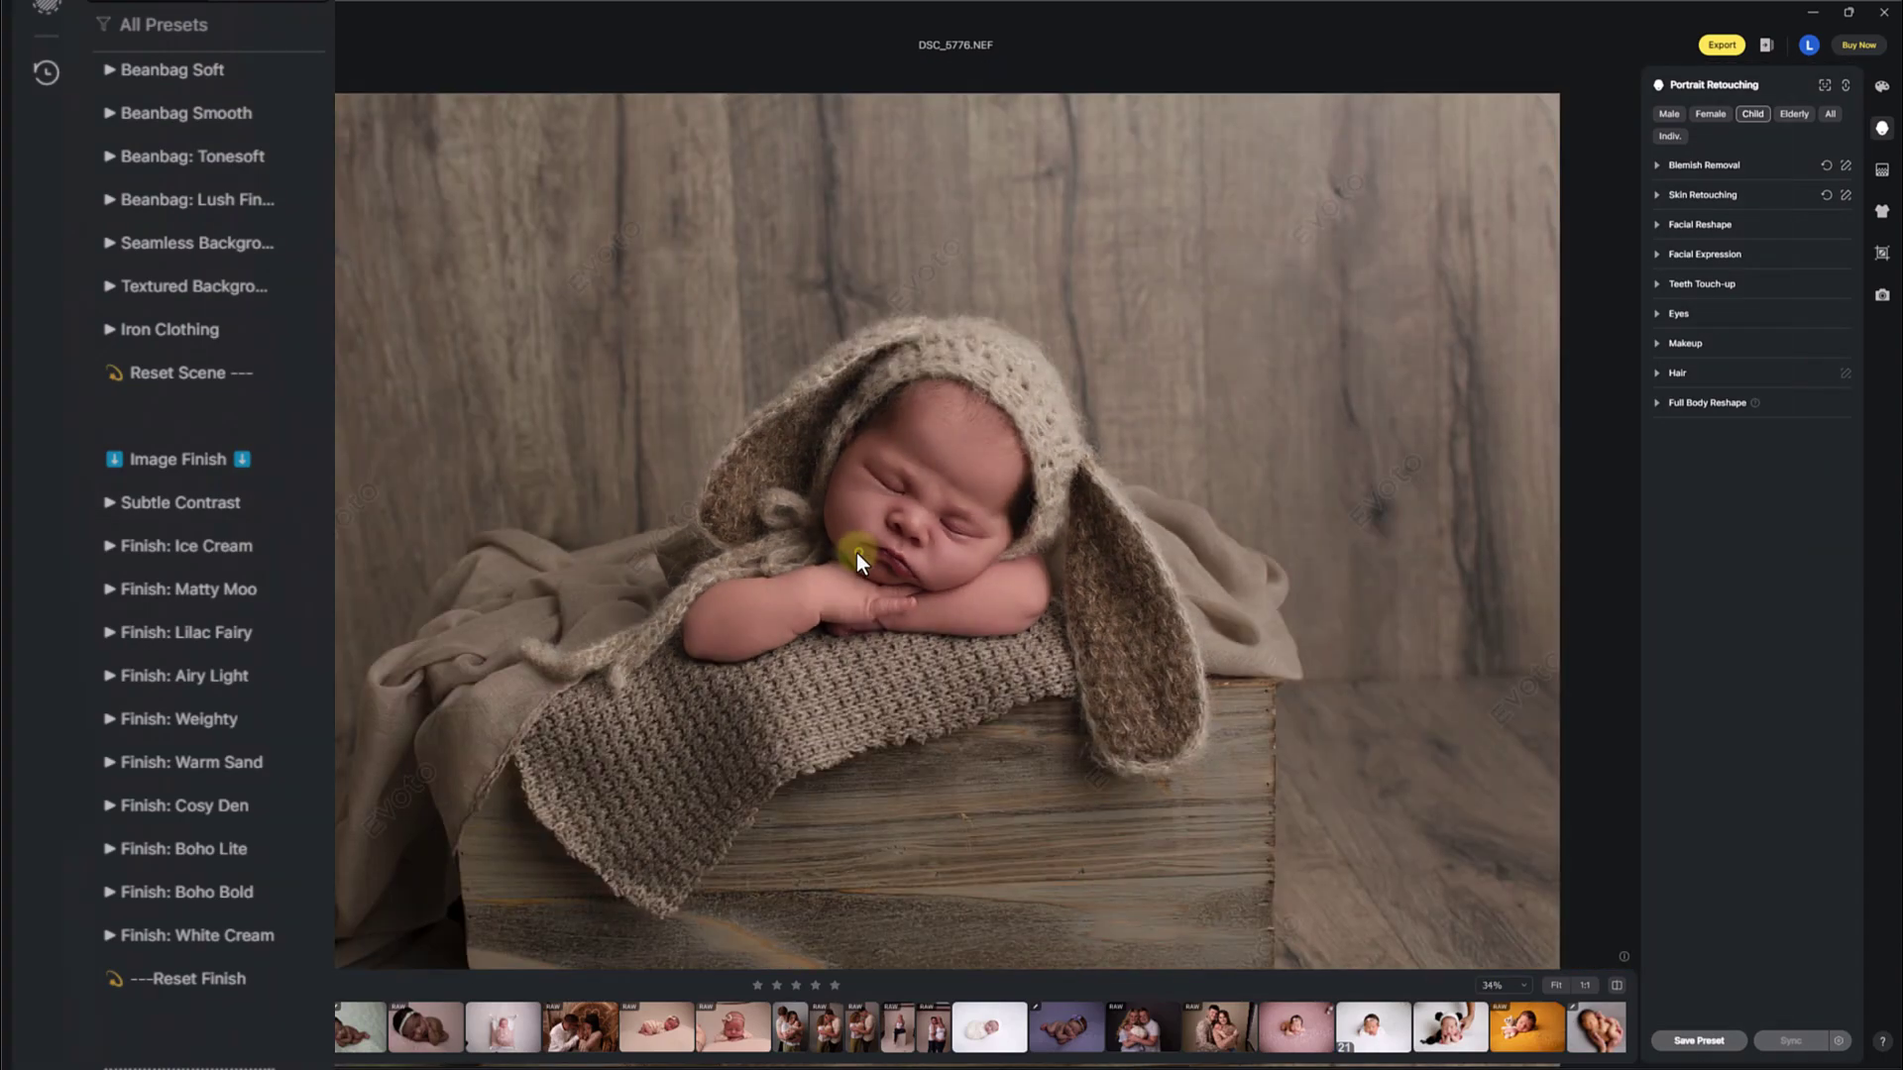
- Set the canvas zoom to Fit so the whole newborn photo shows
click(1514, 984)
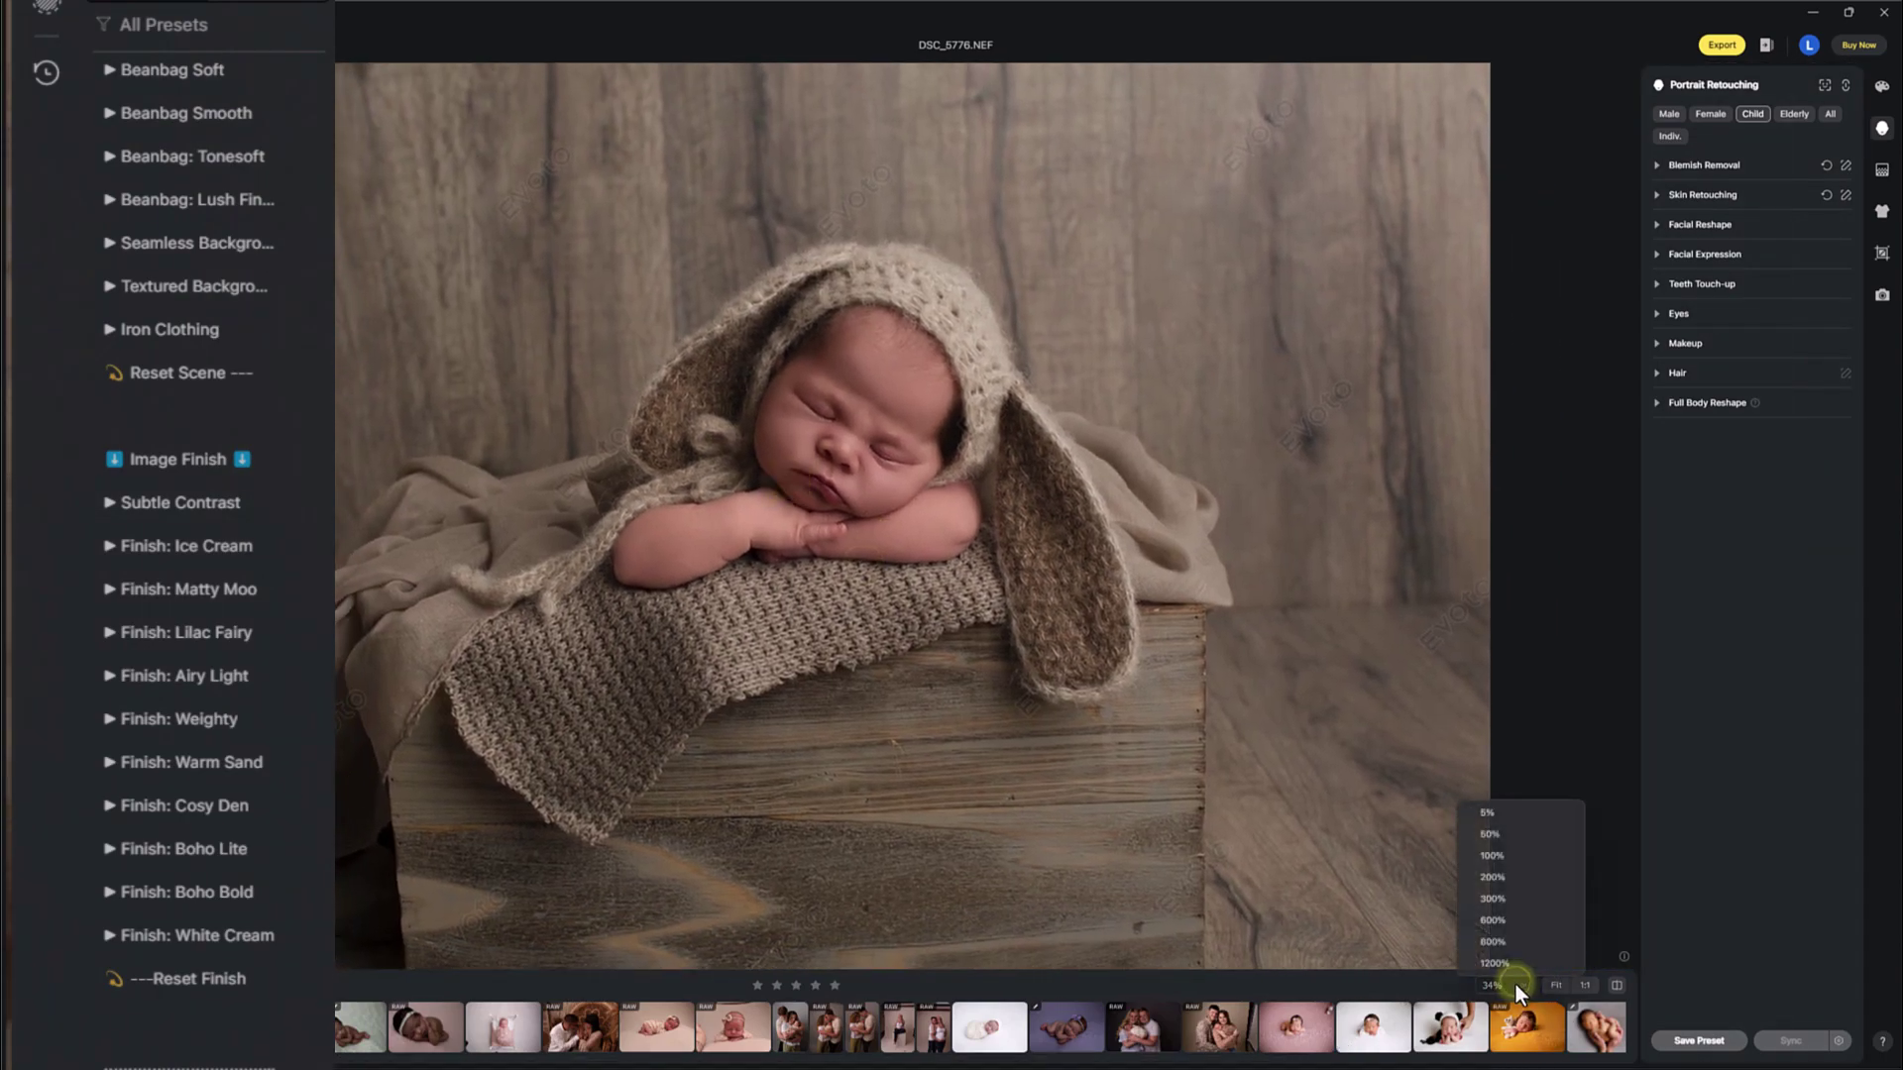
click(1554, 984)
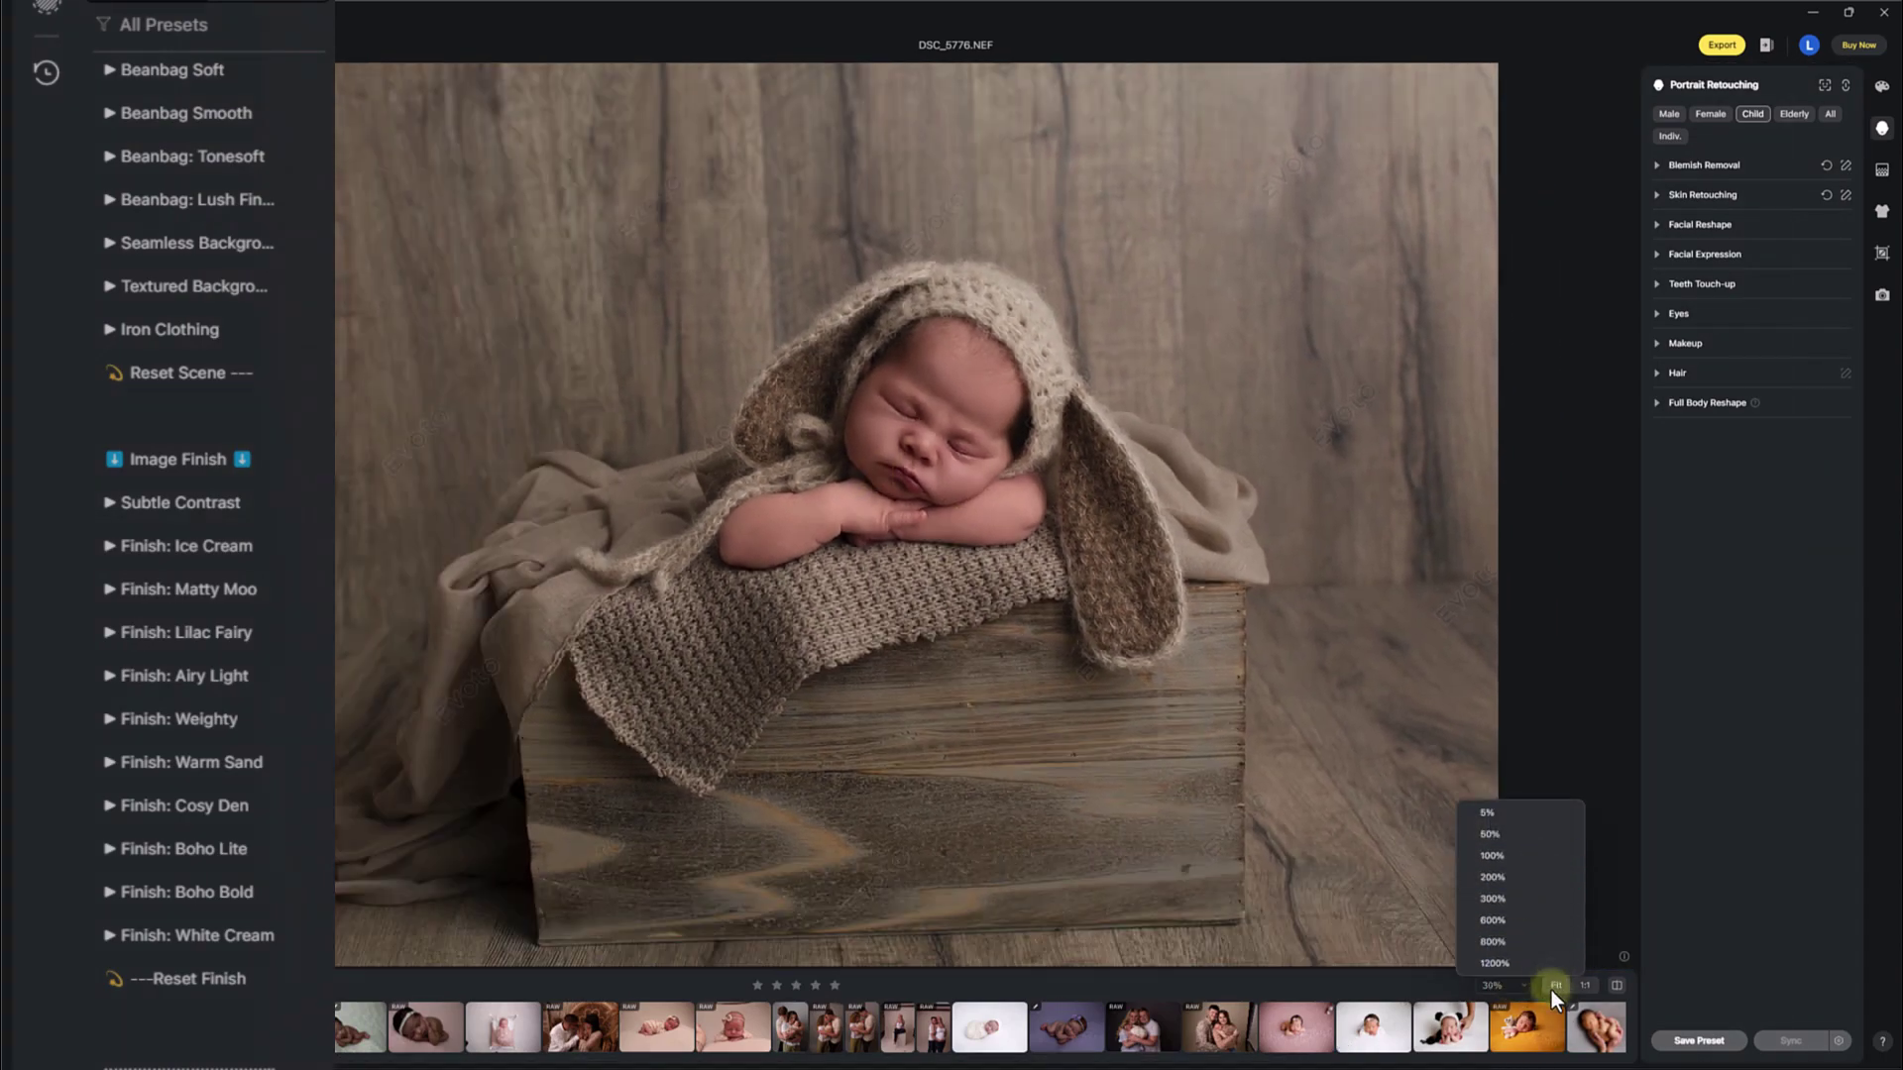
mouse_move(282, 526)
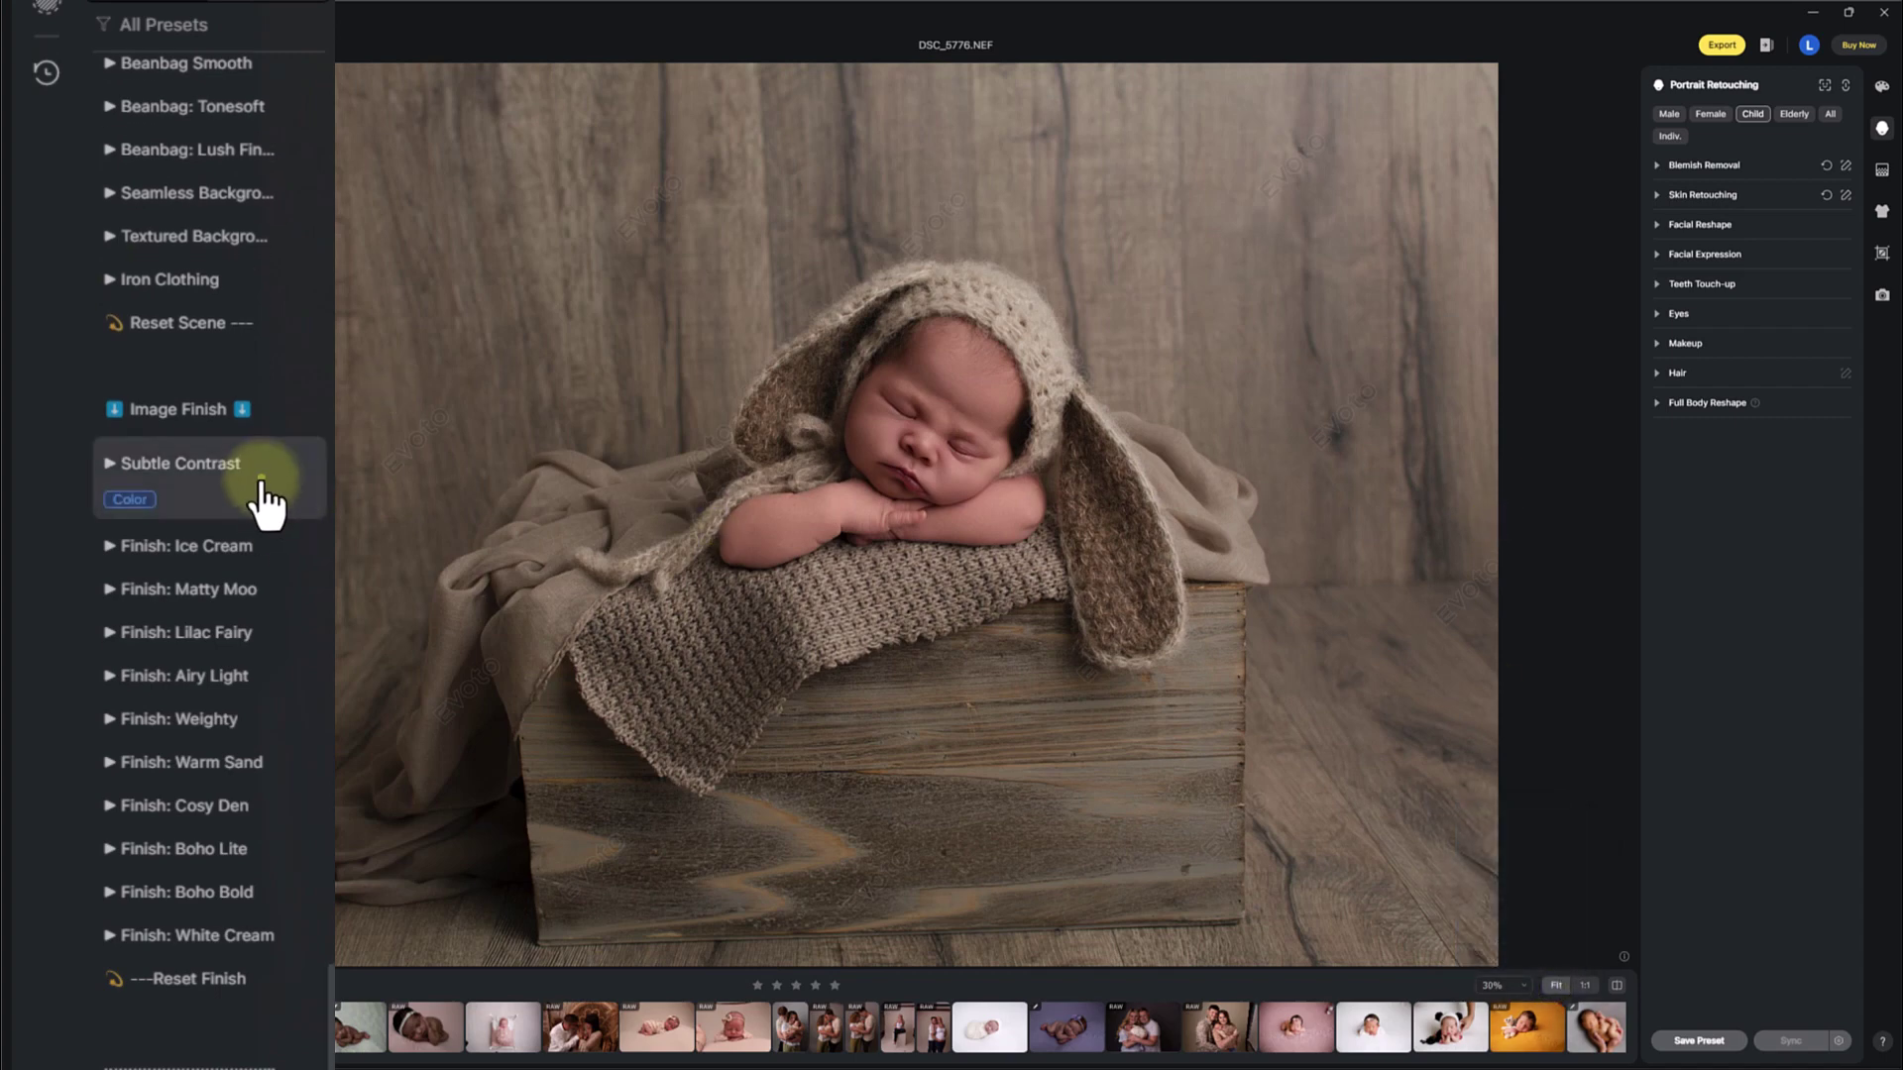
- Try a weakened Subtle Contrast, then Finish: Ice Cream at strengths 141 and 48
click(260, 501)
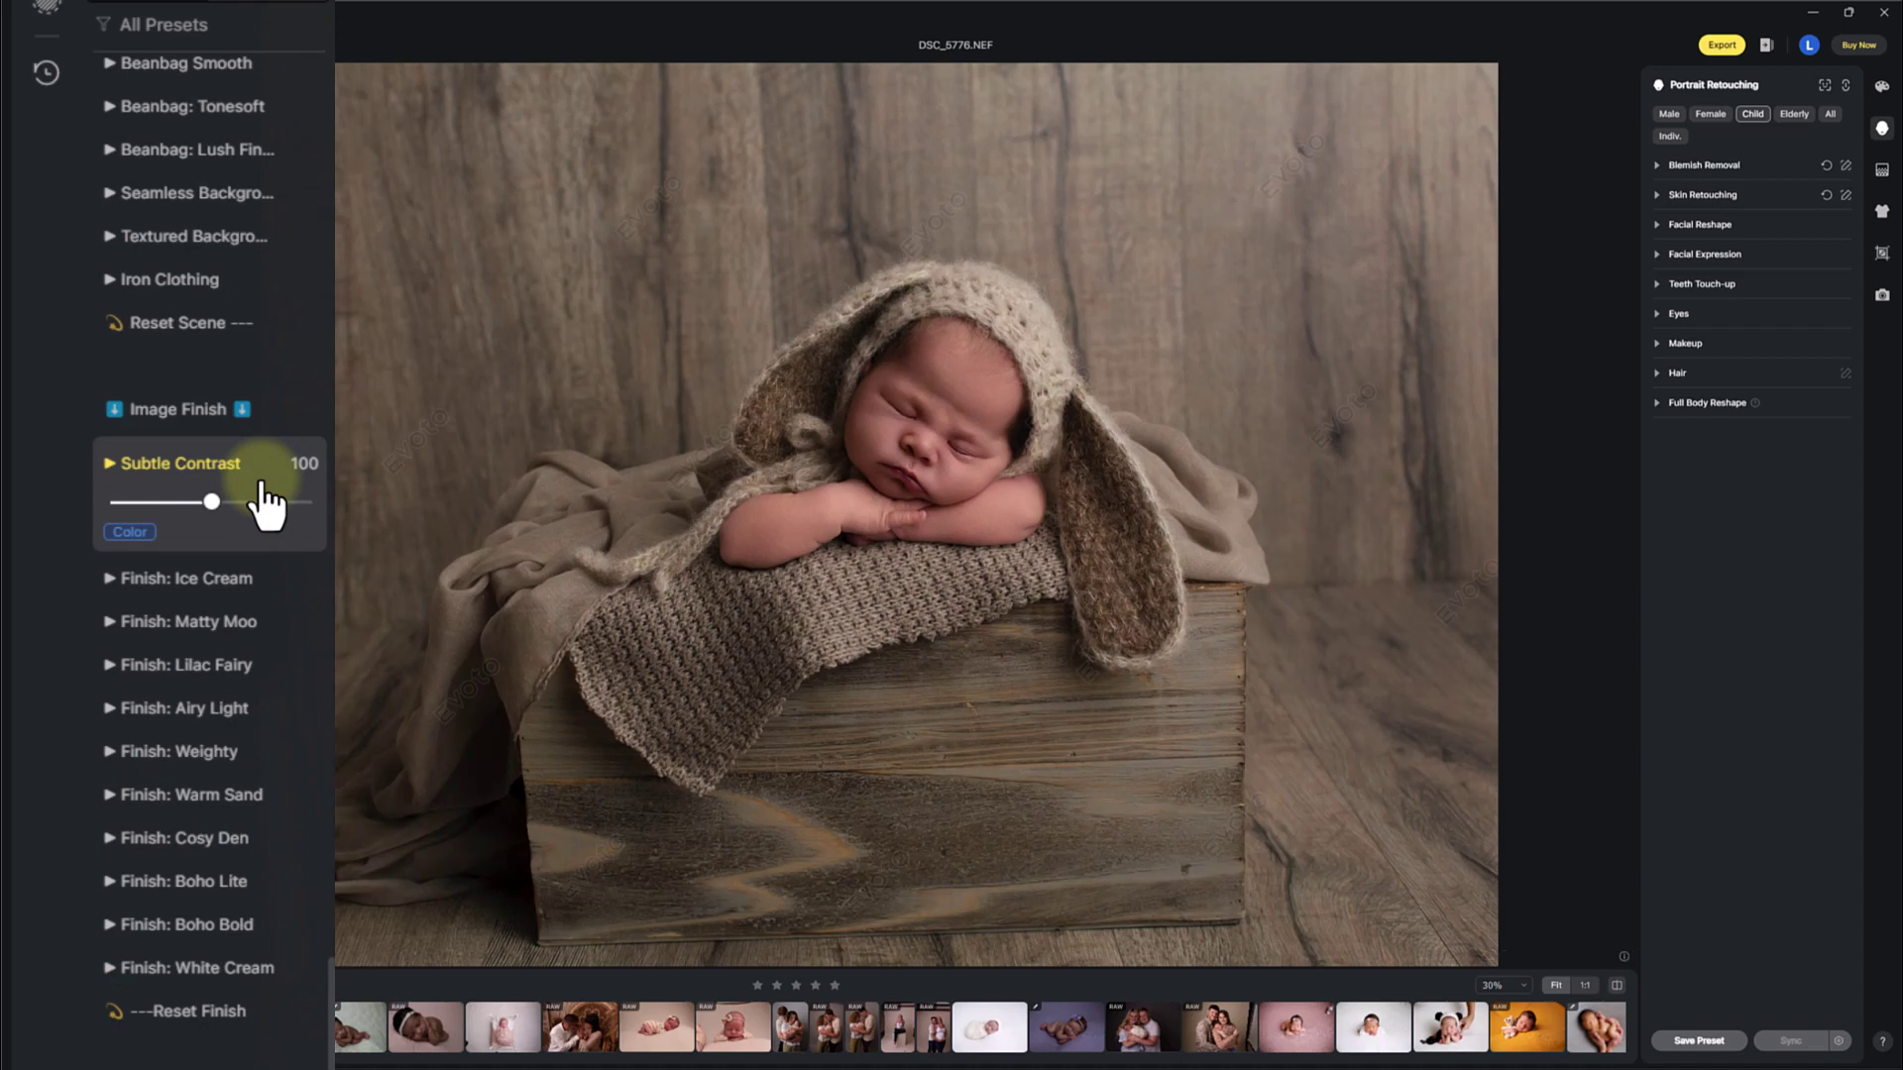
drag(212, 508, 148, 529)
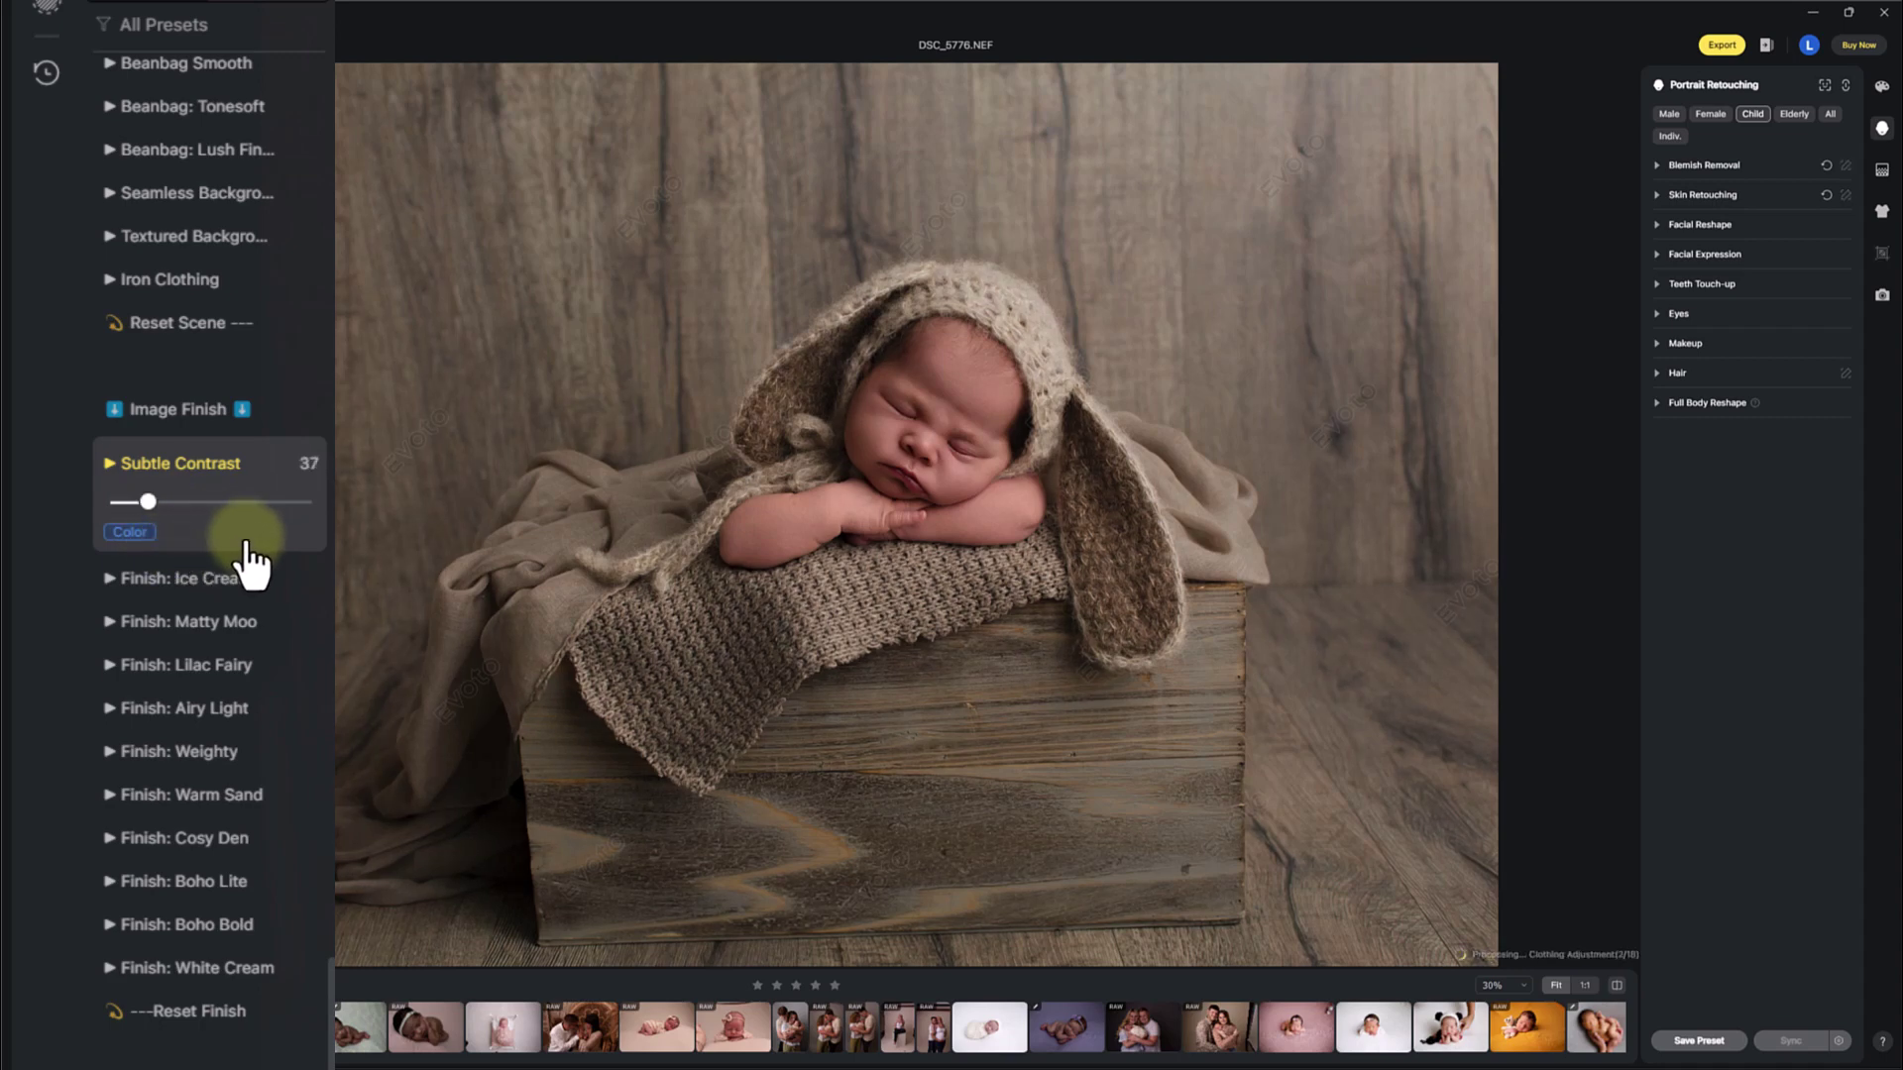
click(257, 589)
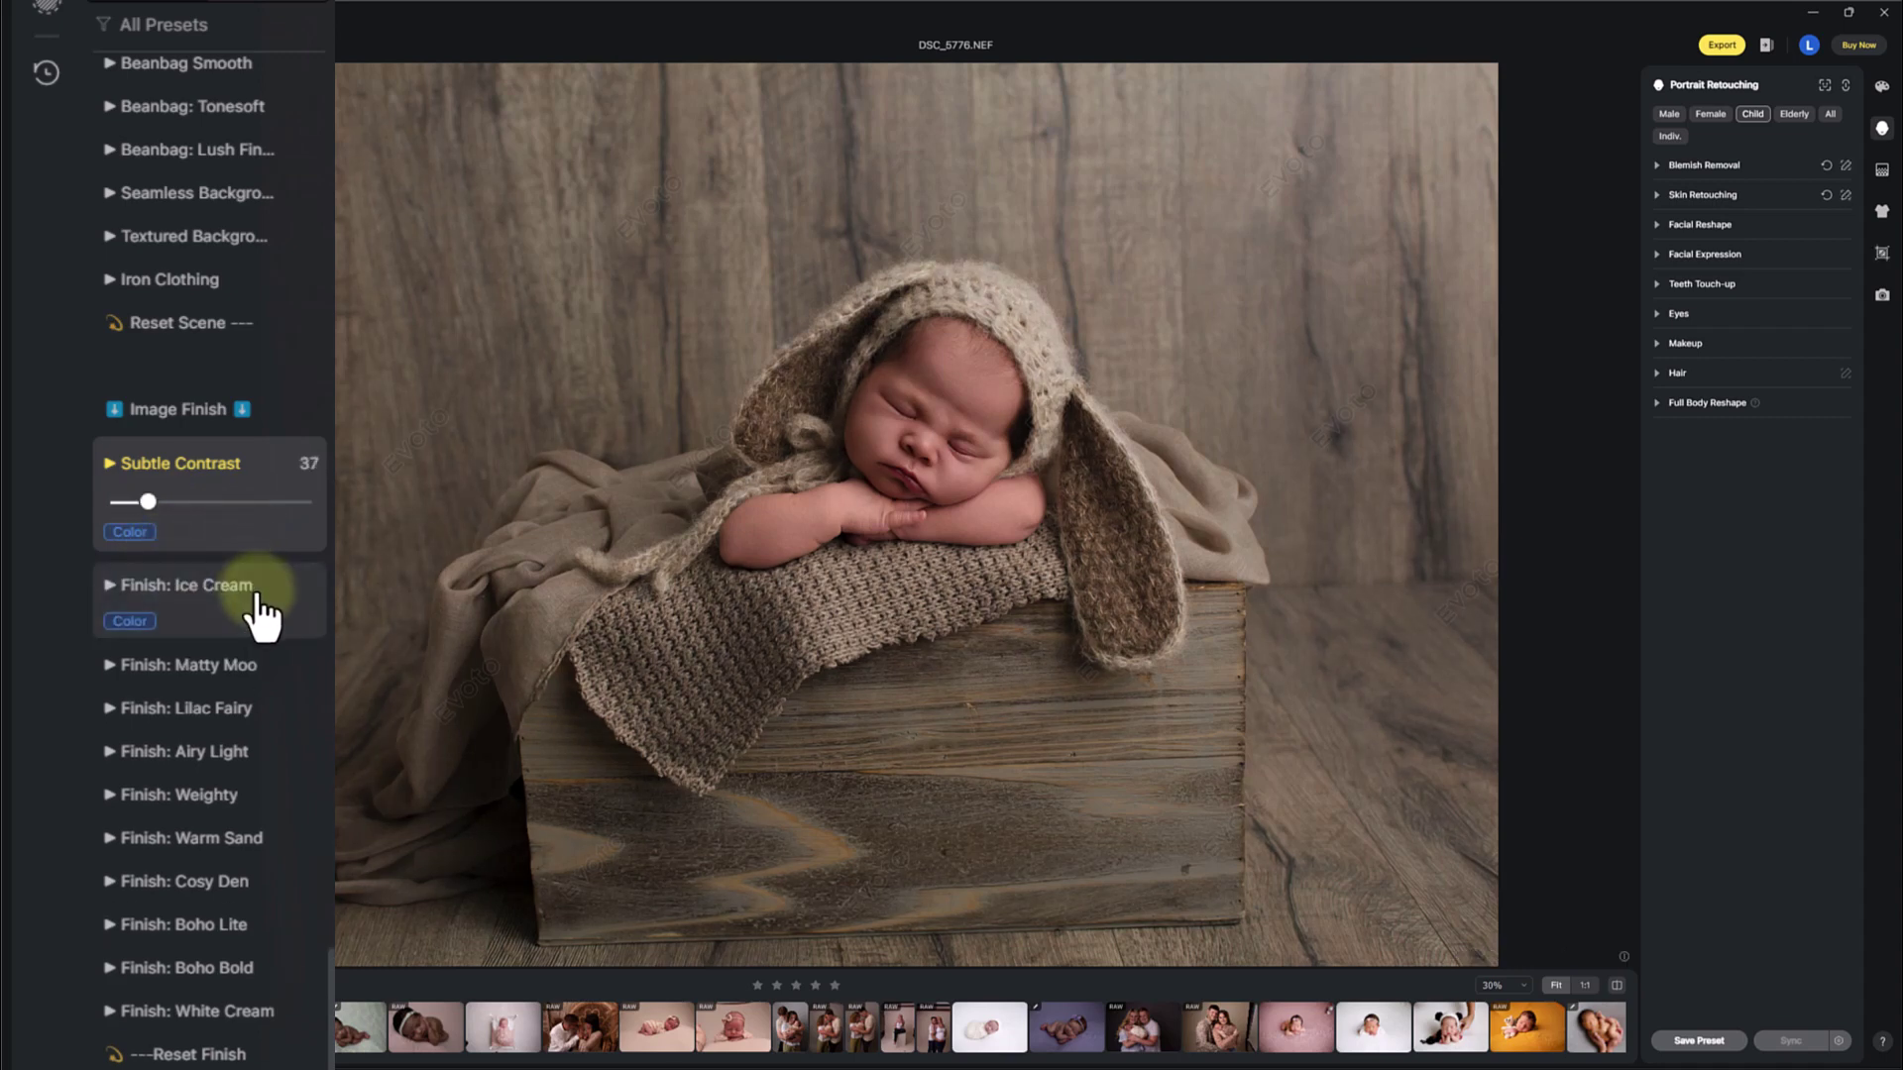
click(254, 599)
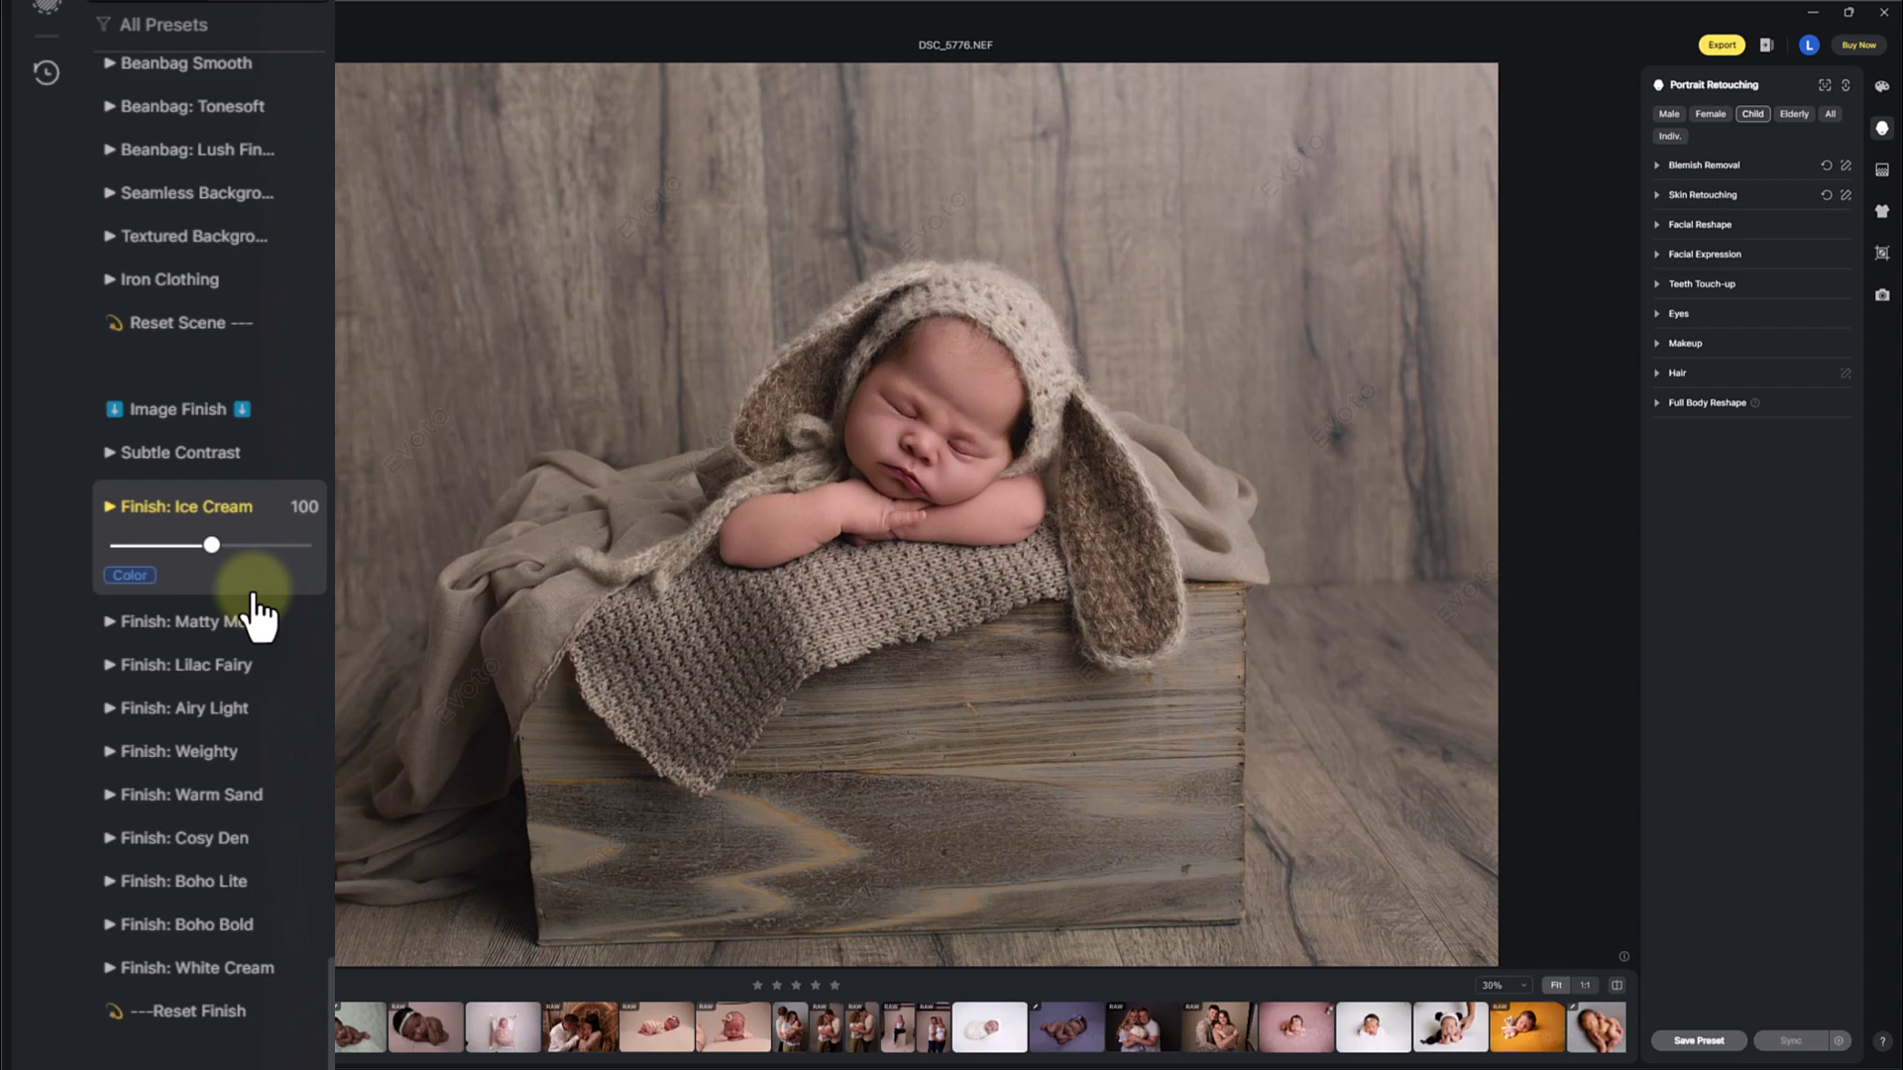
click(253, 545)
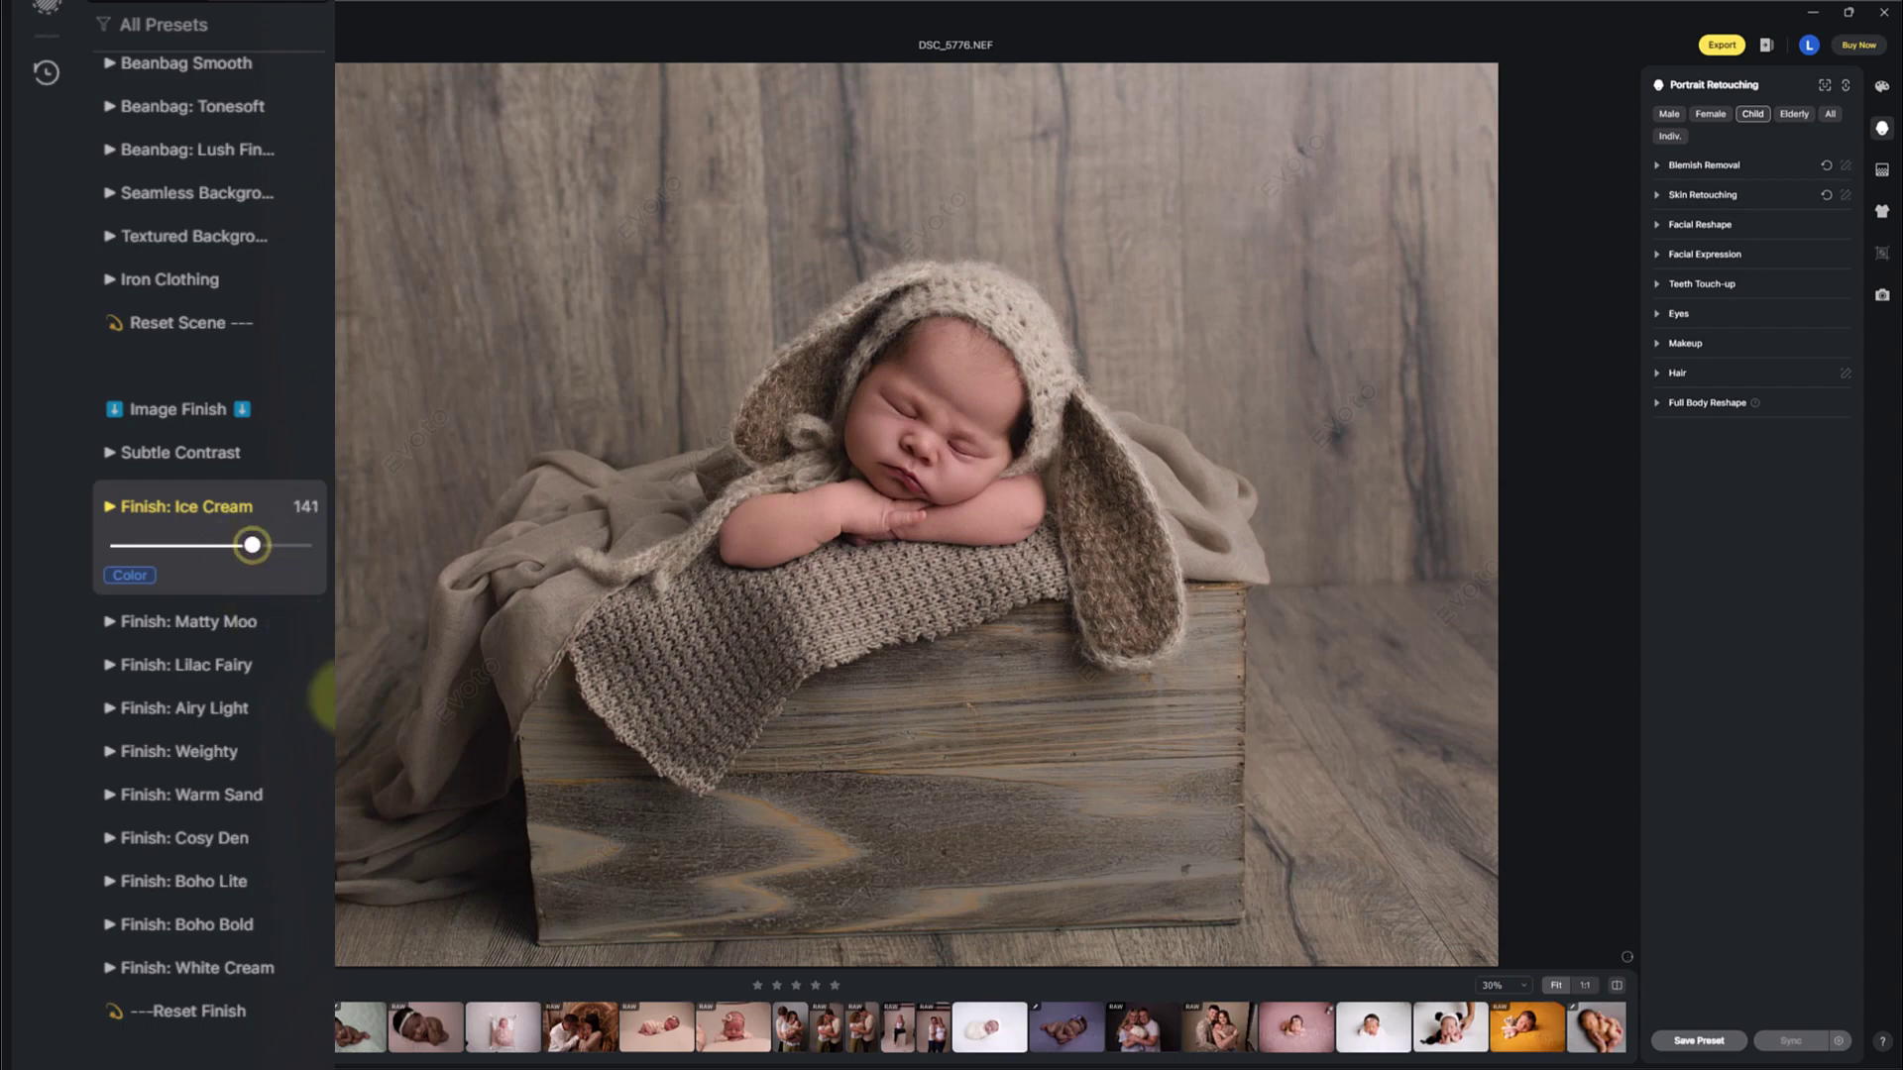
click(159, 547)
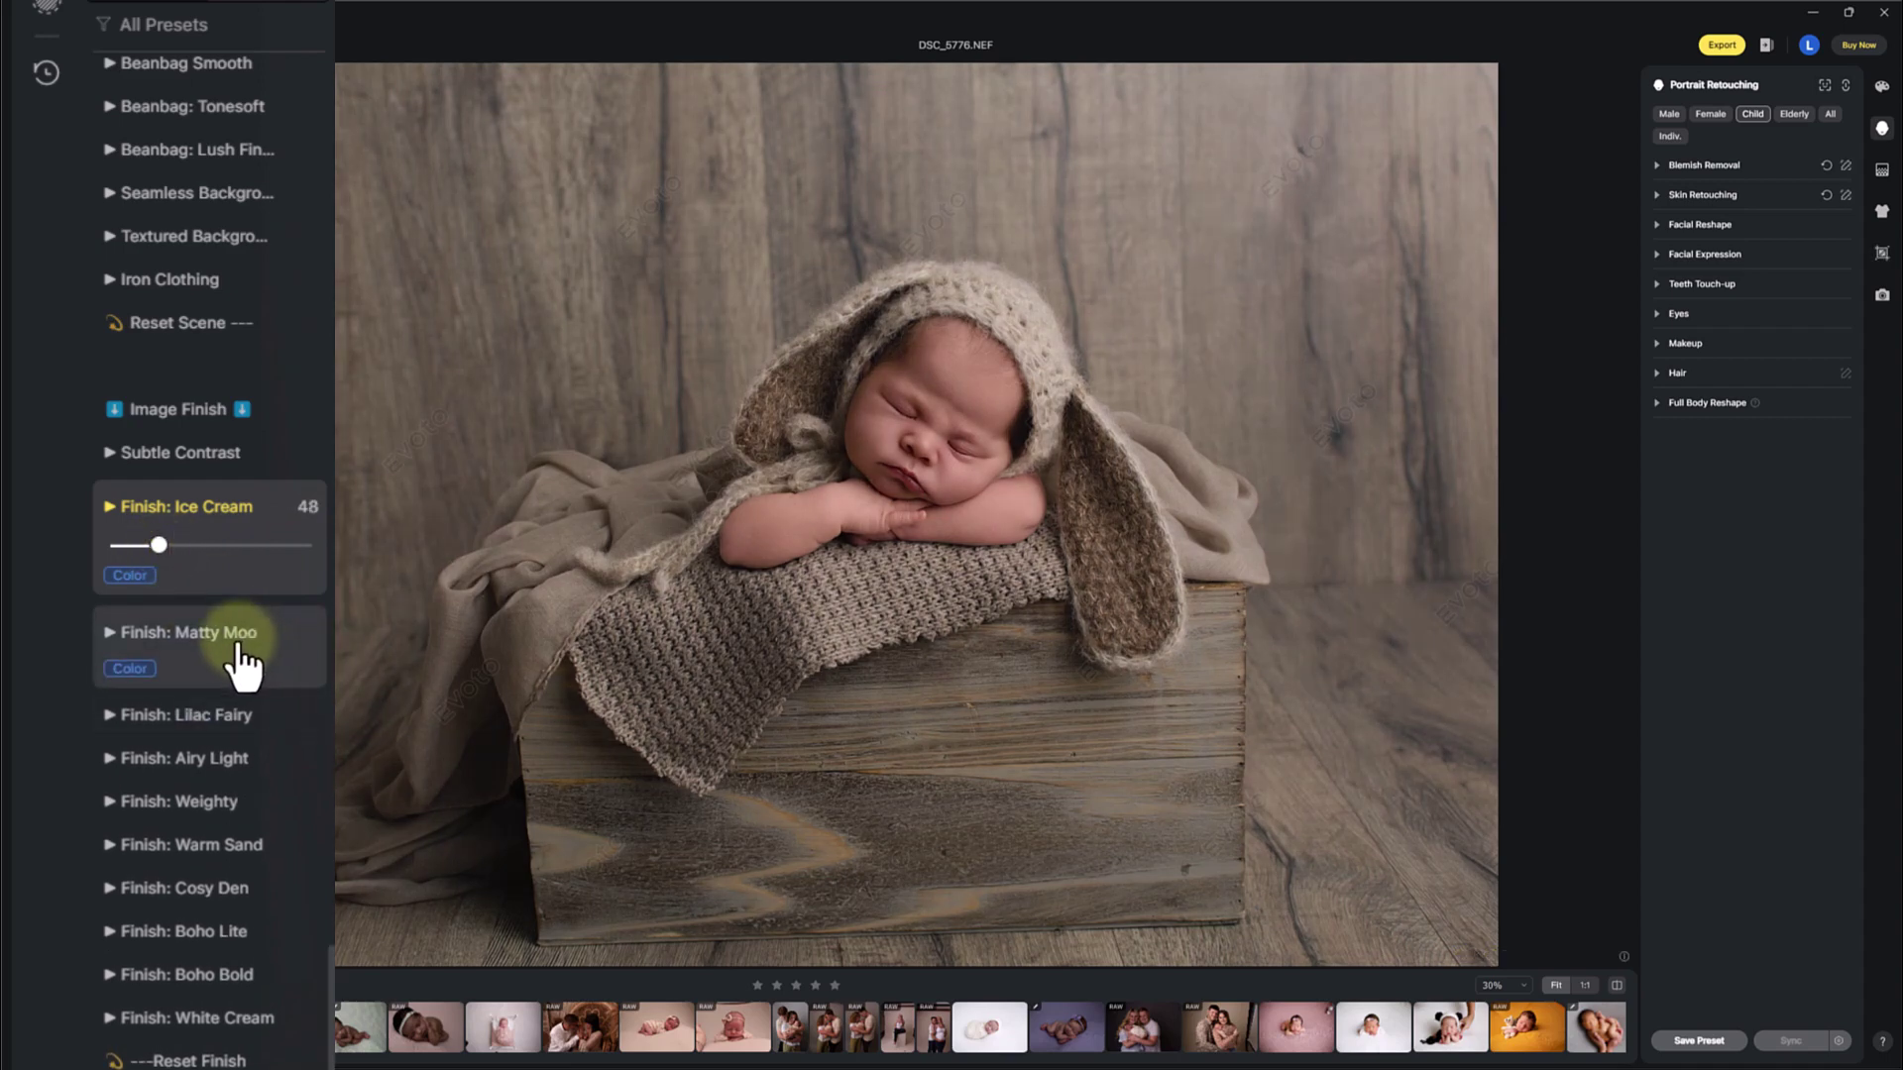
- Try Matty Moo and Lilac Fairy, ending with Finish: Airy Light at 100
click(239, 649)
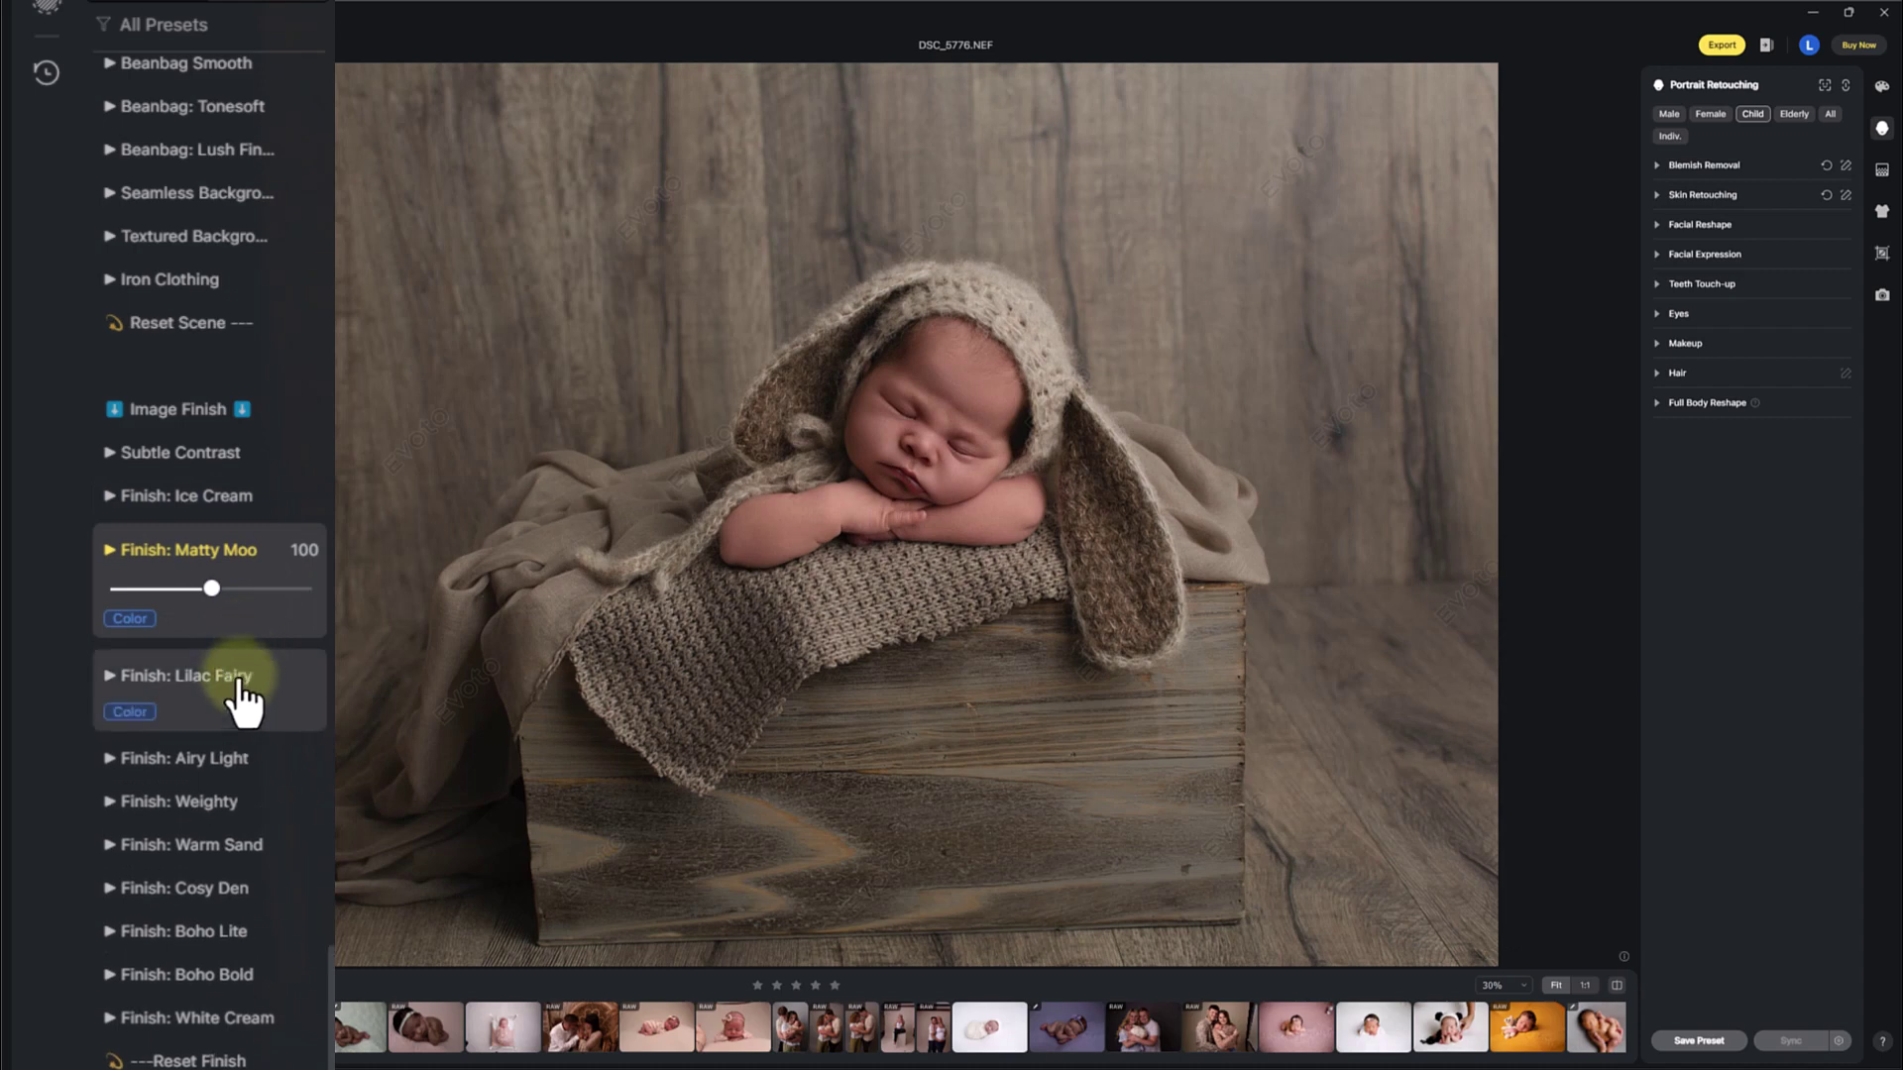
click(238, 682)
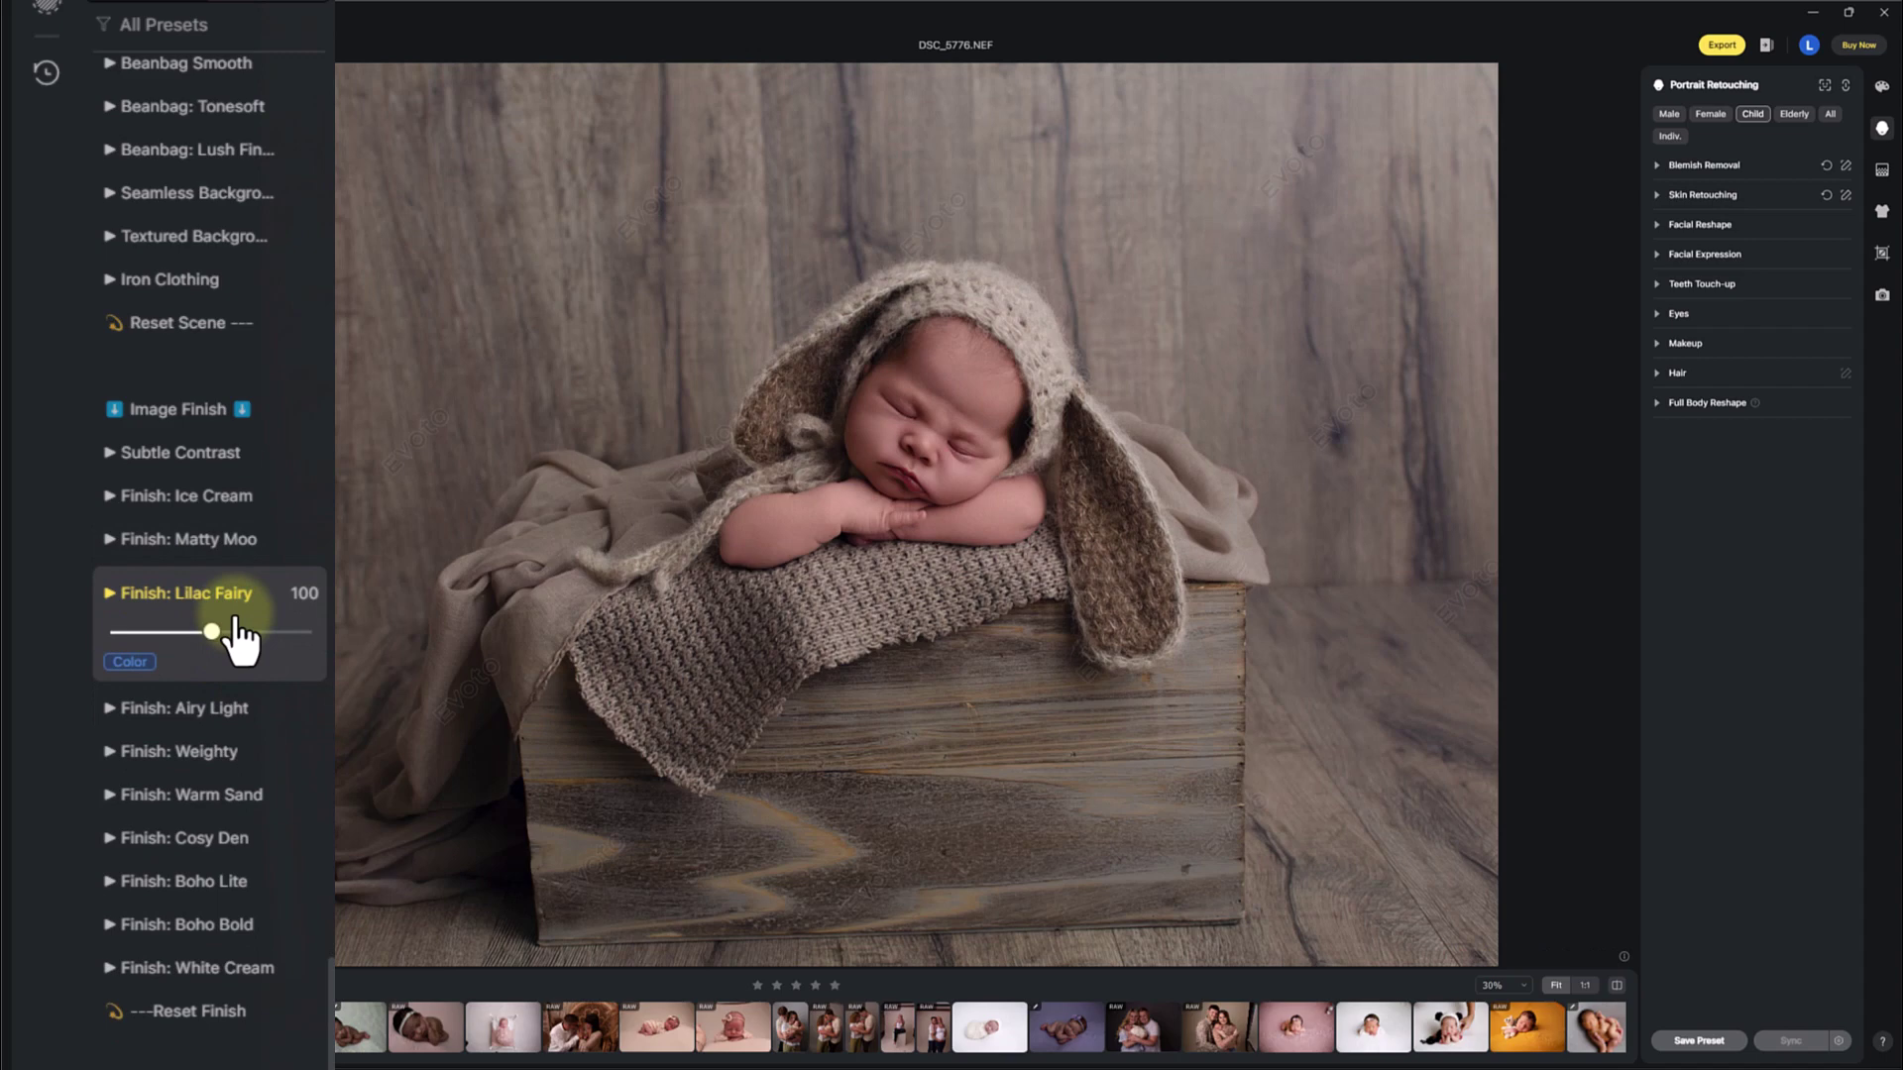
click(230, 721)
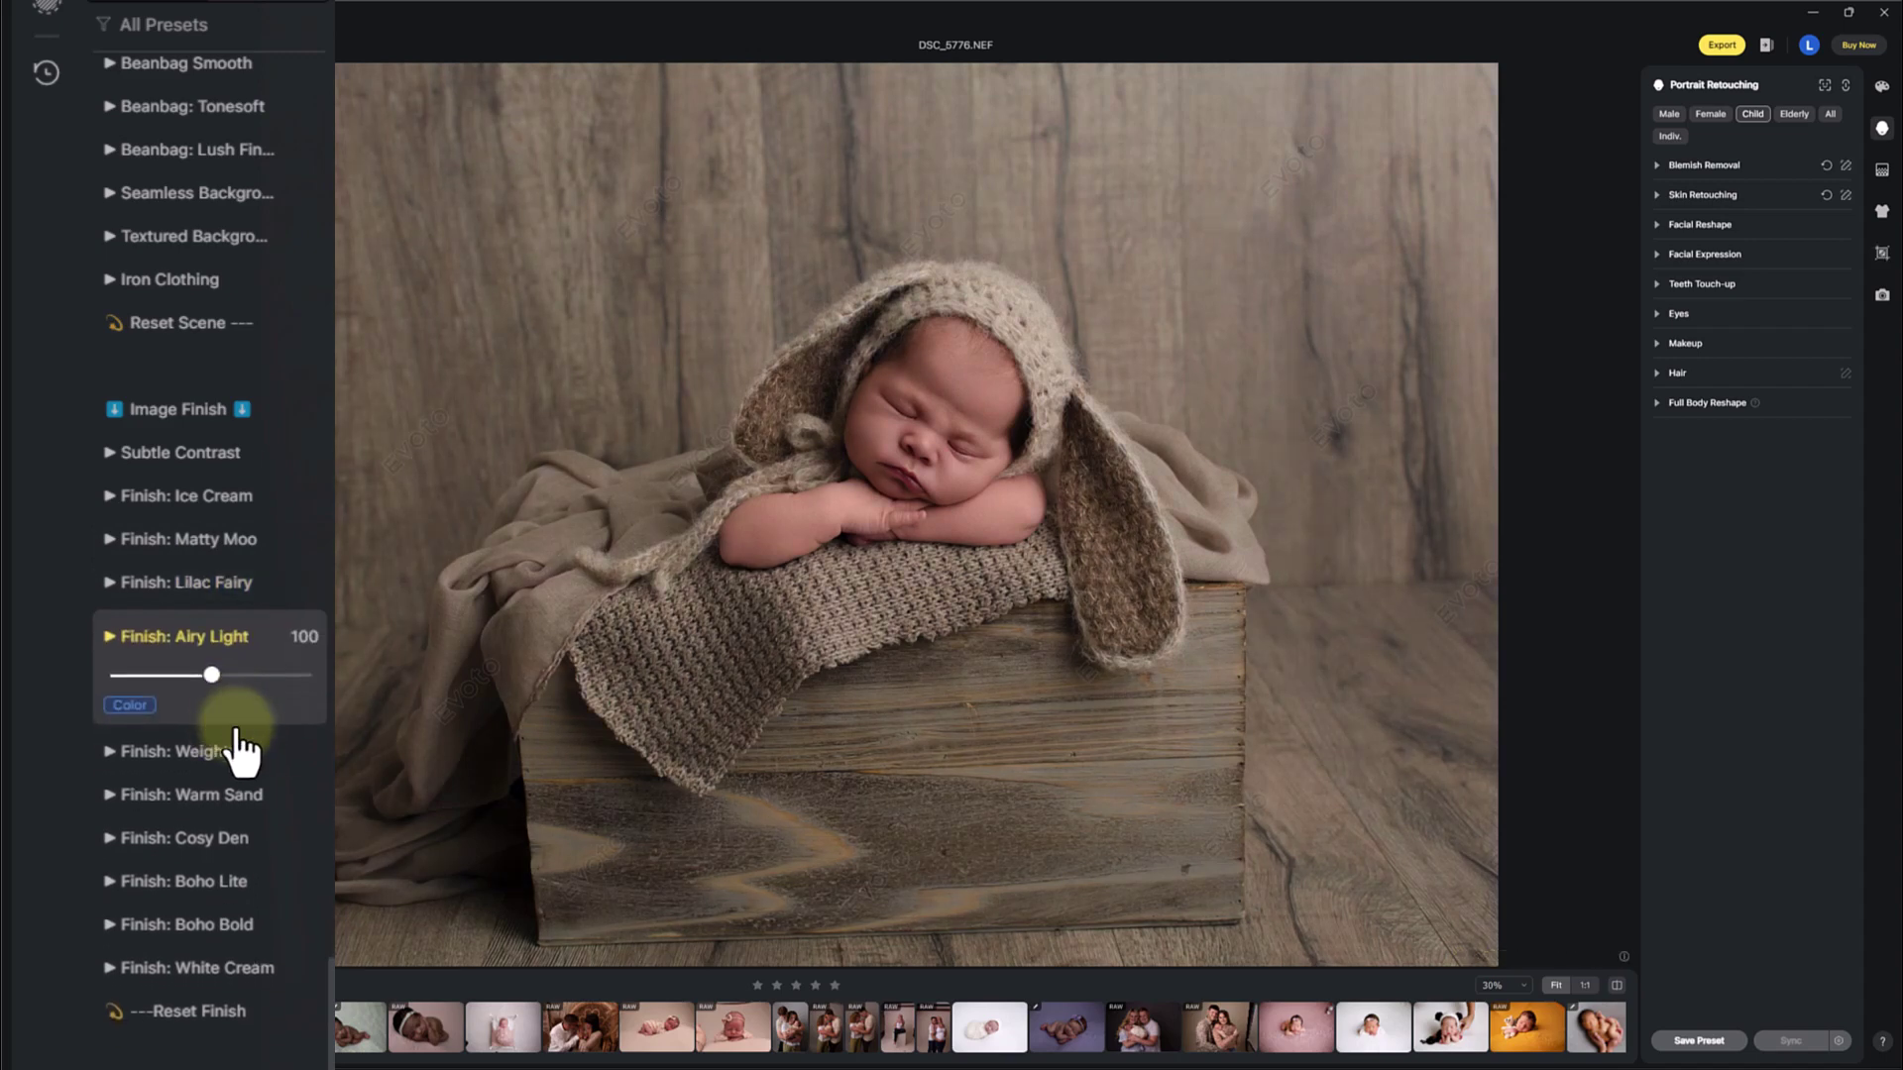
- Audition Weighty, Warm Sand, Cosy Den at 197 and Boho Lite at 58
click(236, 745)
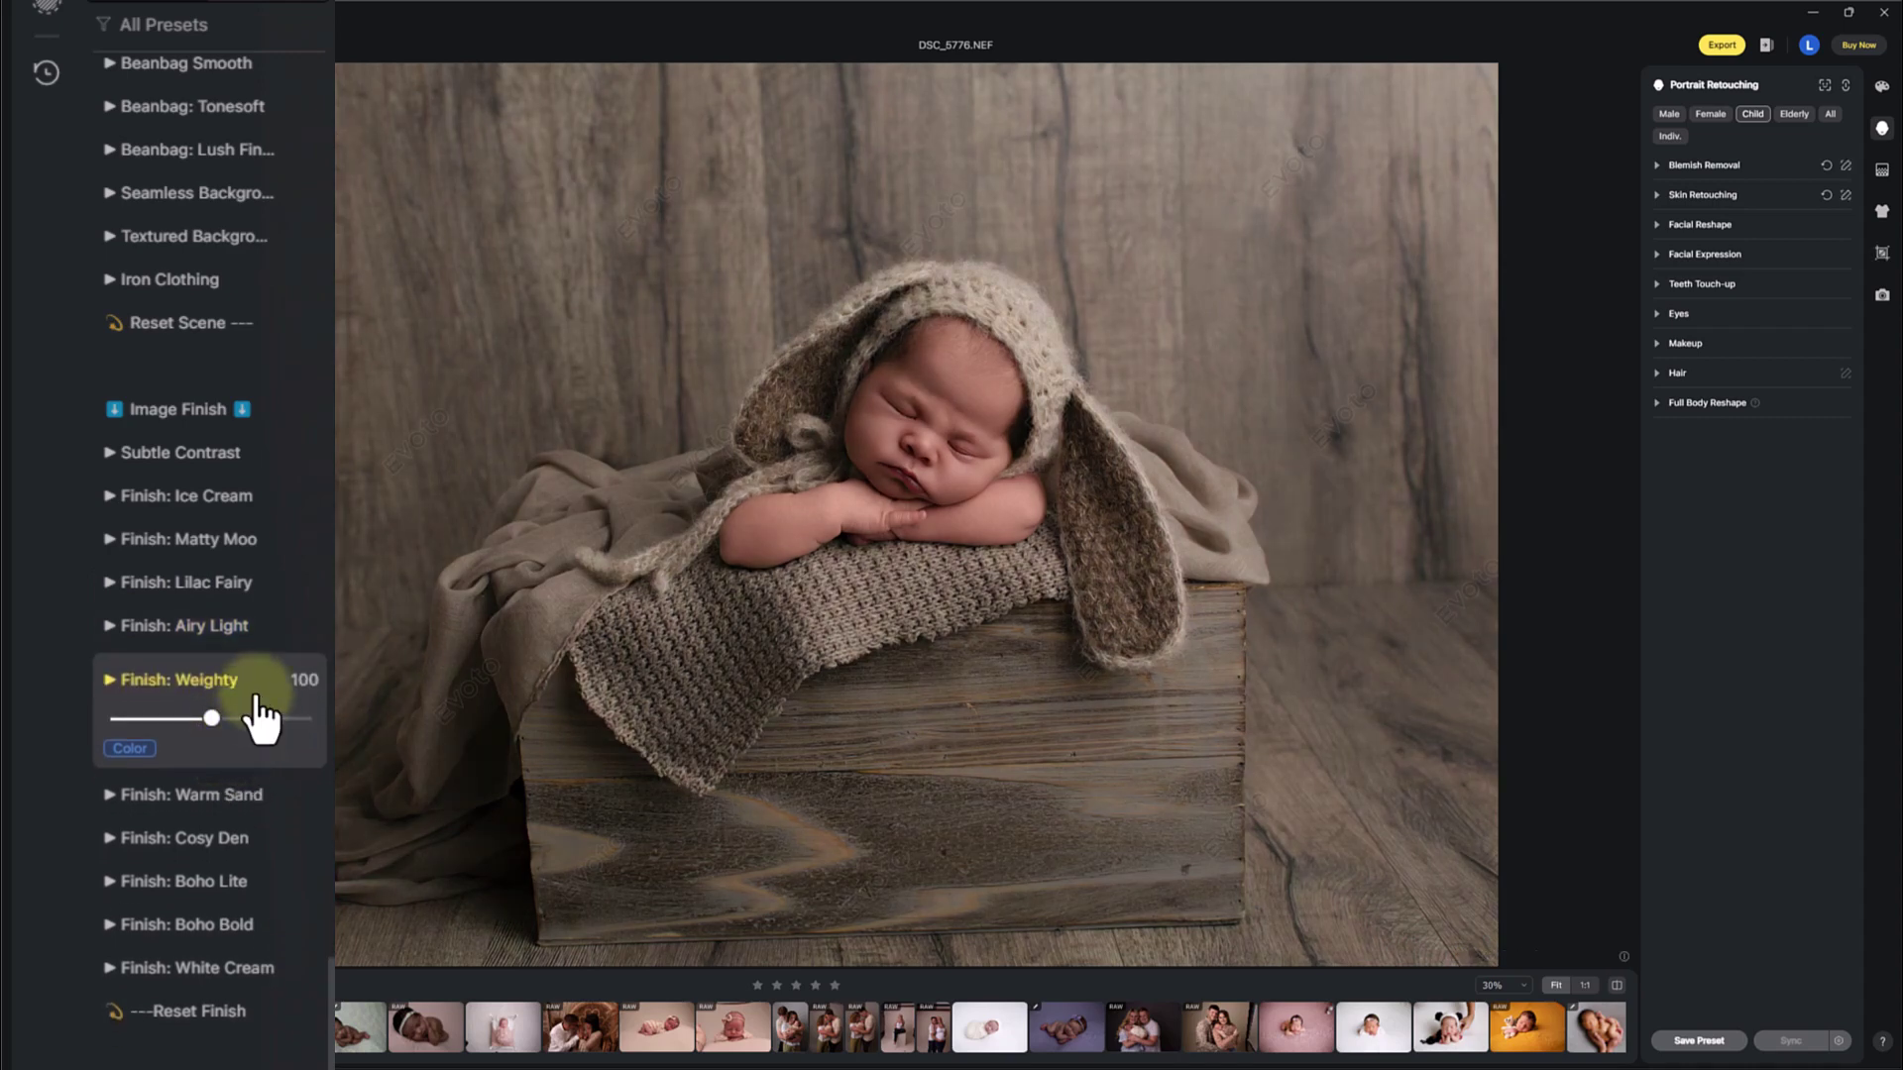
click(238, 837)
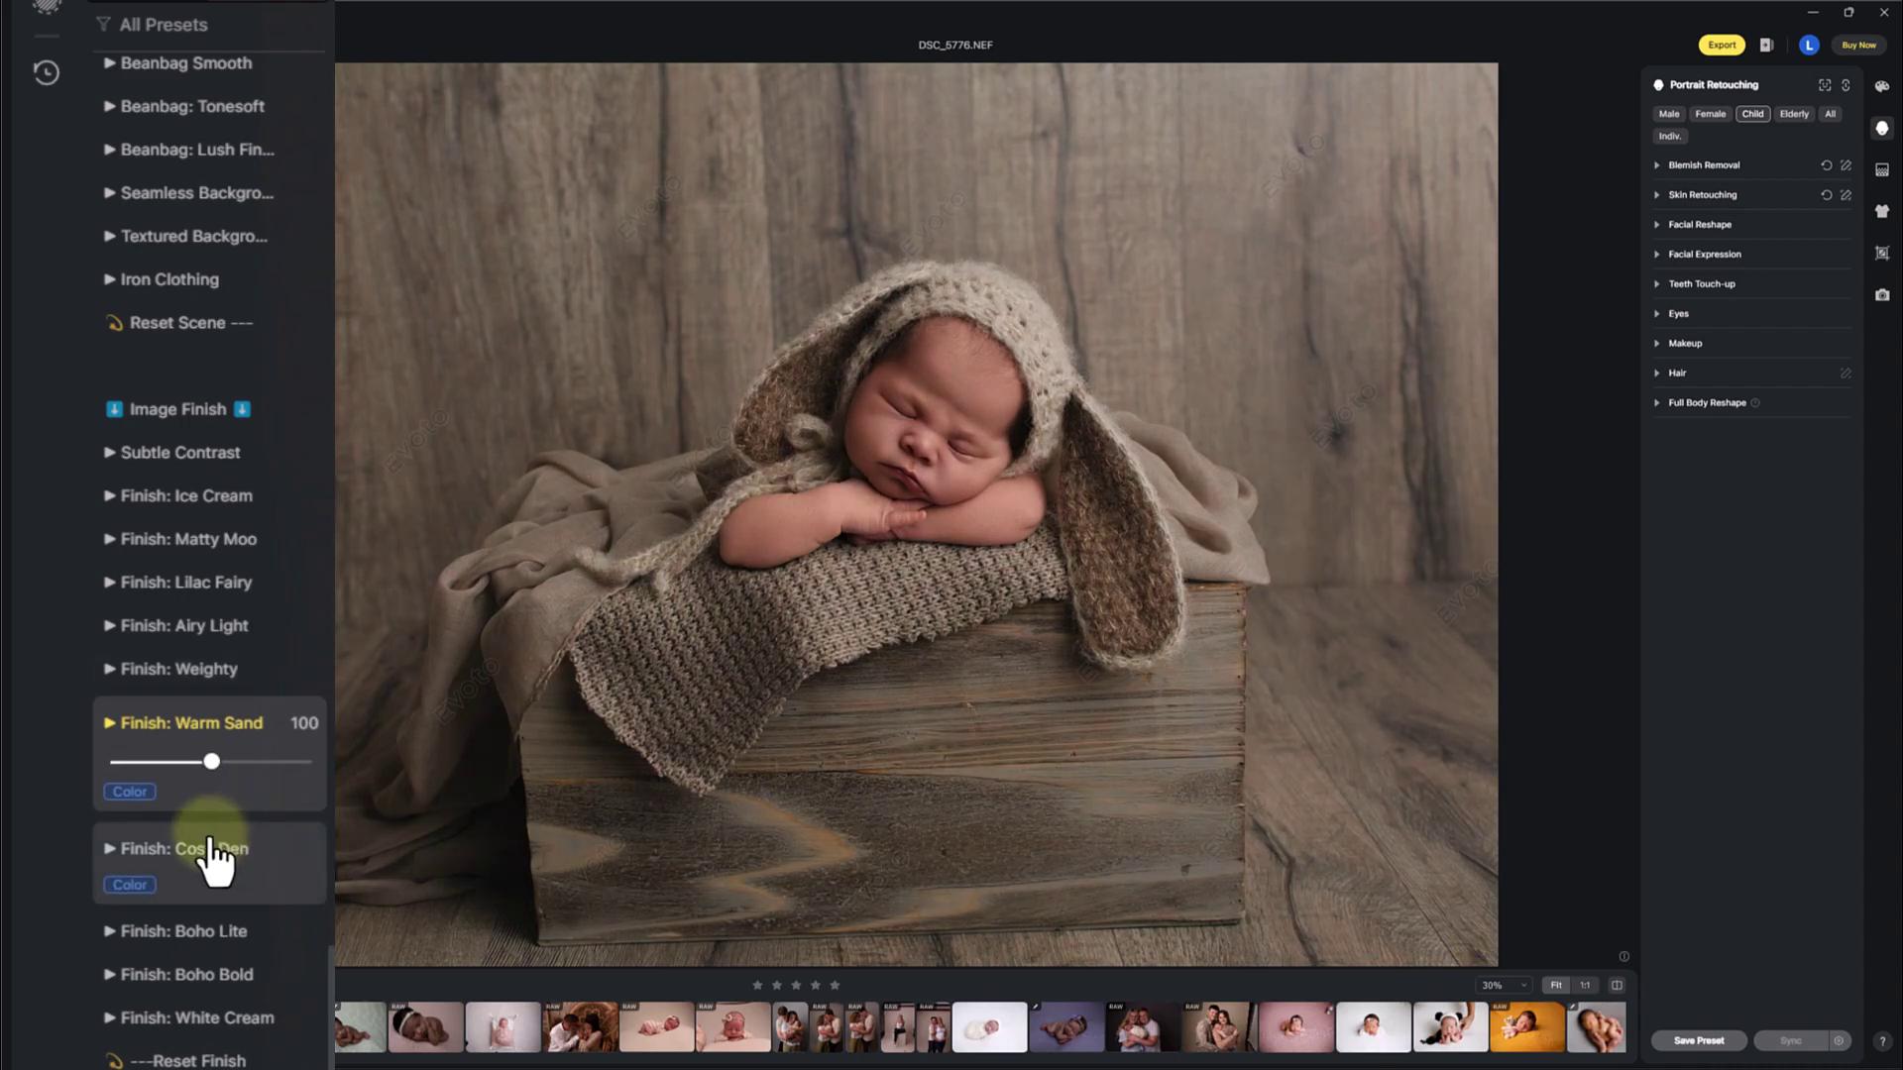
click(206, 849)
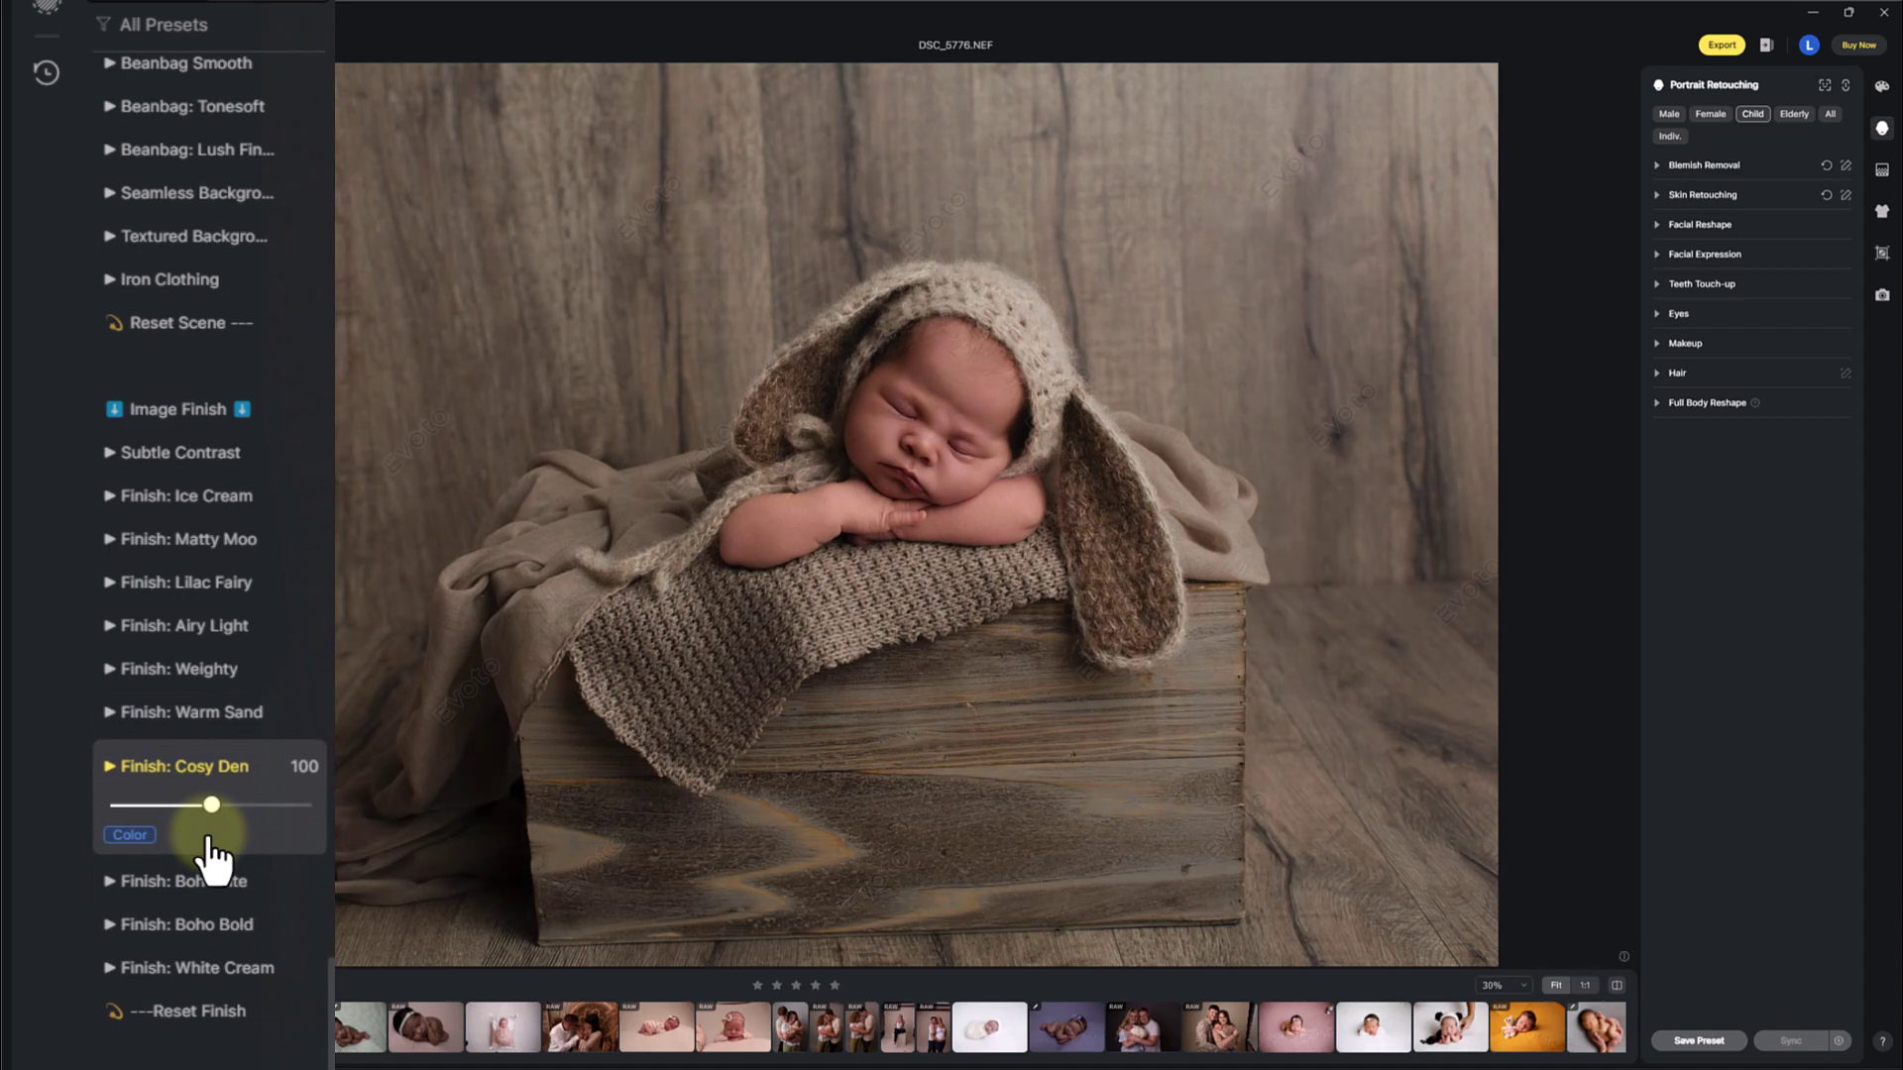
drag(211, 805, 309, 805)
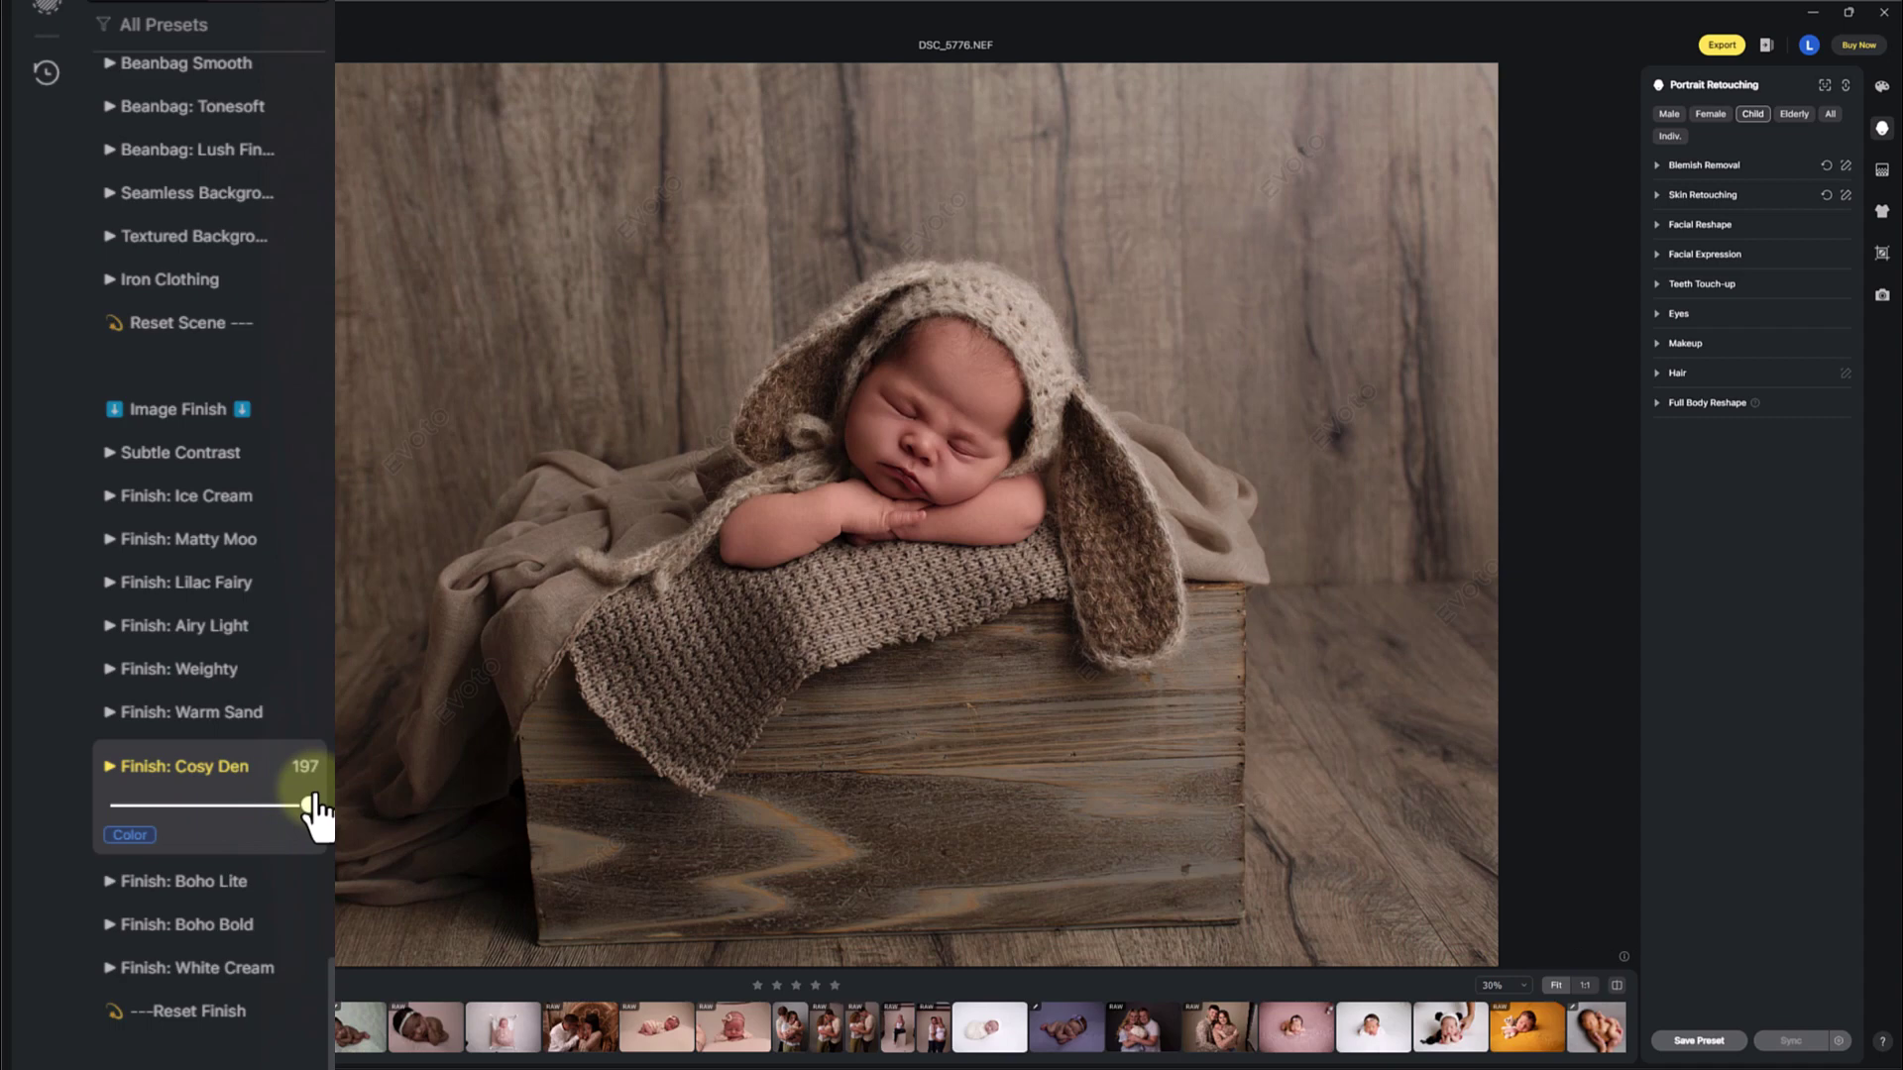
click(238, 882)
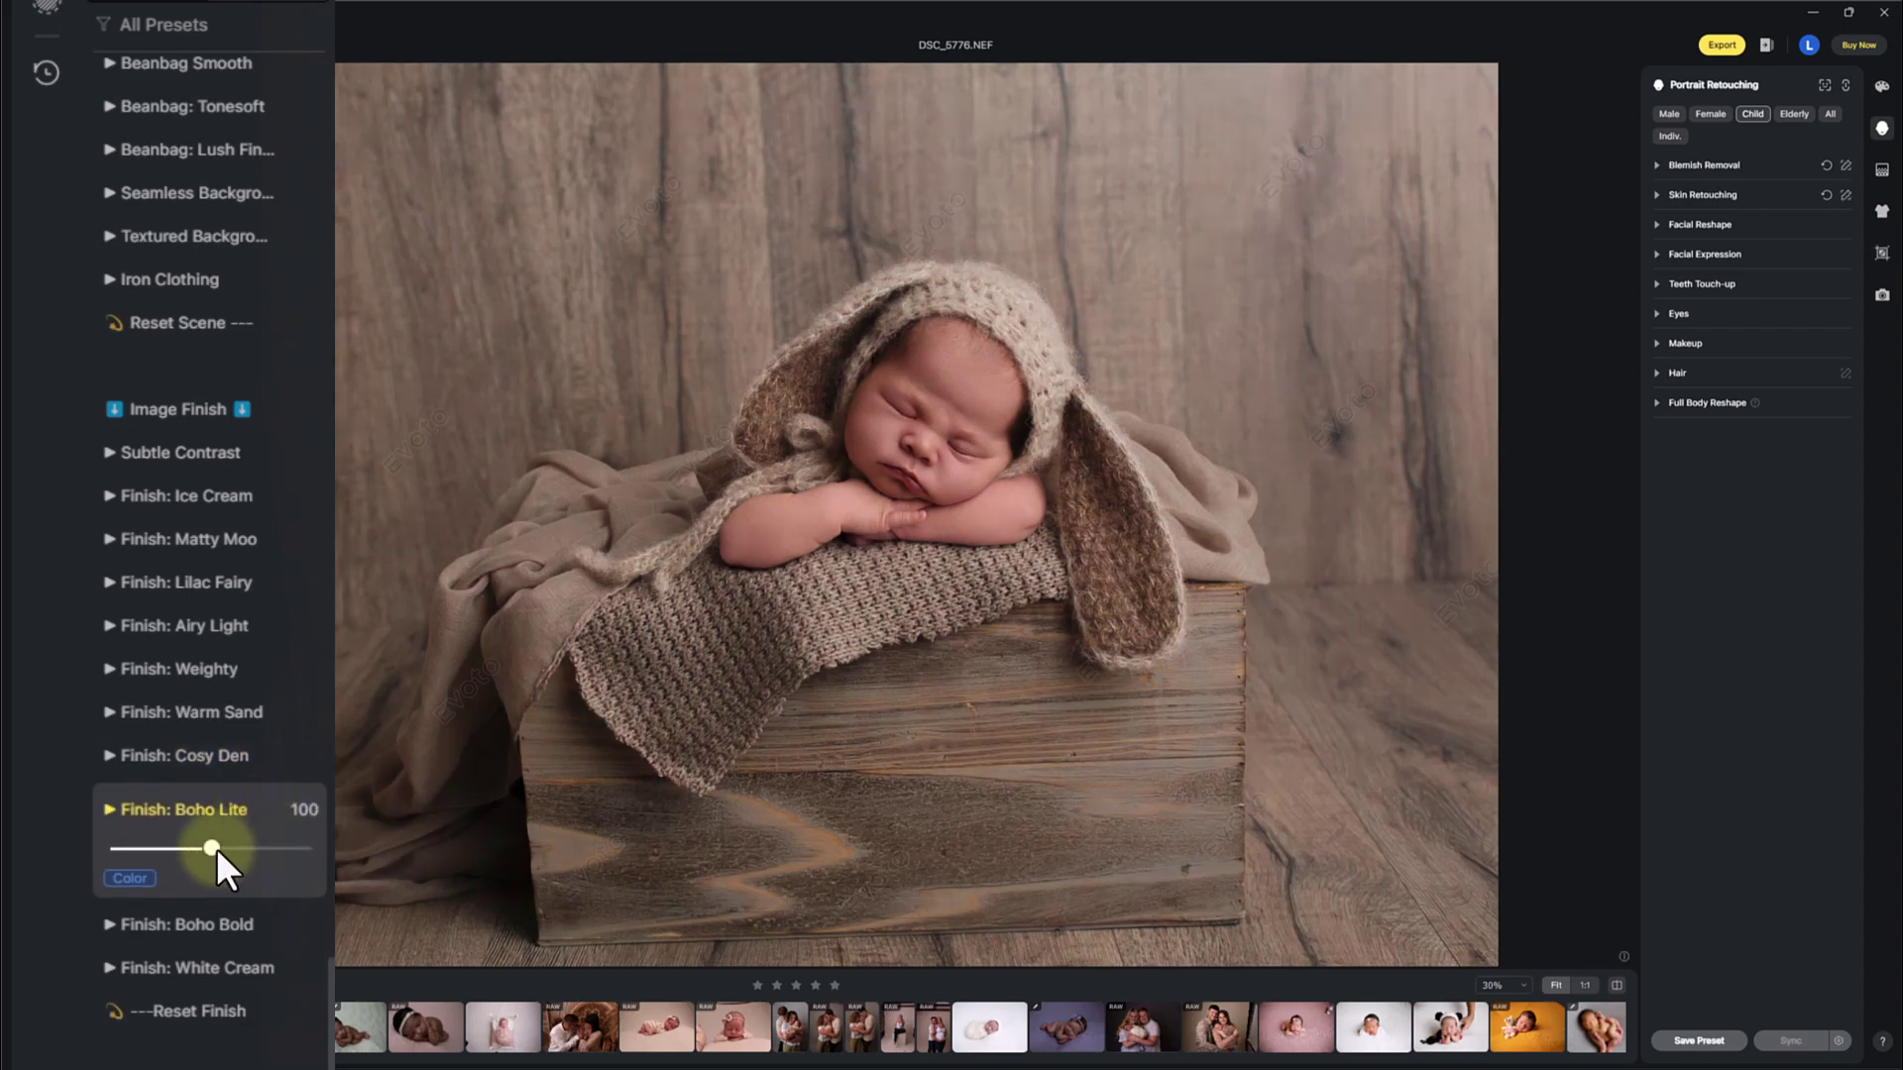
drag(212, 855, 170, 854)
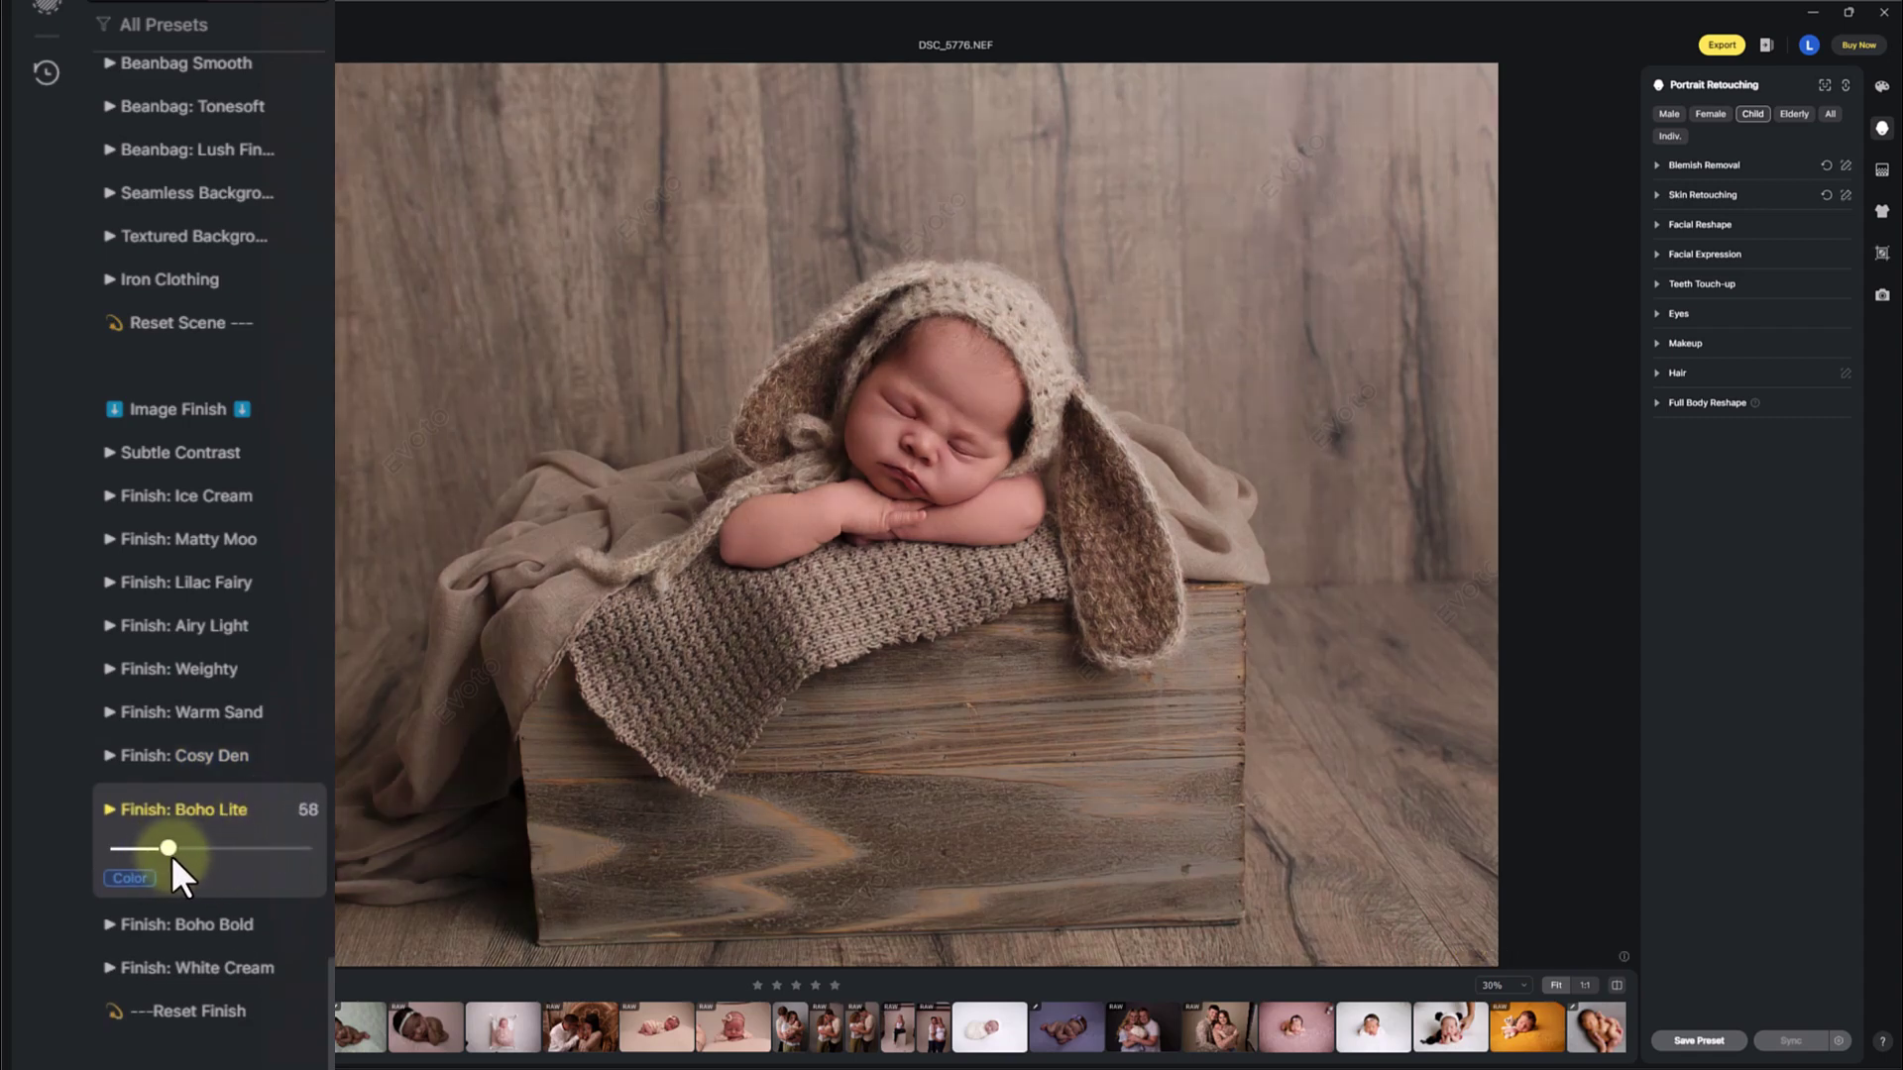
- Try Boho Bold at 77 and White Cream at 124, then apply Reset Finish
click(220, 923)
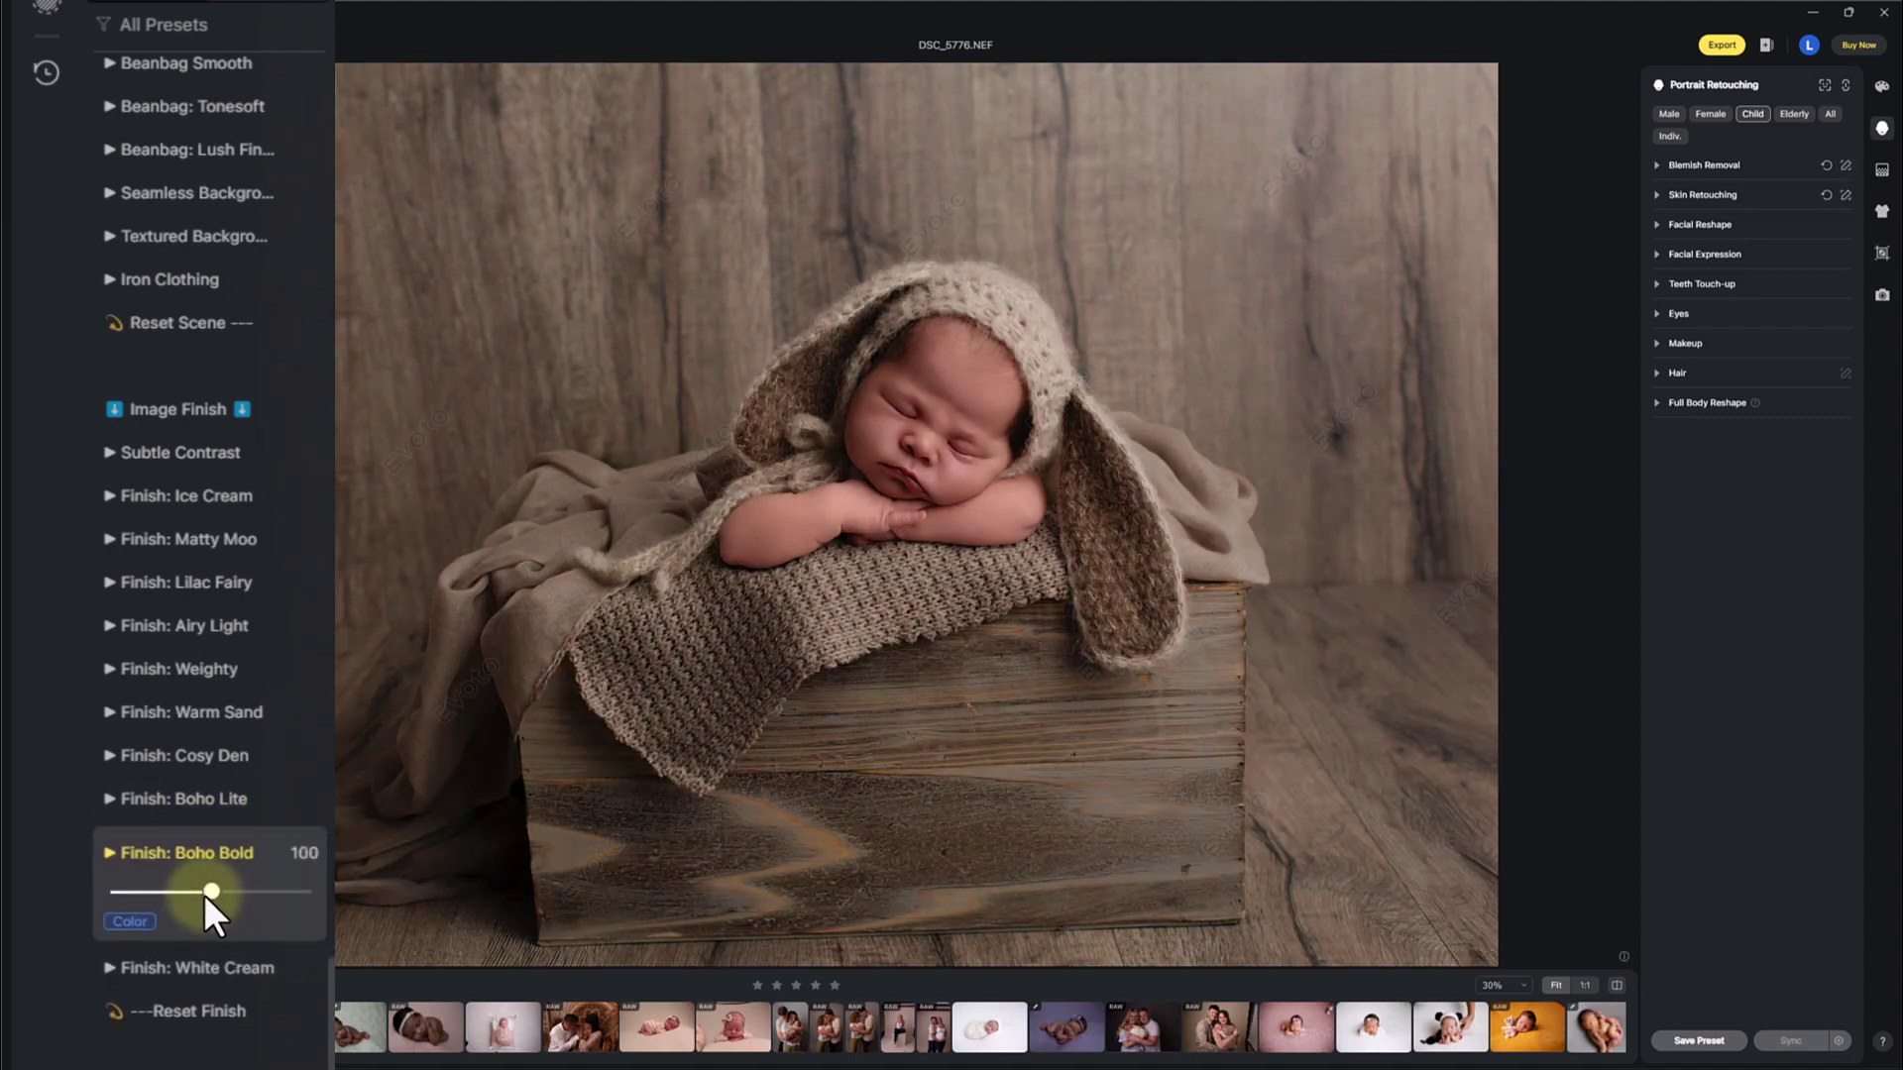
drag(204, 894, 182, 894)
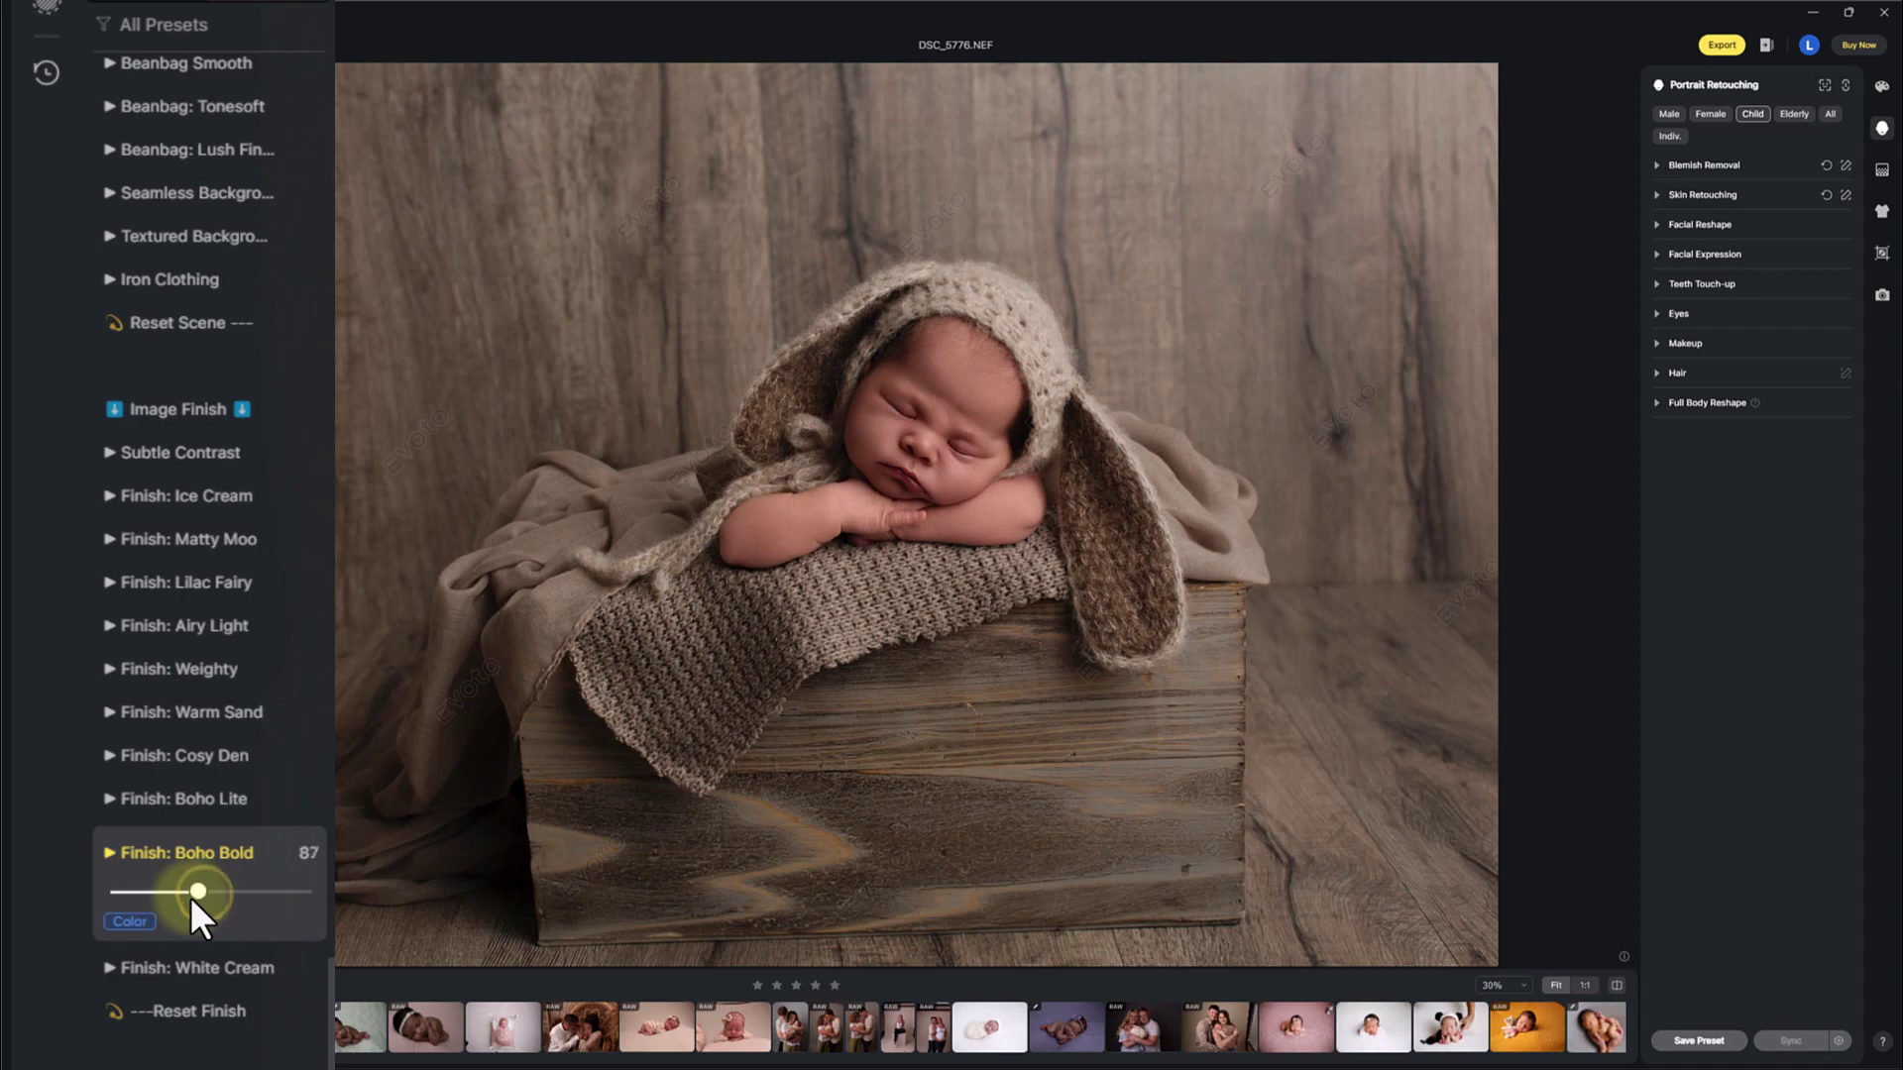
click(229, 965)
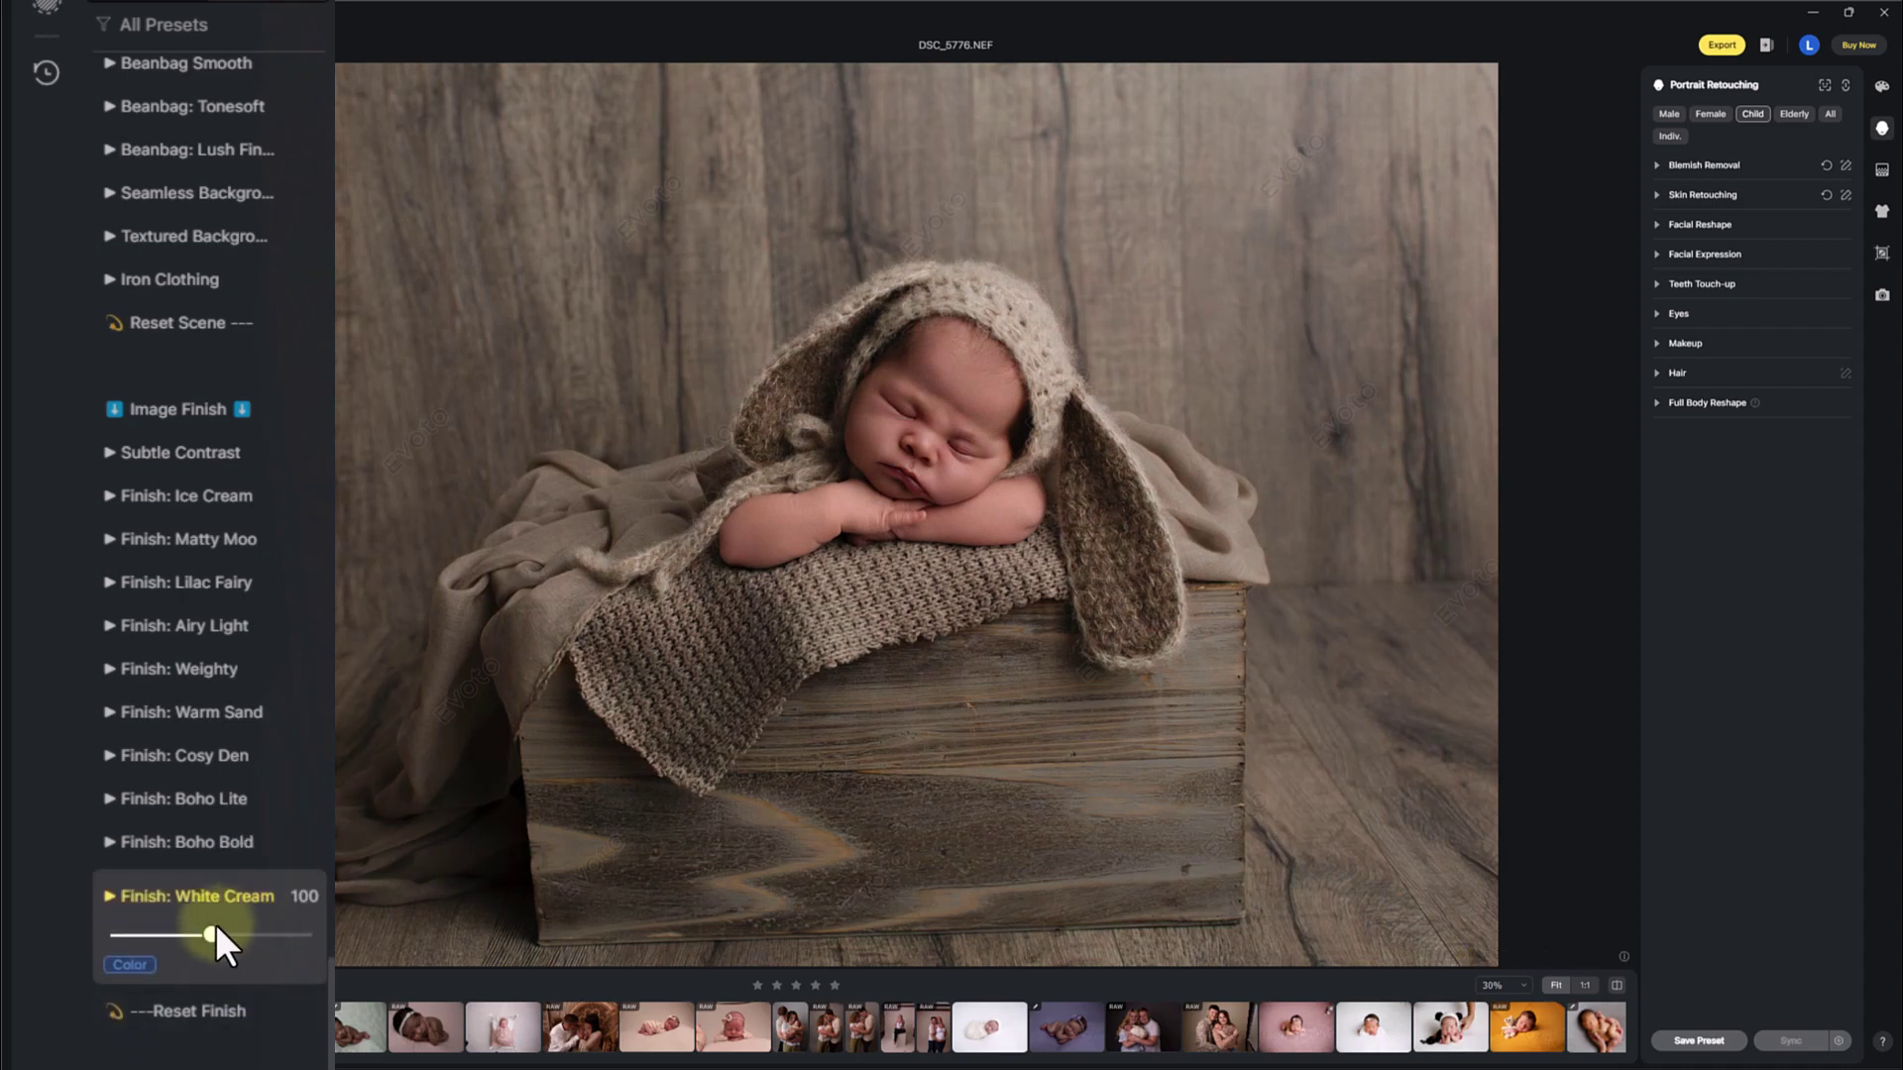
drag(213, 935, 235, 934)
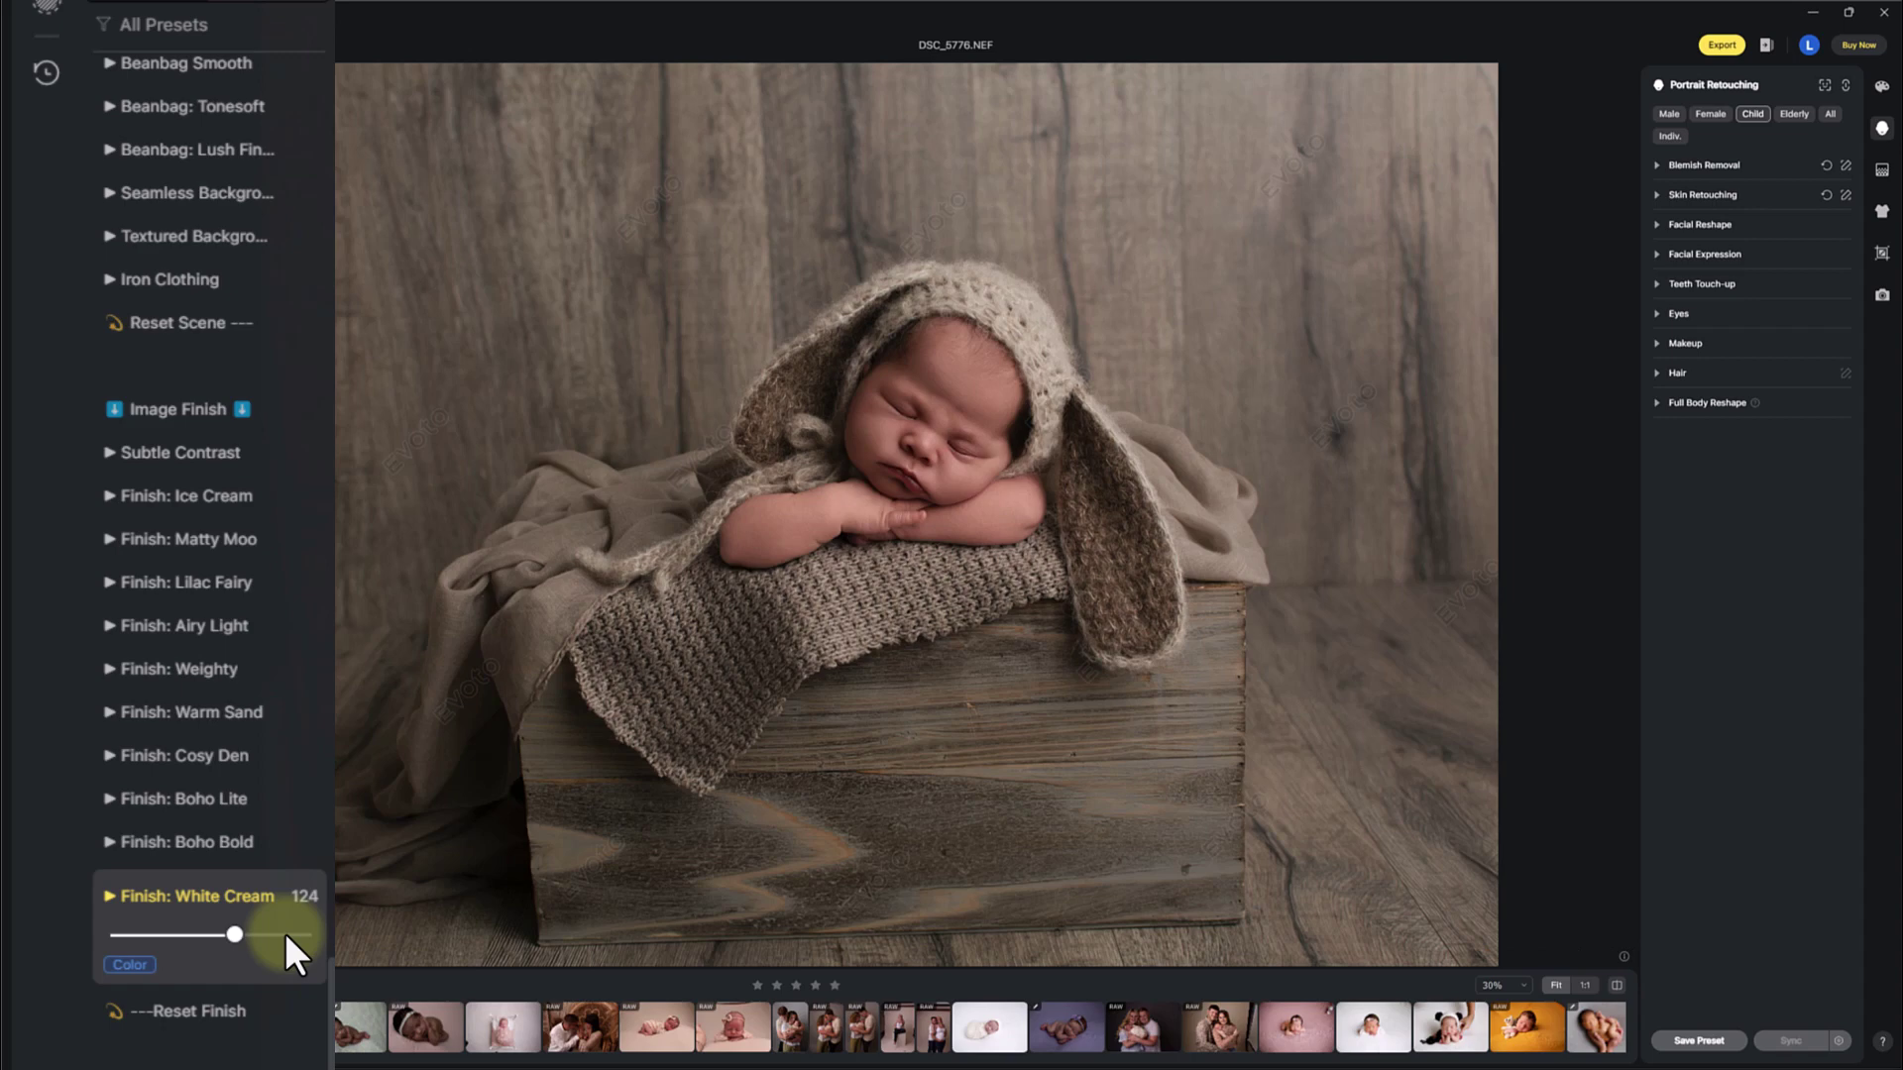
click(235, 1011)
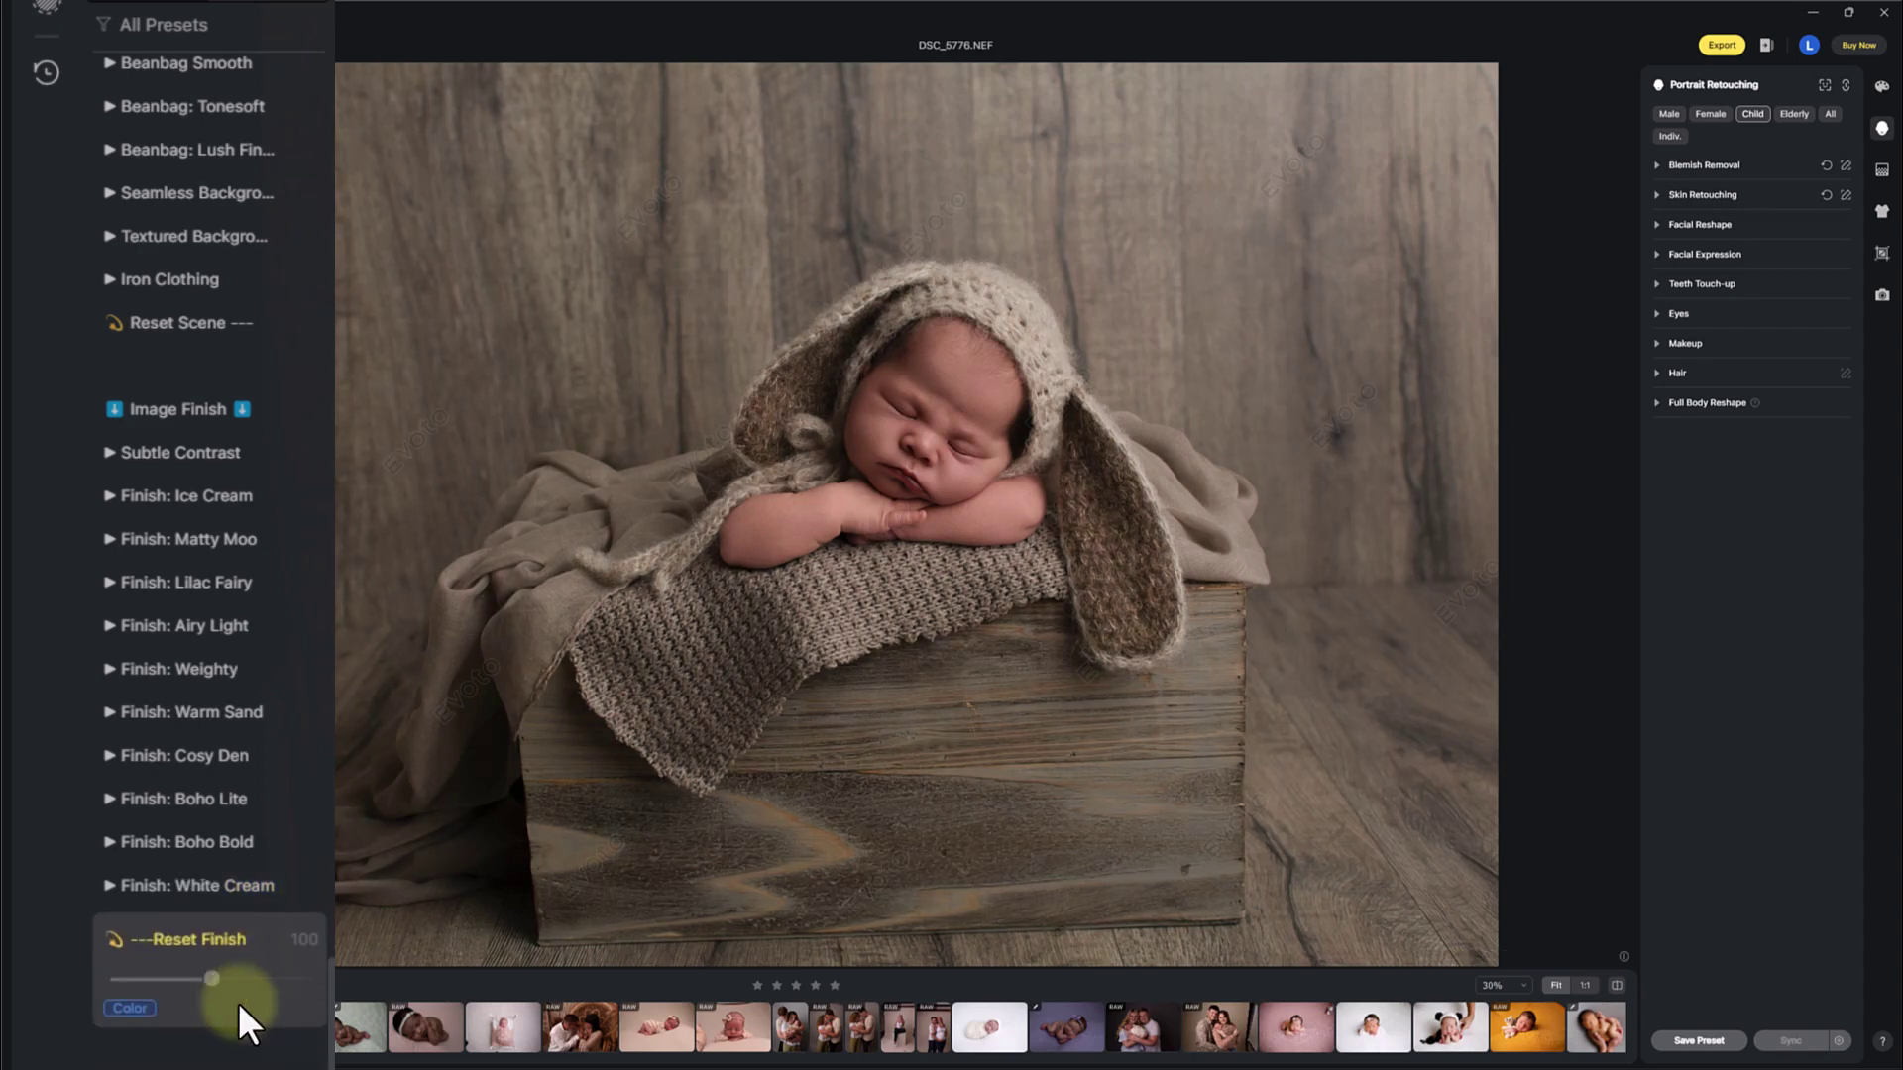
click(1615, 985)
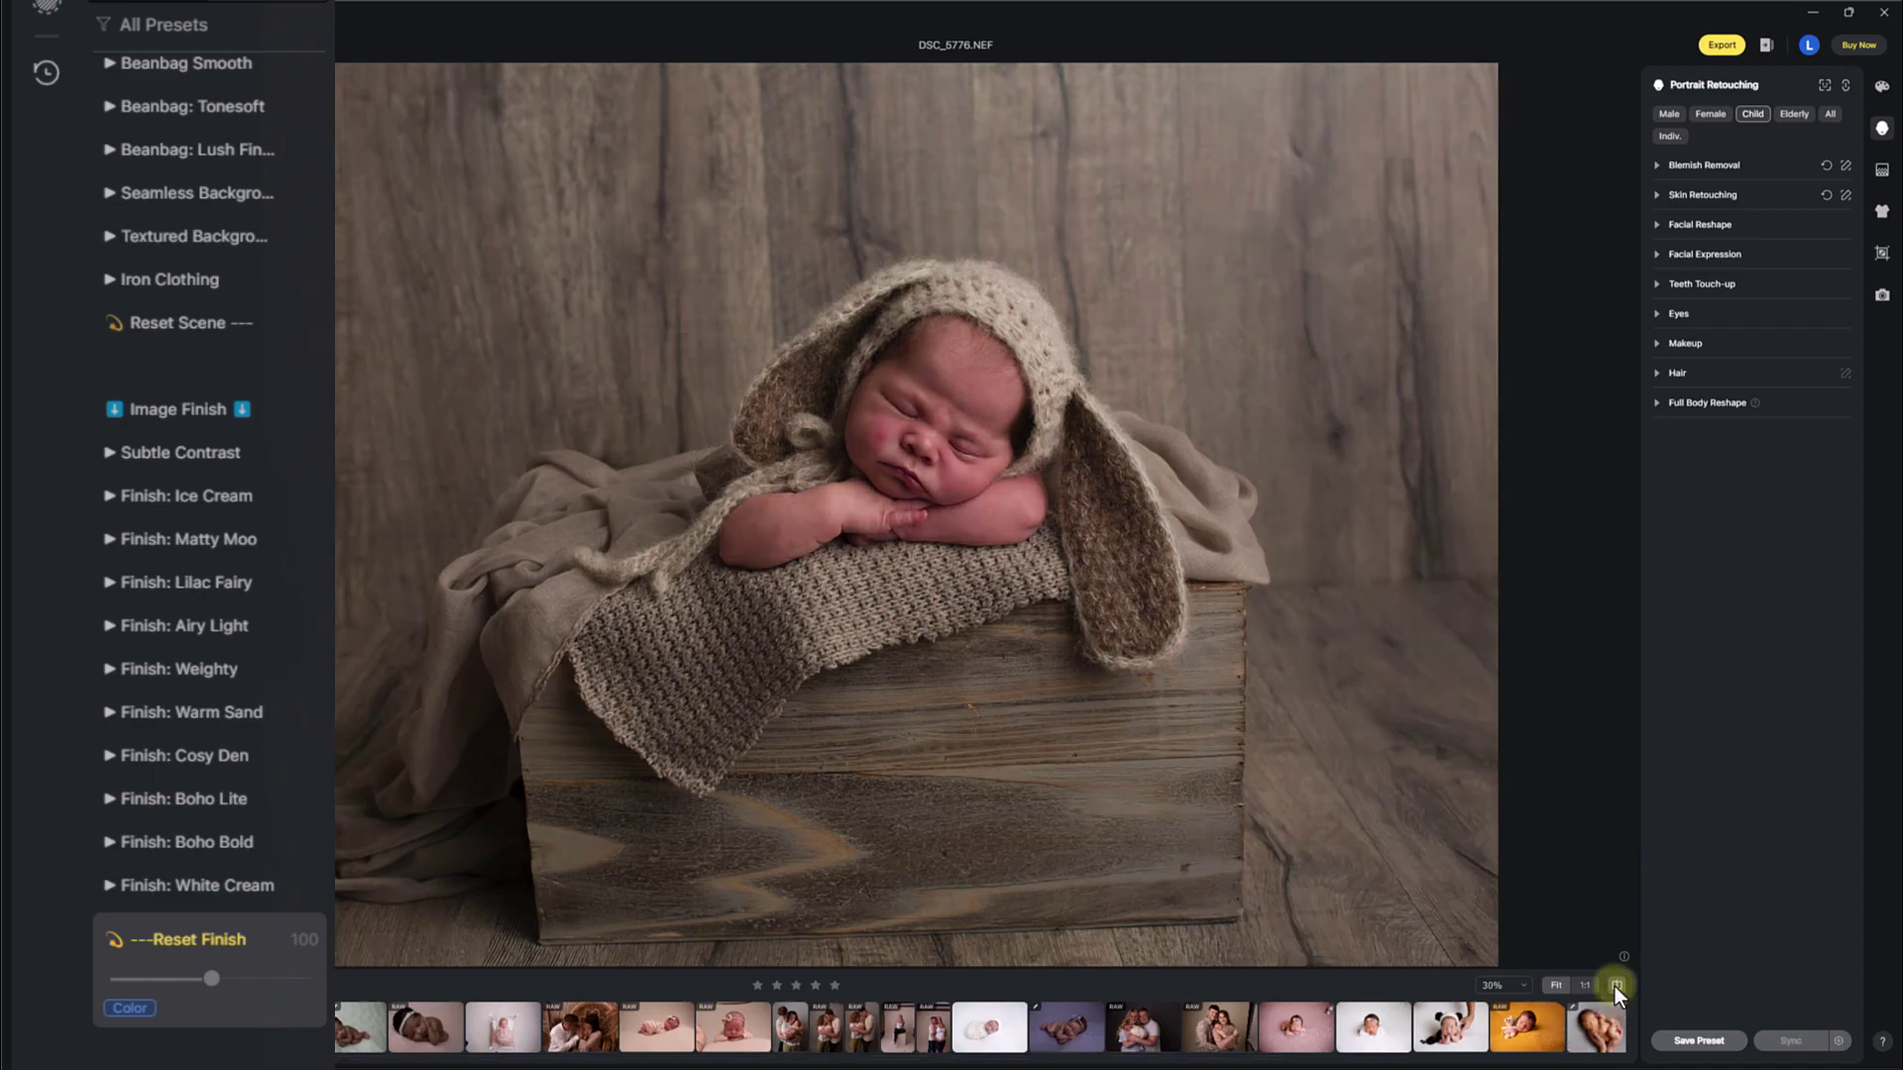
- Compare the baby's face at 120% against the original, then zoom out to 65%
click(1615, 985)
click(936, 480)
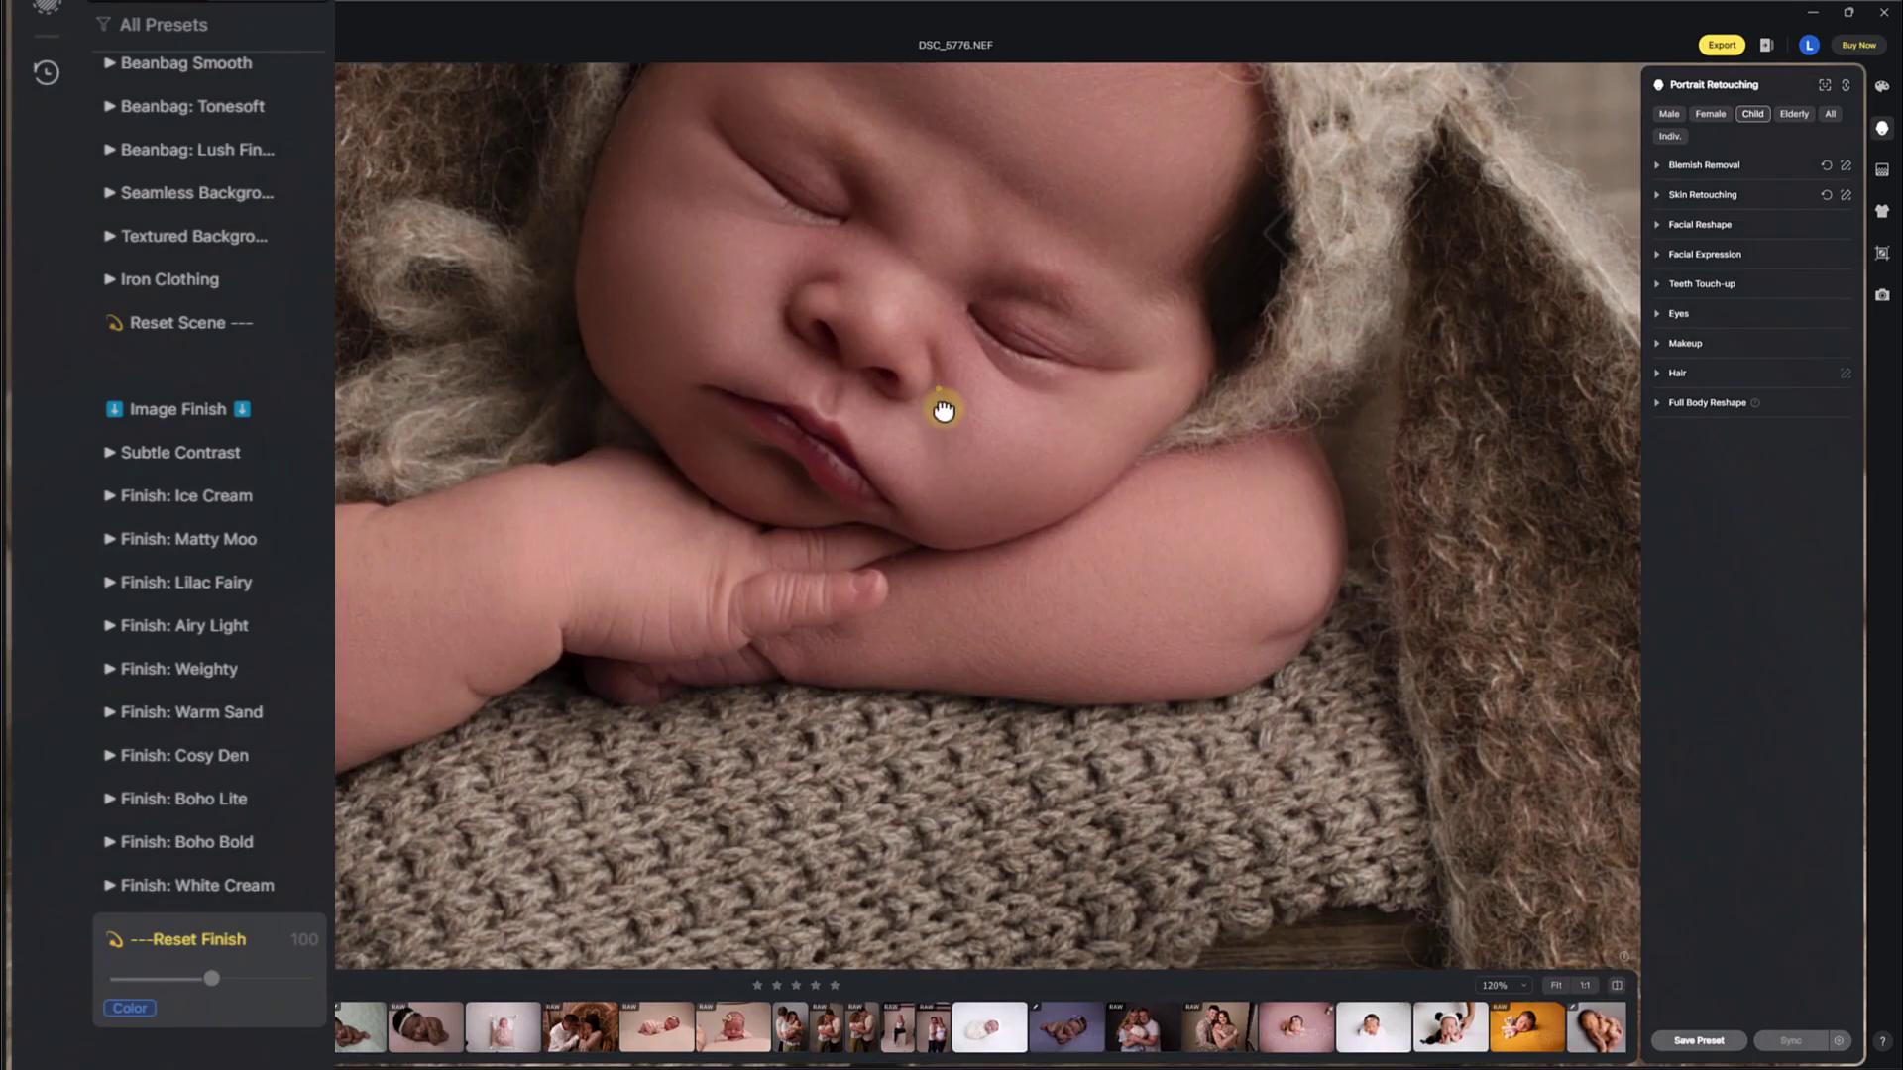
click(1573, 877)
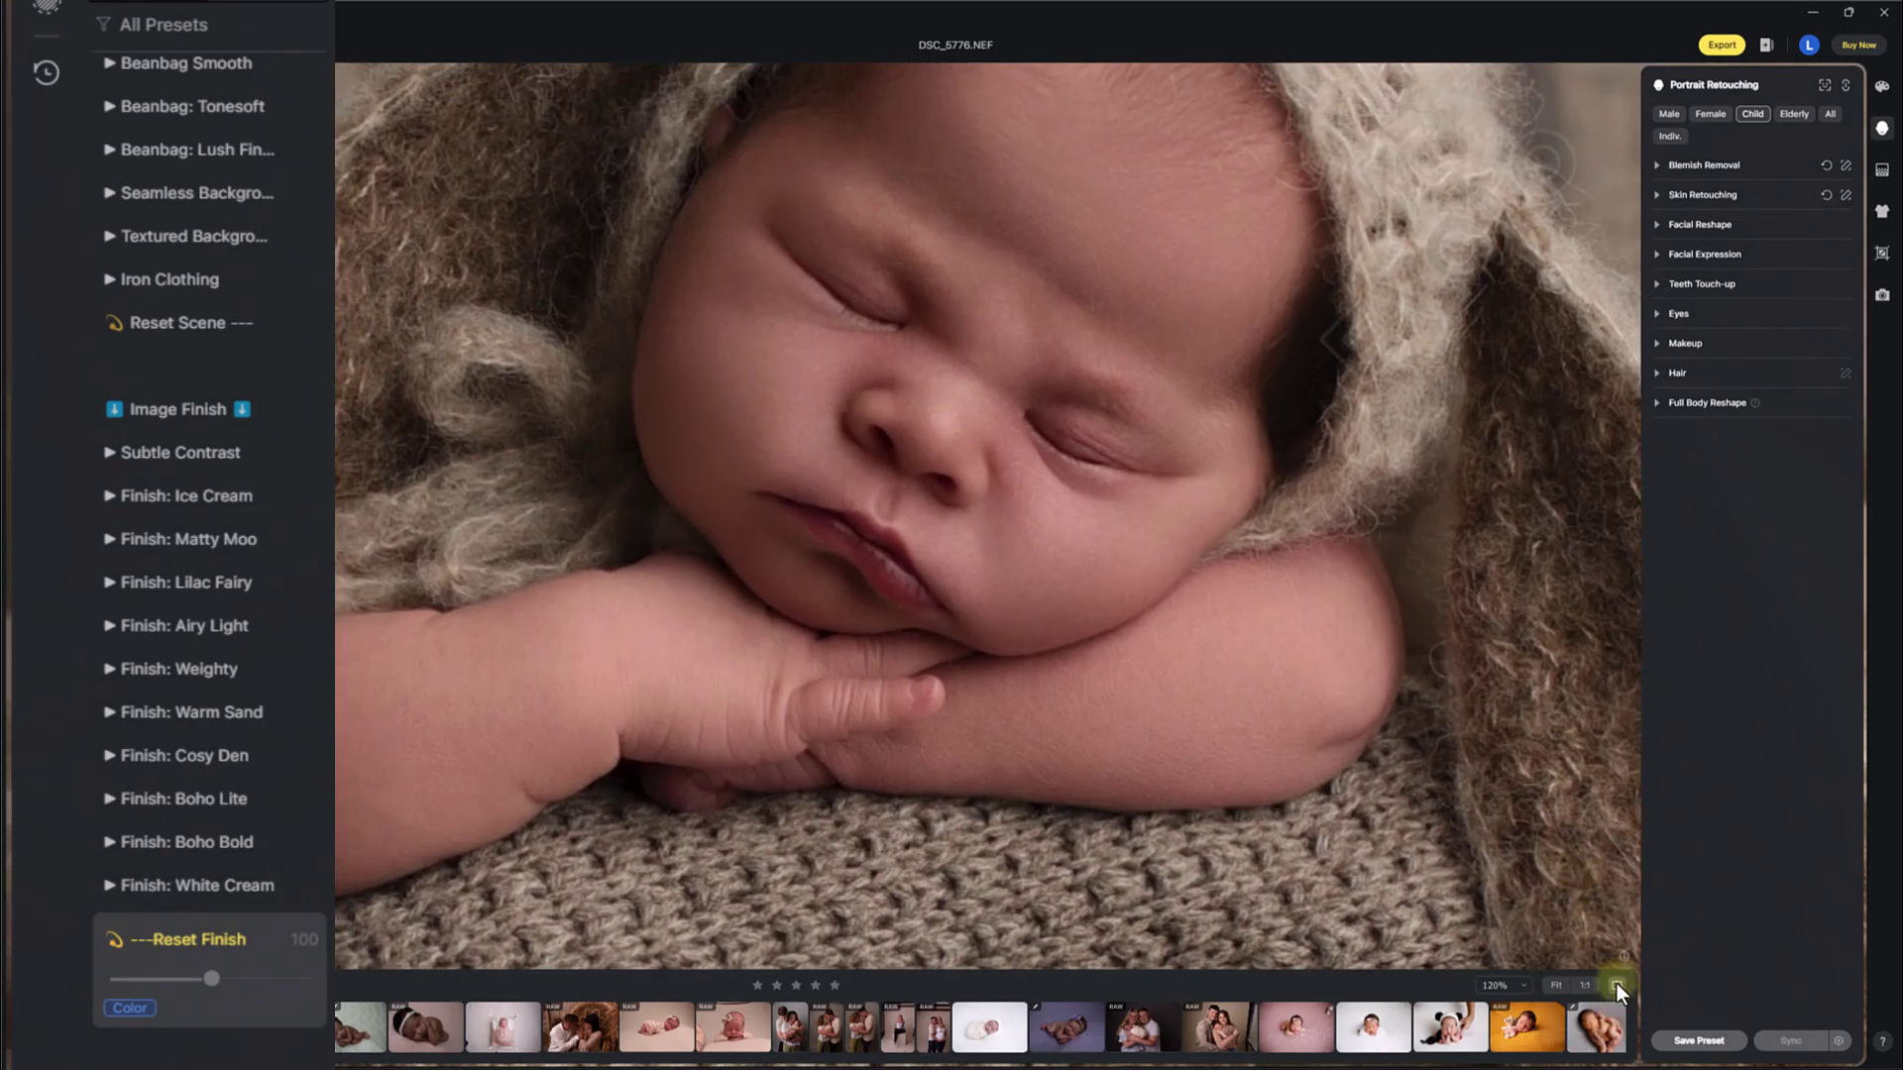
click(1615, 983)
click(1618, 983)
click(955, 651)
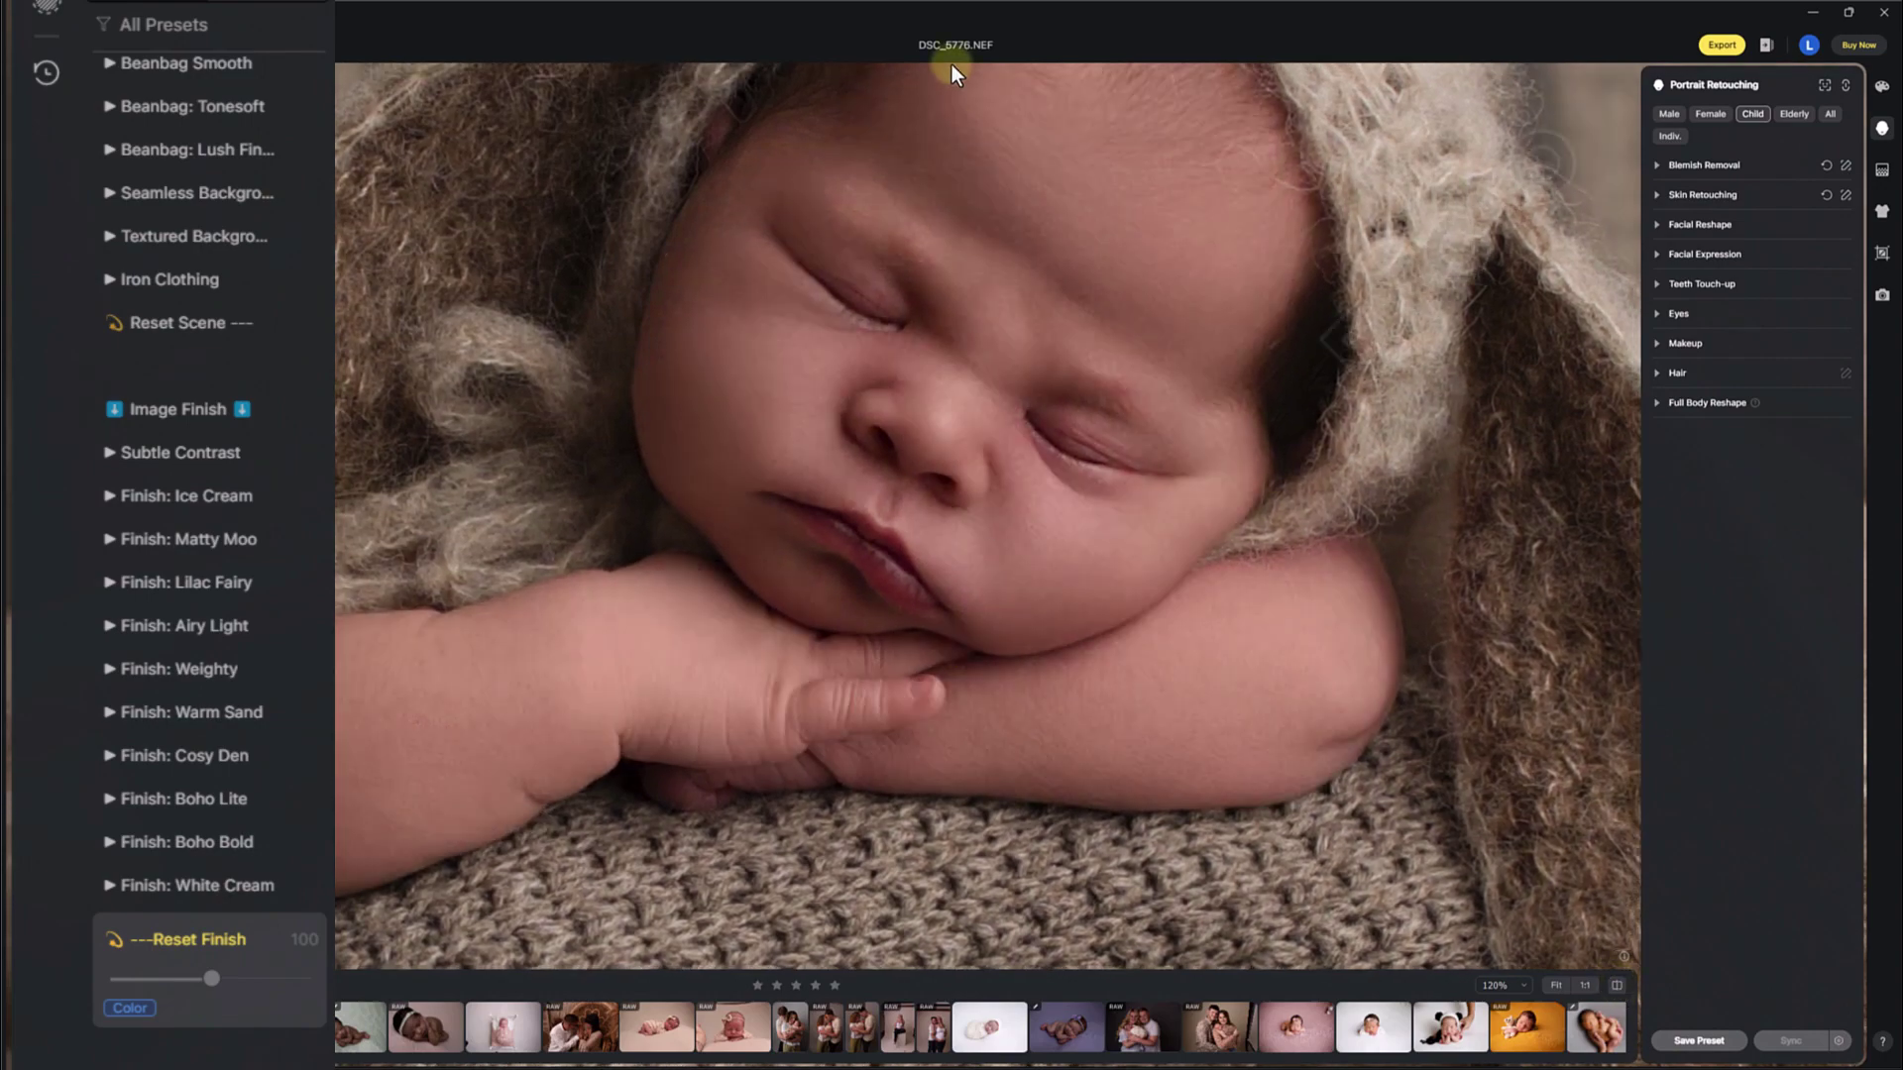
click(972, 474)
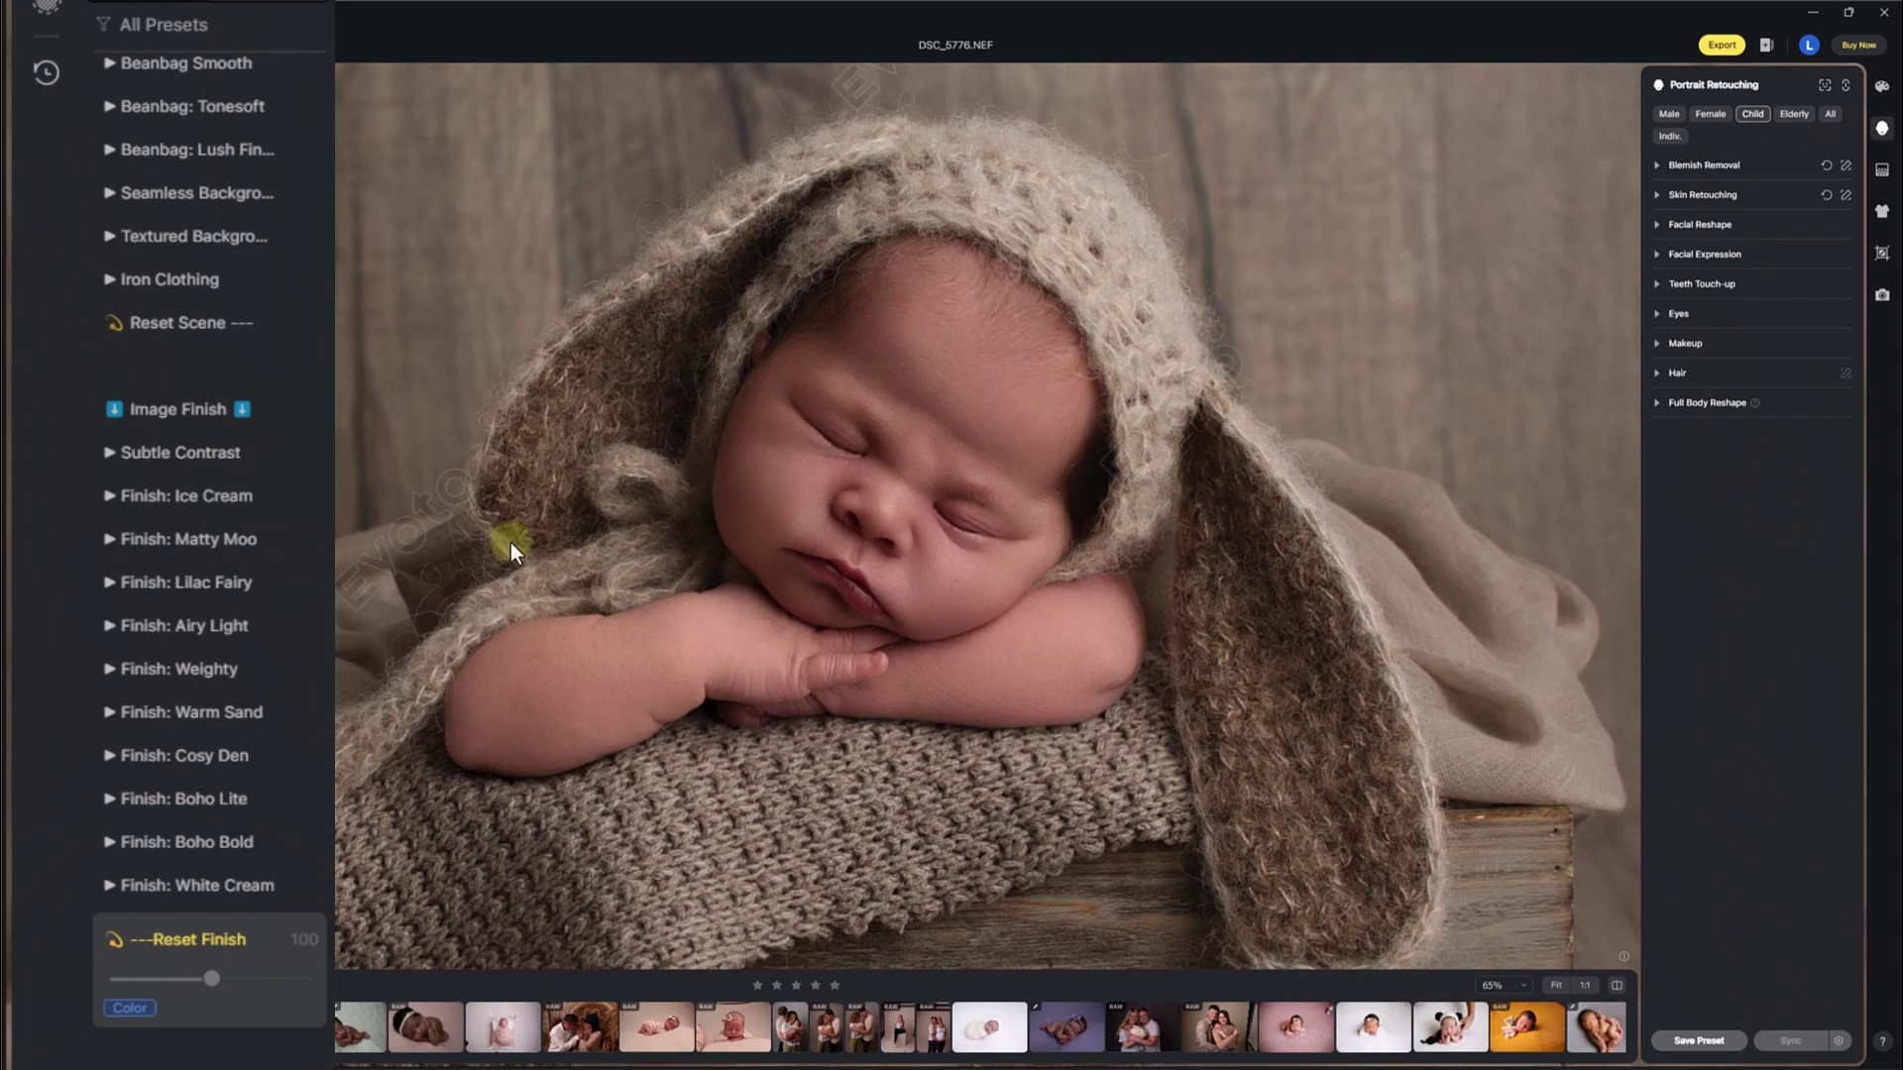
- Reset all effects on DSC_5776.NEF and apply the Lemon Sky ALL combination preset
scroll(277, 872, up, 8)
scroll(315, 870, up, 15)
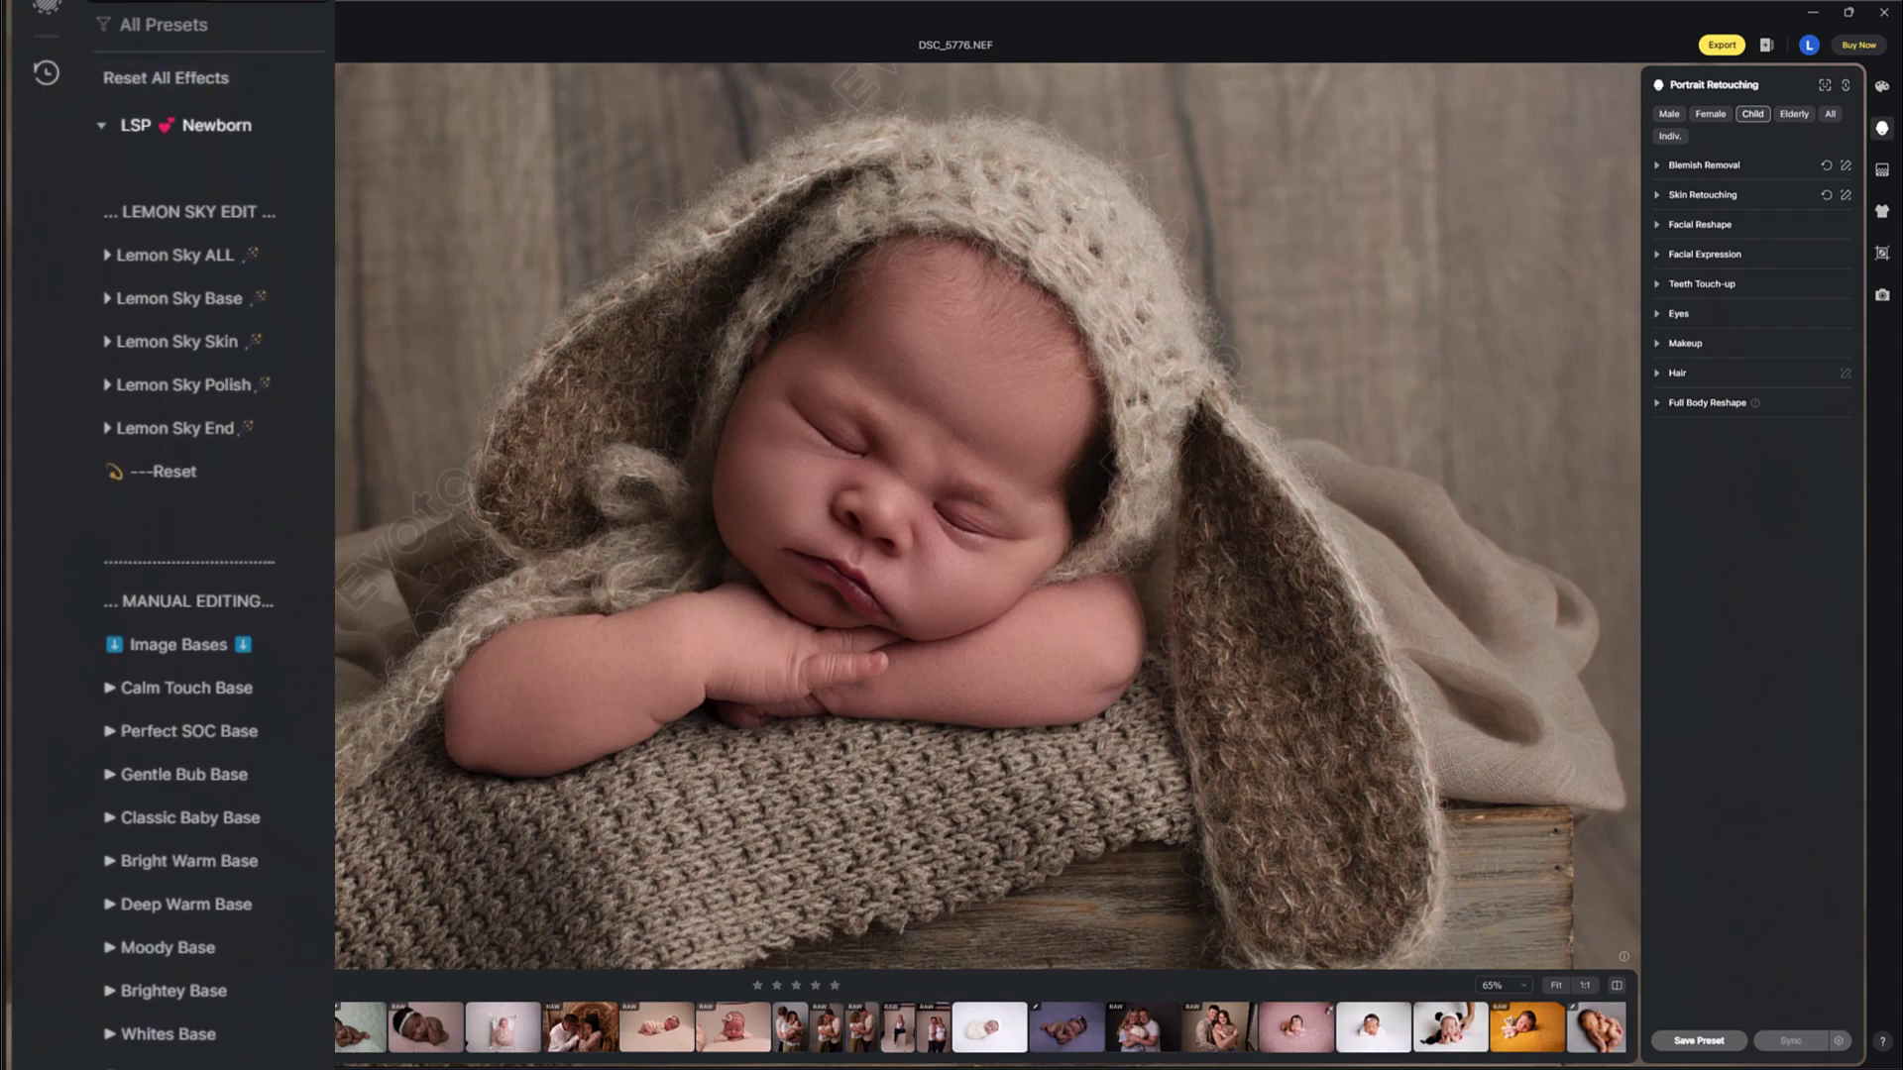
click(163, 77)
click(198, 292)
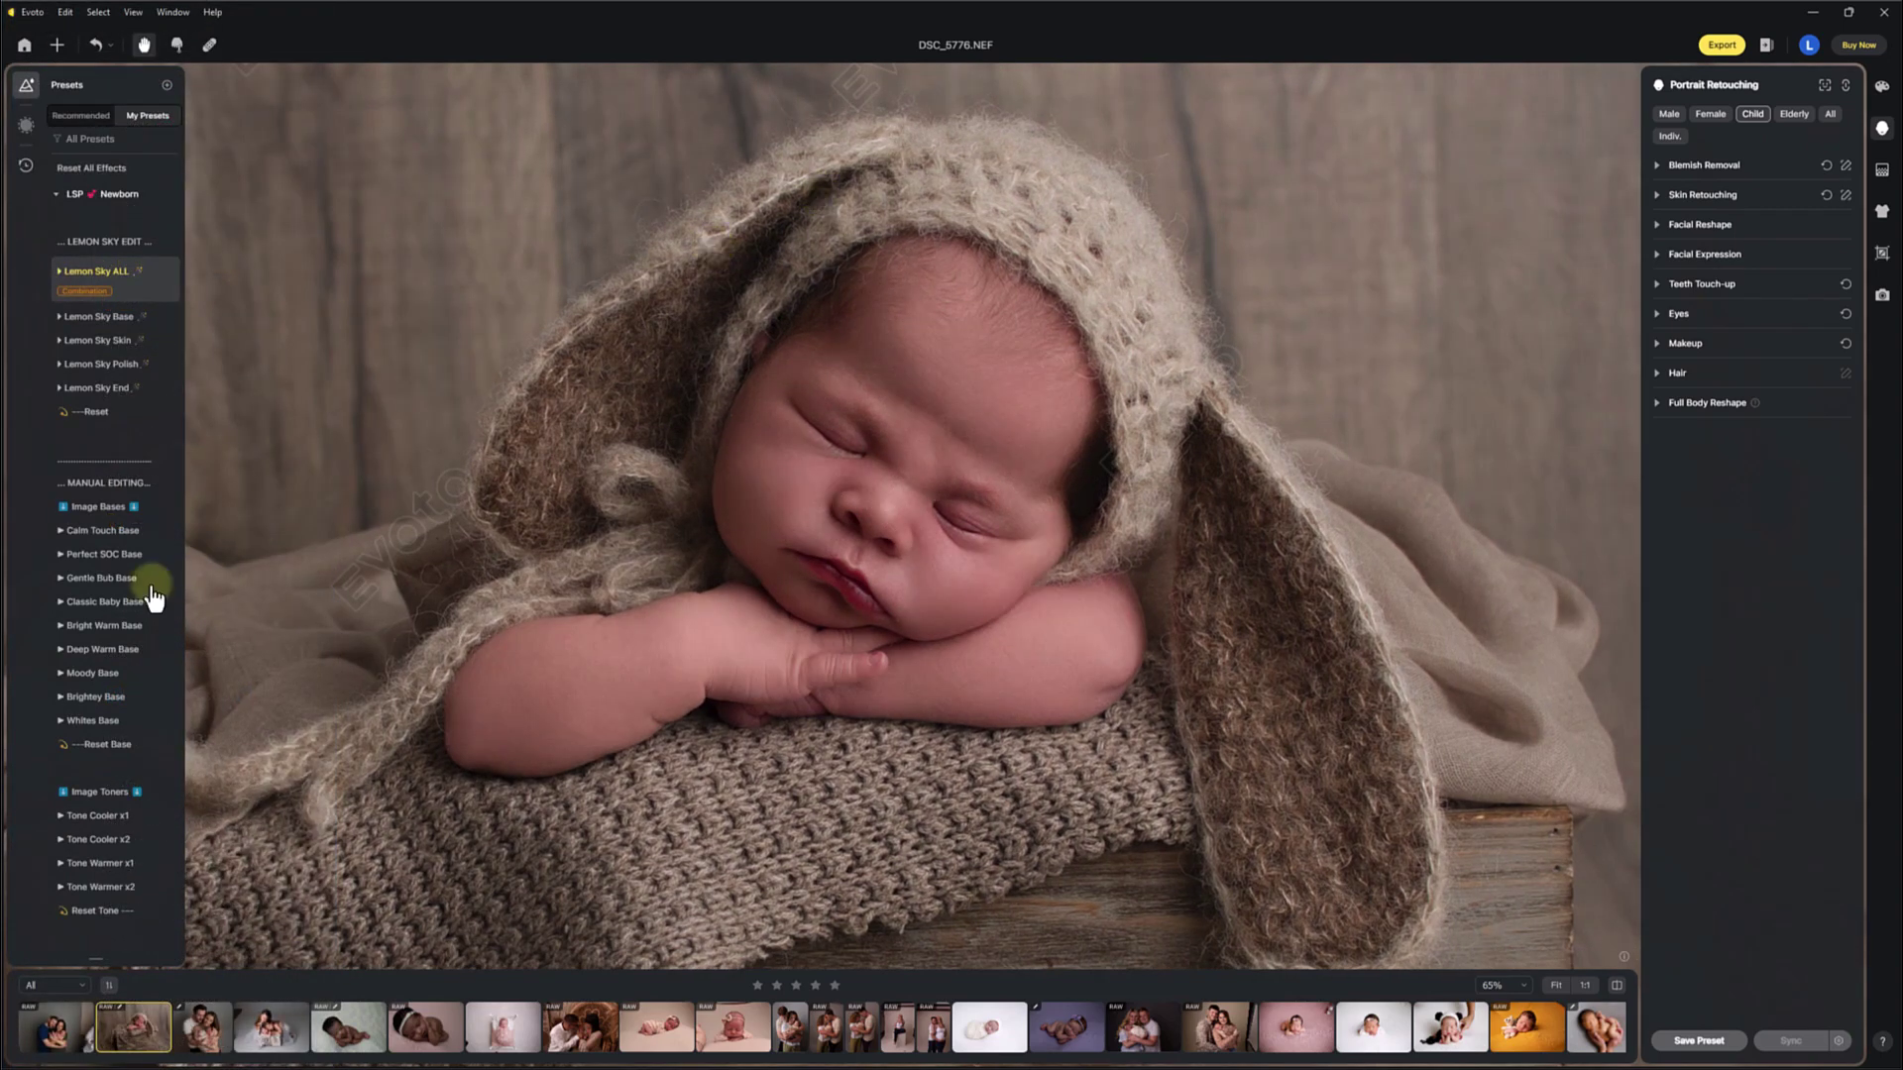
- Layer the Finish: Boho Lite preset at strength 20 over Lemon Sky ALL and compare before/after
drag(180, 382, 192, 858)
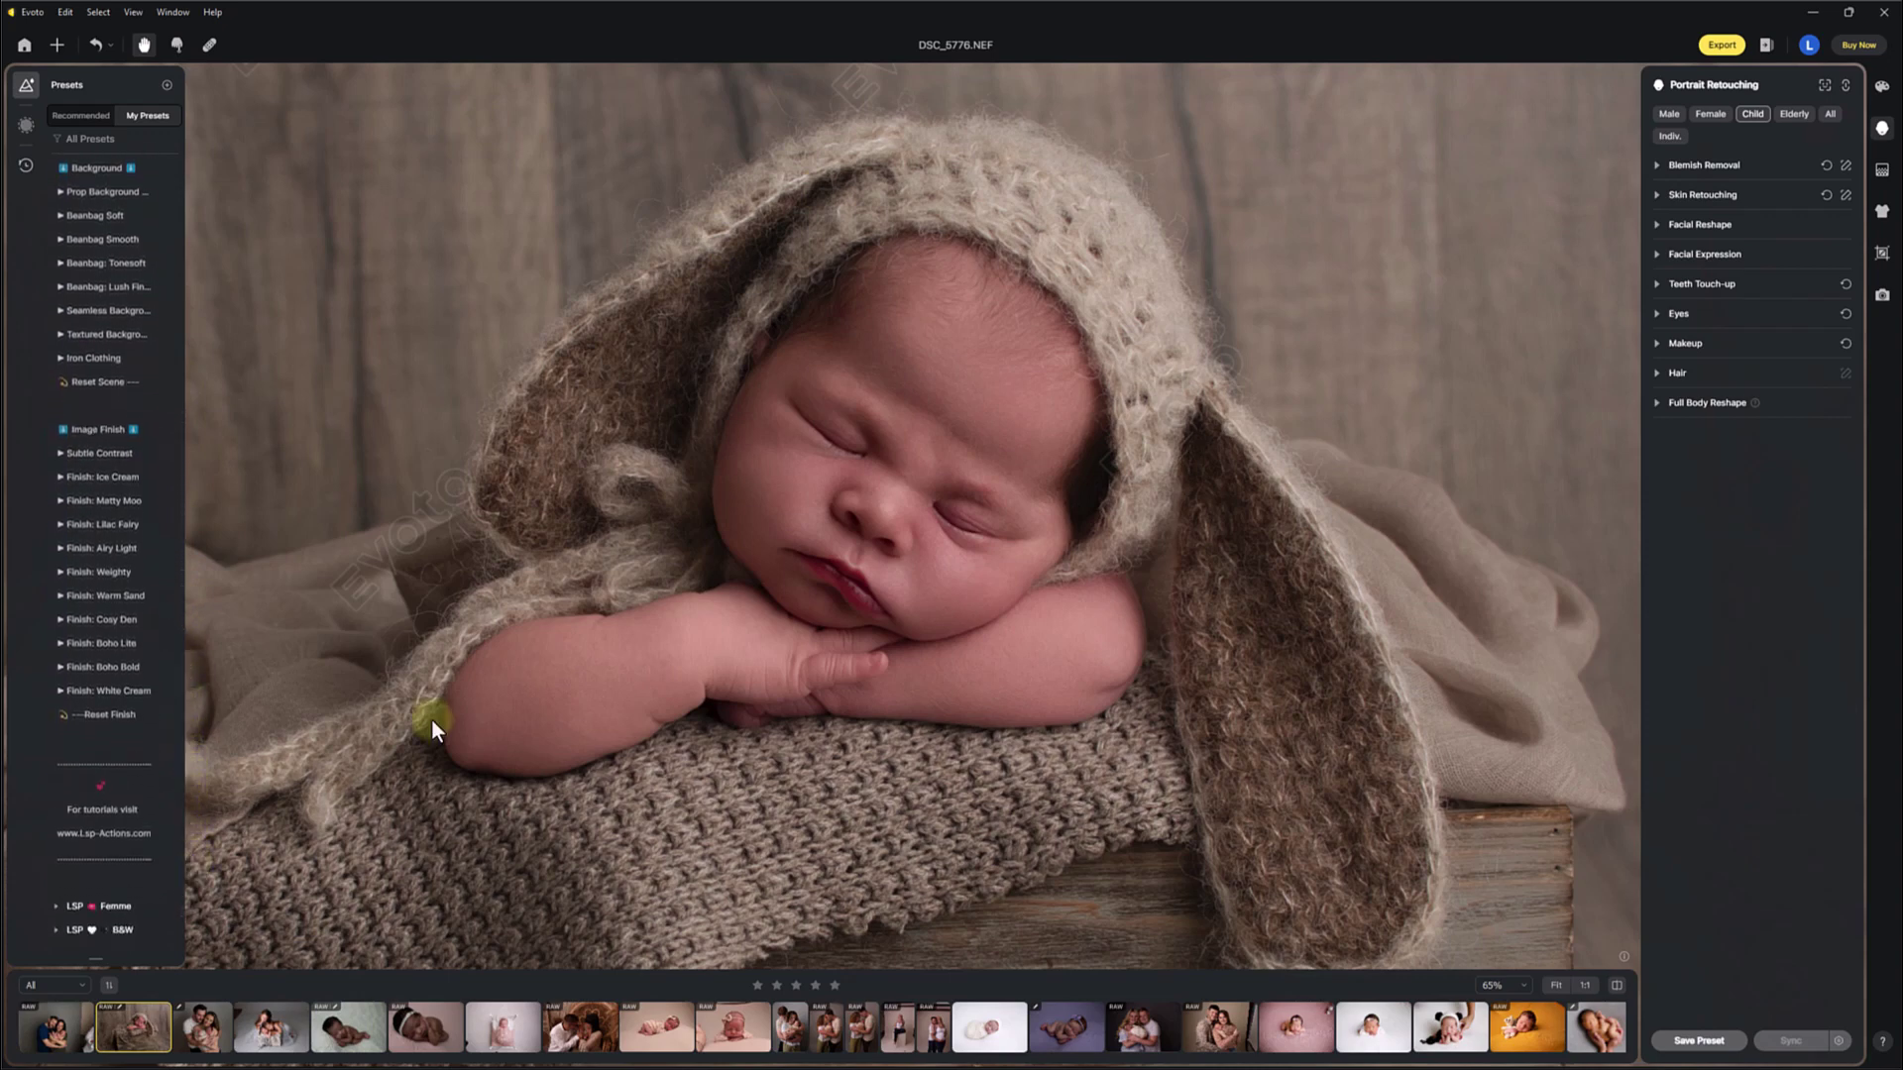
click(132, 664)
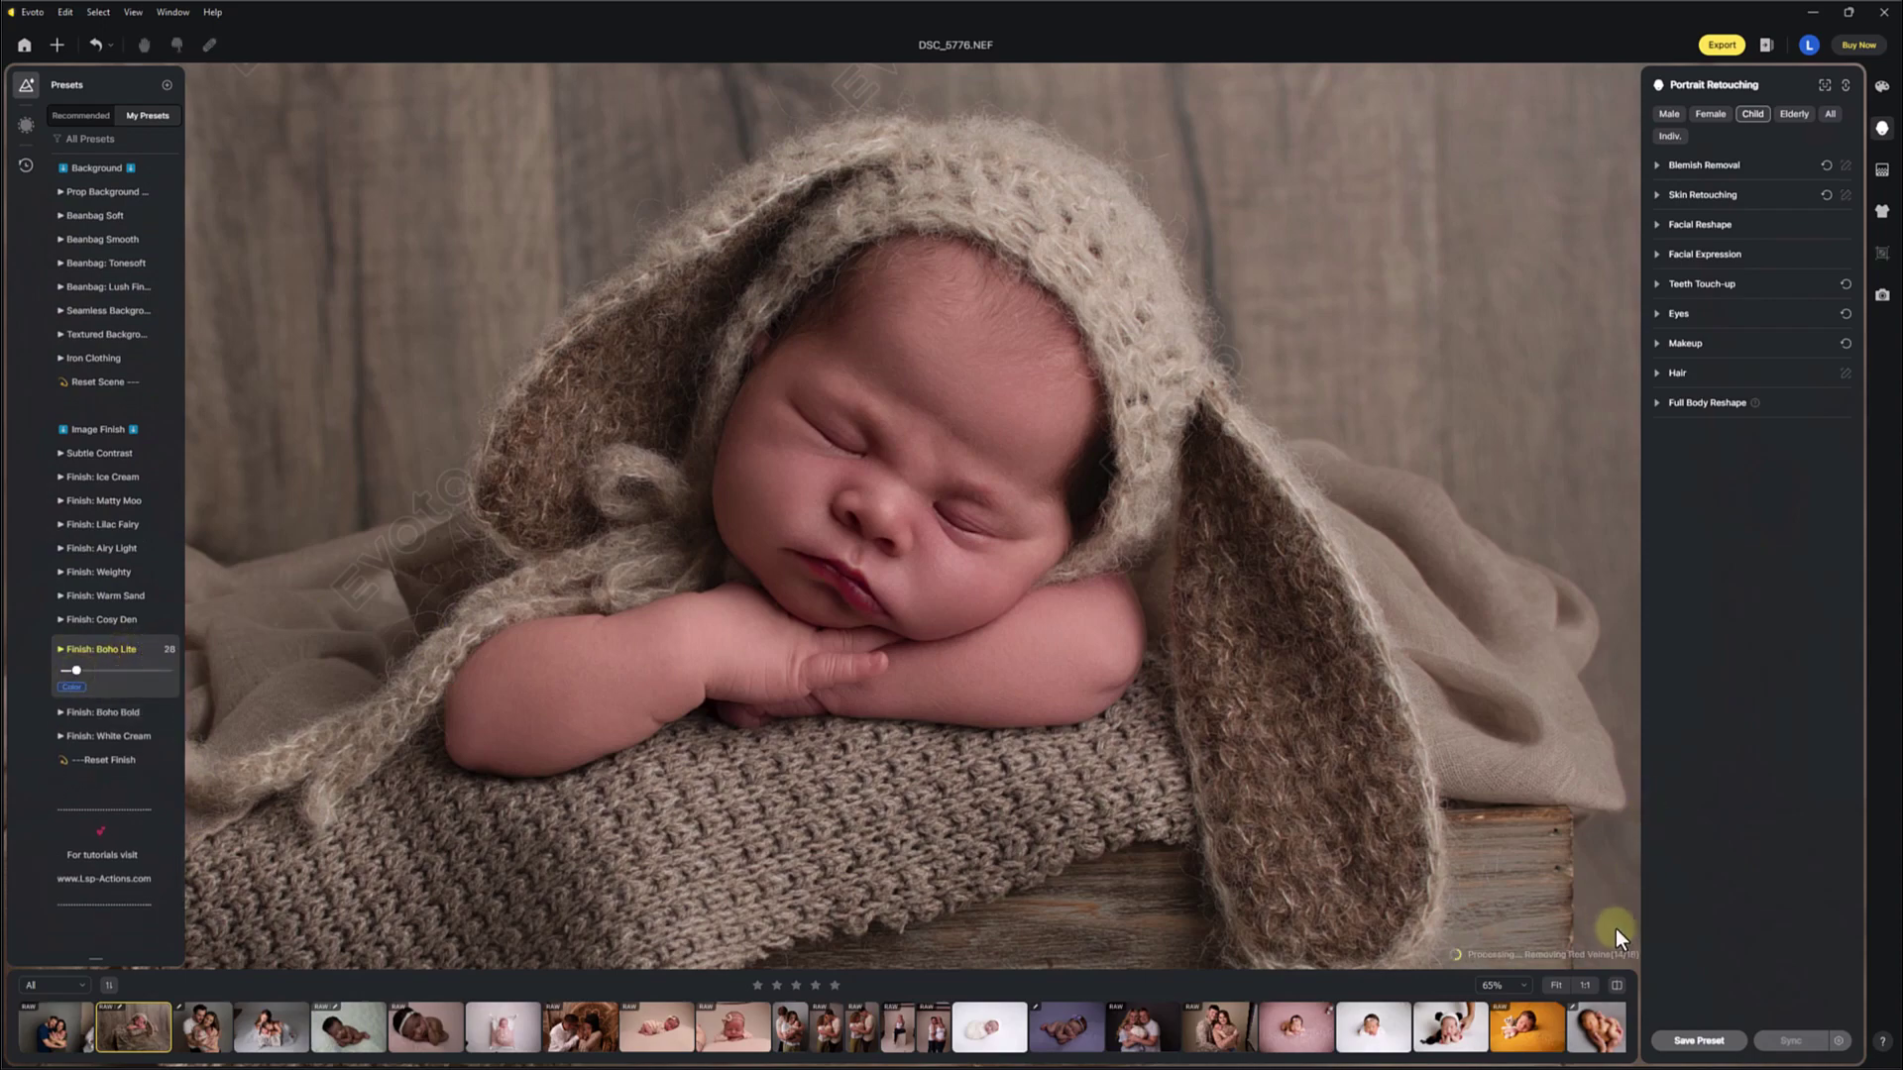
click(1616, 985)
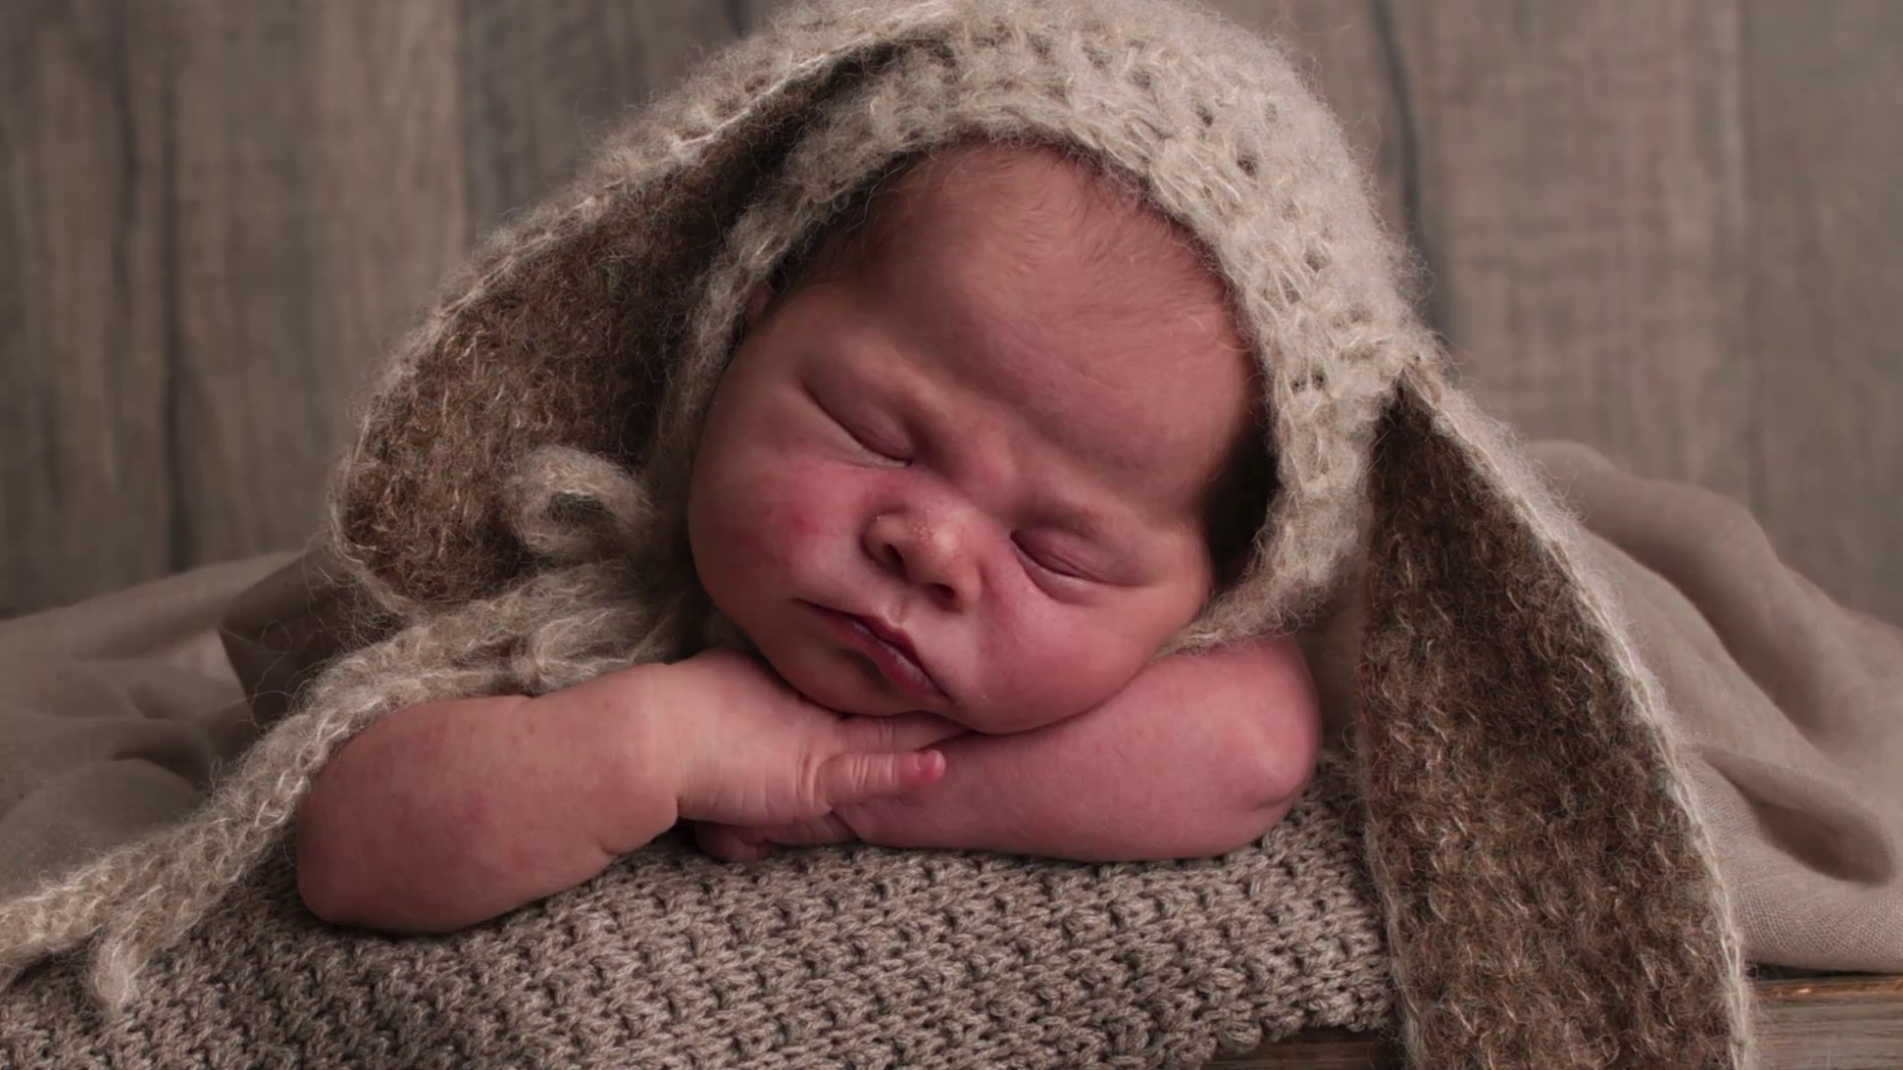